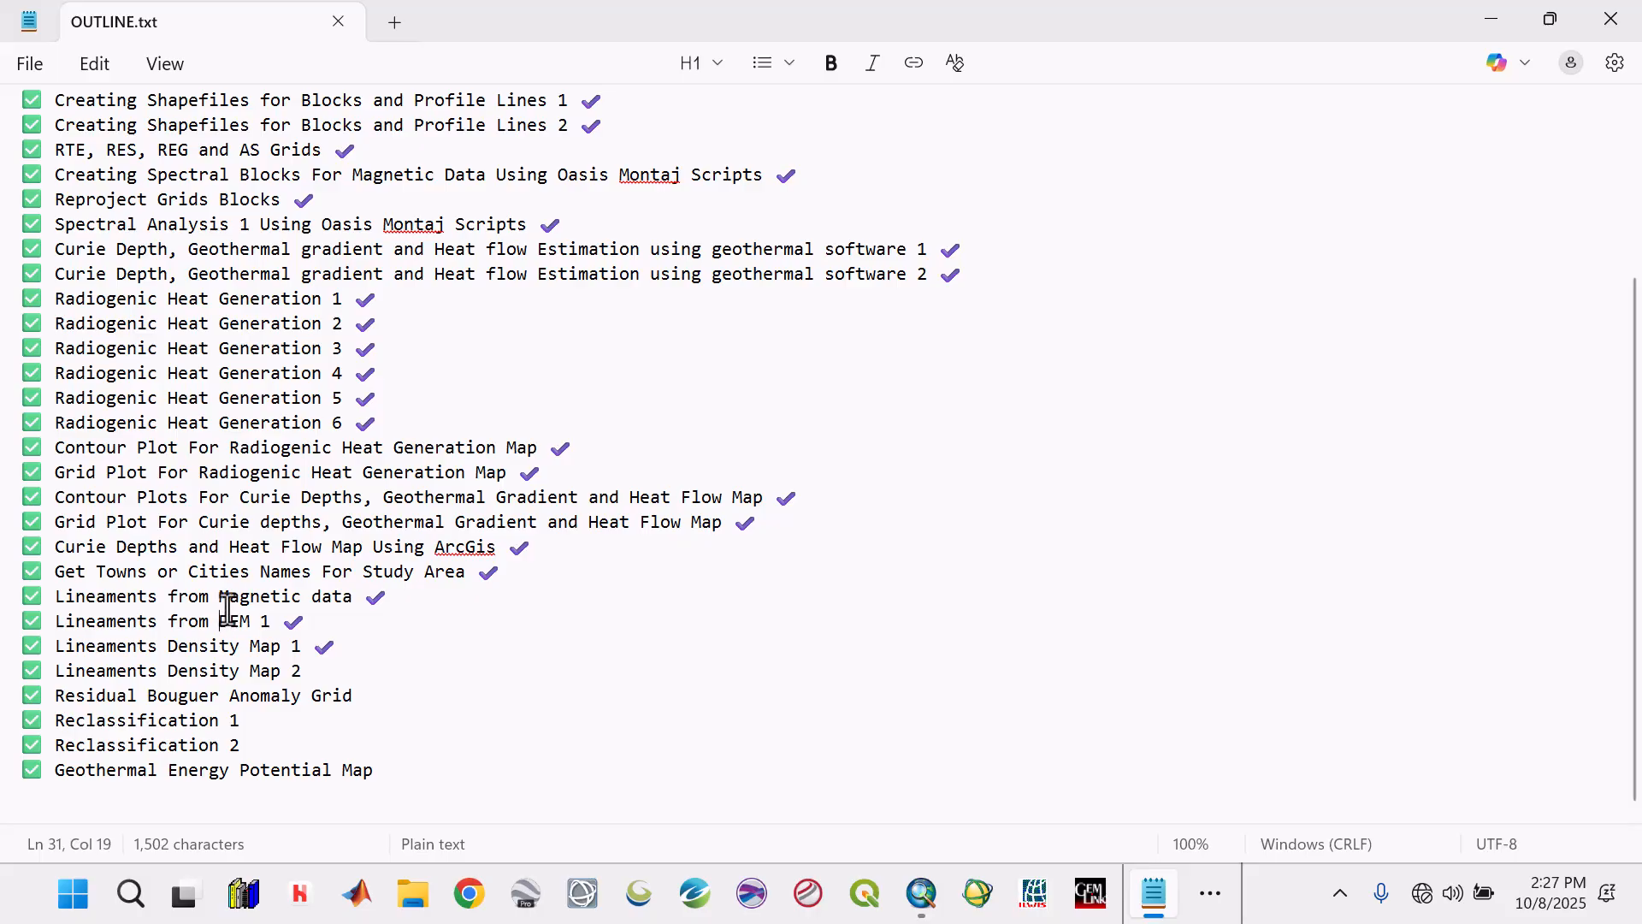
# Switch from the outline notes to ArcMap and open the map document Curie_Depths.mxd from the Maps folder.
pyautogui.click(240, 596)
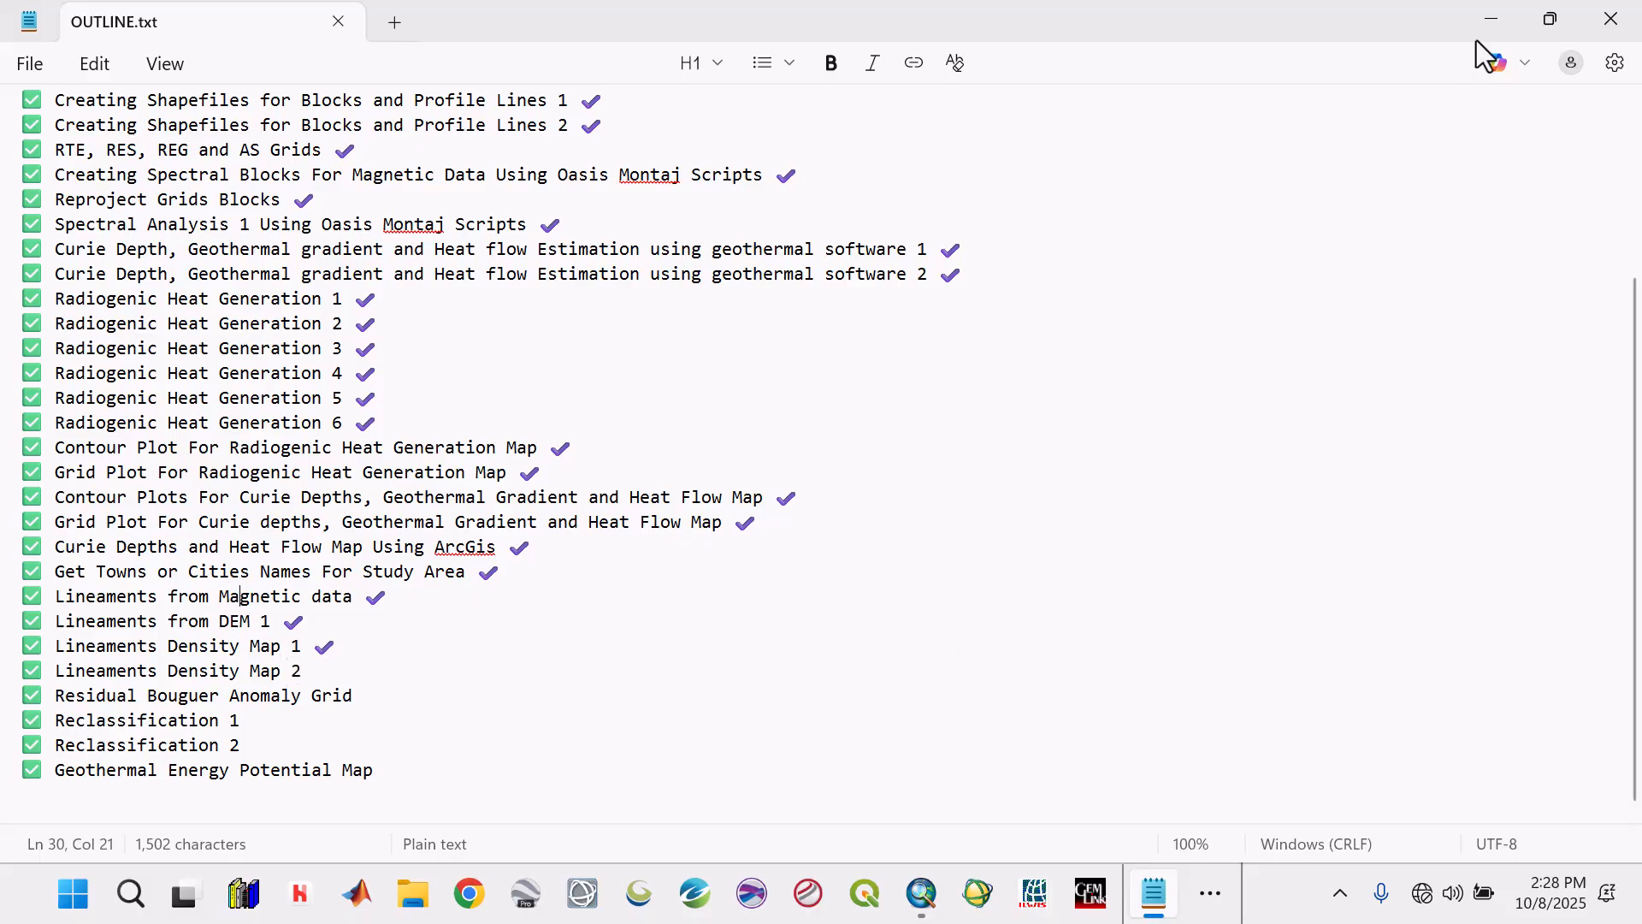
pyautogui.click(1490, 19)
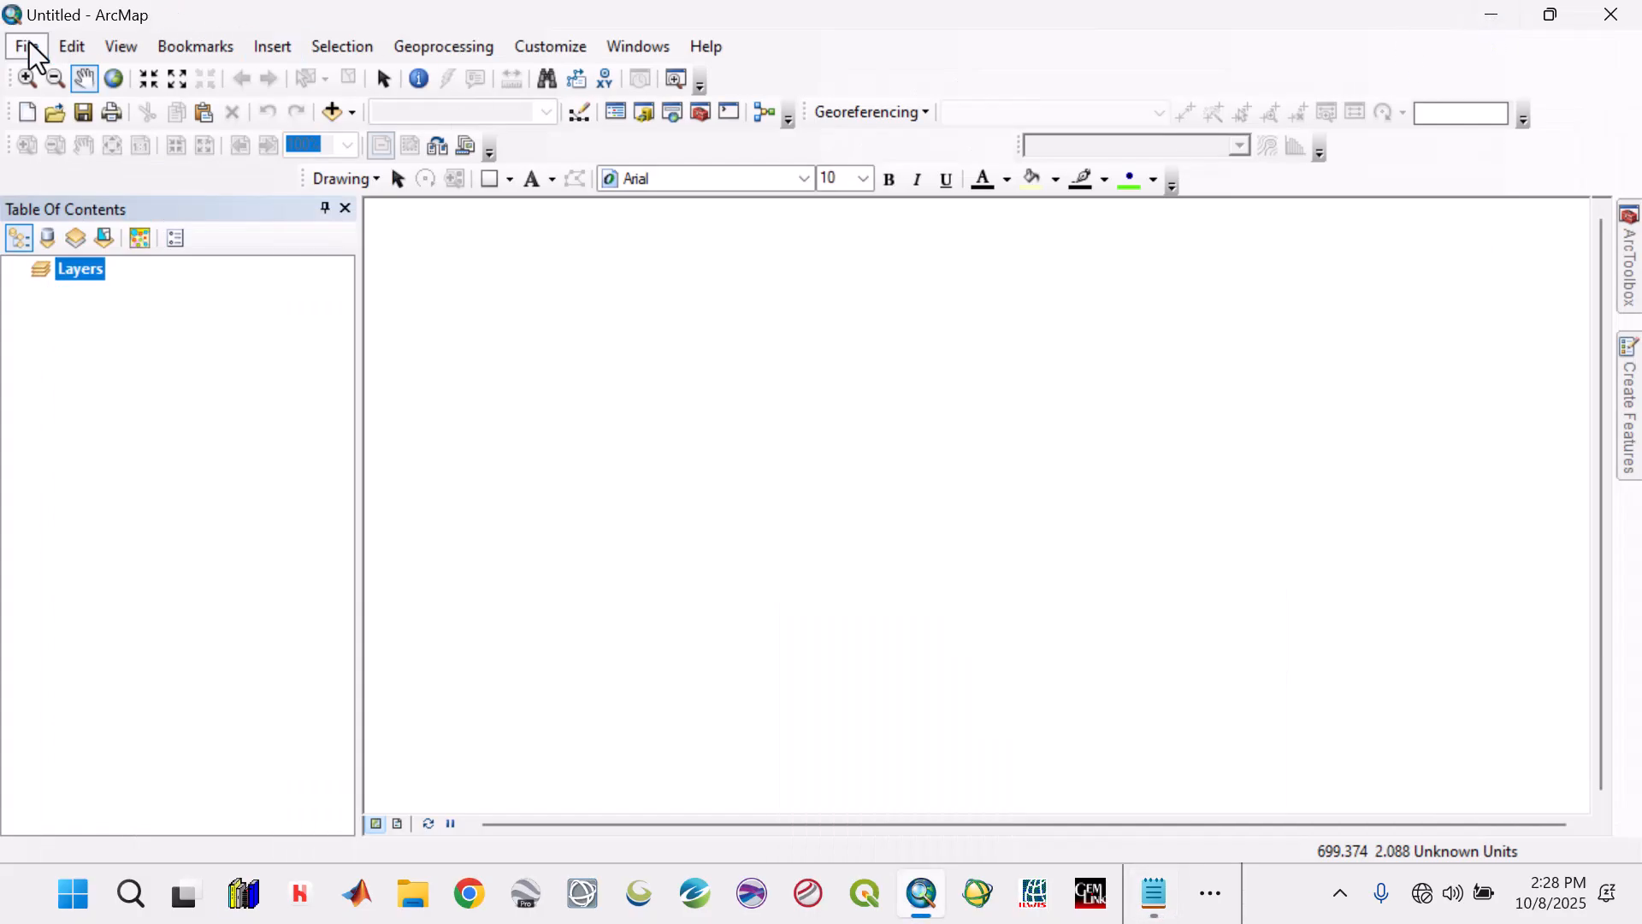
pyautogui.click(29, 44)
pyautogui.click(69, 100)
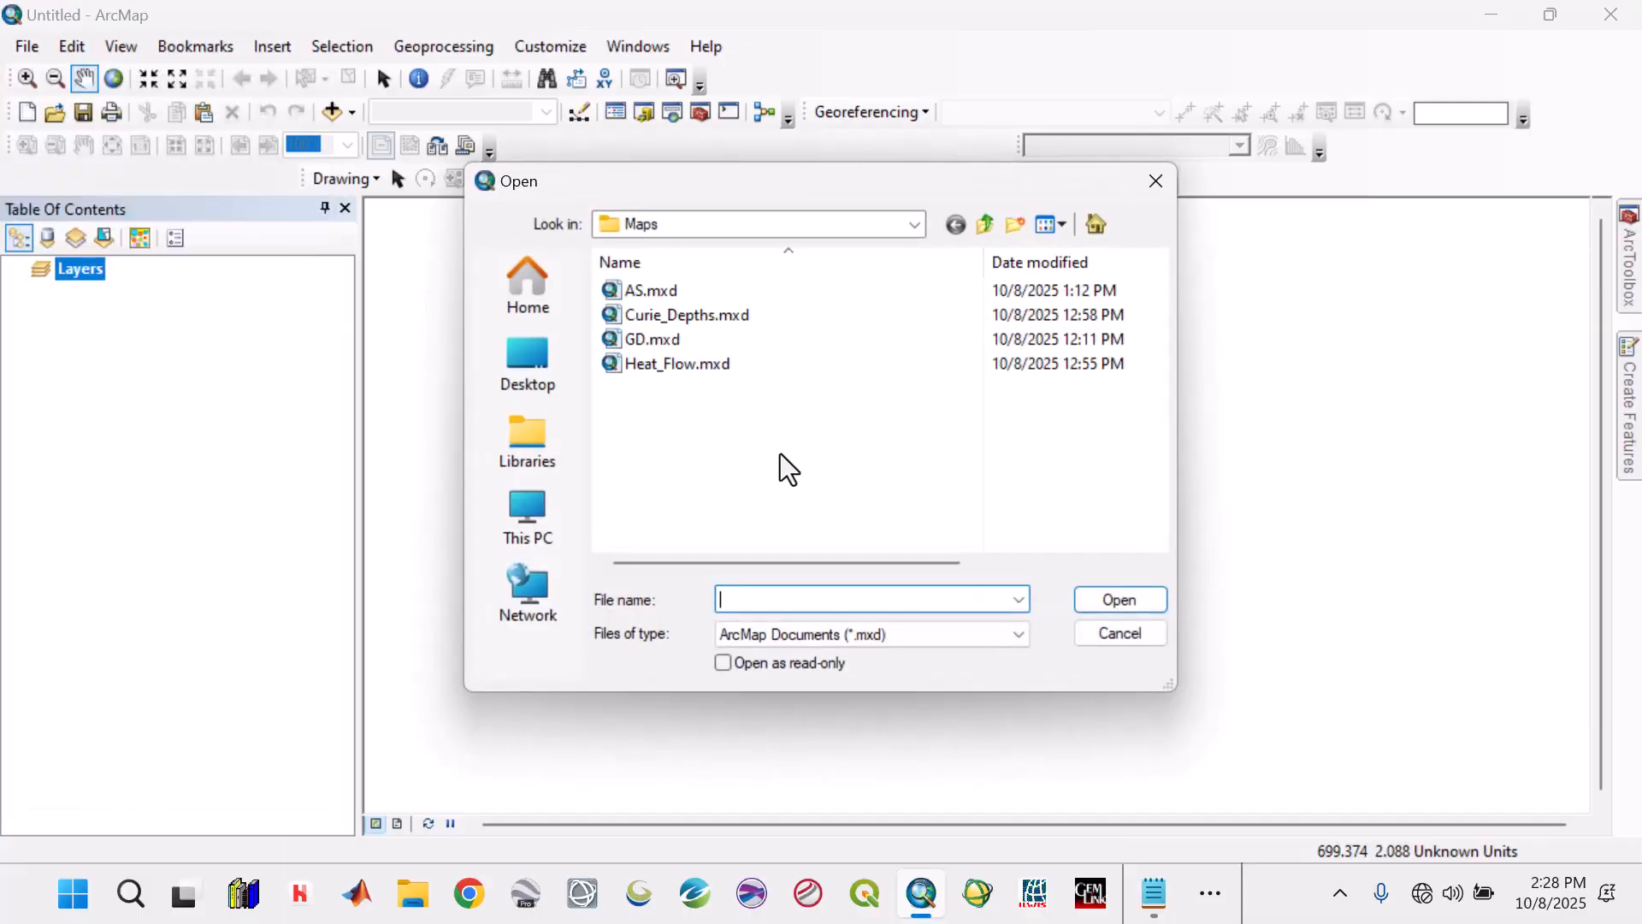
pyautogui.click(689, 315)
pyautogui.click(1098, 604)
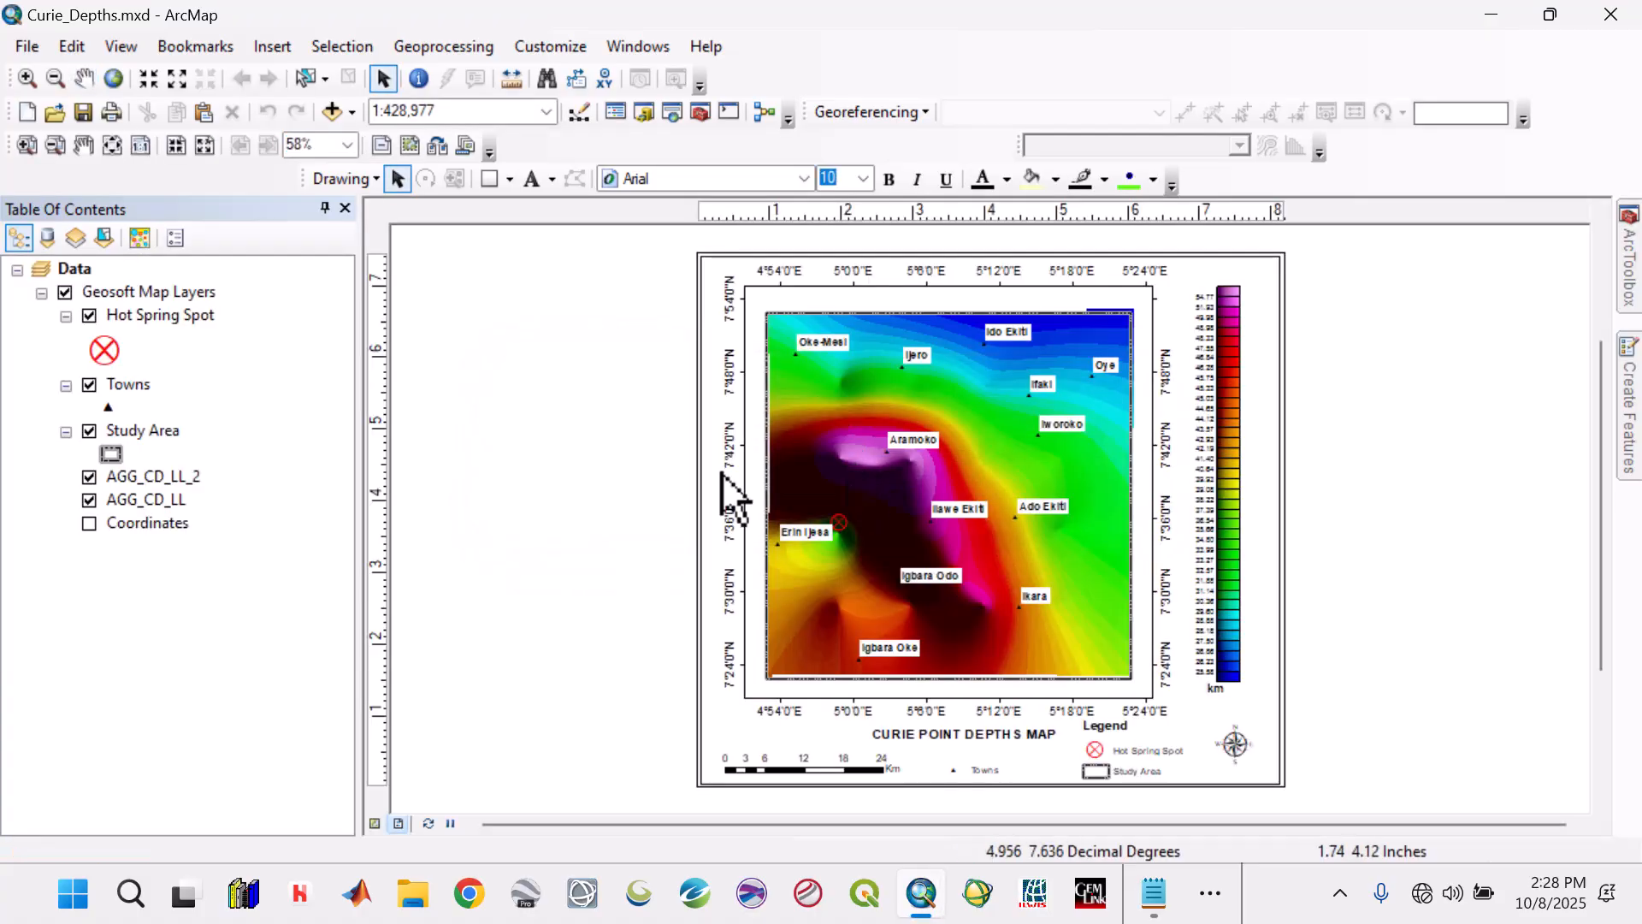
# Save a copy of the Curie depths map document as Lineaments.mxd in the Maps folder.
pyautogui.click(28, 46)
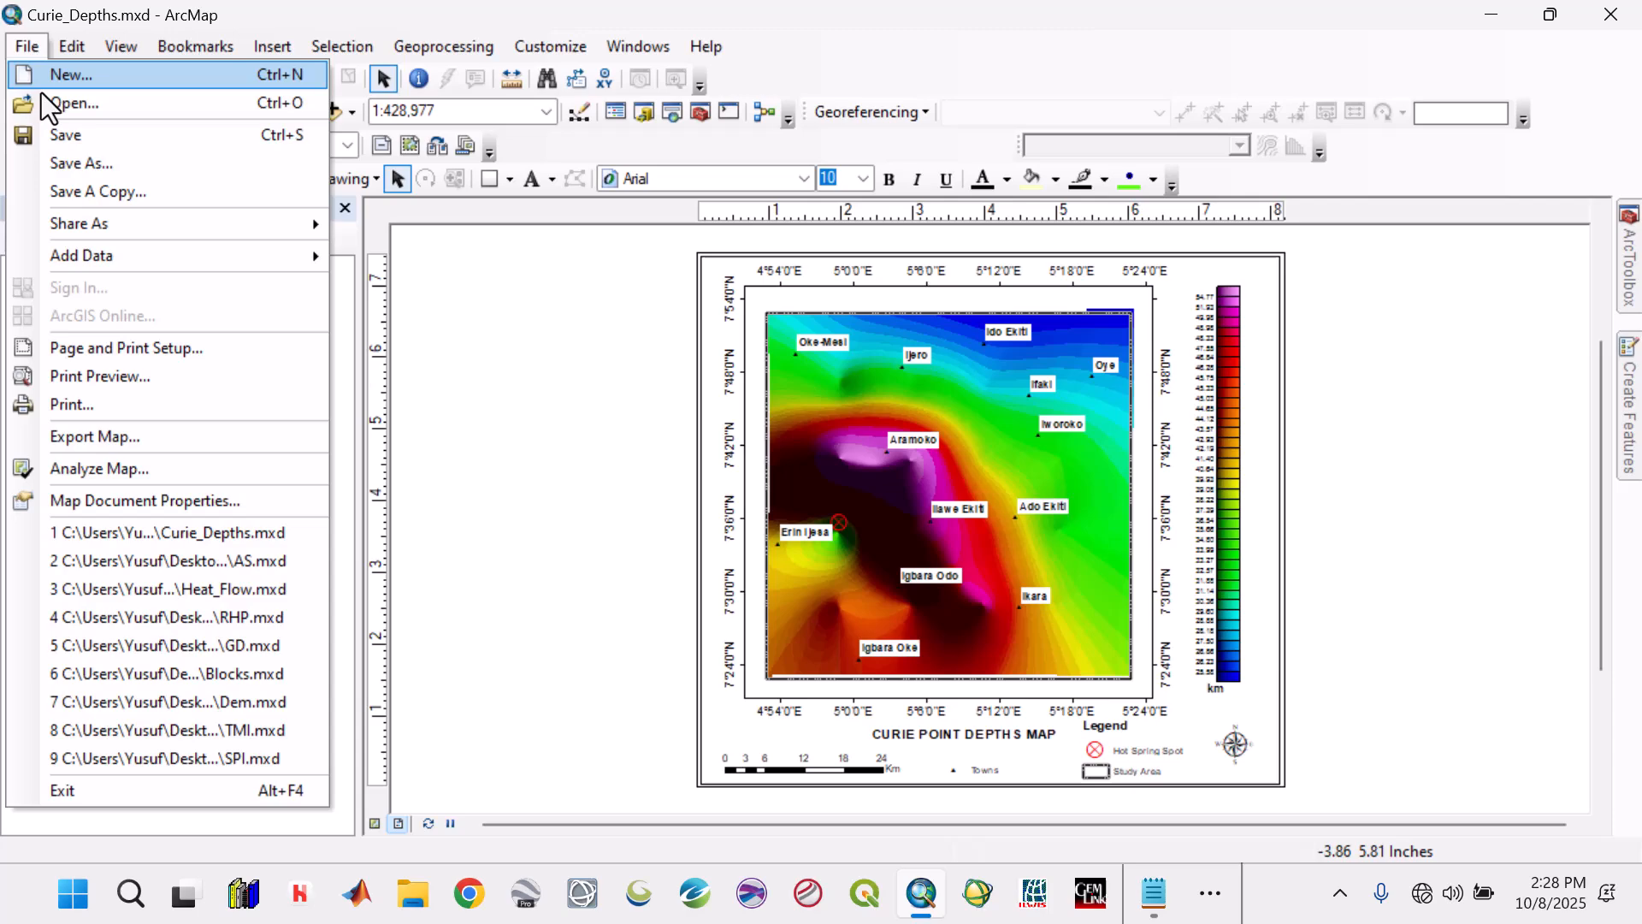
pyautogui.click(96, 200)
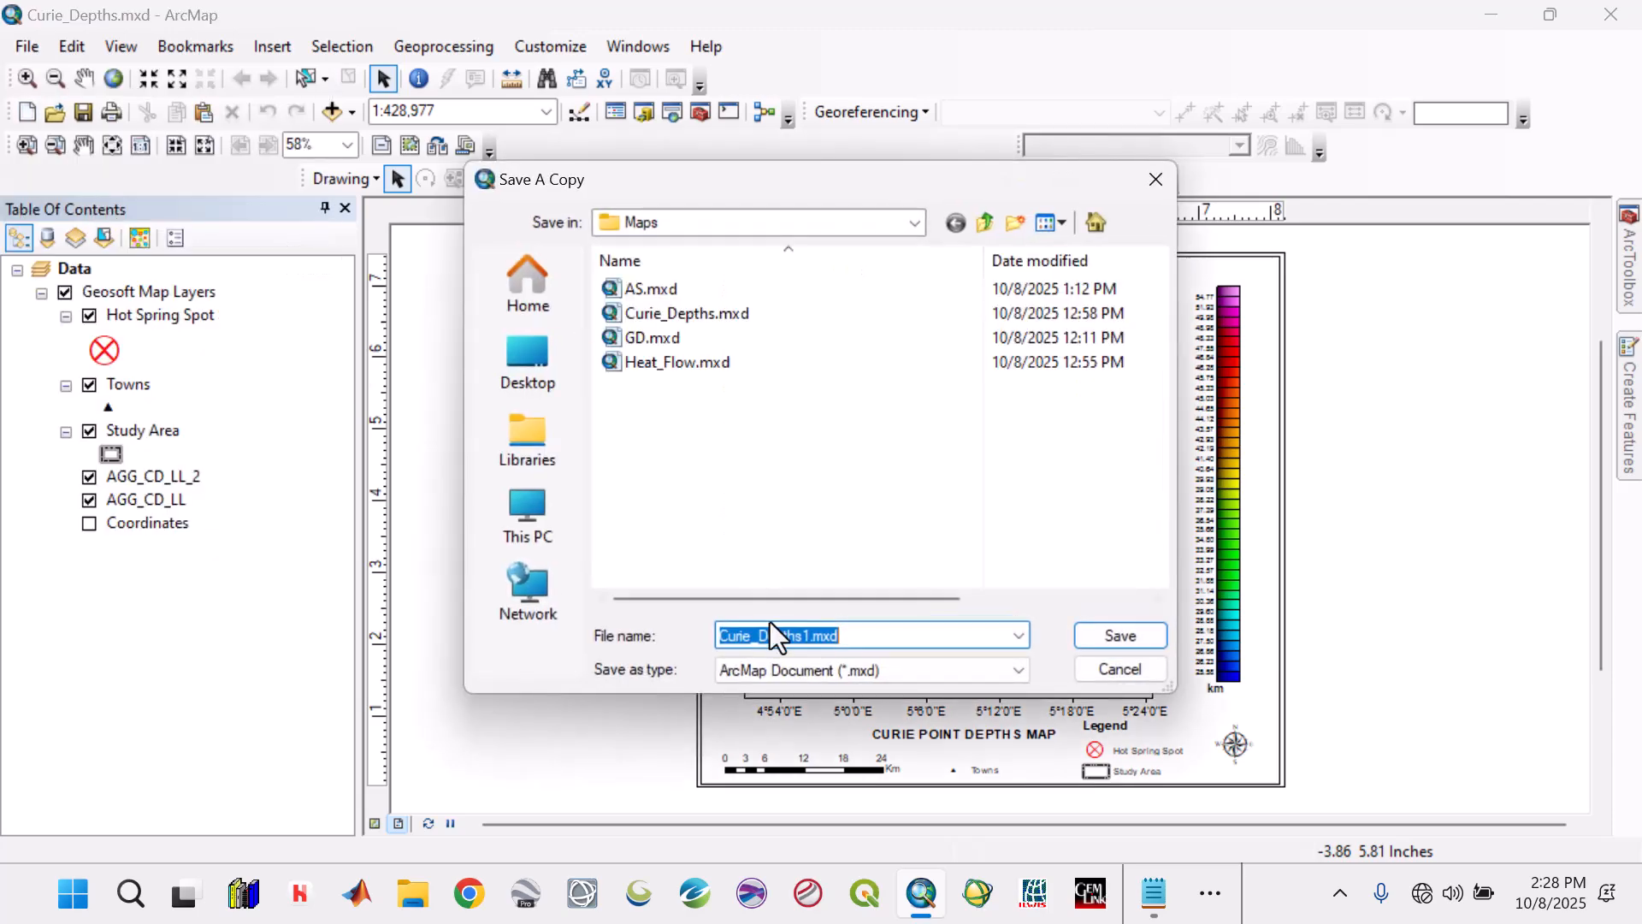
pyautogui.write('Lineaments')
pyautogui.click(1095, 643)
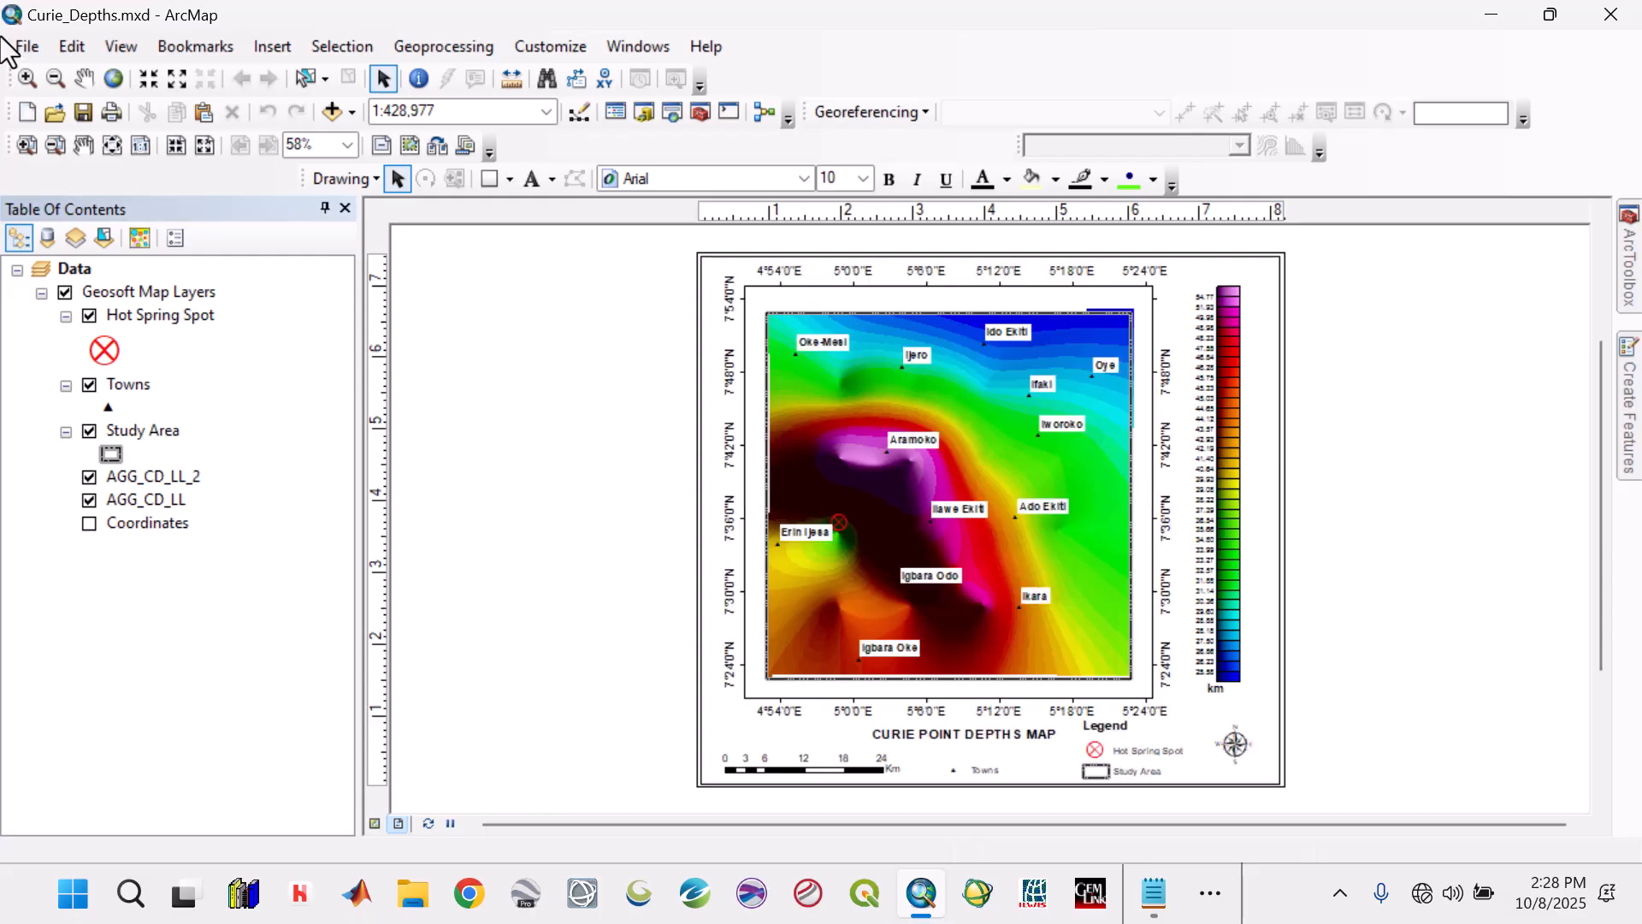
# Open the copied map document Lineaments.mxd from the Maps folder.
pyautogui.click(26, 47)
pyautogui.click(63, 104)
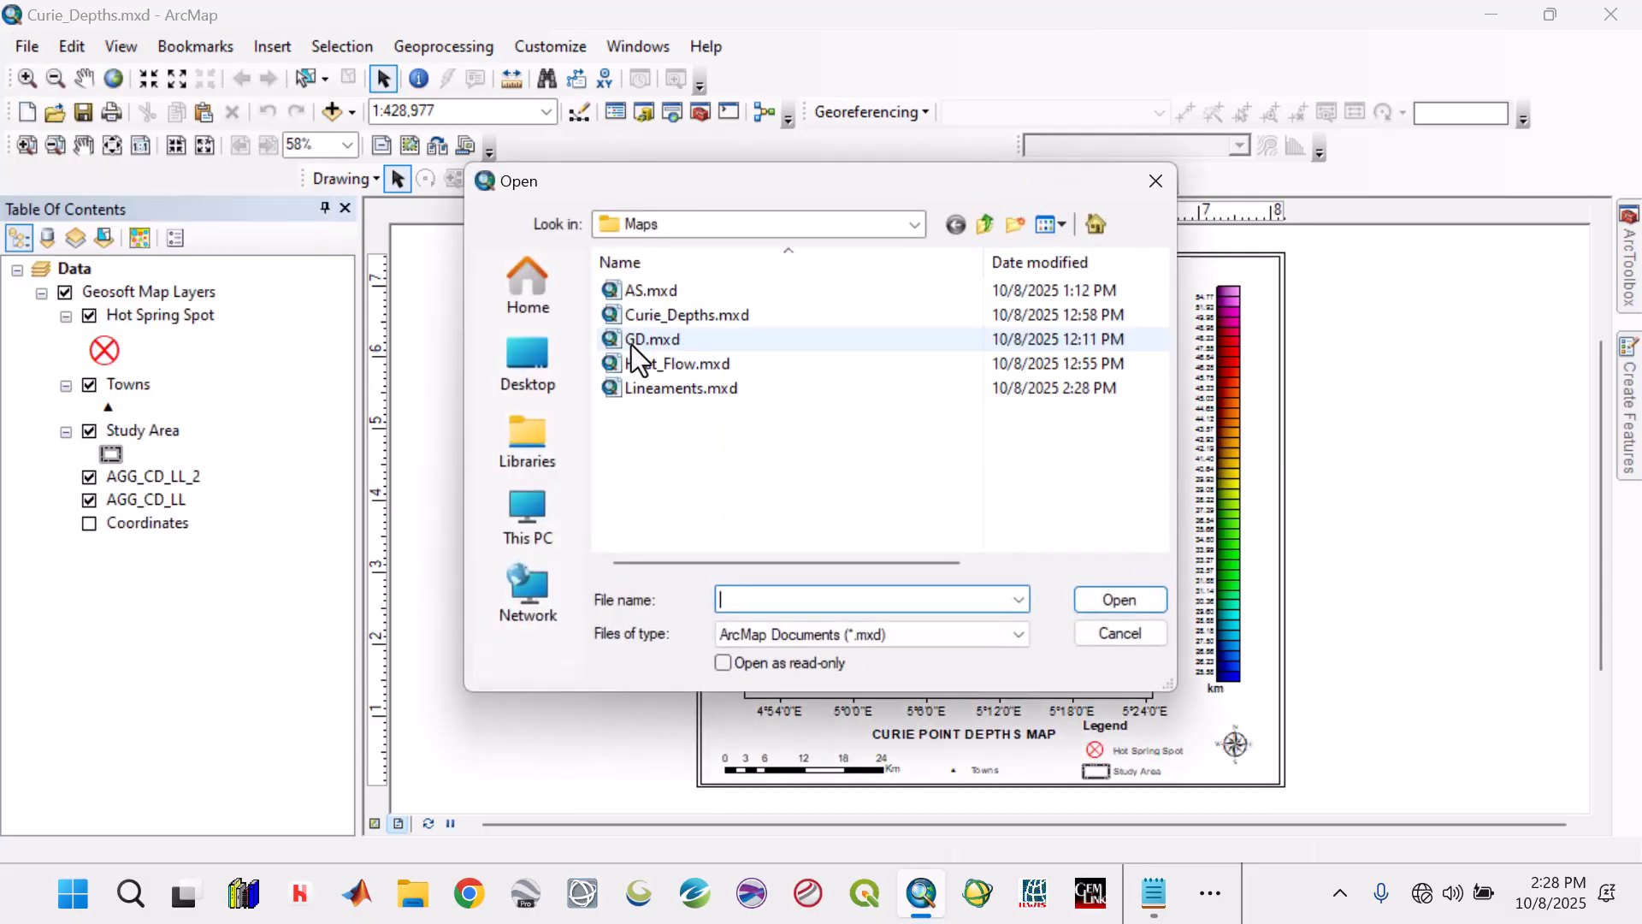
pyautogui.click(648, 389)
pyautogui.click(1095, 604)
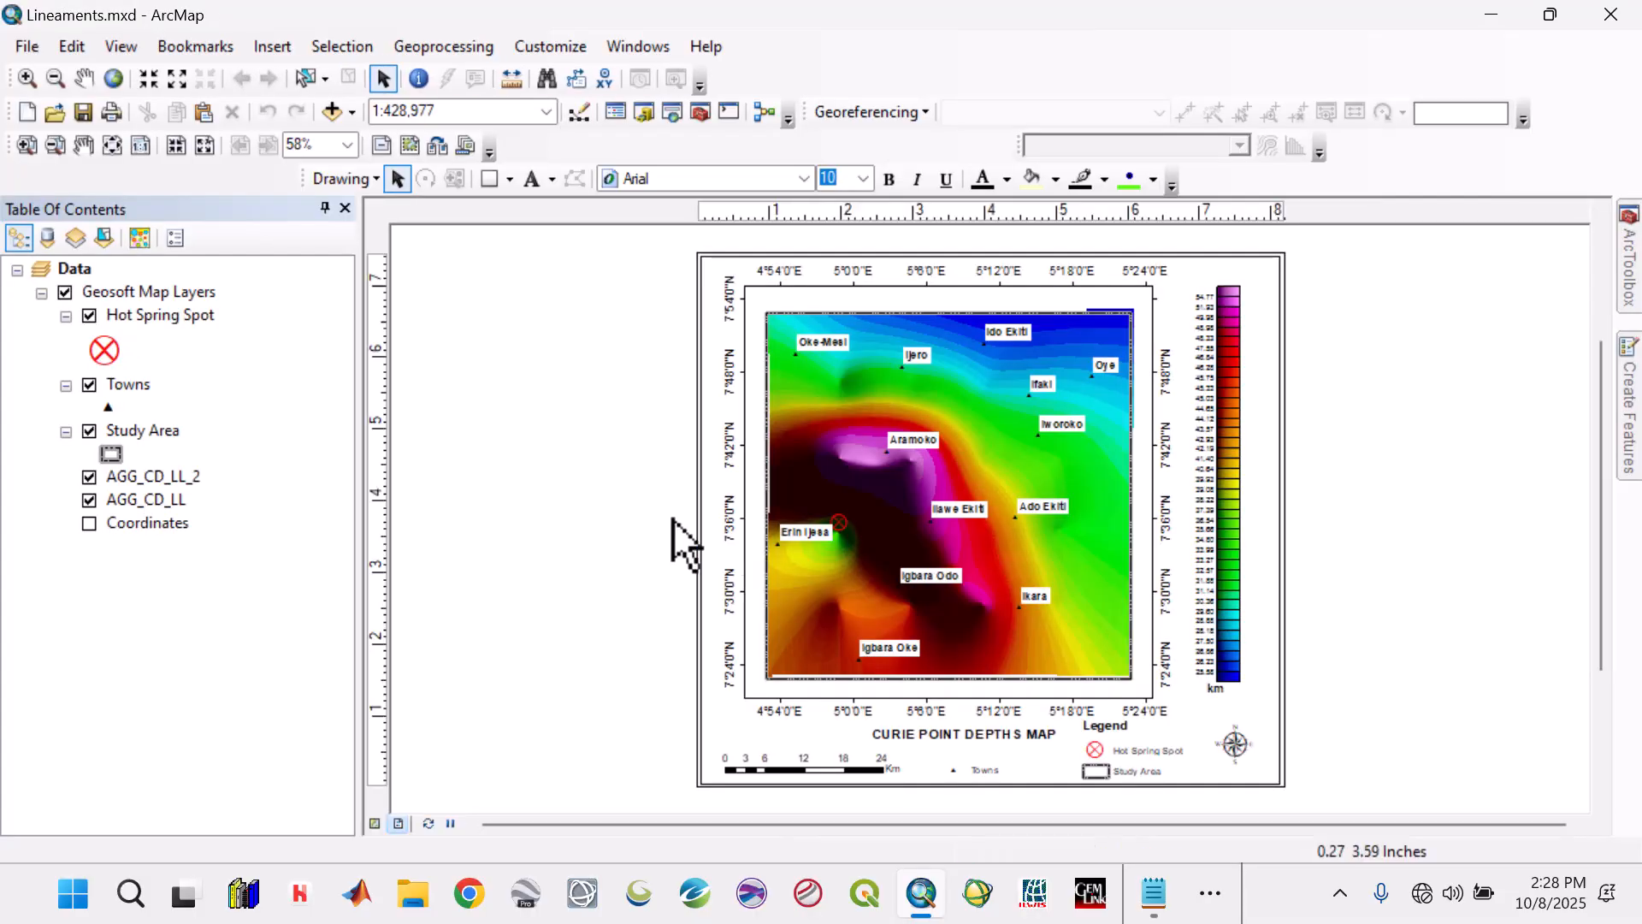
# Toggle the two AGG_CD_LL grid layers to check their display, and remove the AGG_CD_LL_2 layer.
pyautogui.click(89, 476)
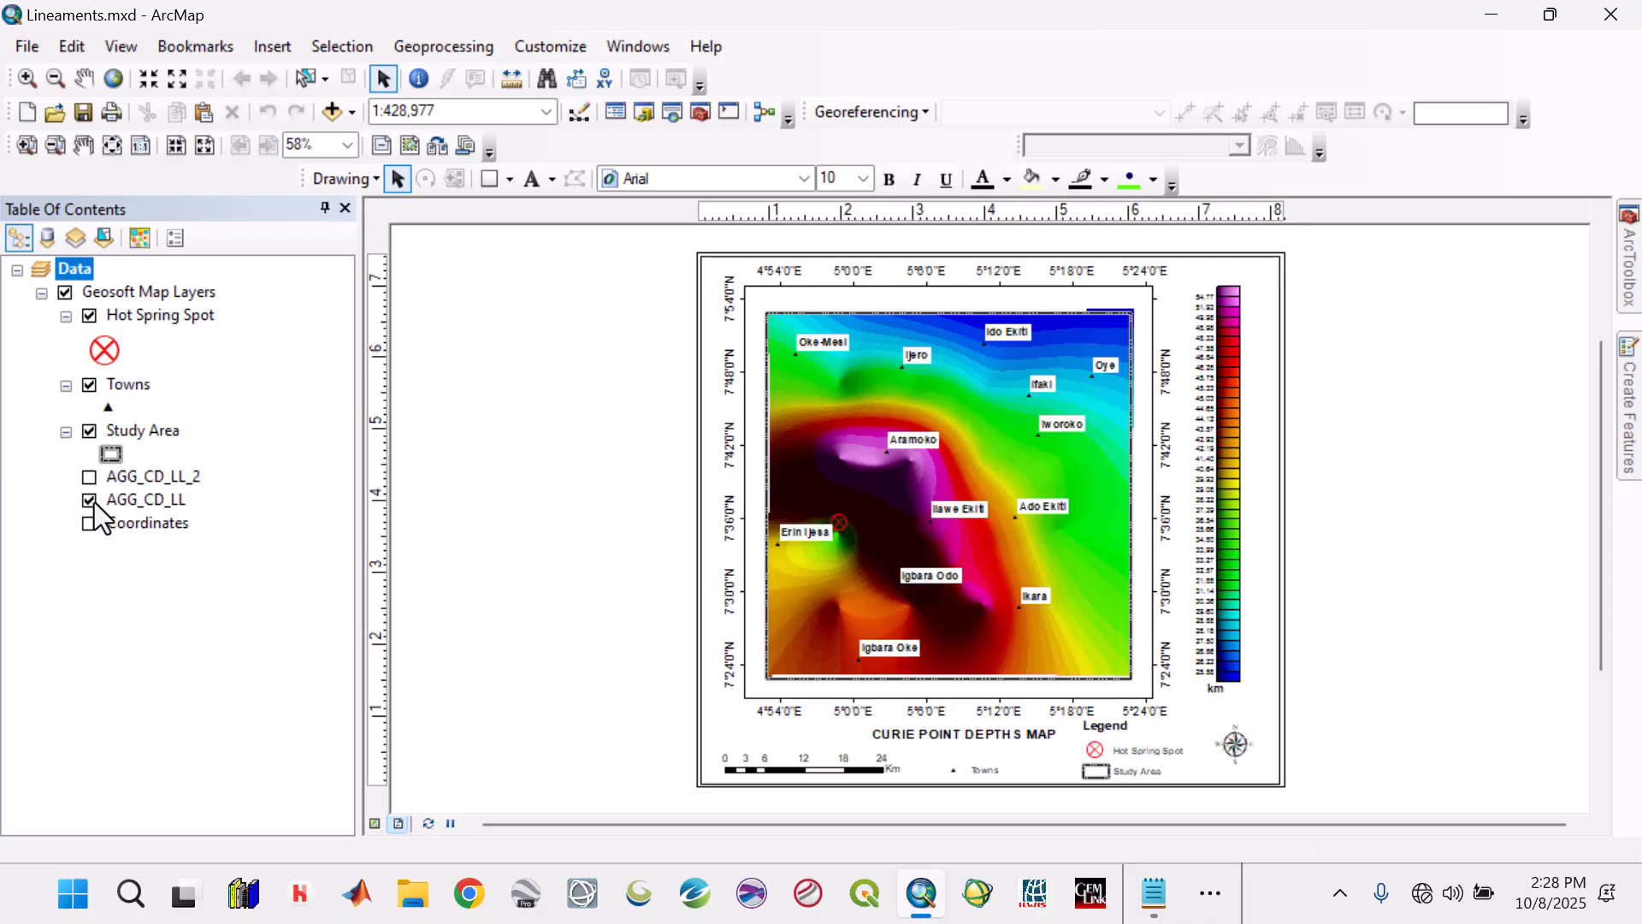
pyautogui.click(93, 501)
pyautogui.click(90, 502)
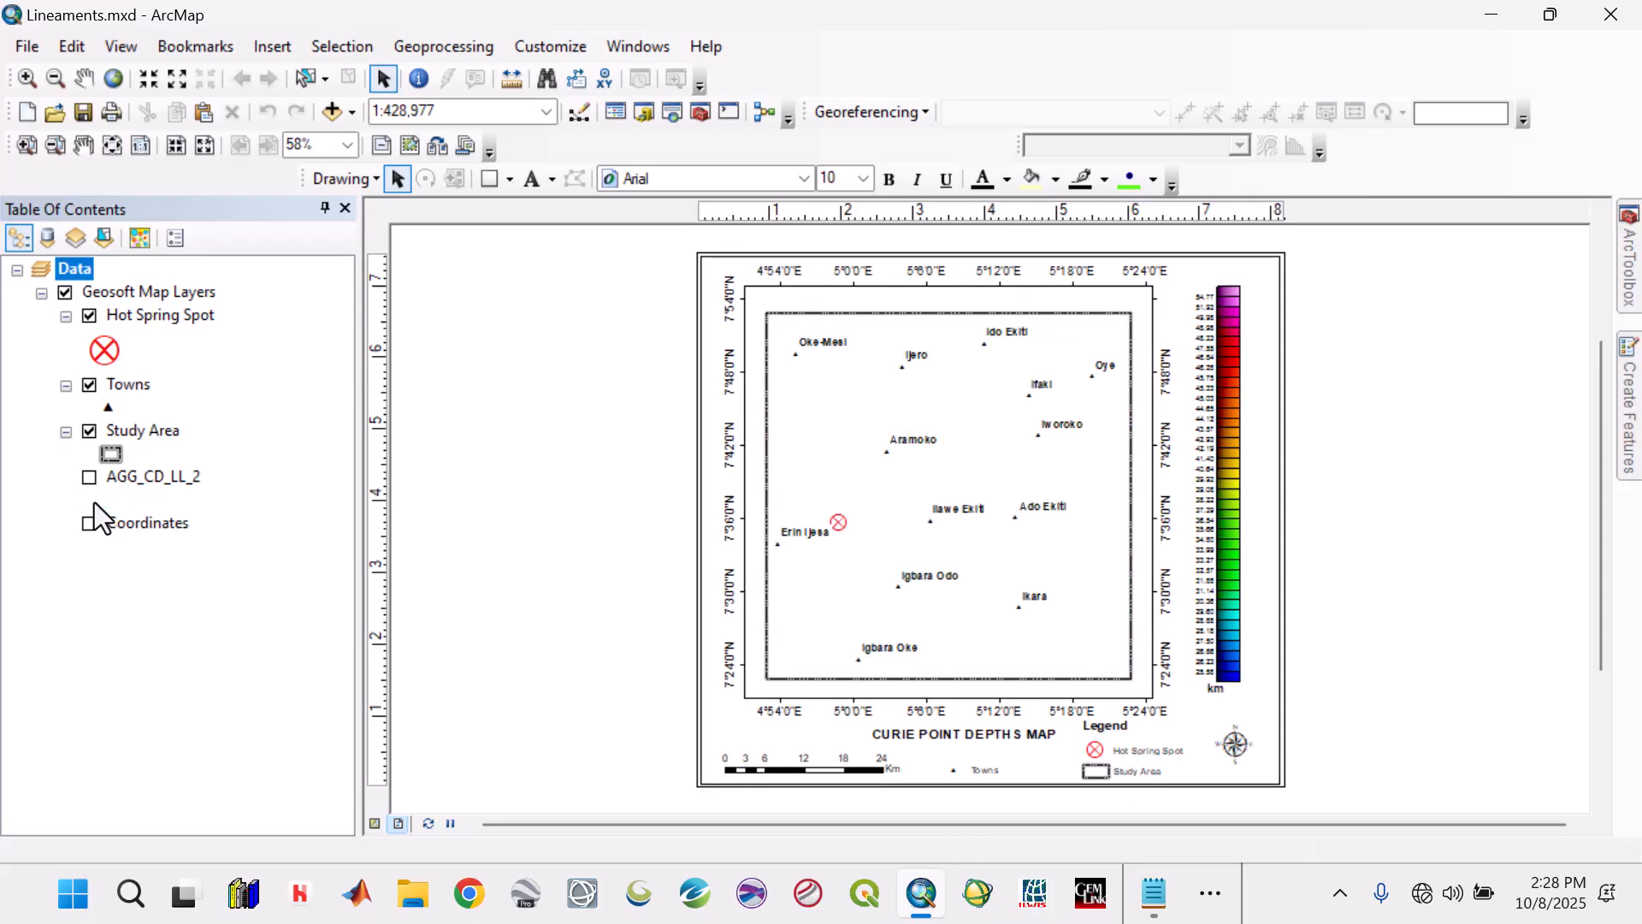
pyautogui.click(89, 476)
pyautogui.click(129, 480)
pyautogui.rightClick(132, 481)
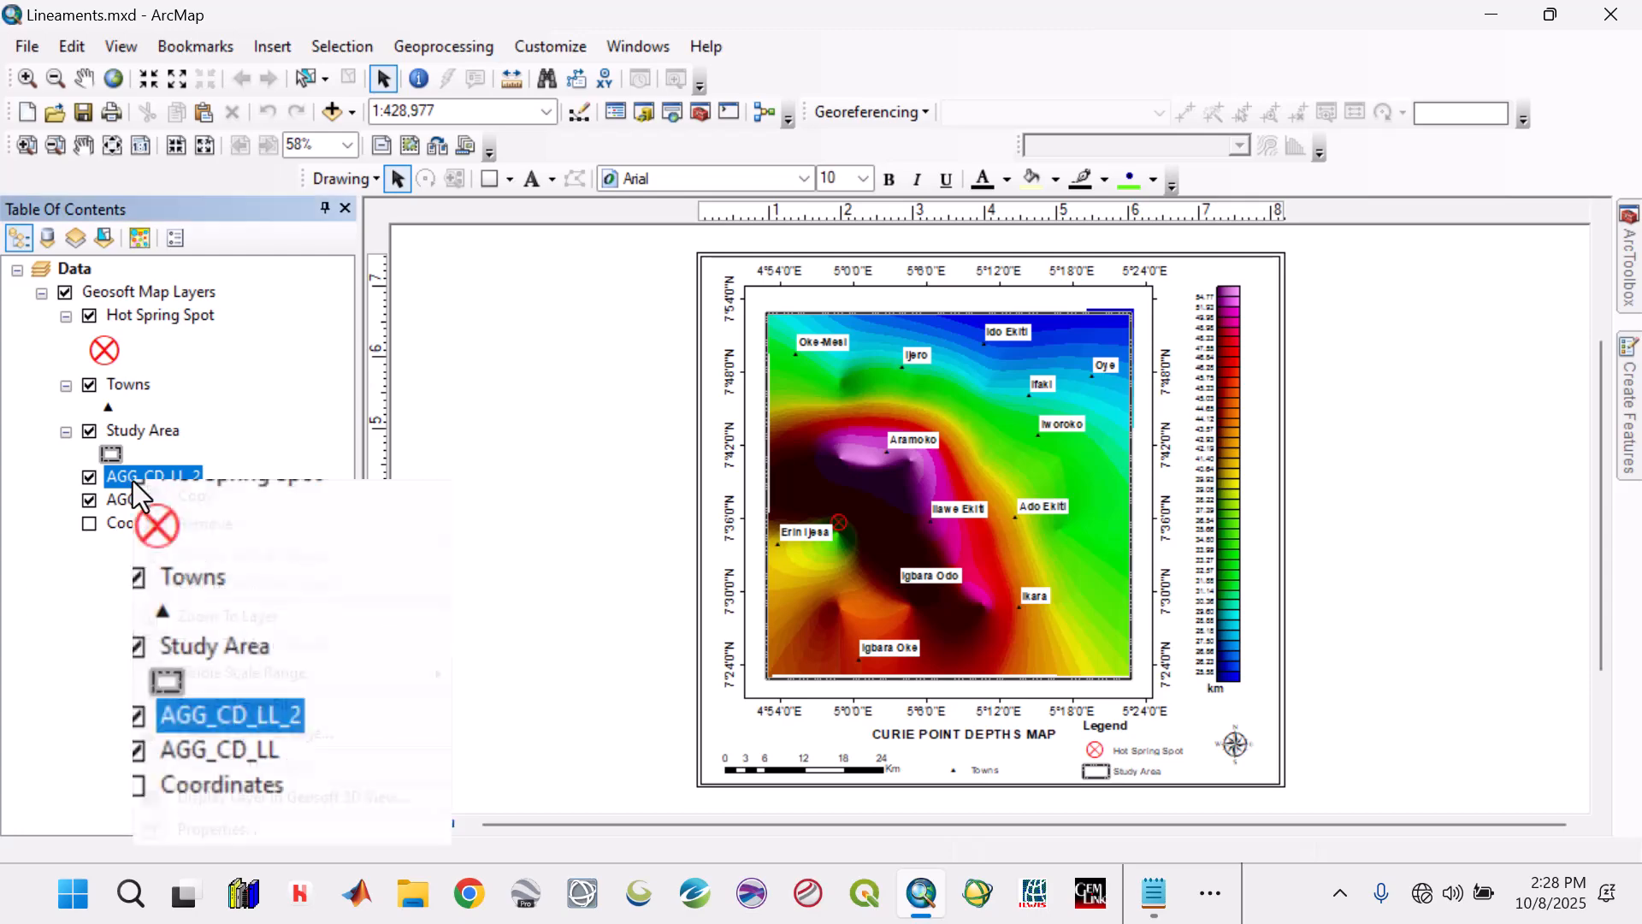
pyautogui.click(211, 523)
# Remove the remaining AGG_CD_LL grid layer and delete the colour scale bar from the layout.
pyautogui.click(152, 486)
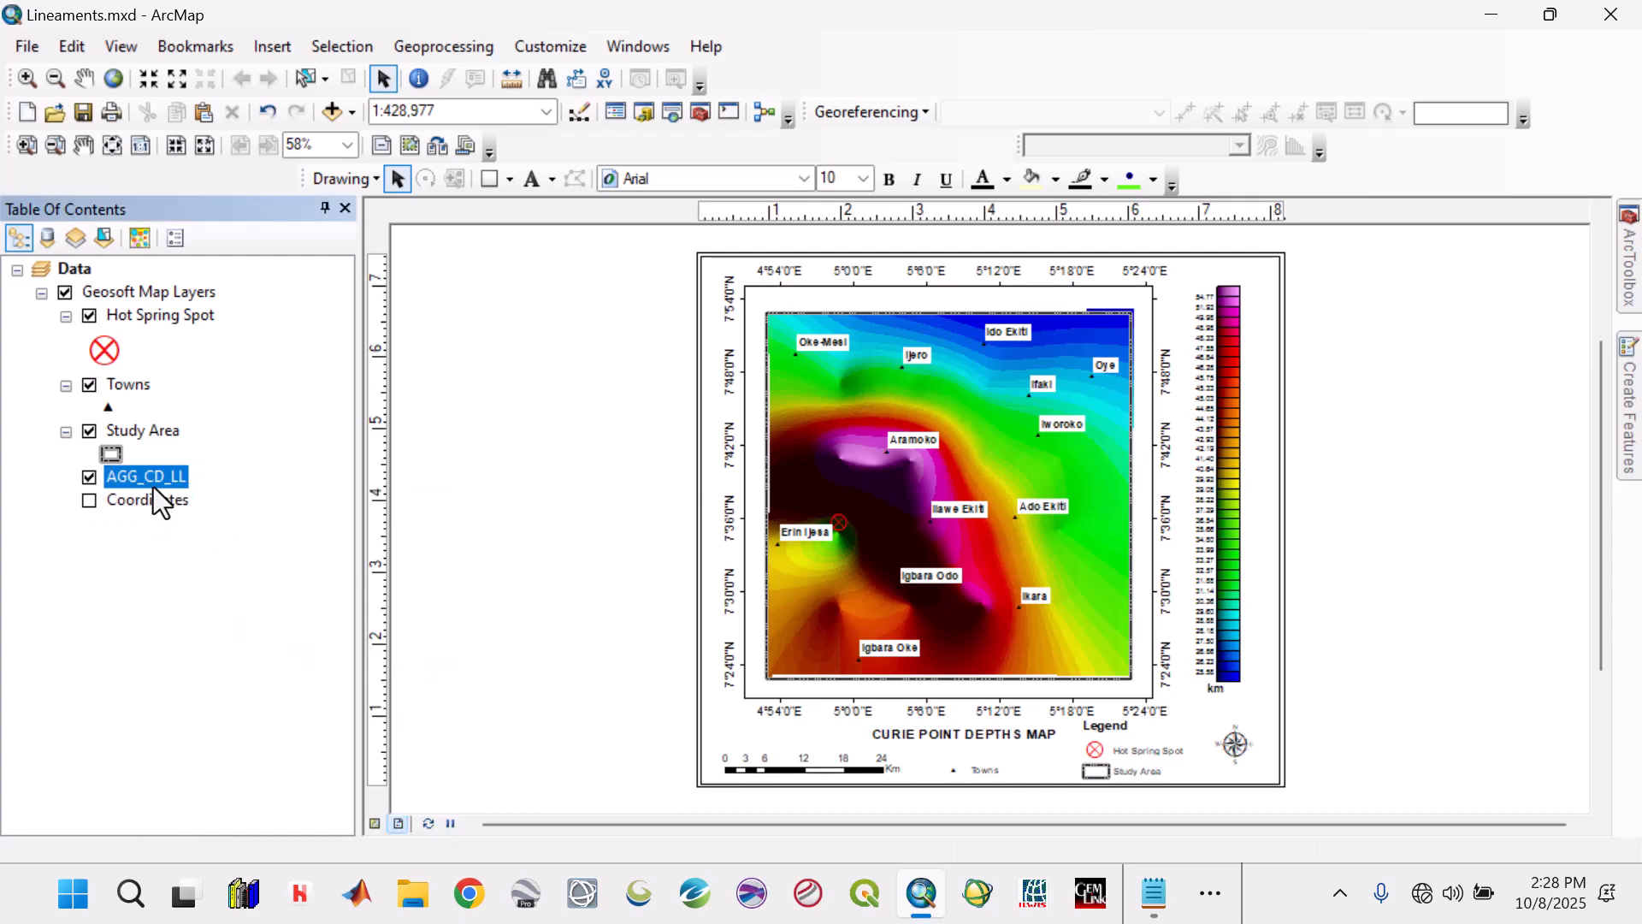
pyautogui.rightClick(153, 486)
pyautogui.click(215, 532)
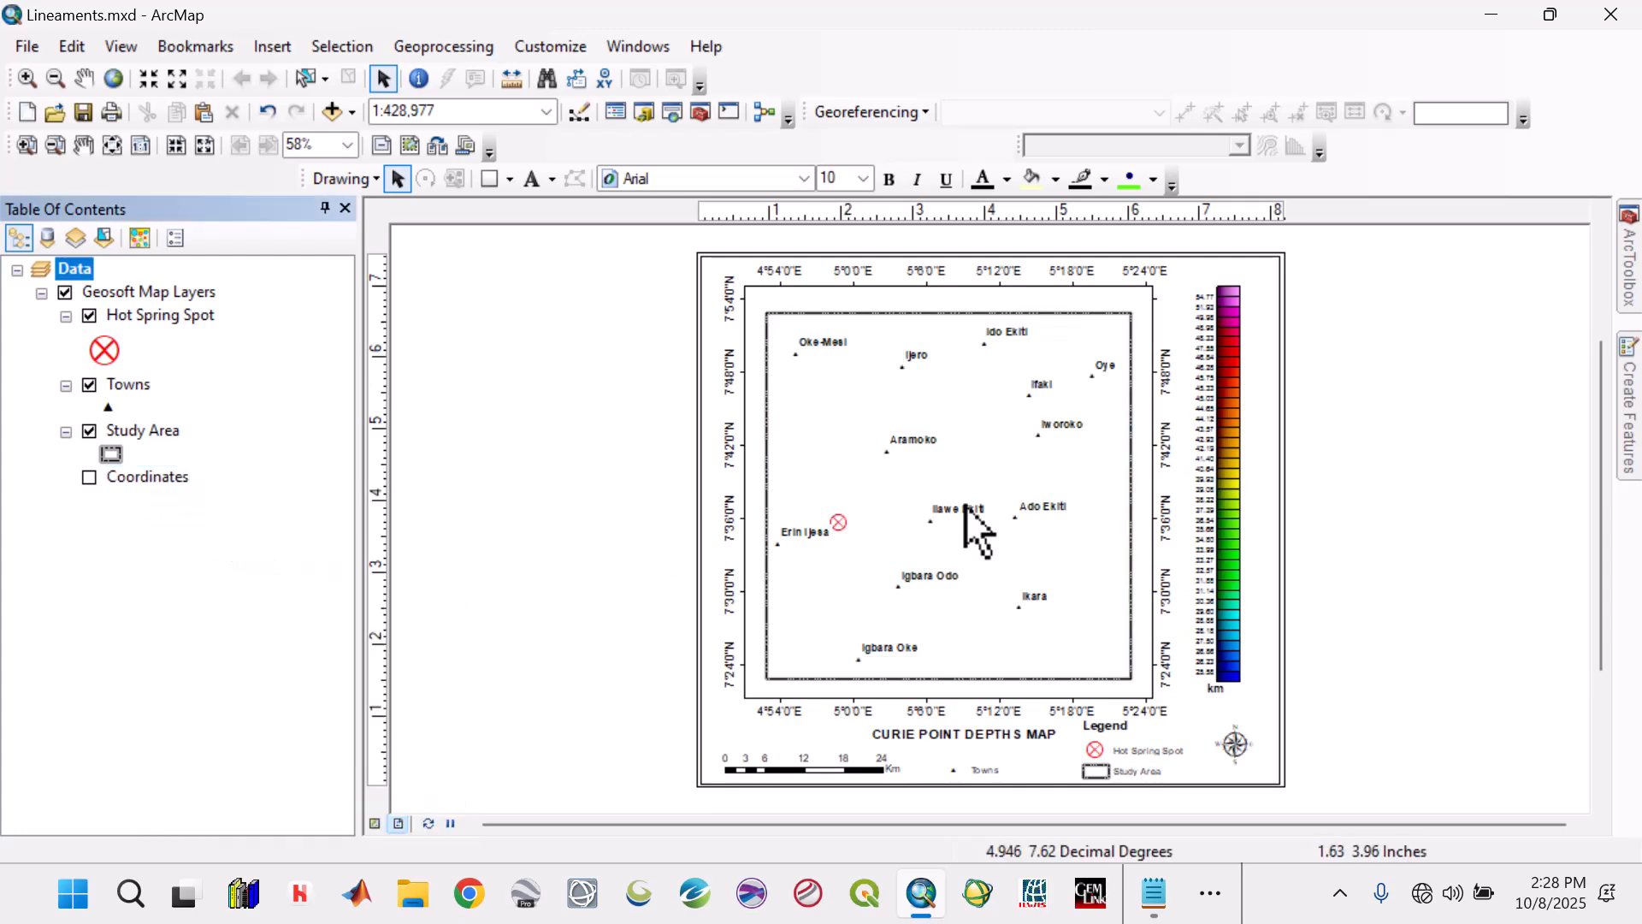
pyautogui.click(1233, 479)
pyautogui.press('Delete')
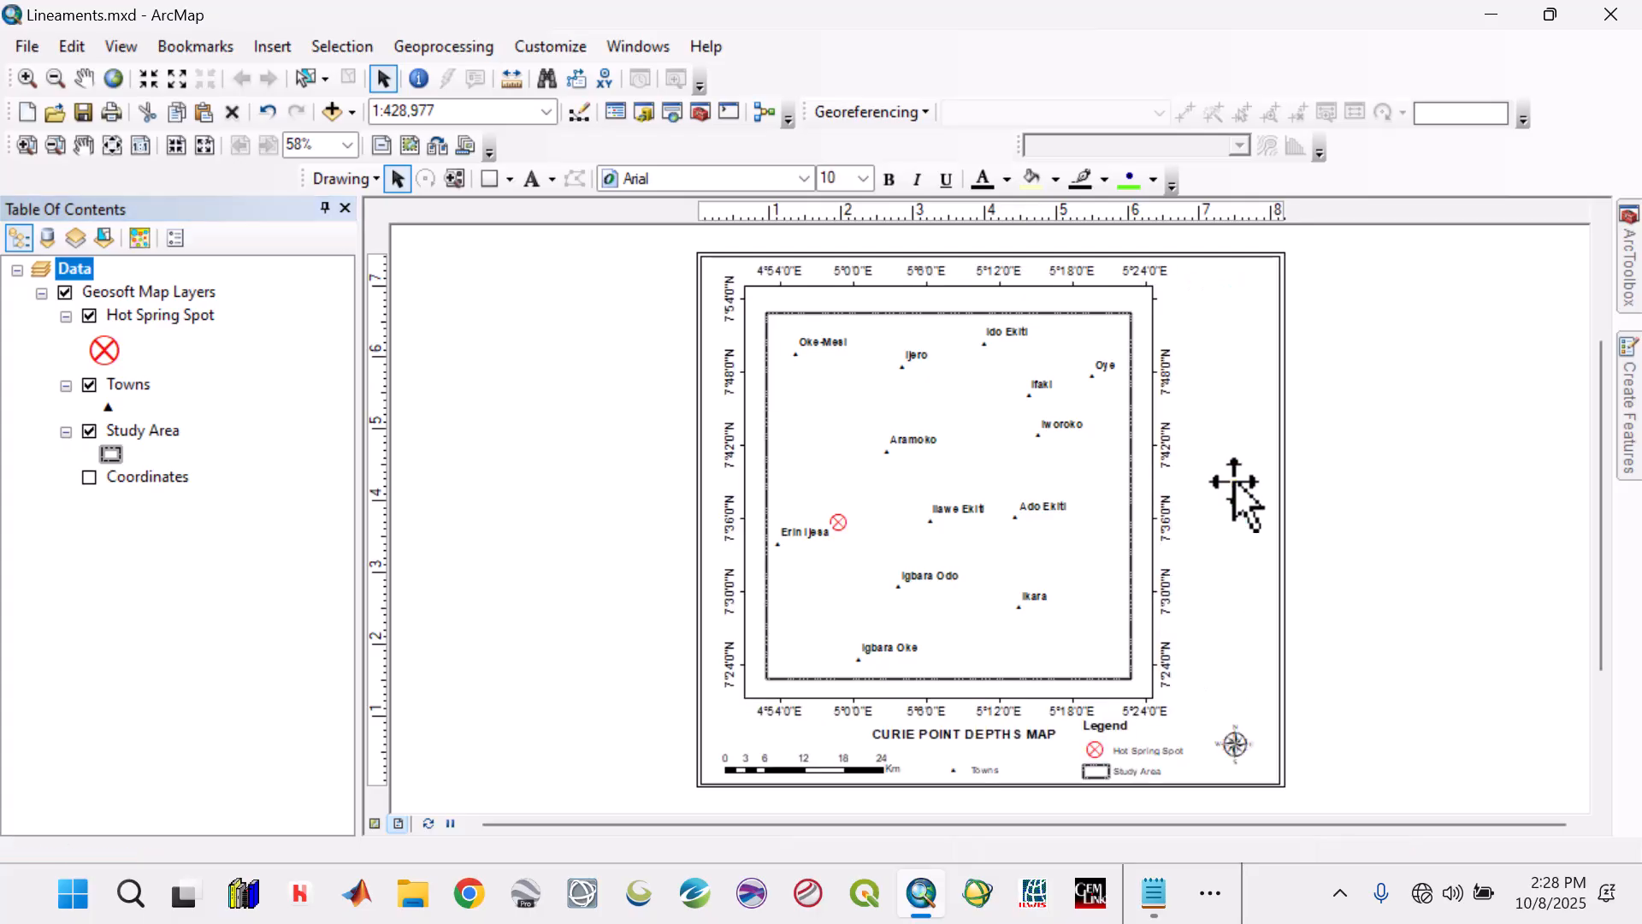
# Browse the Raster Images folder of EKITI 2 for a raster to add, and leave the Add Data dialog.
pyautogui.click(349, 113)
pyautogui.click(361, 137)
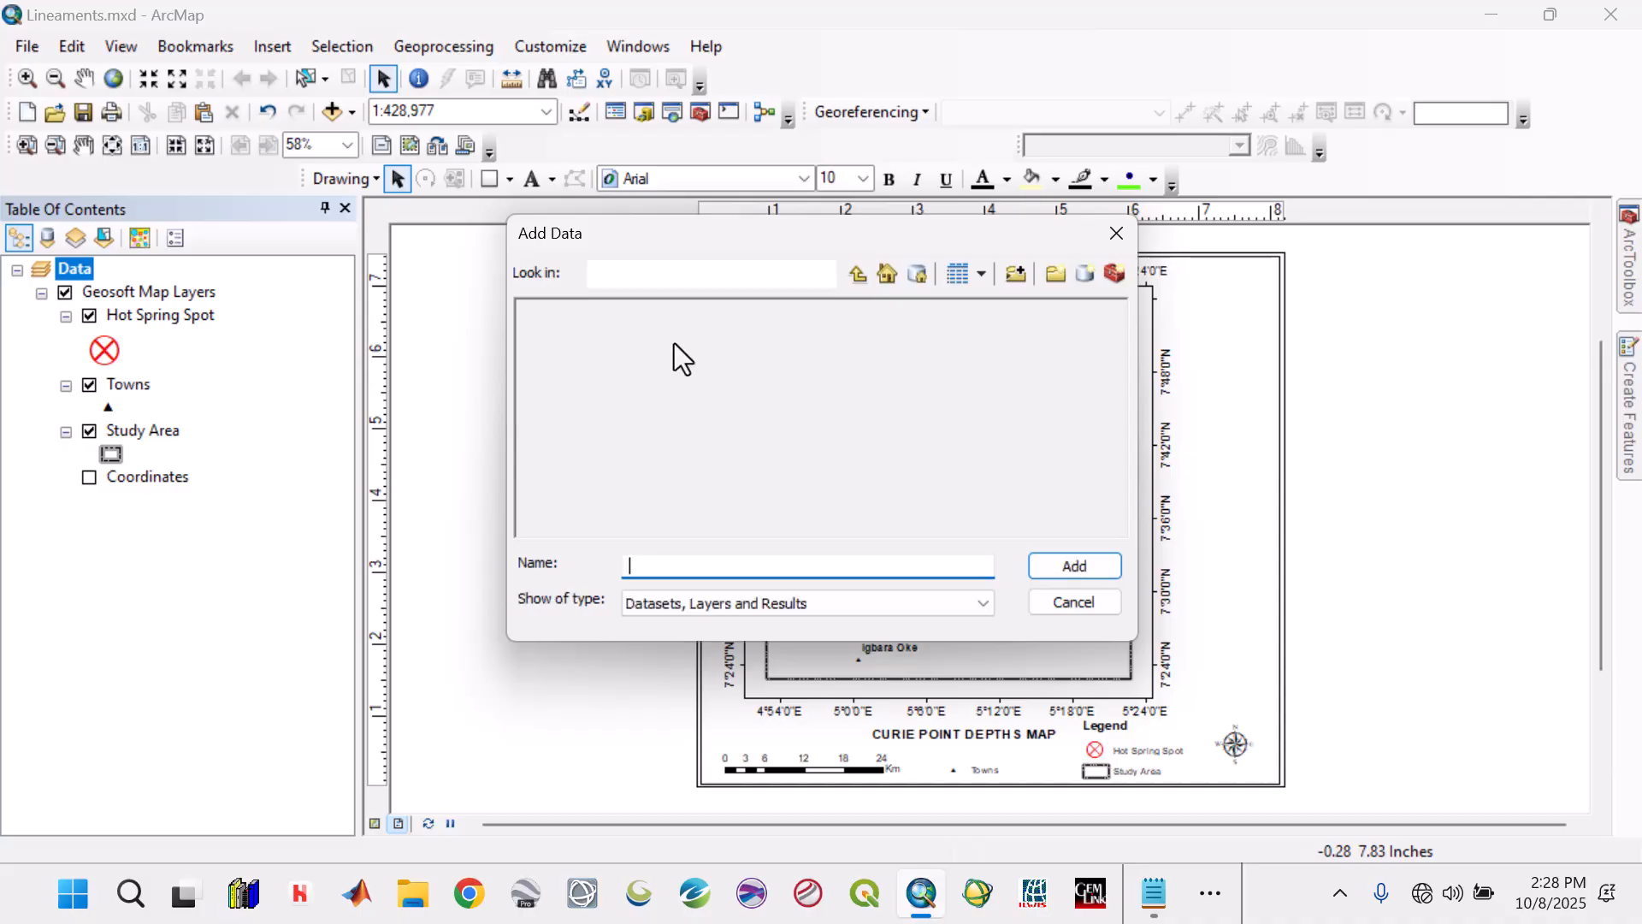
pyautogui.click(862, 281)
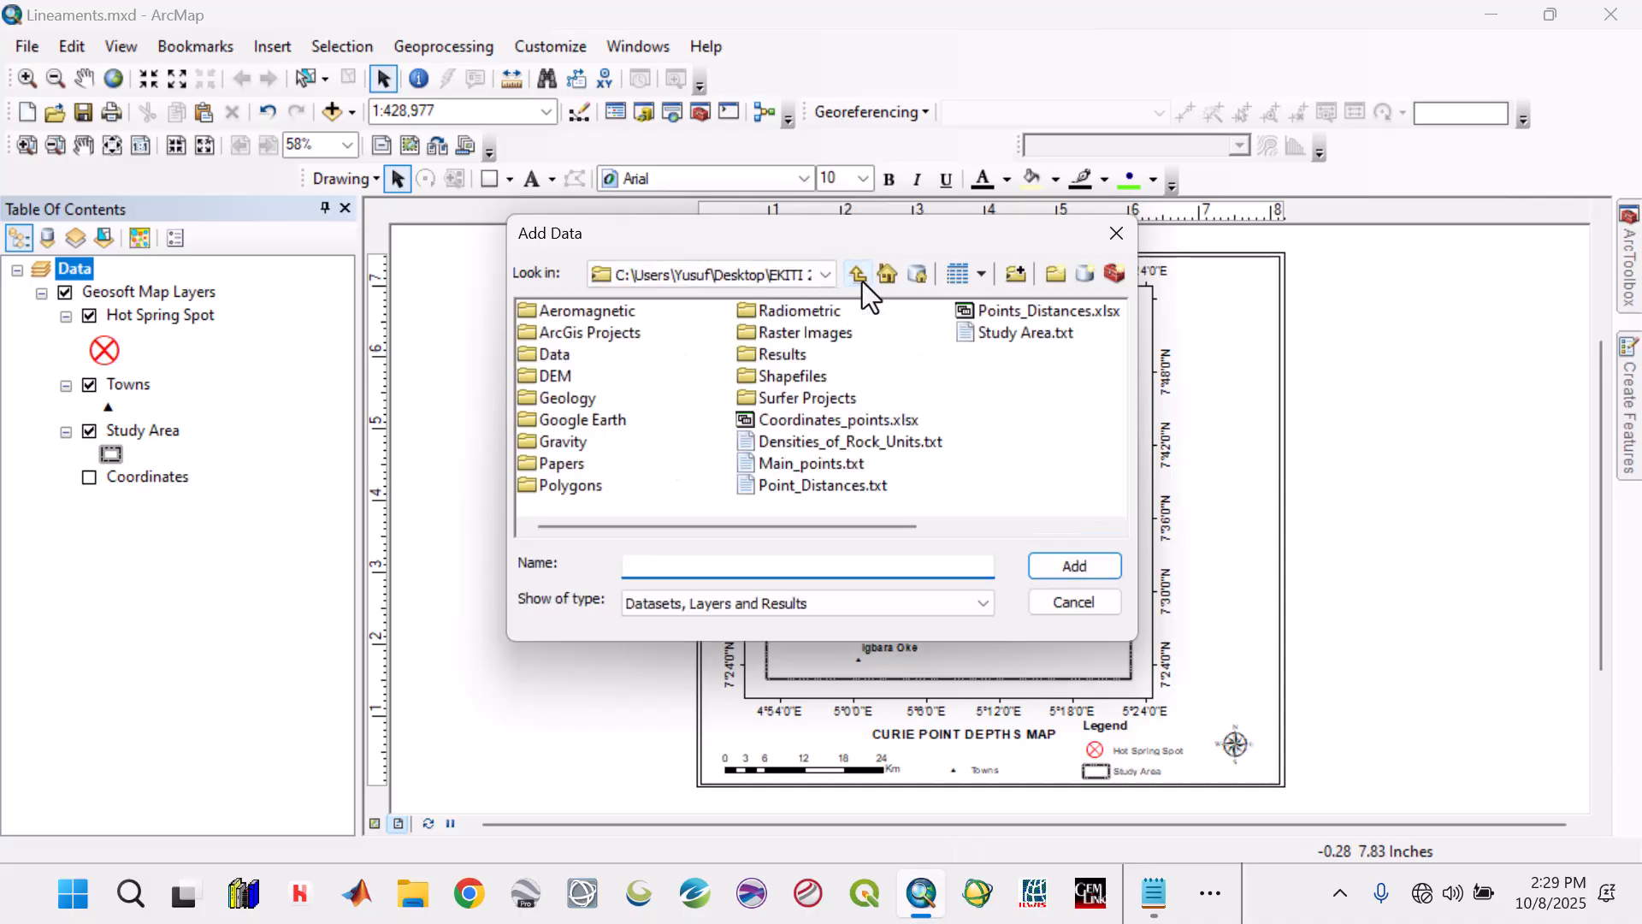
pyautogui.doubleClick(818, 336)
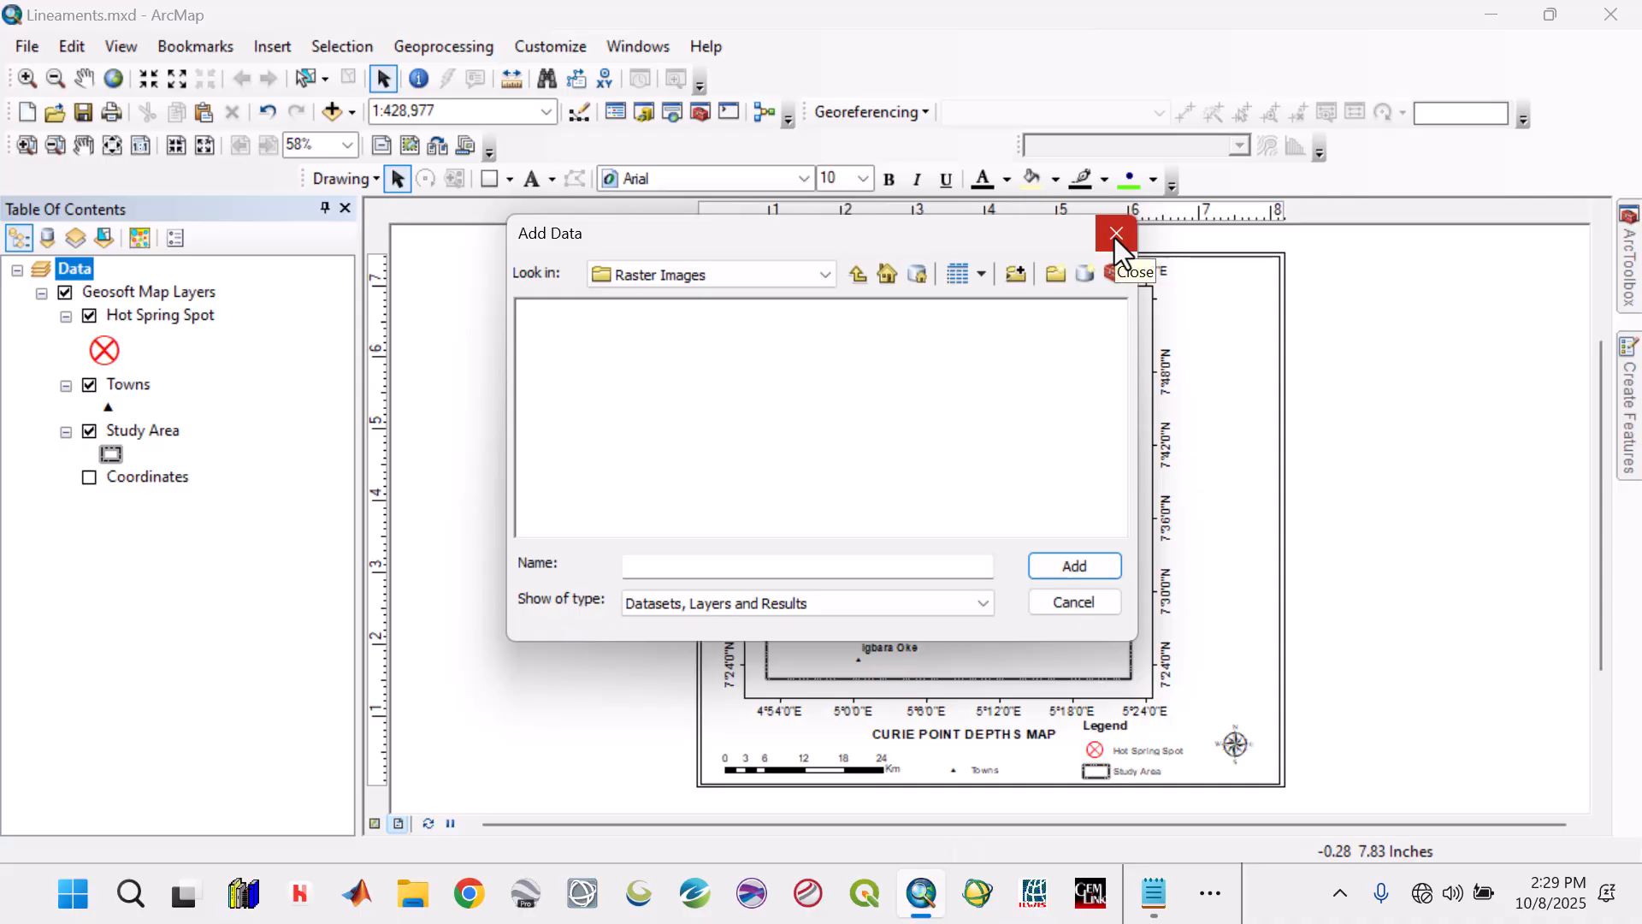
pyautogui.click(826, 274)
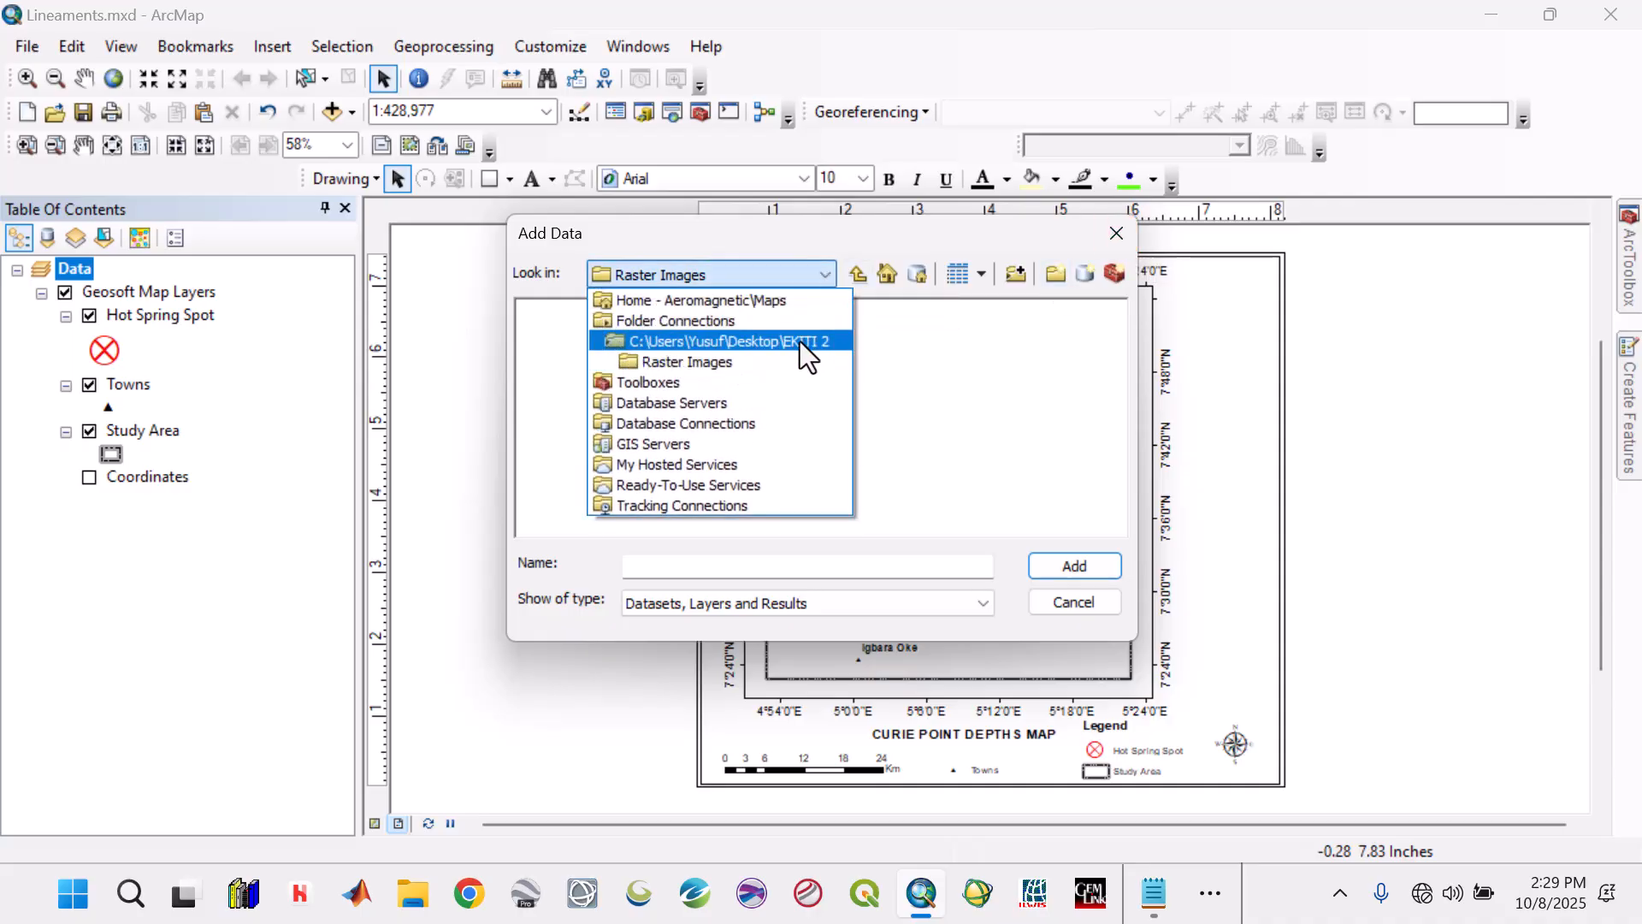
pyautogui.click(799, 342)
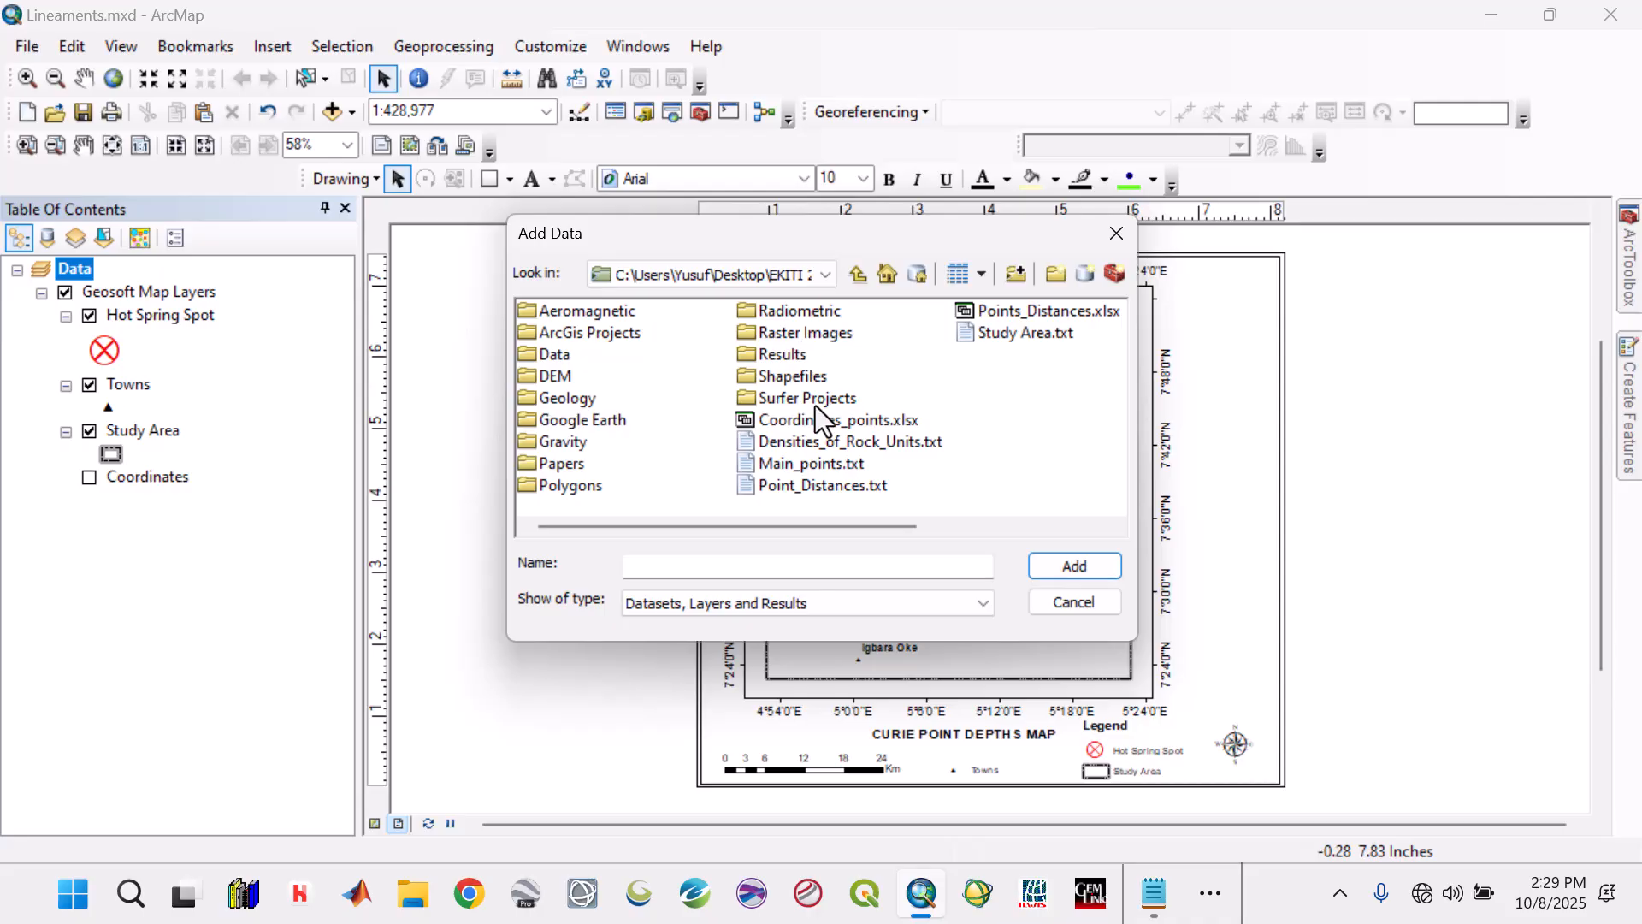
pyautogui.doubleClick(809, 340)
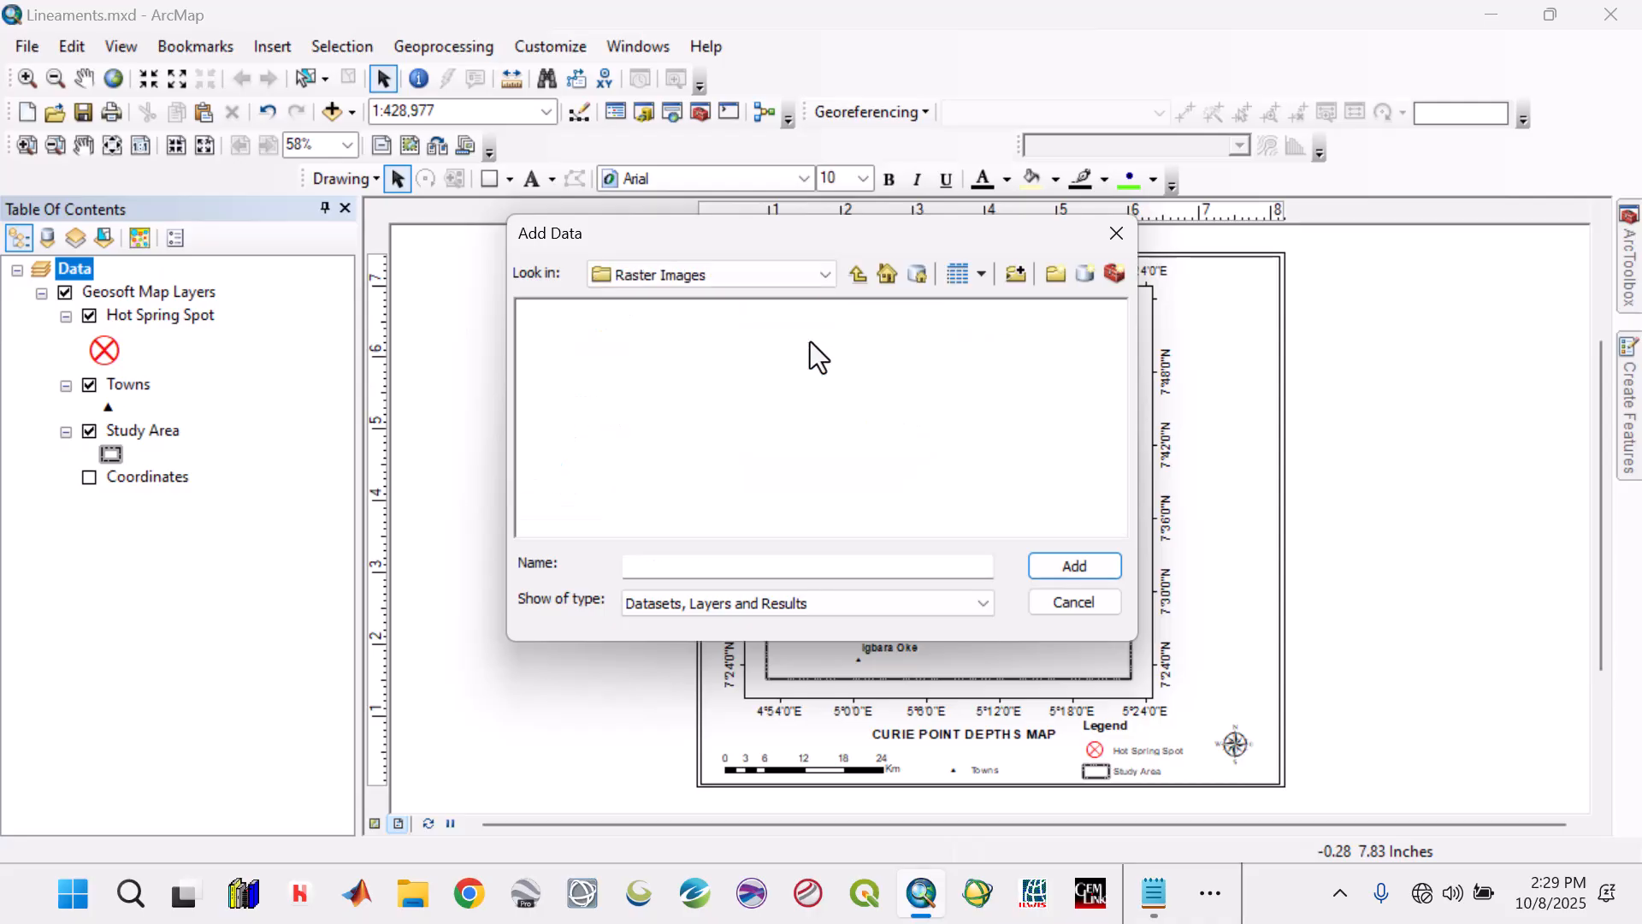
pyautogui.click(1113, 234)
# Switch to File Explorer and locate Lineaments.tif in the Raster Images folder of the desktop folder EKITI.
pyautogui.click(1493, 14)
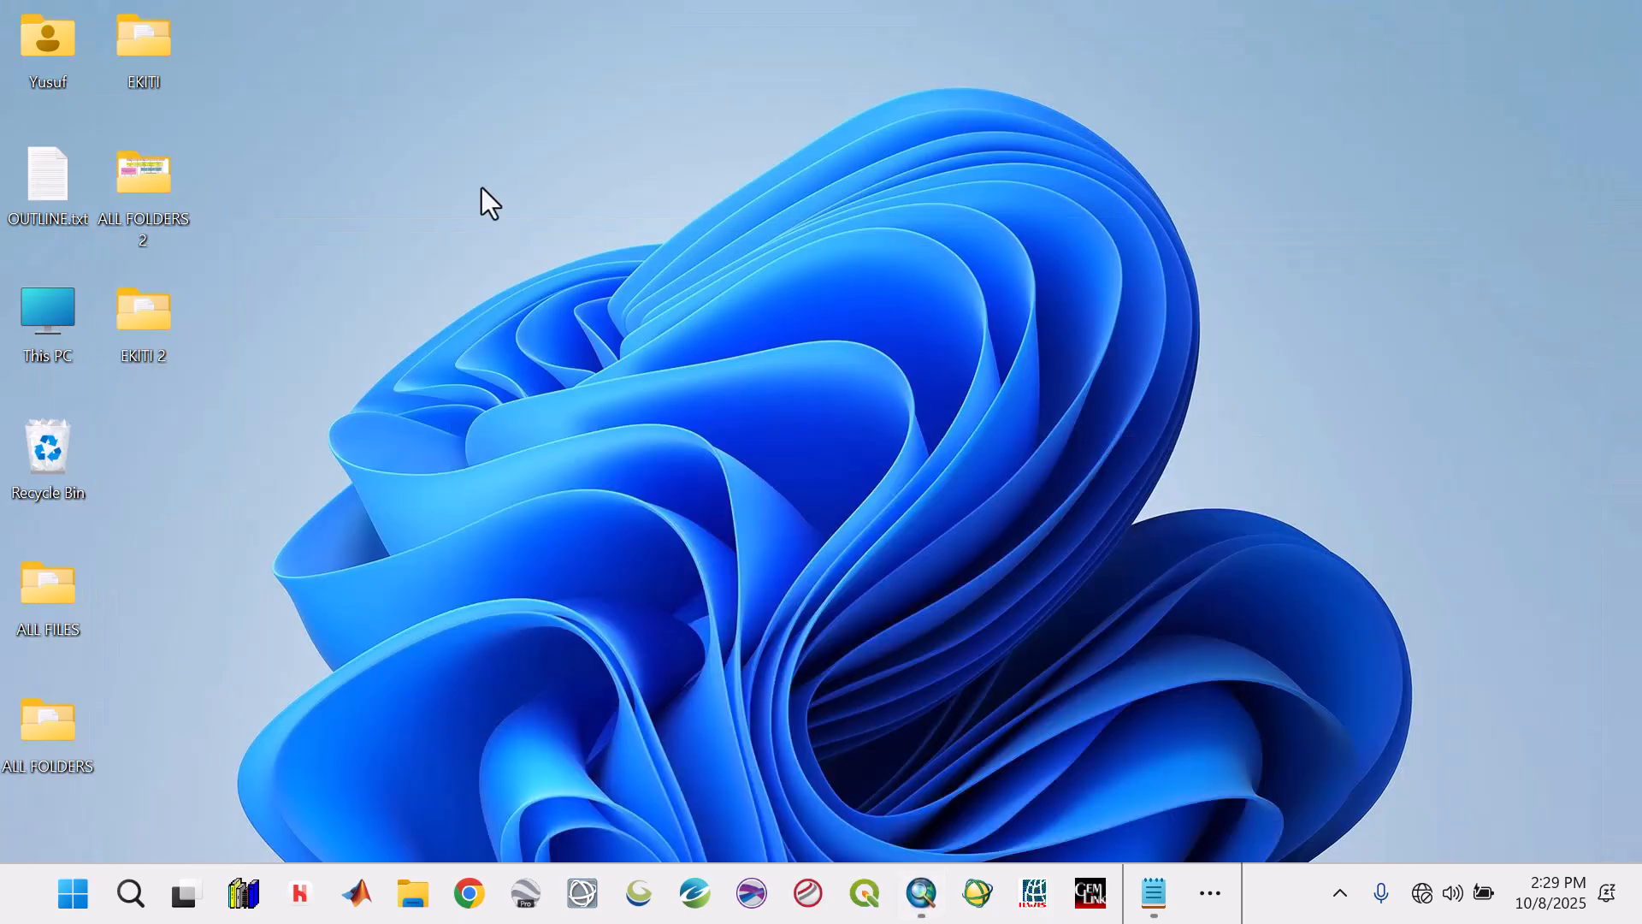
pyautogui.doubleClick(133, 67)
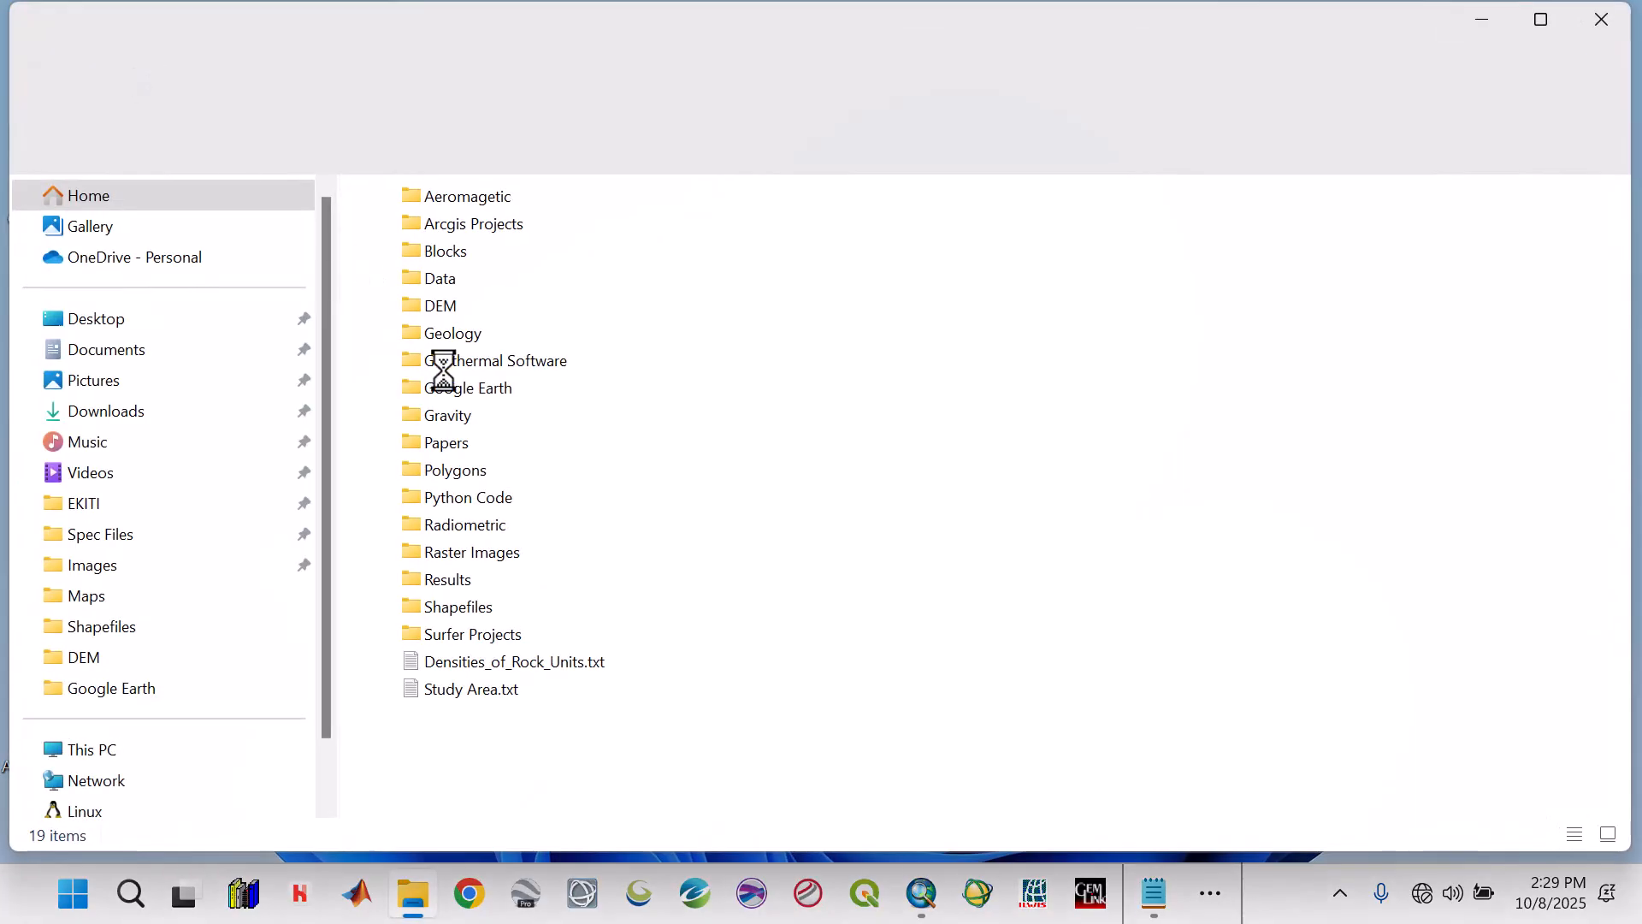
pyautogui.doubleClick(481, 552)
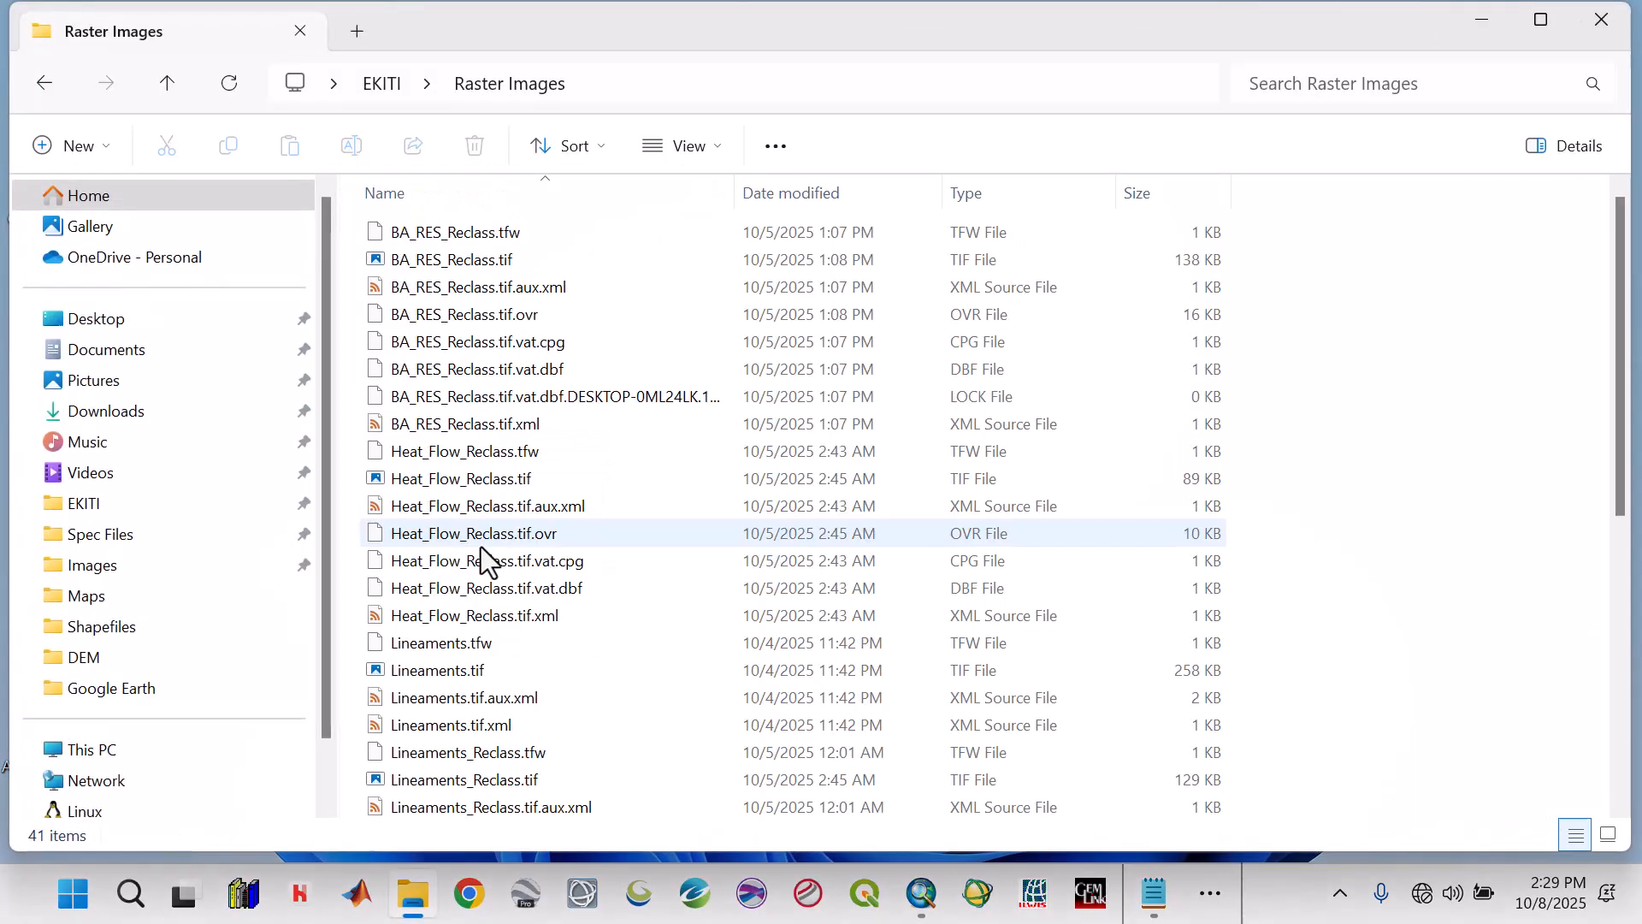
pyautogui.scroll(-1, 486, 525)
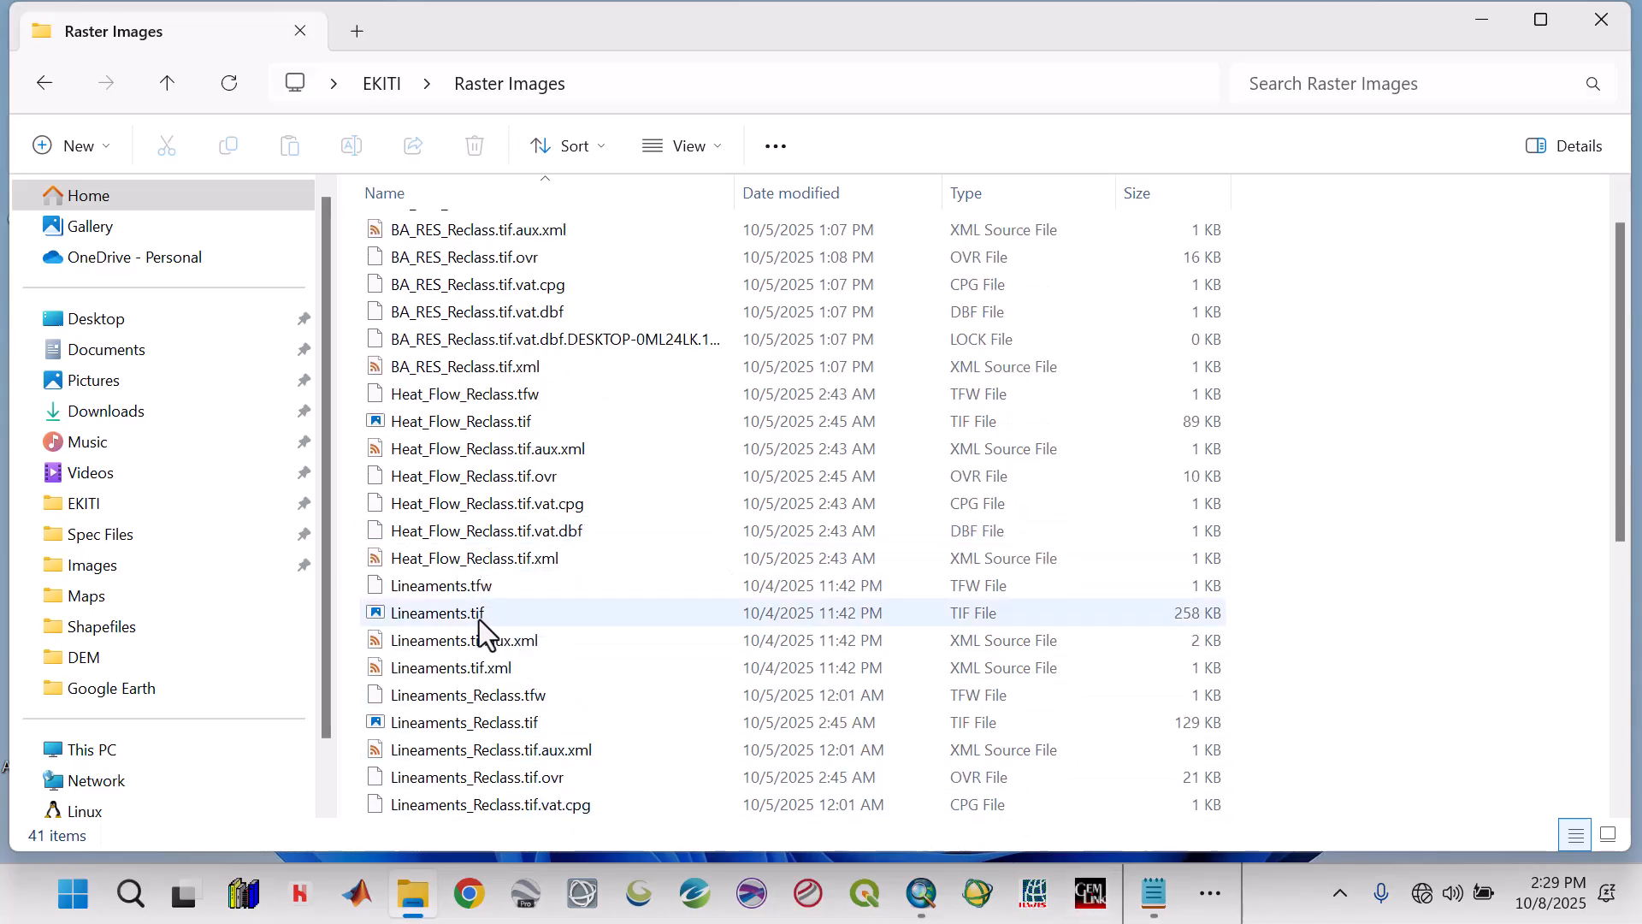
pyautogui.click(477, 618)
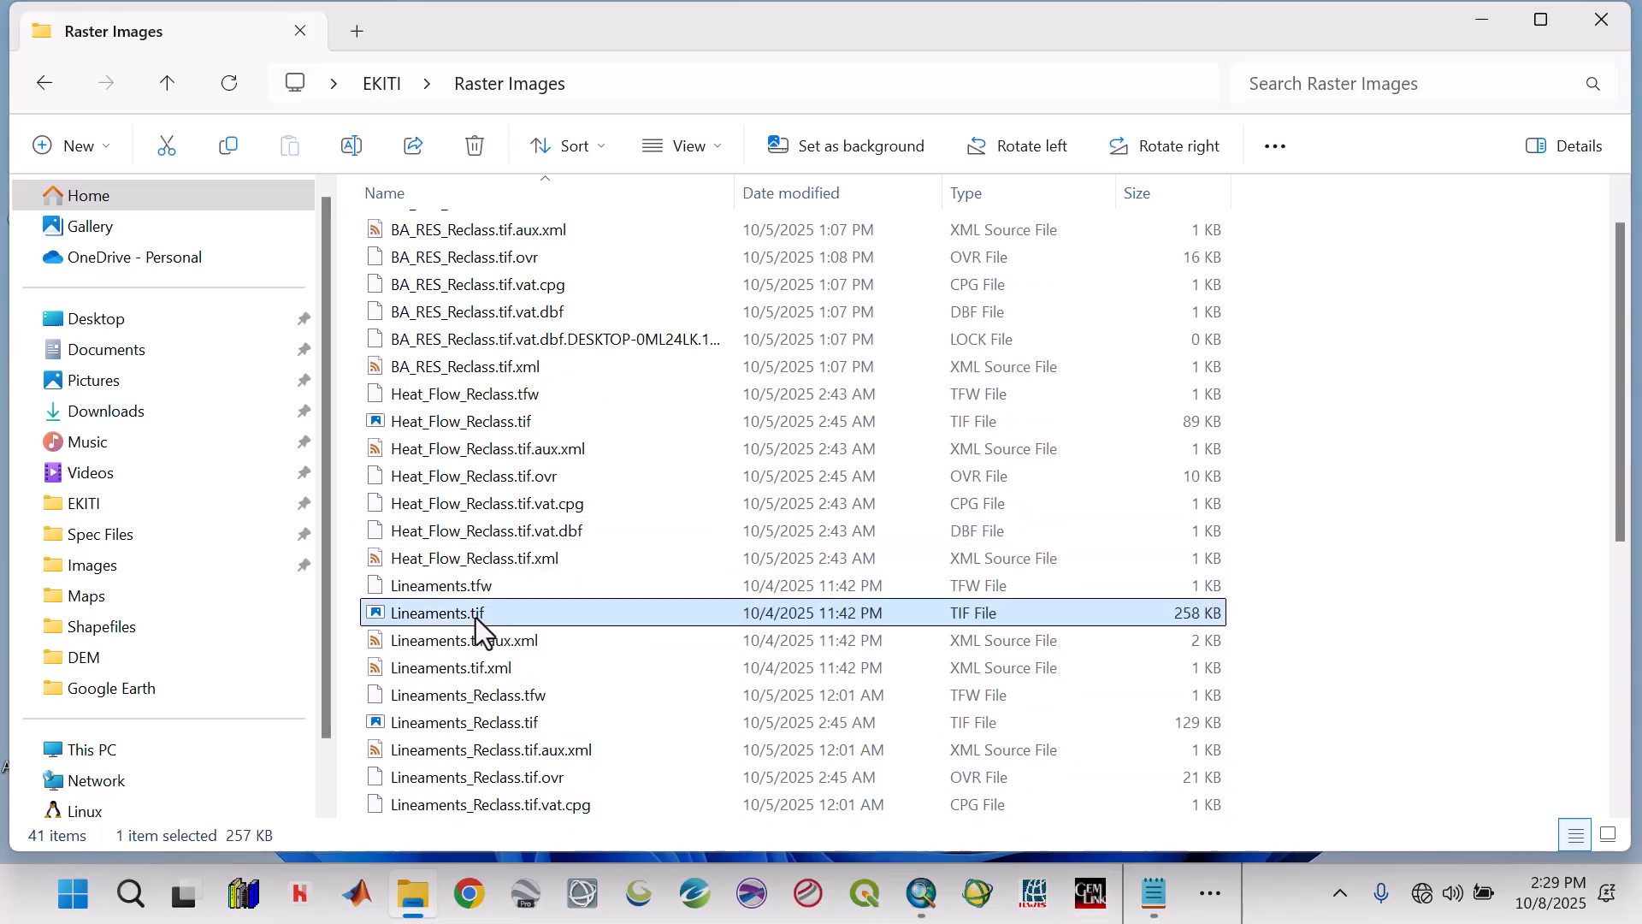
pyautogui.moveTo(477, 621)
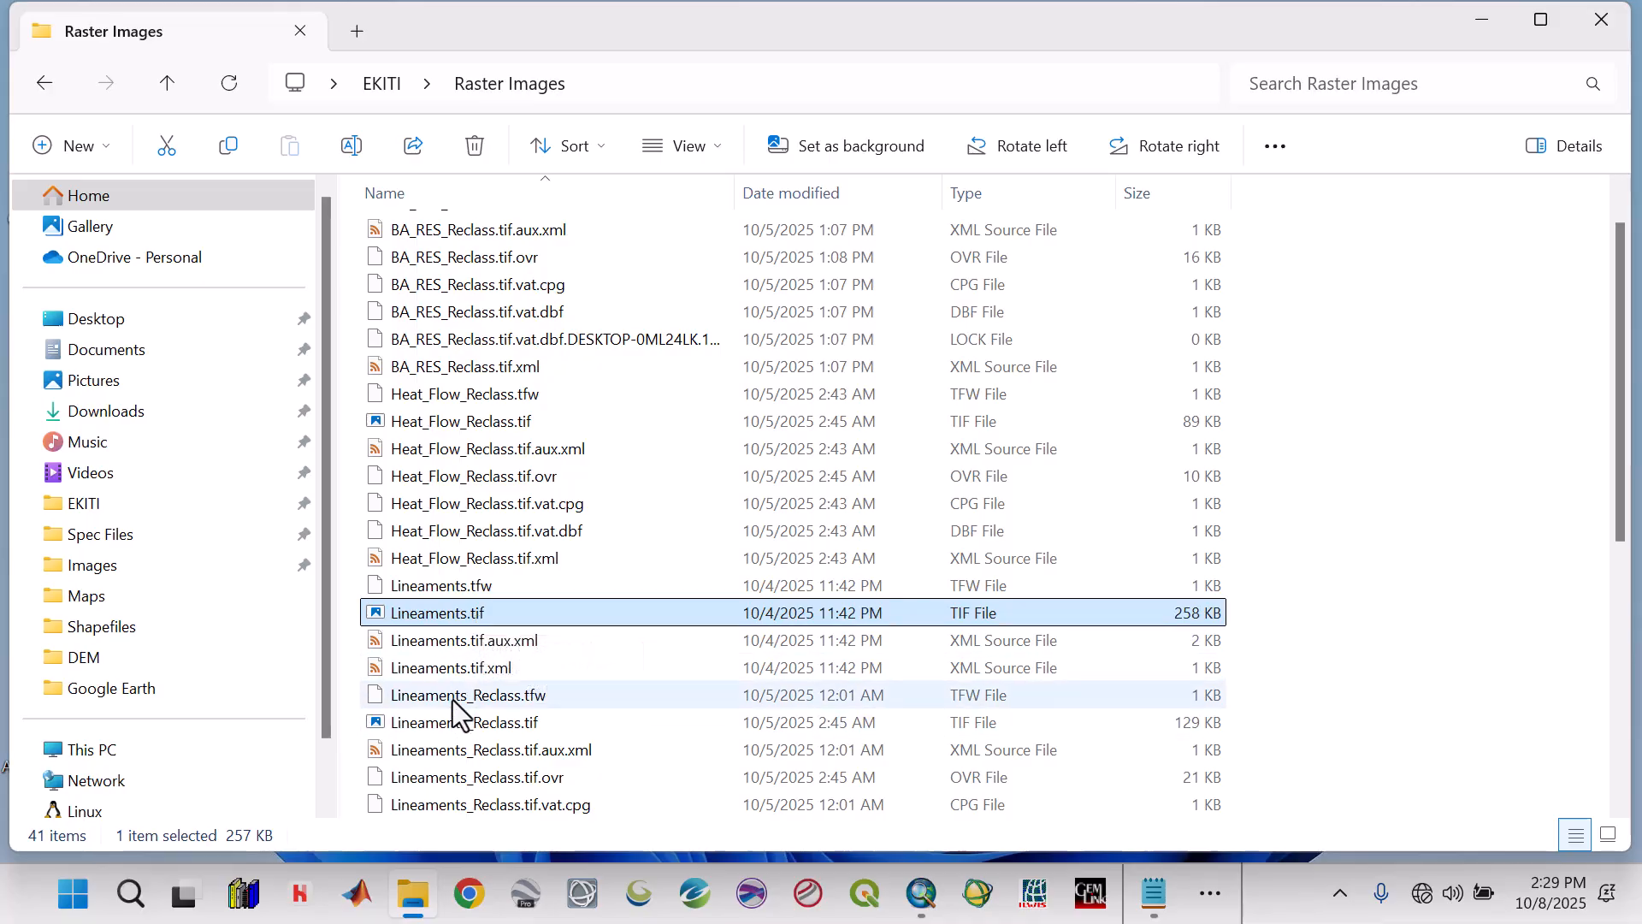
pyautogui.moveTo(454, 696)
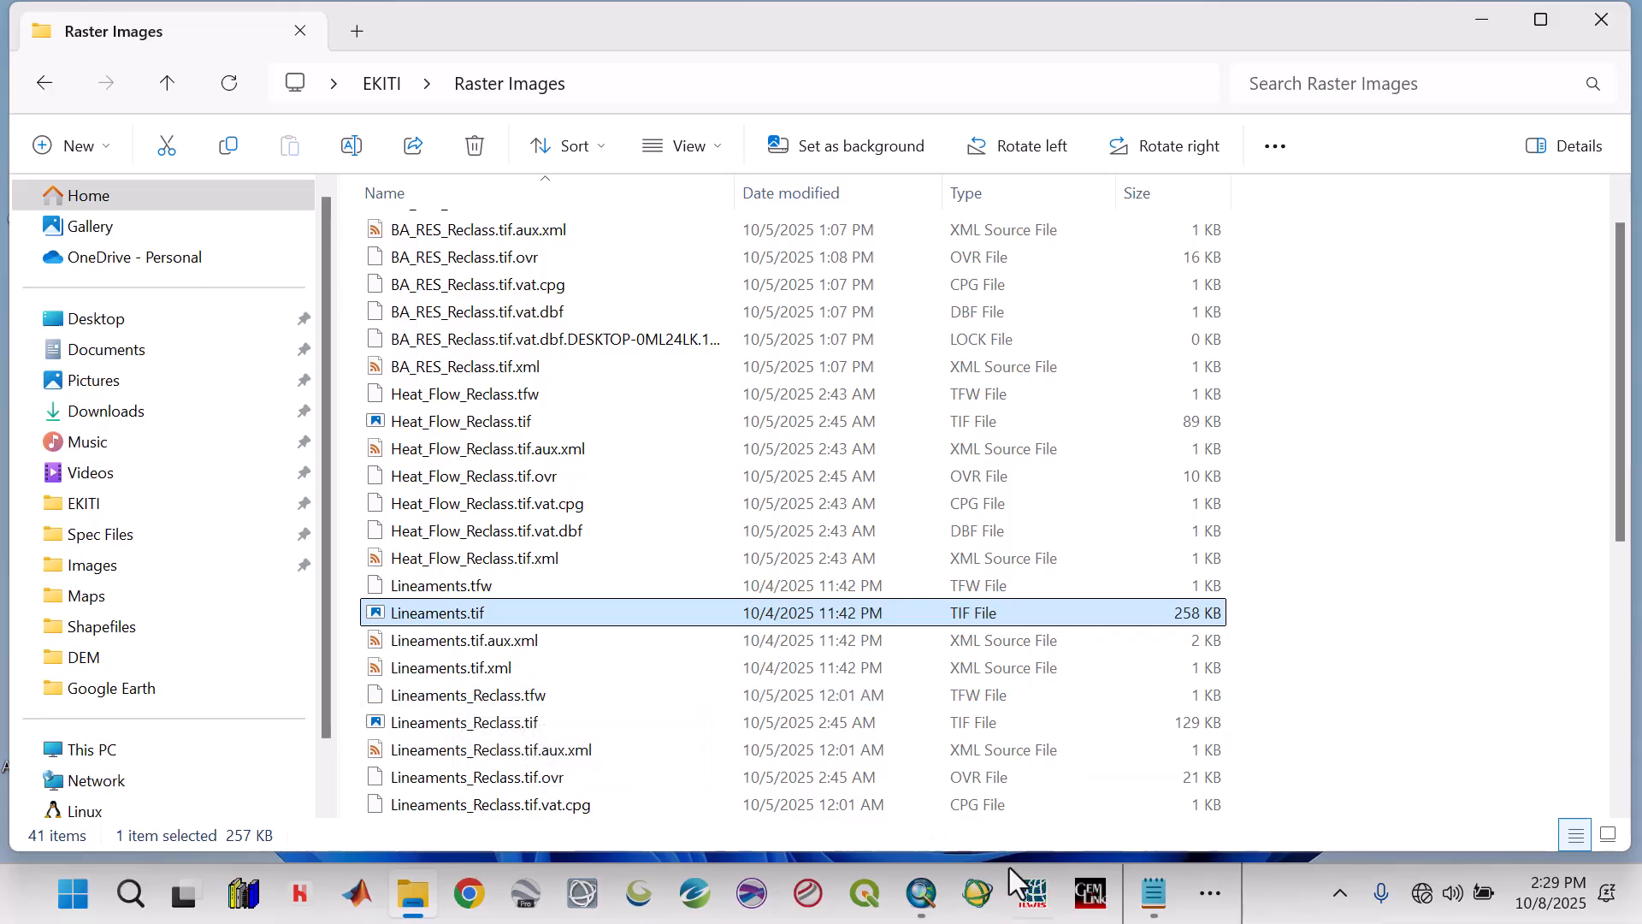
pyautogui.click(1228, 903)
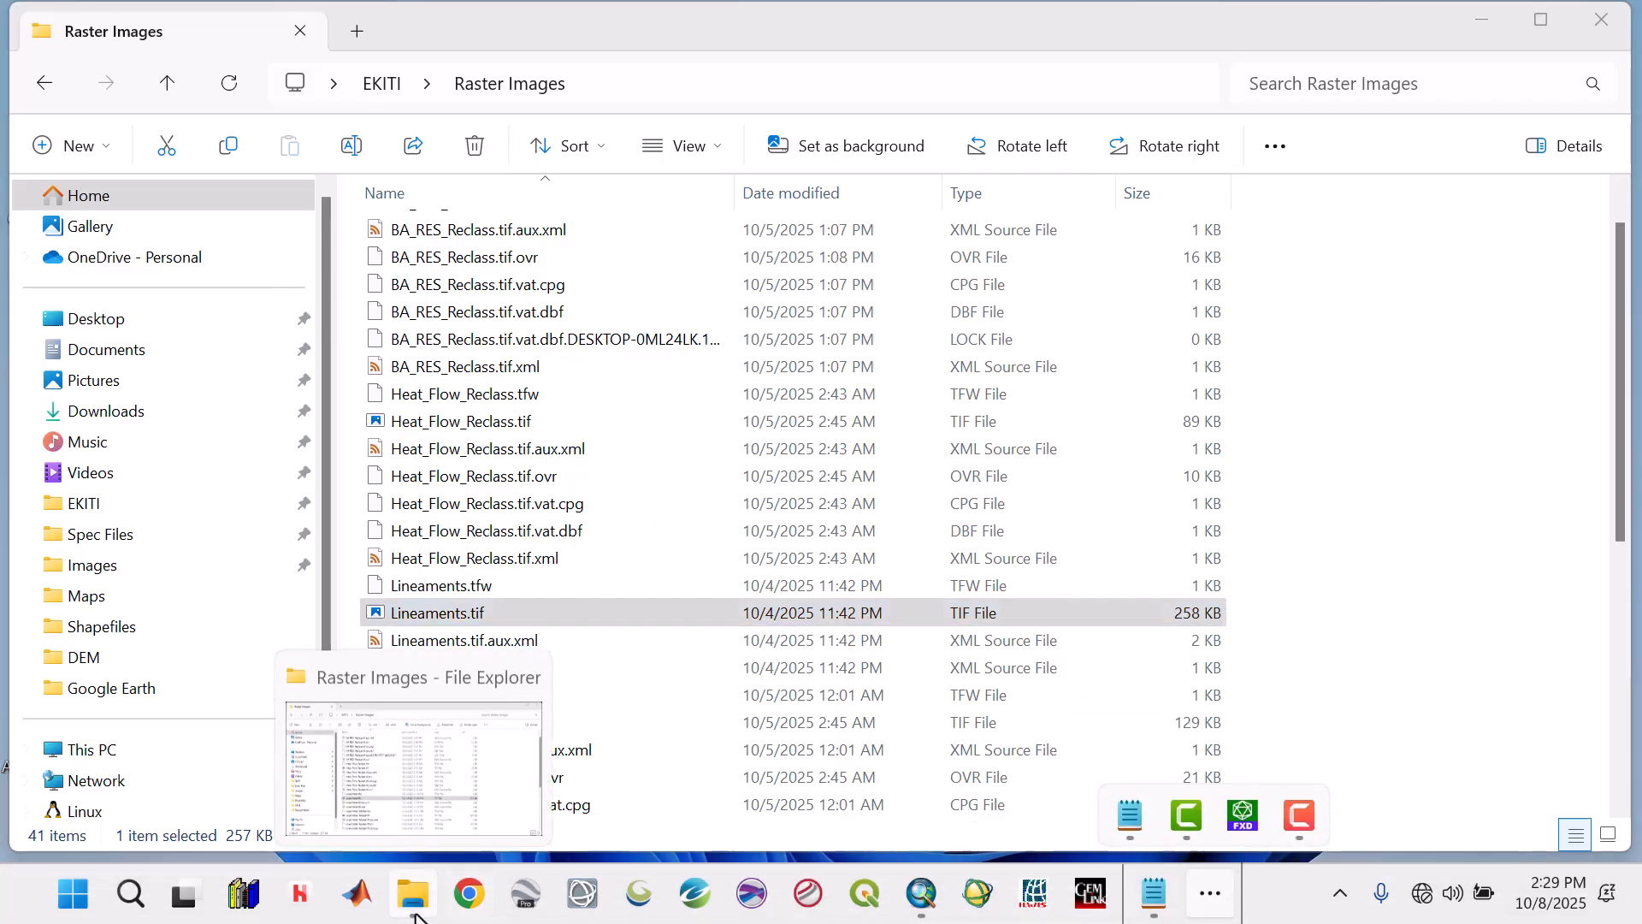
pyautogui.click(1484, 21)
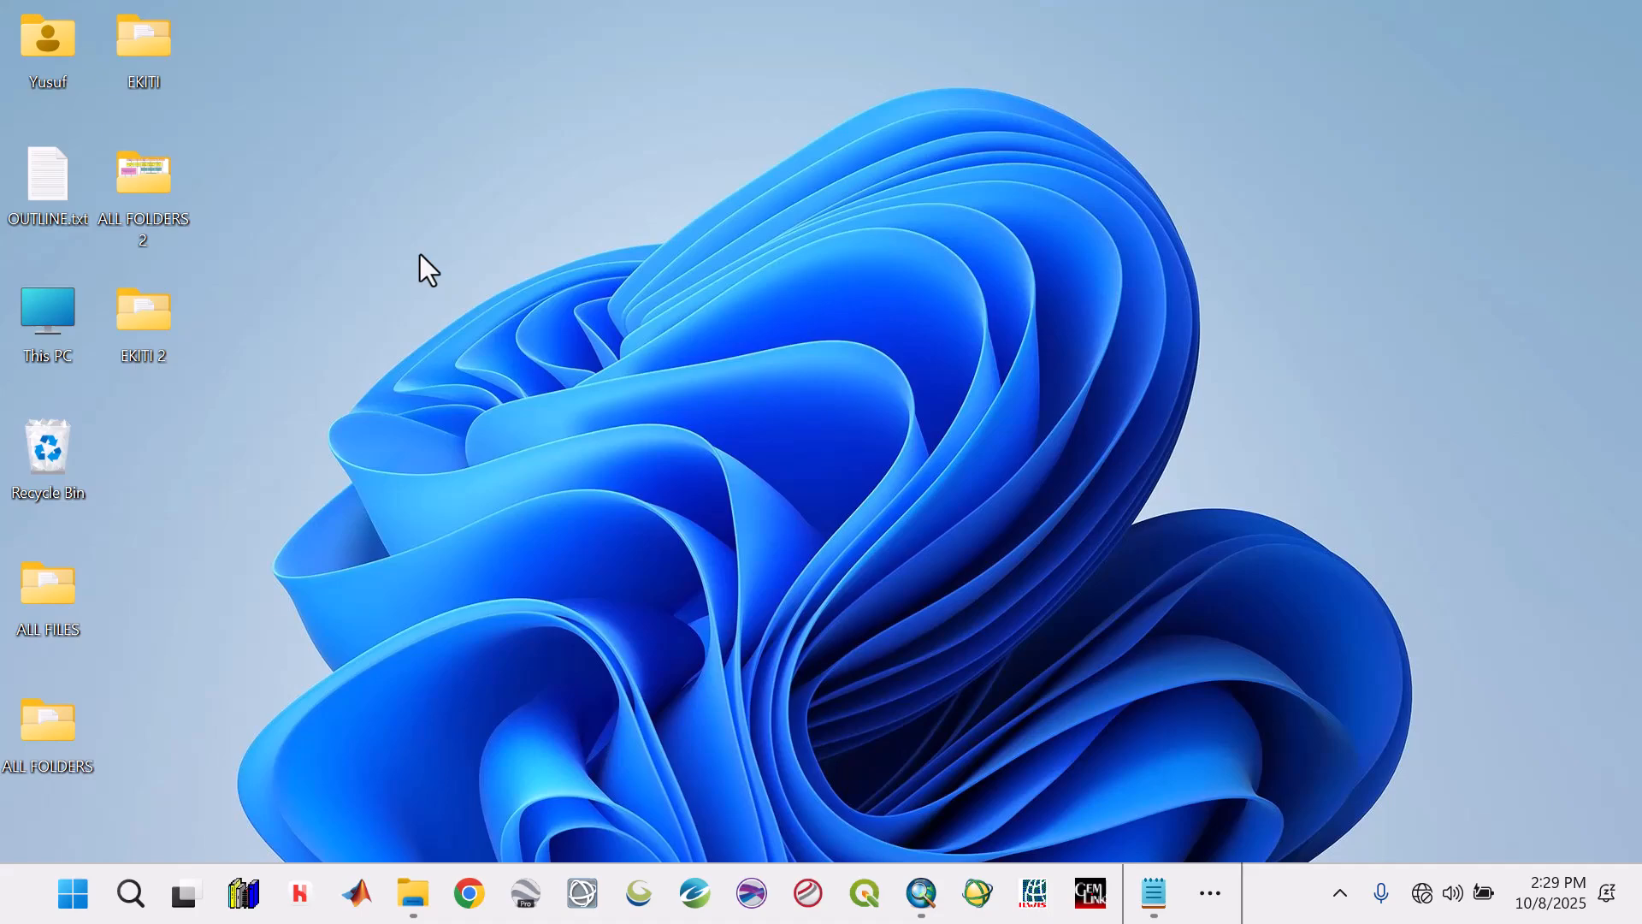
# Look through the DEM, Aeromagnetic, Radiometric, Raster Images and Shapefiles folders of the desktop folder EKITI 2 for lineament data.
pyautogui.doubleClick(137, 323)
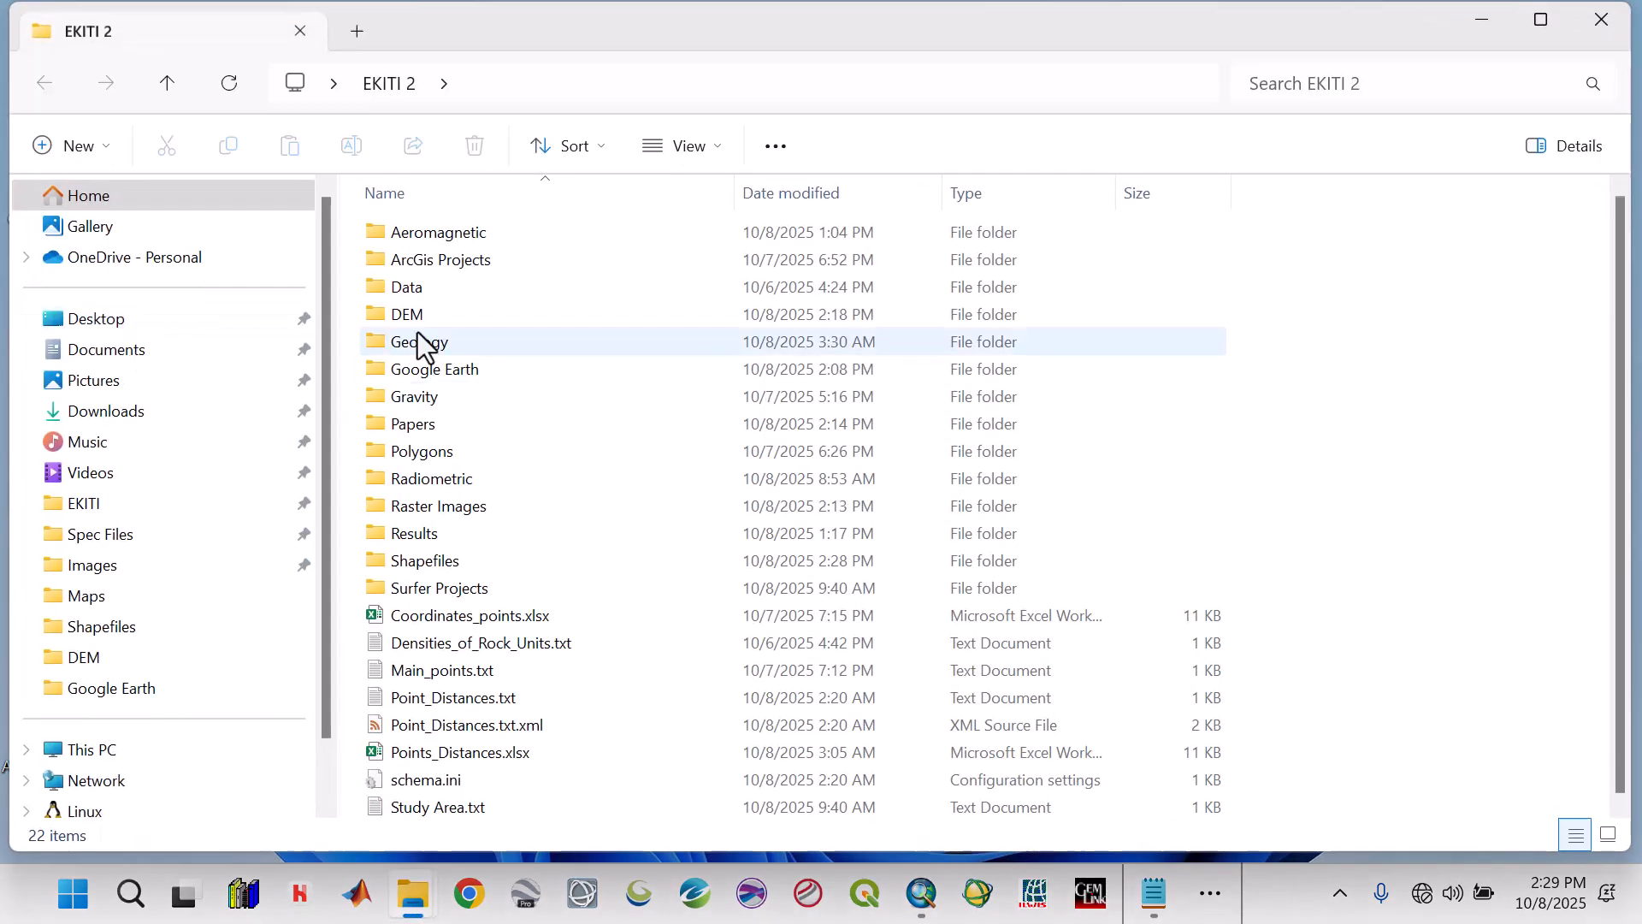
pyautogui.doubleClick(417, 320)
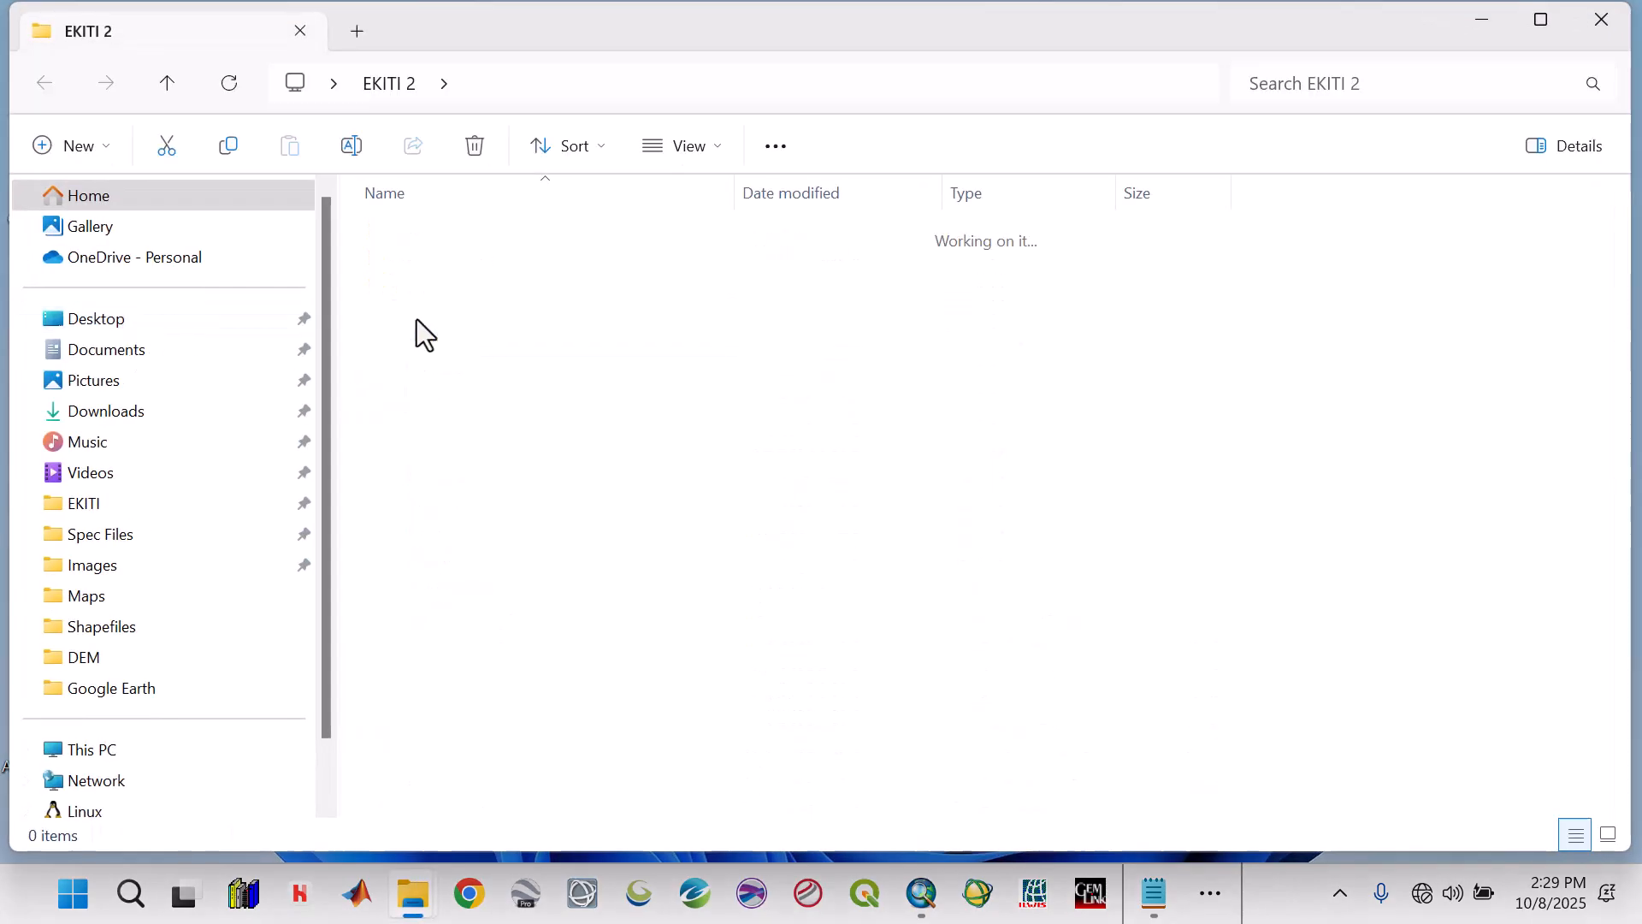
pyautogui.click(168, 87)
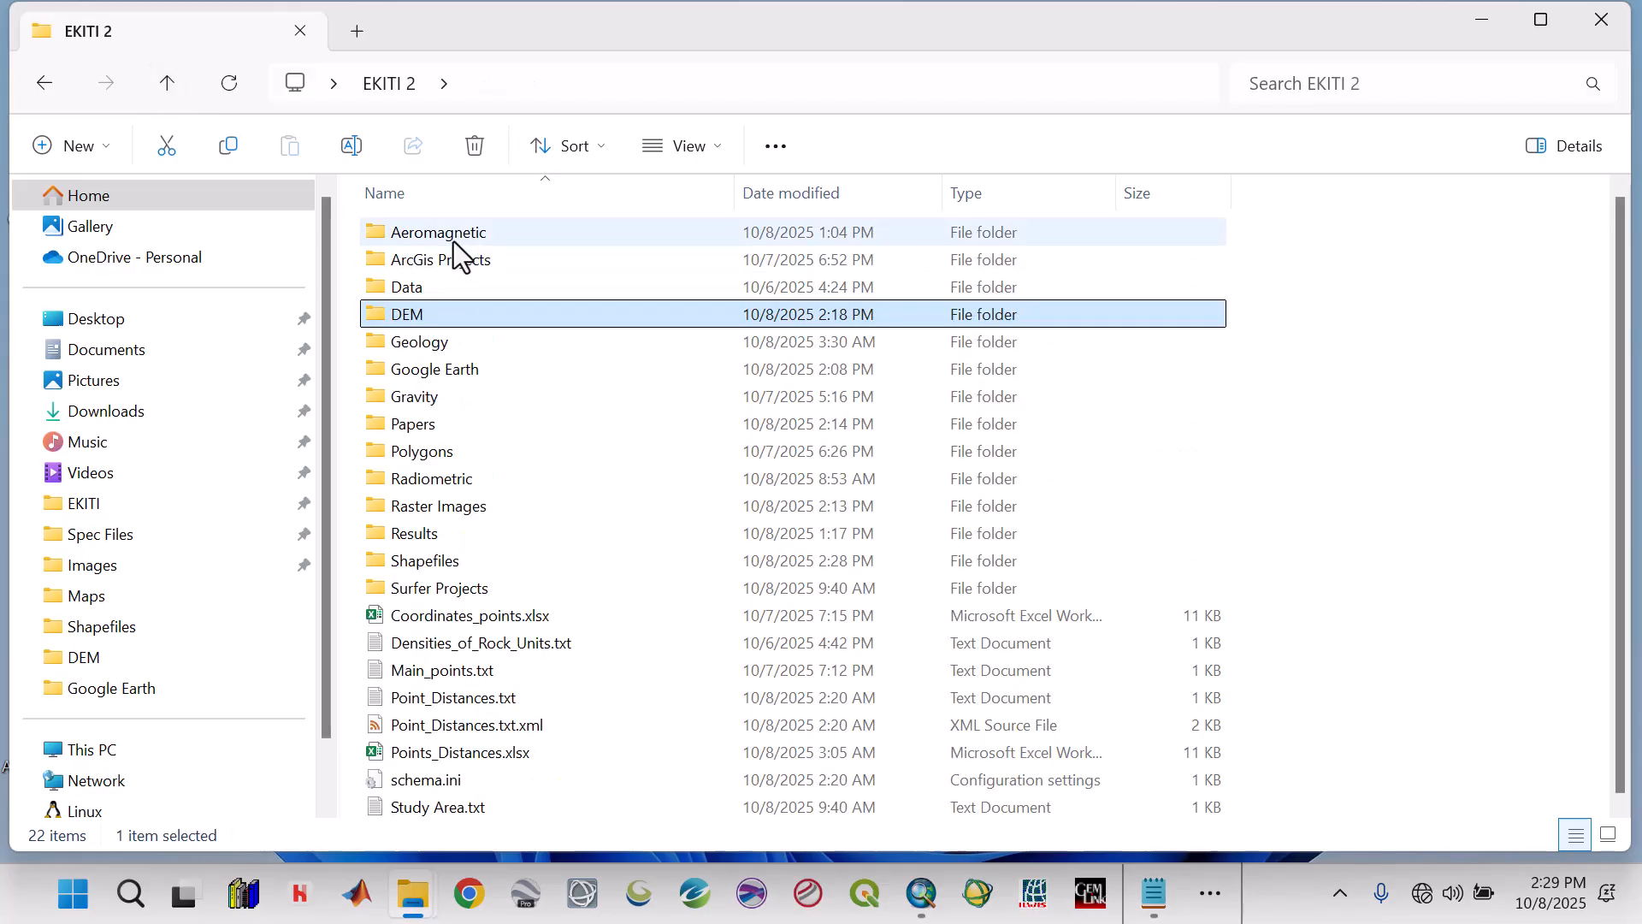
pyautogui.doubleClick(454, 241)
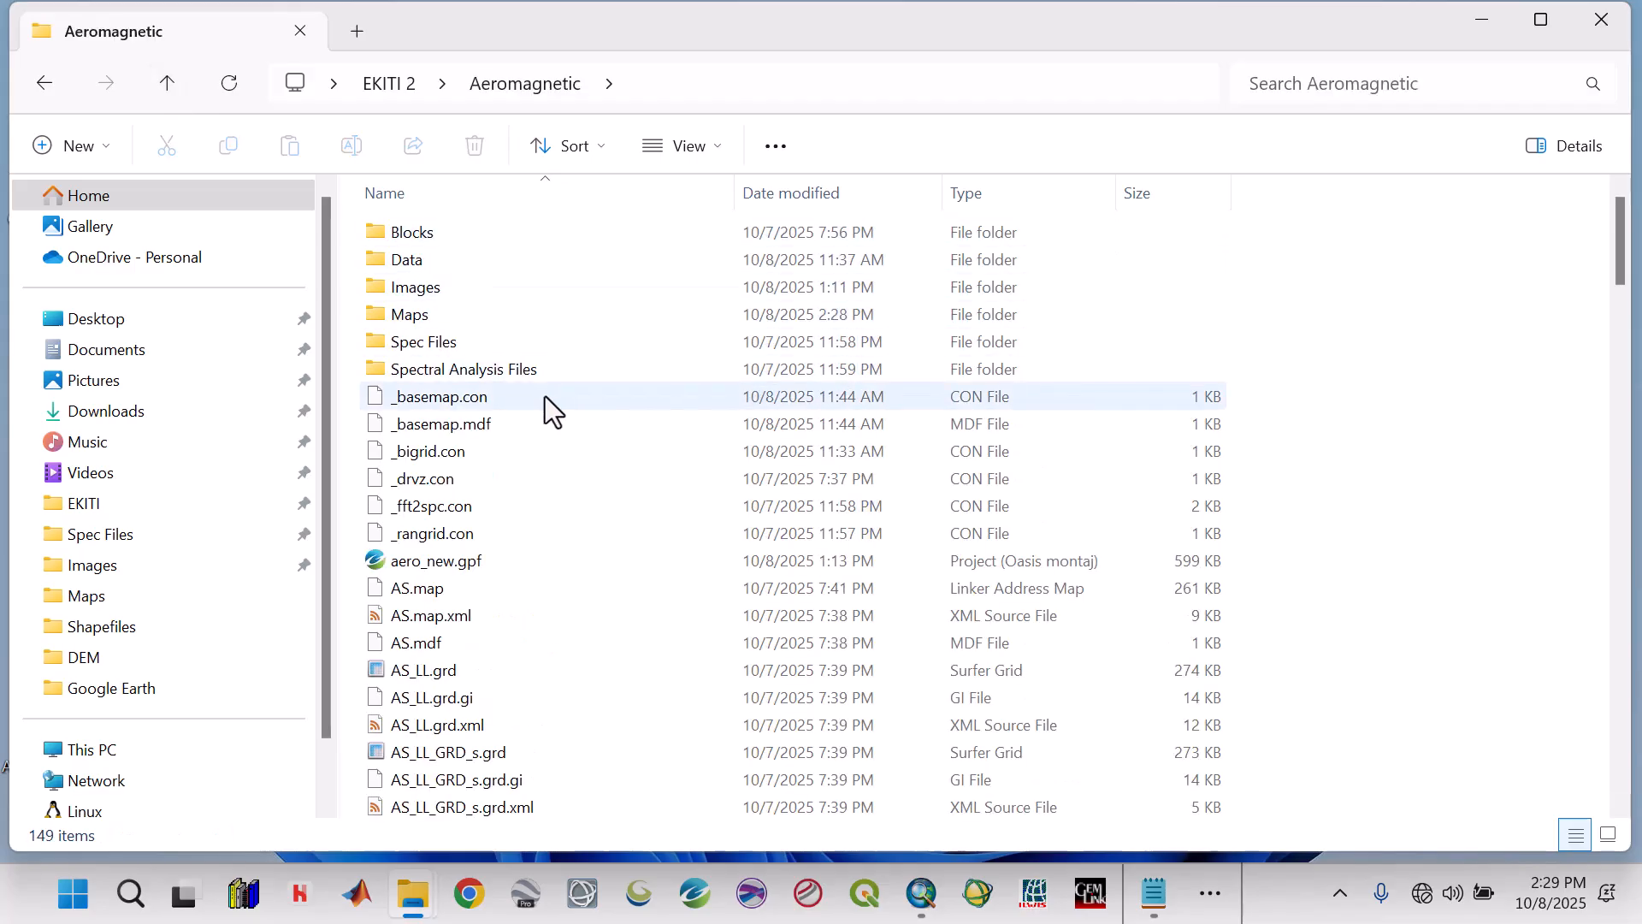
pyautogui.click(166, 88)
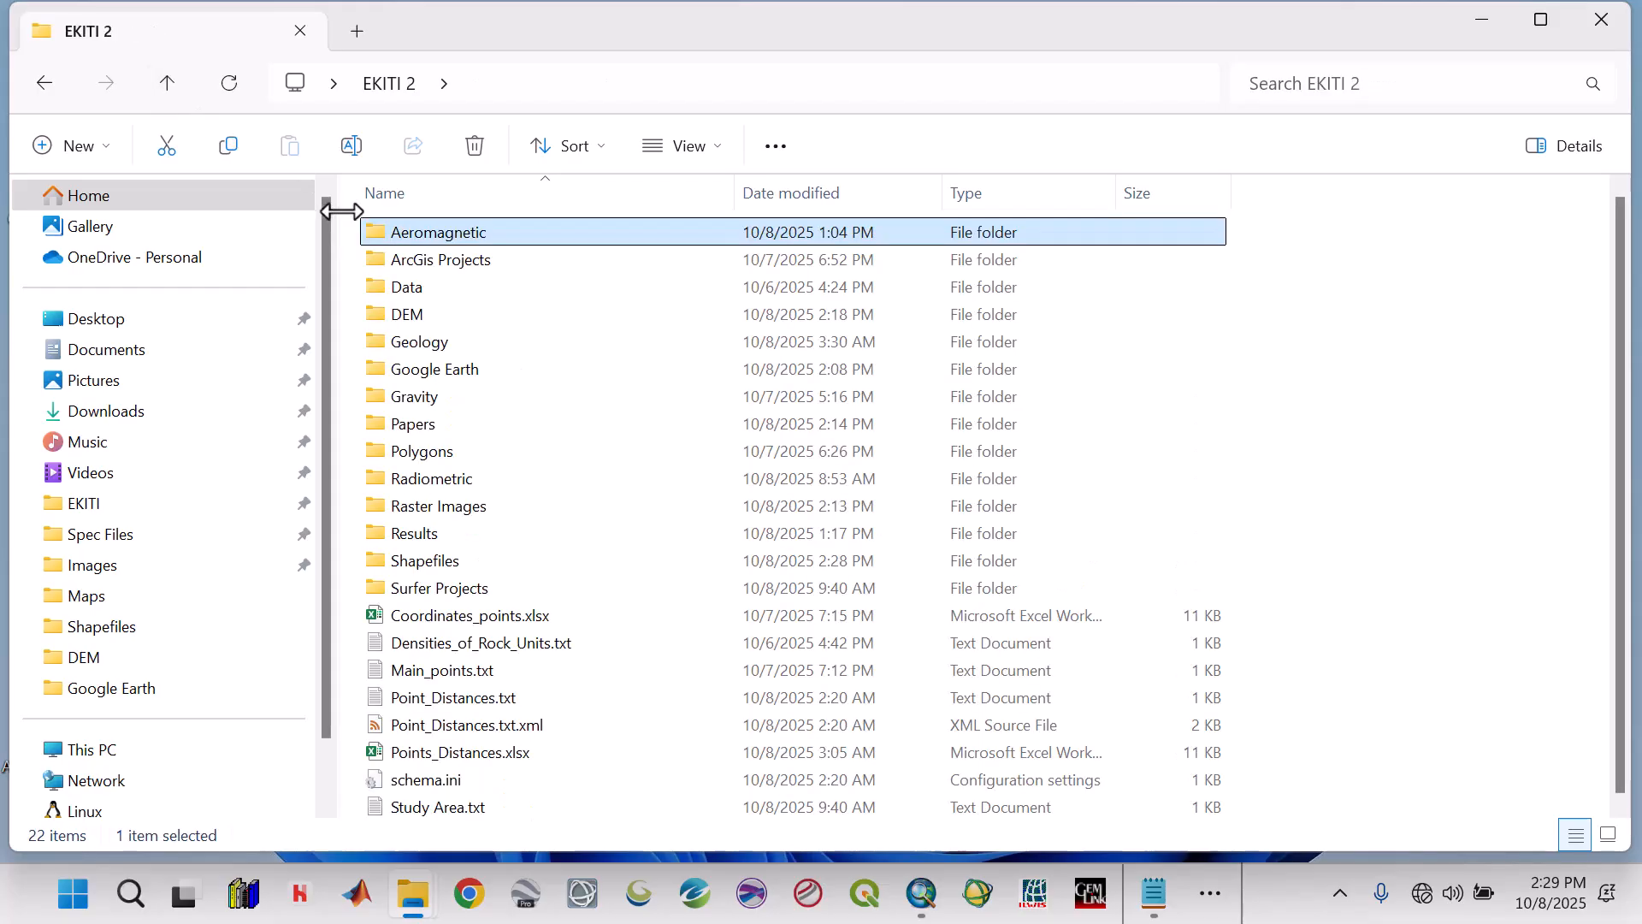
pyautogui.doubleClick(465, 479)
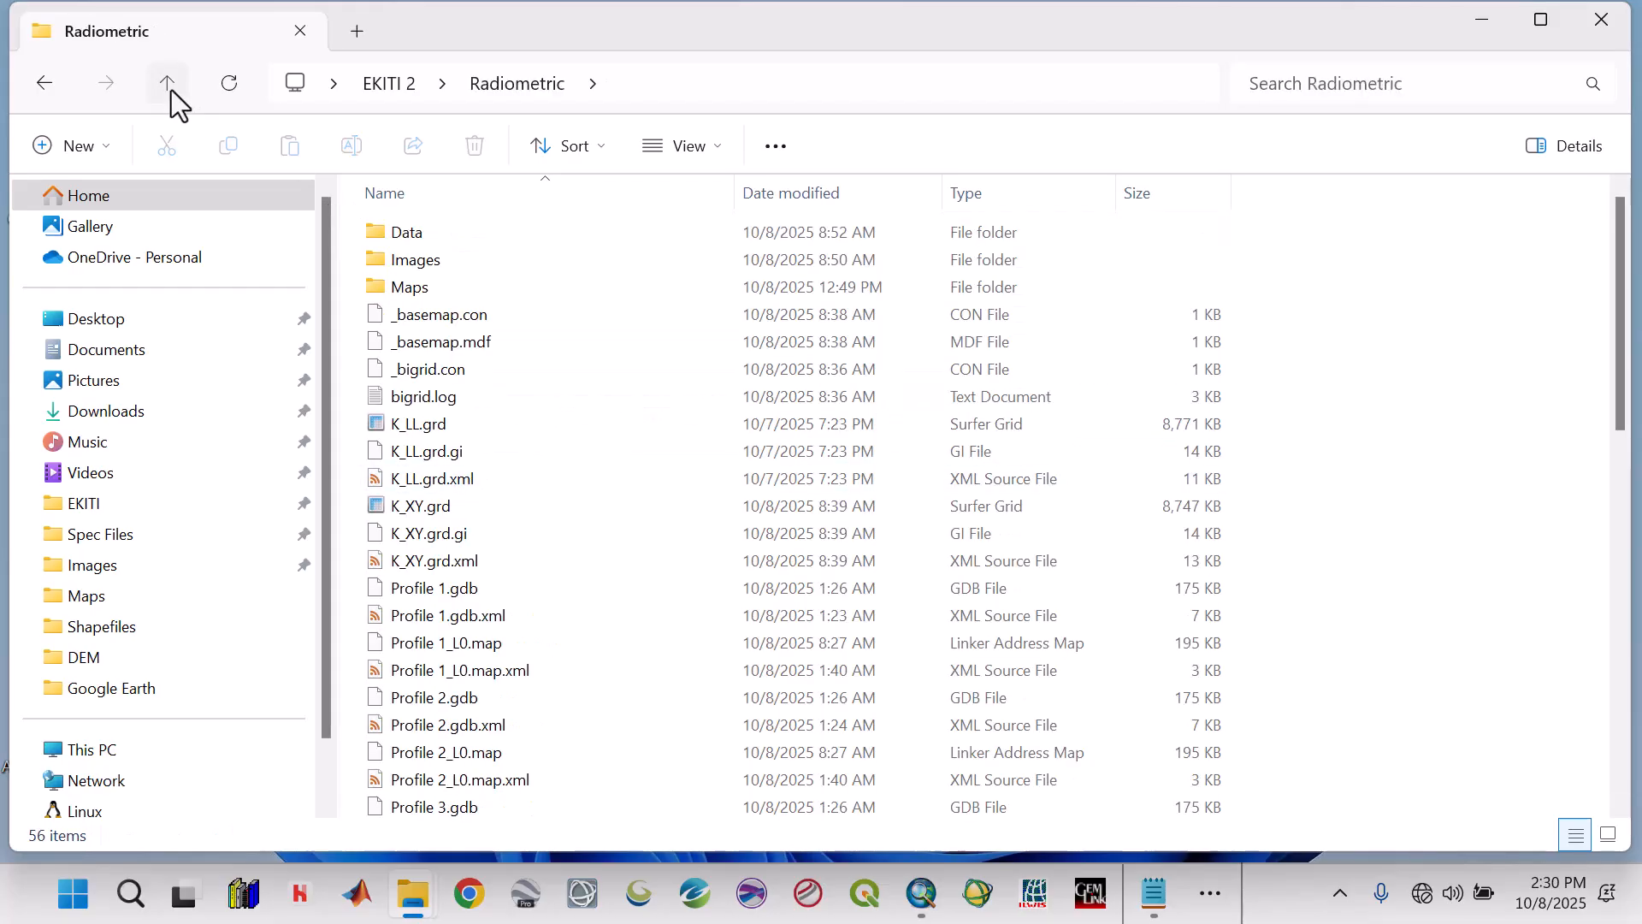
pyautogui.click(168, 85)
pyautogui.doubleClick(444, 505)
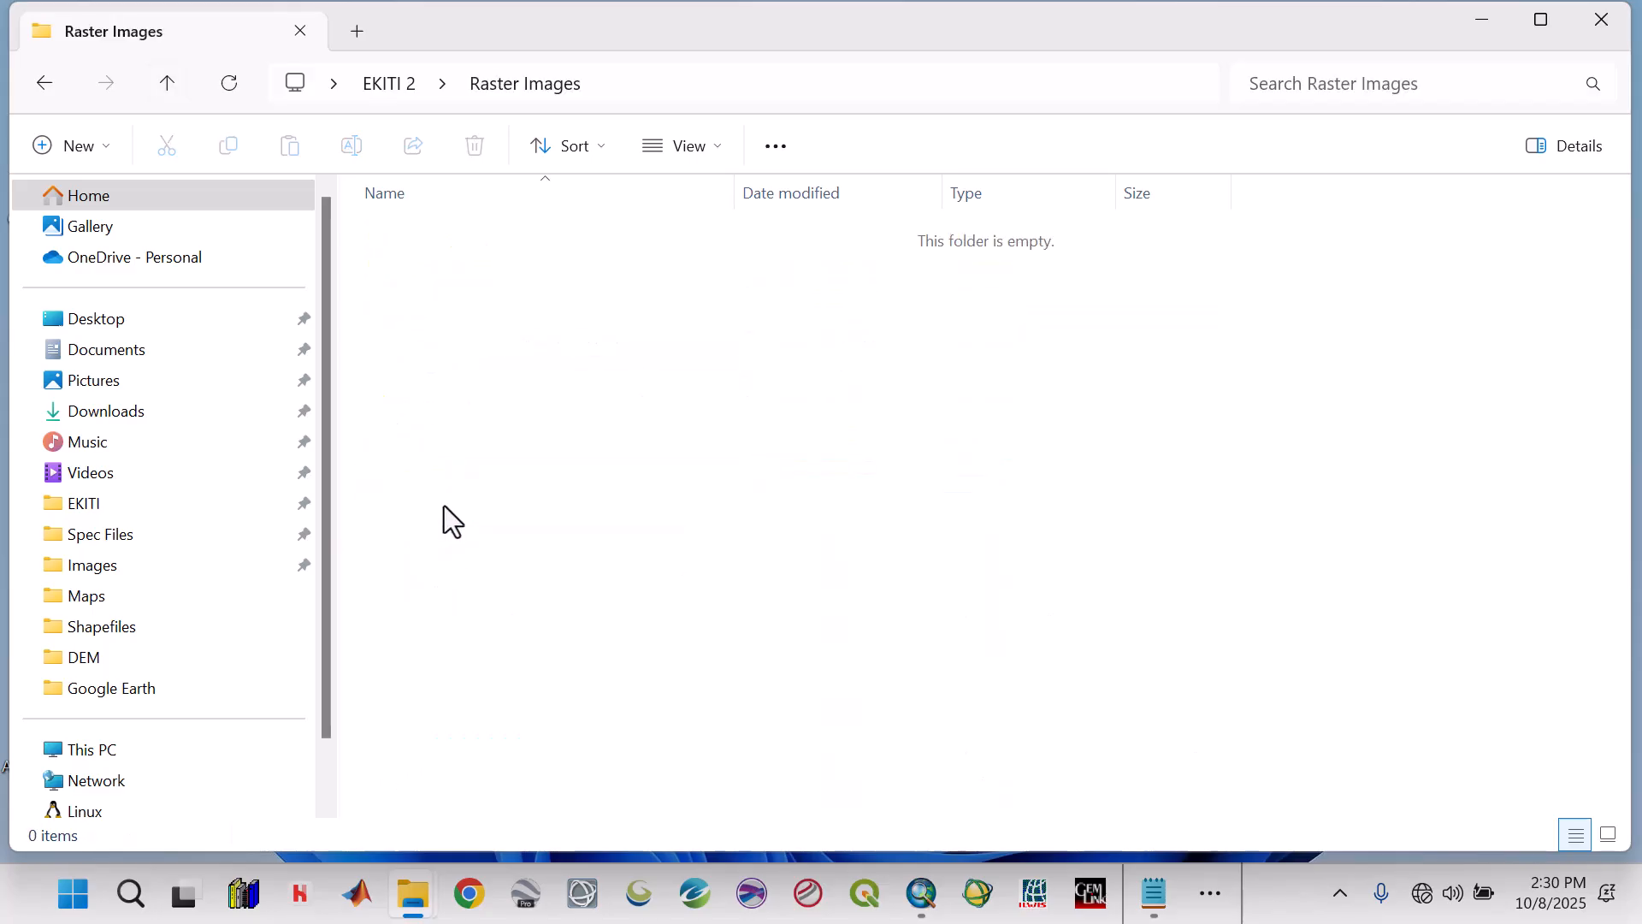
pyautogui.click(165, 85)
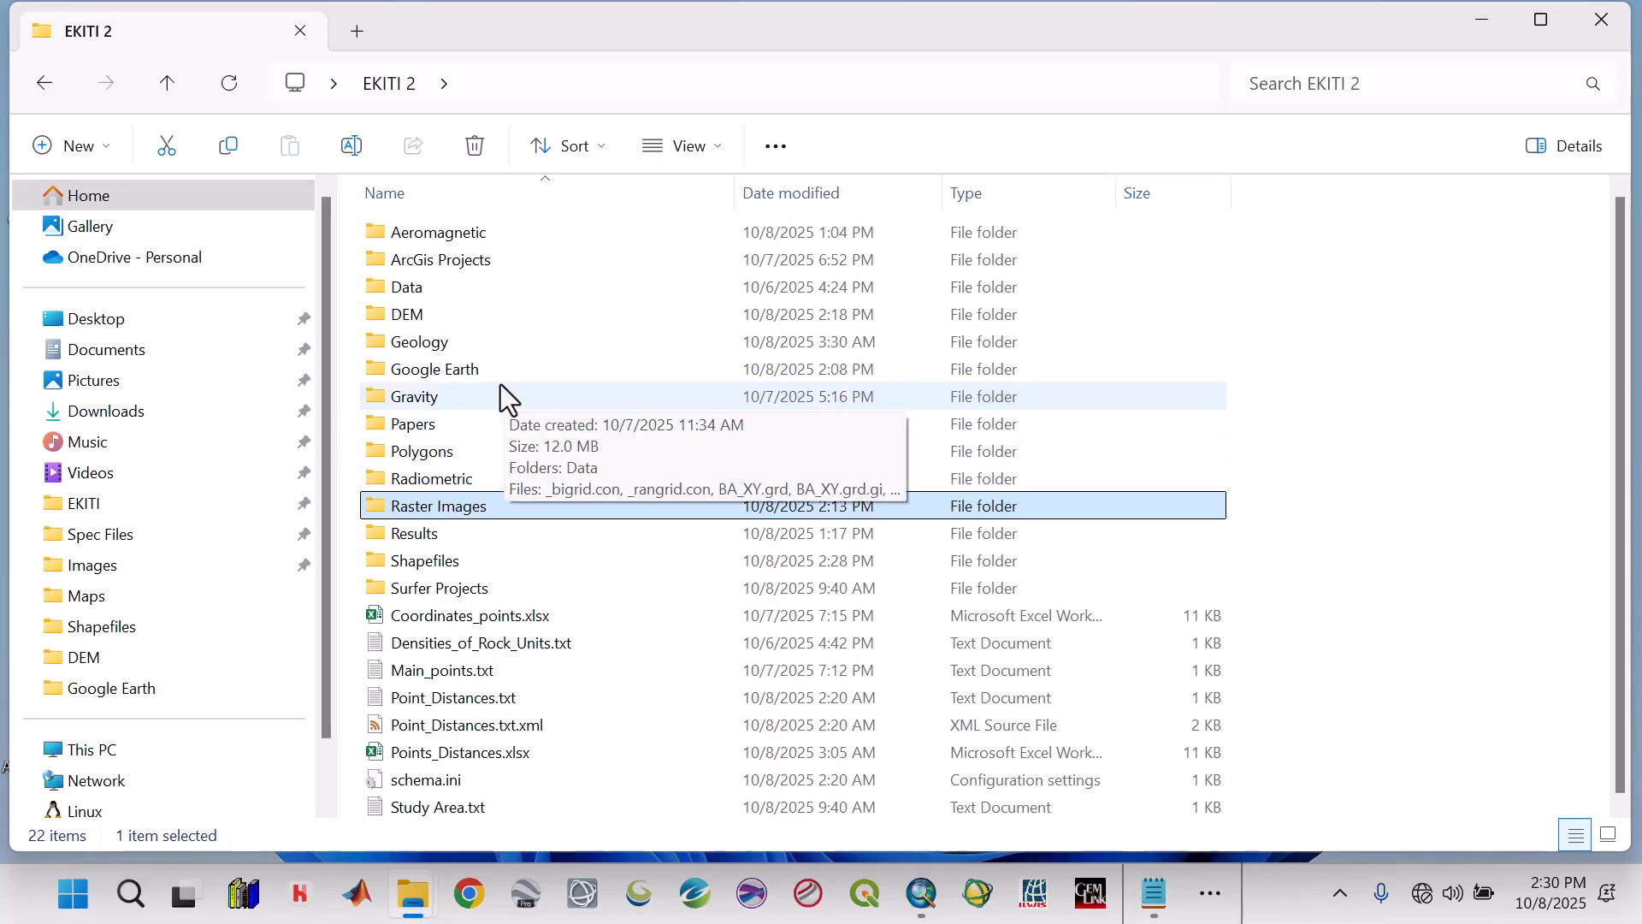
pyautogui.doubleClick(462, 566)
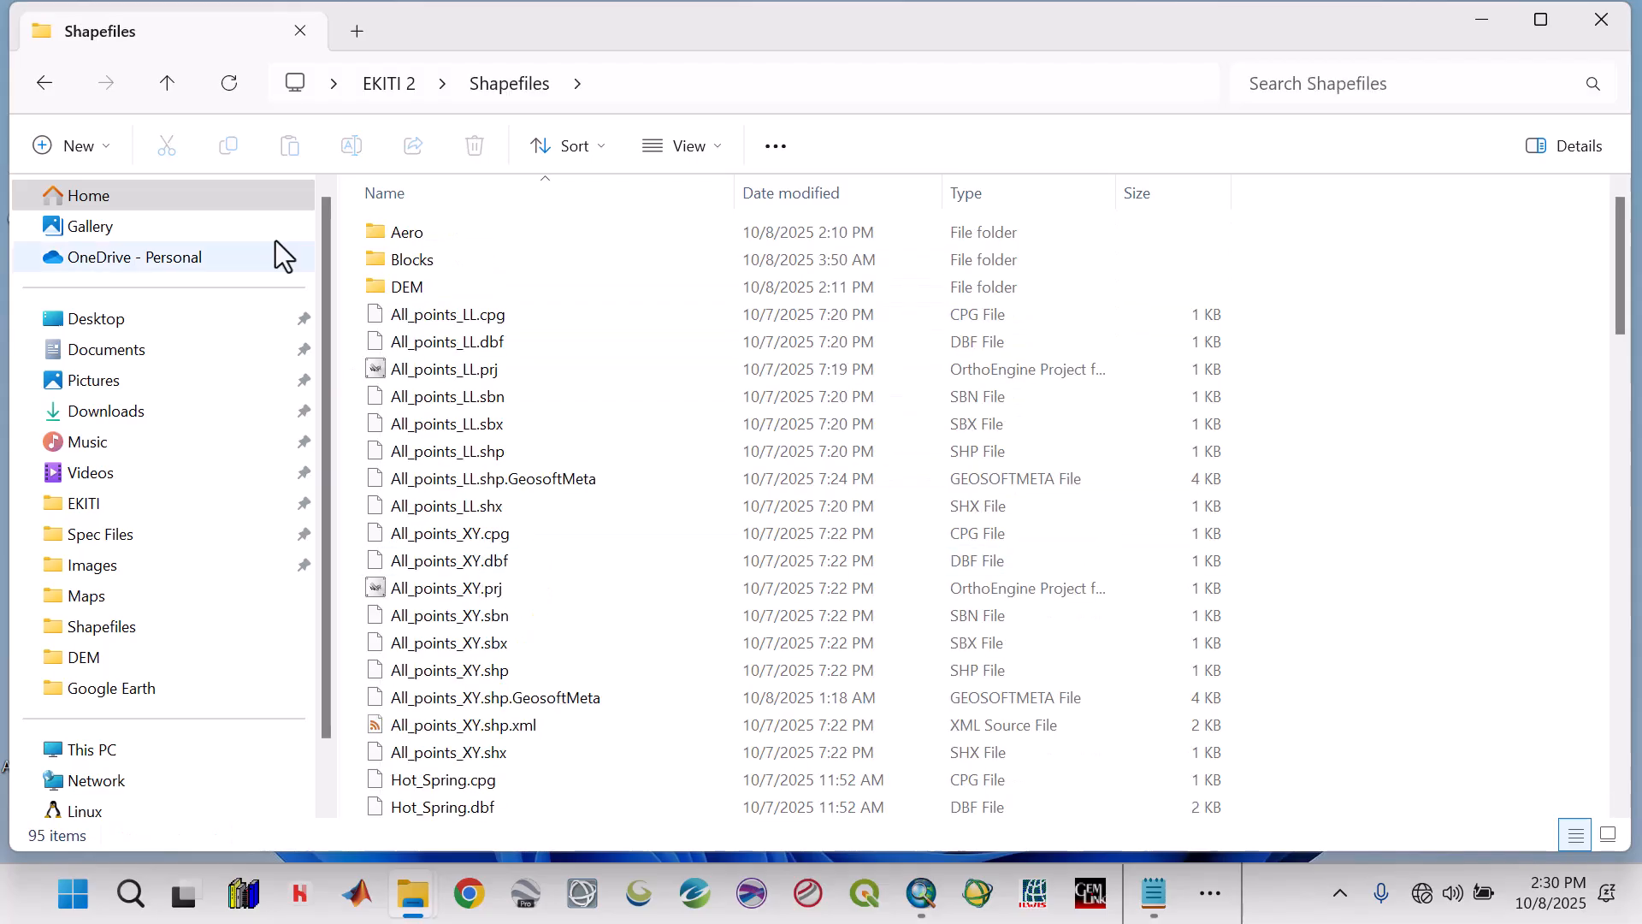
pyautogui.click(166, 82)
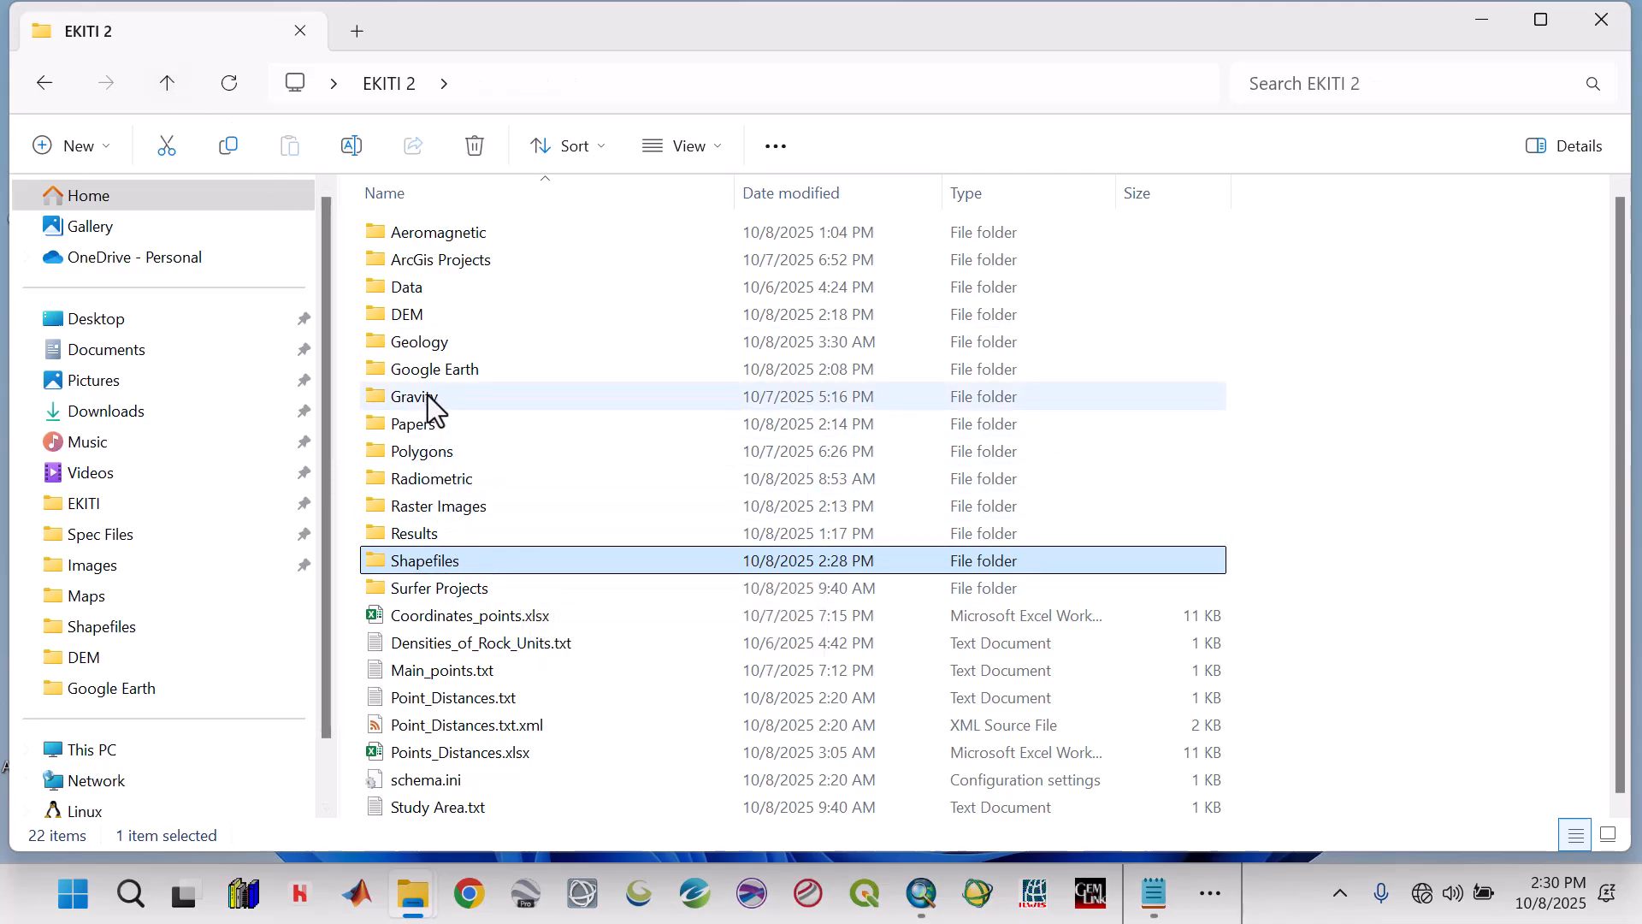
pyautogui.click(1482, 25)
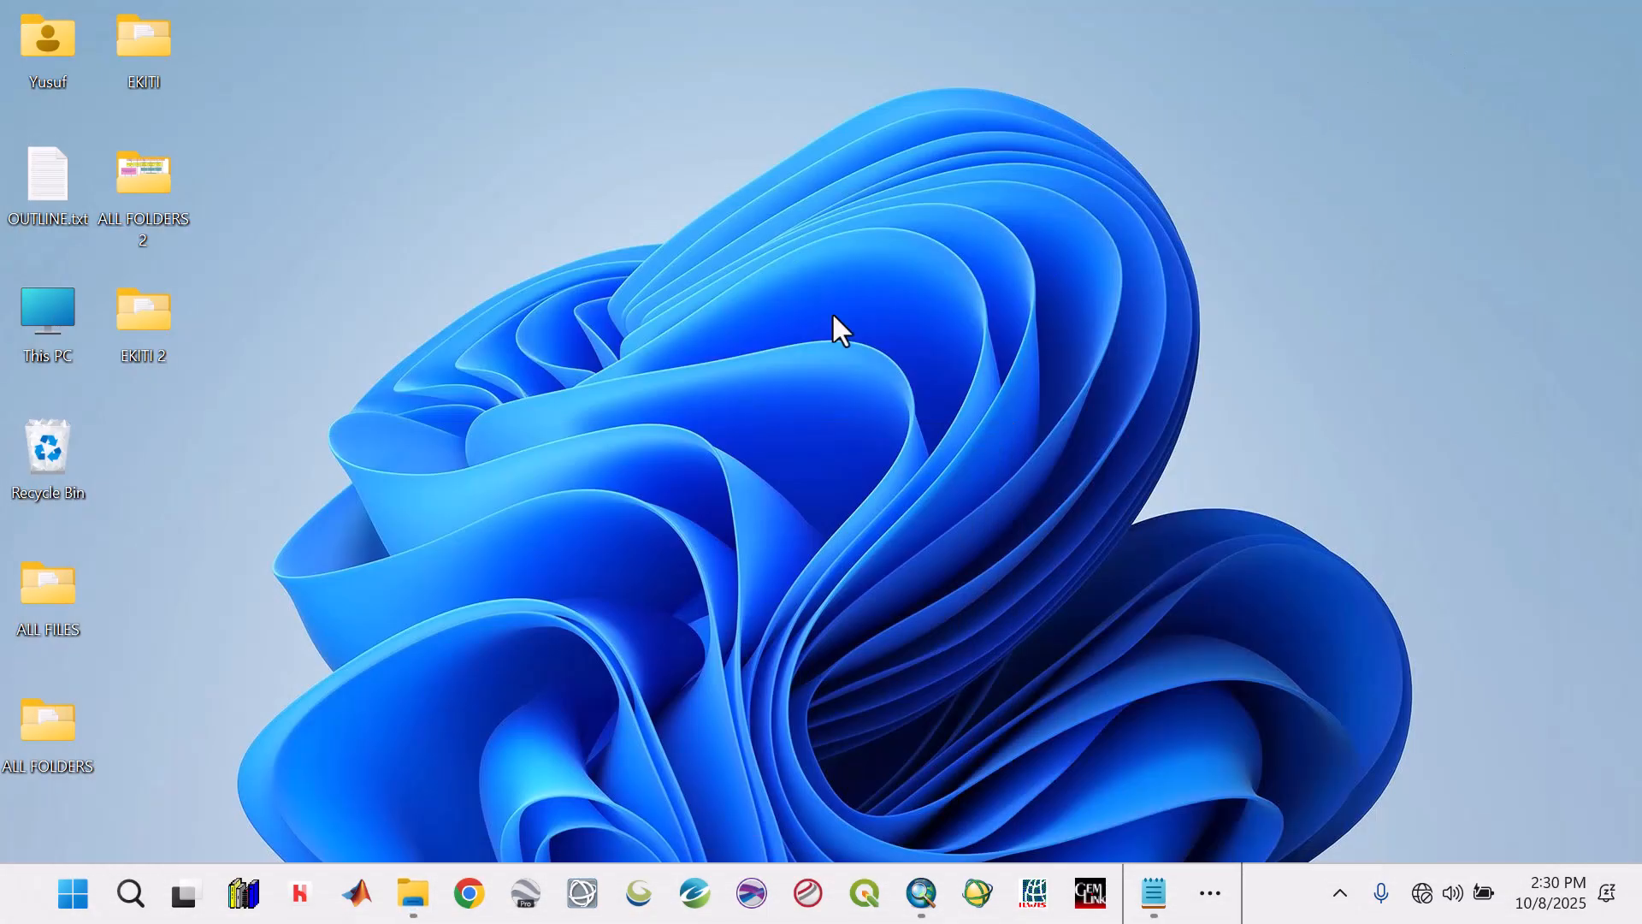
# Switch to ArcMap and add Lineaments.shp from the Shapefiles folder of EKITI 2 to the map.
pyautogui.click(939, 898)
pyautogui.click(352, 111)
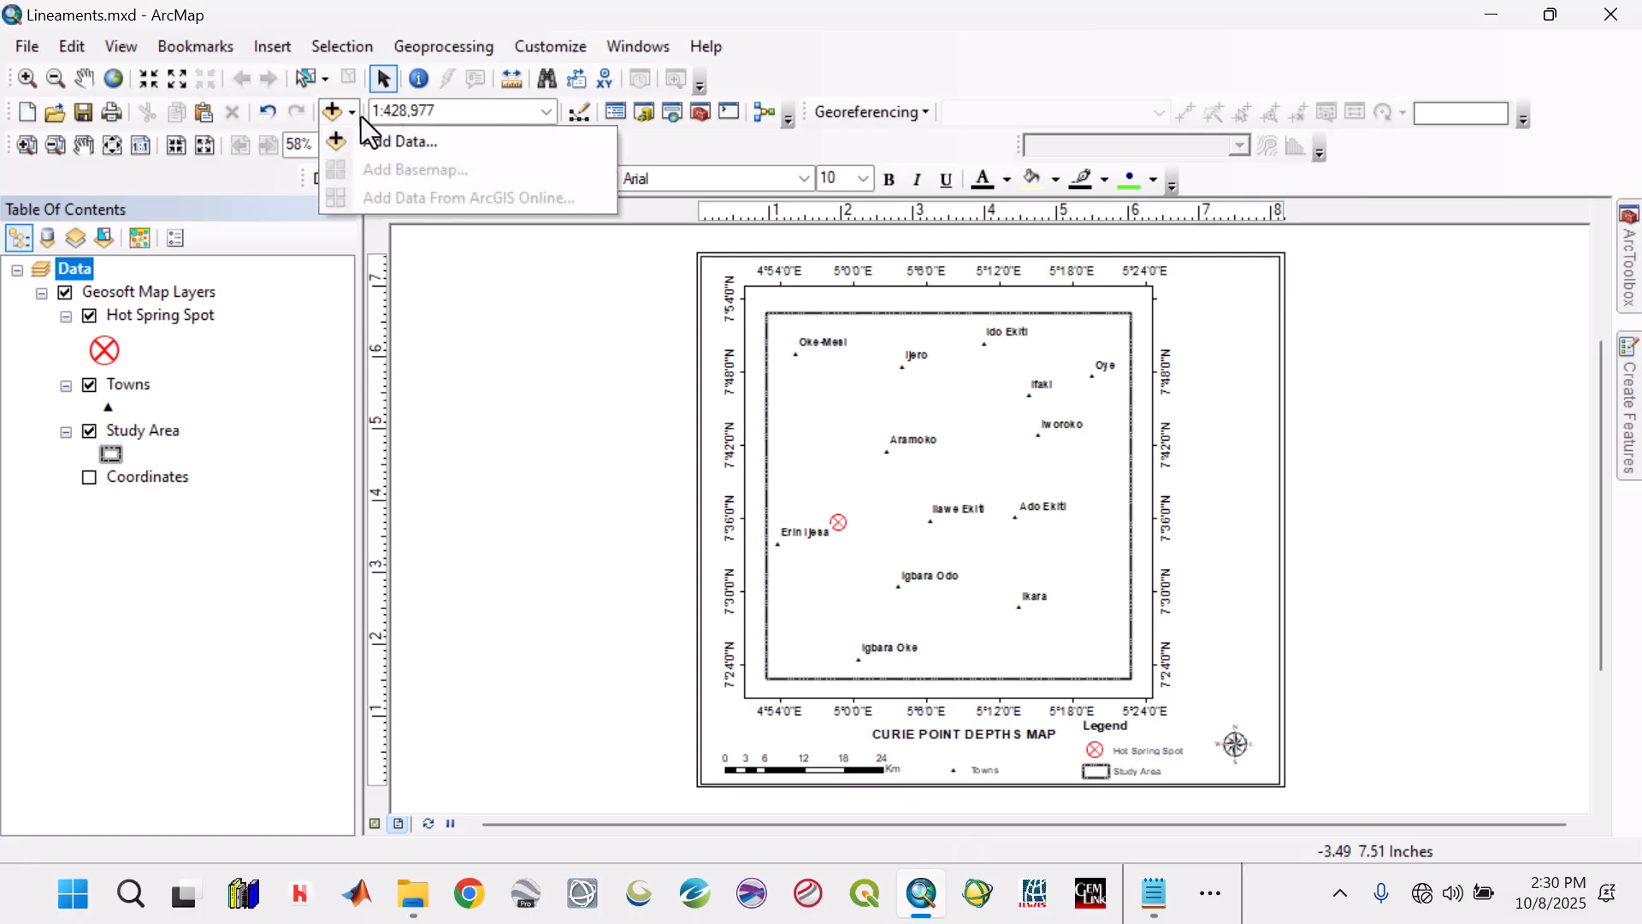
pyautogui.click(380, 141)
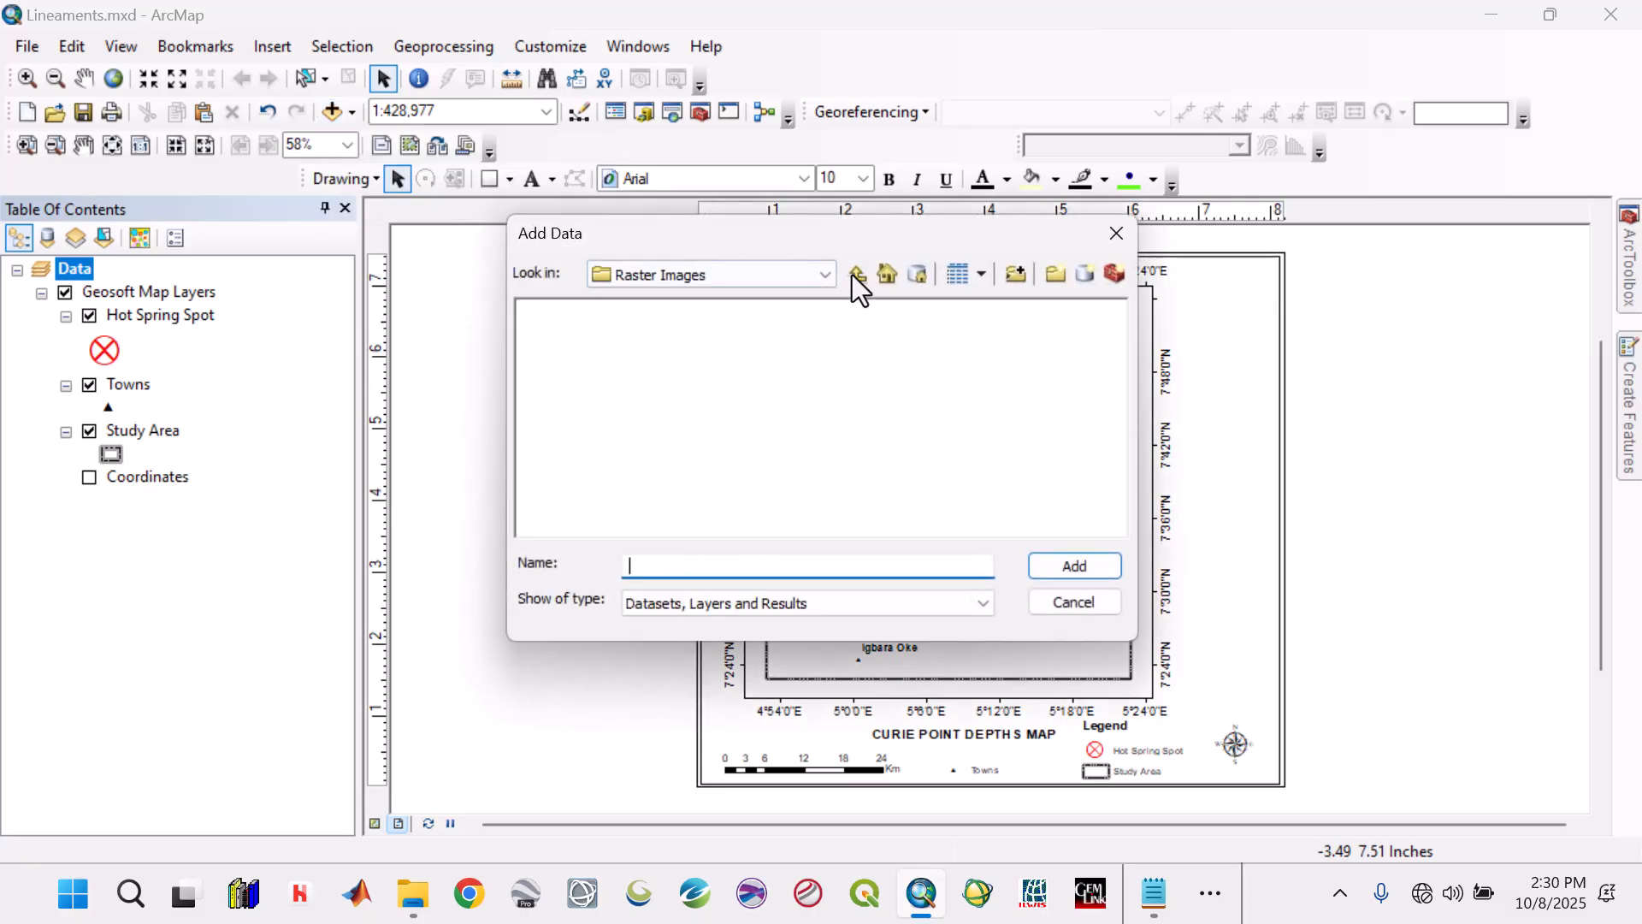
pyautogui.click(856, 274)
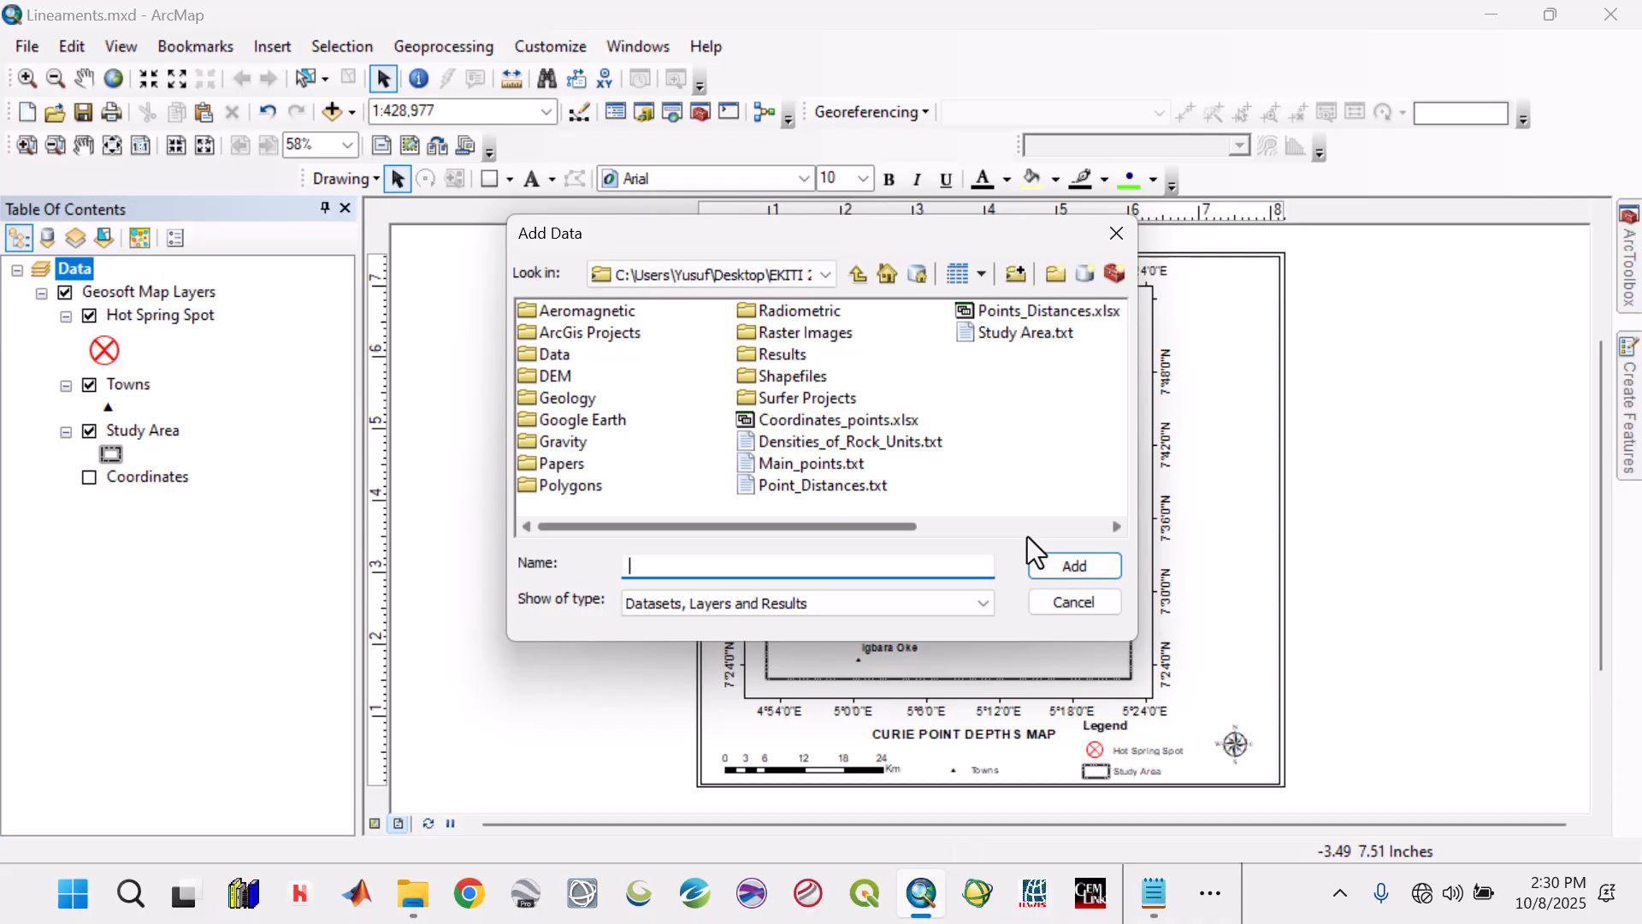
pyautogui.scroll(-2, 1028, 536)
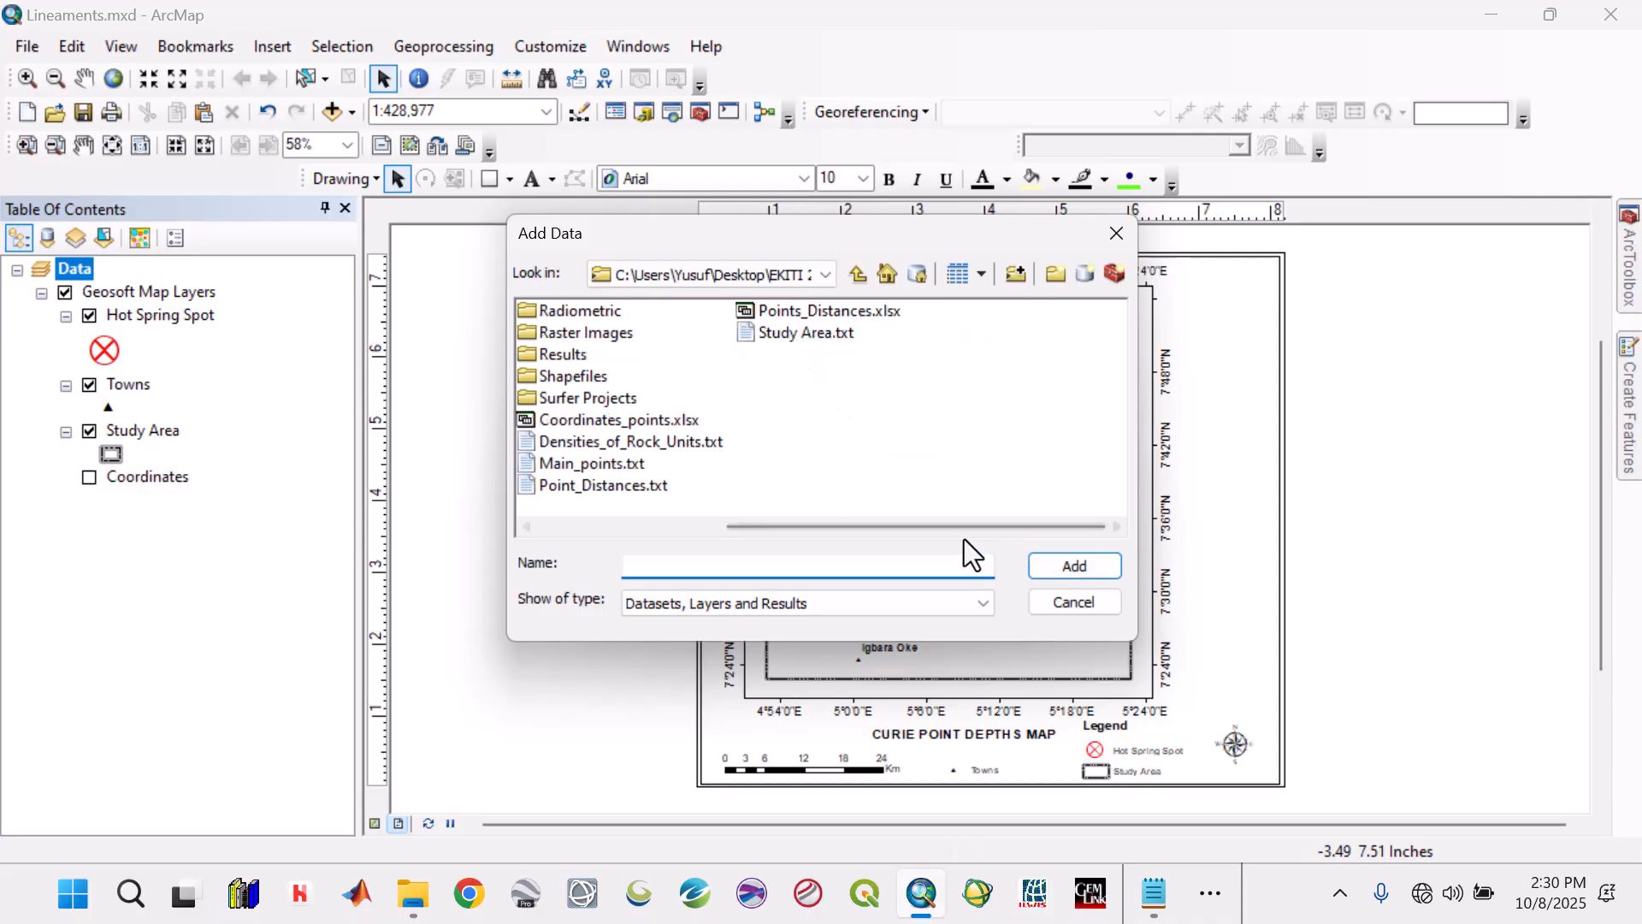
pyautogui.moveTo(952, 531); pyautogui.dragTo(701, 493)
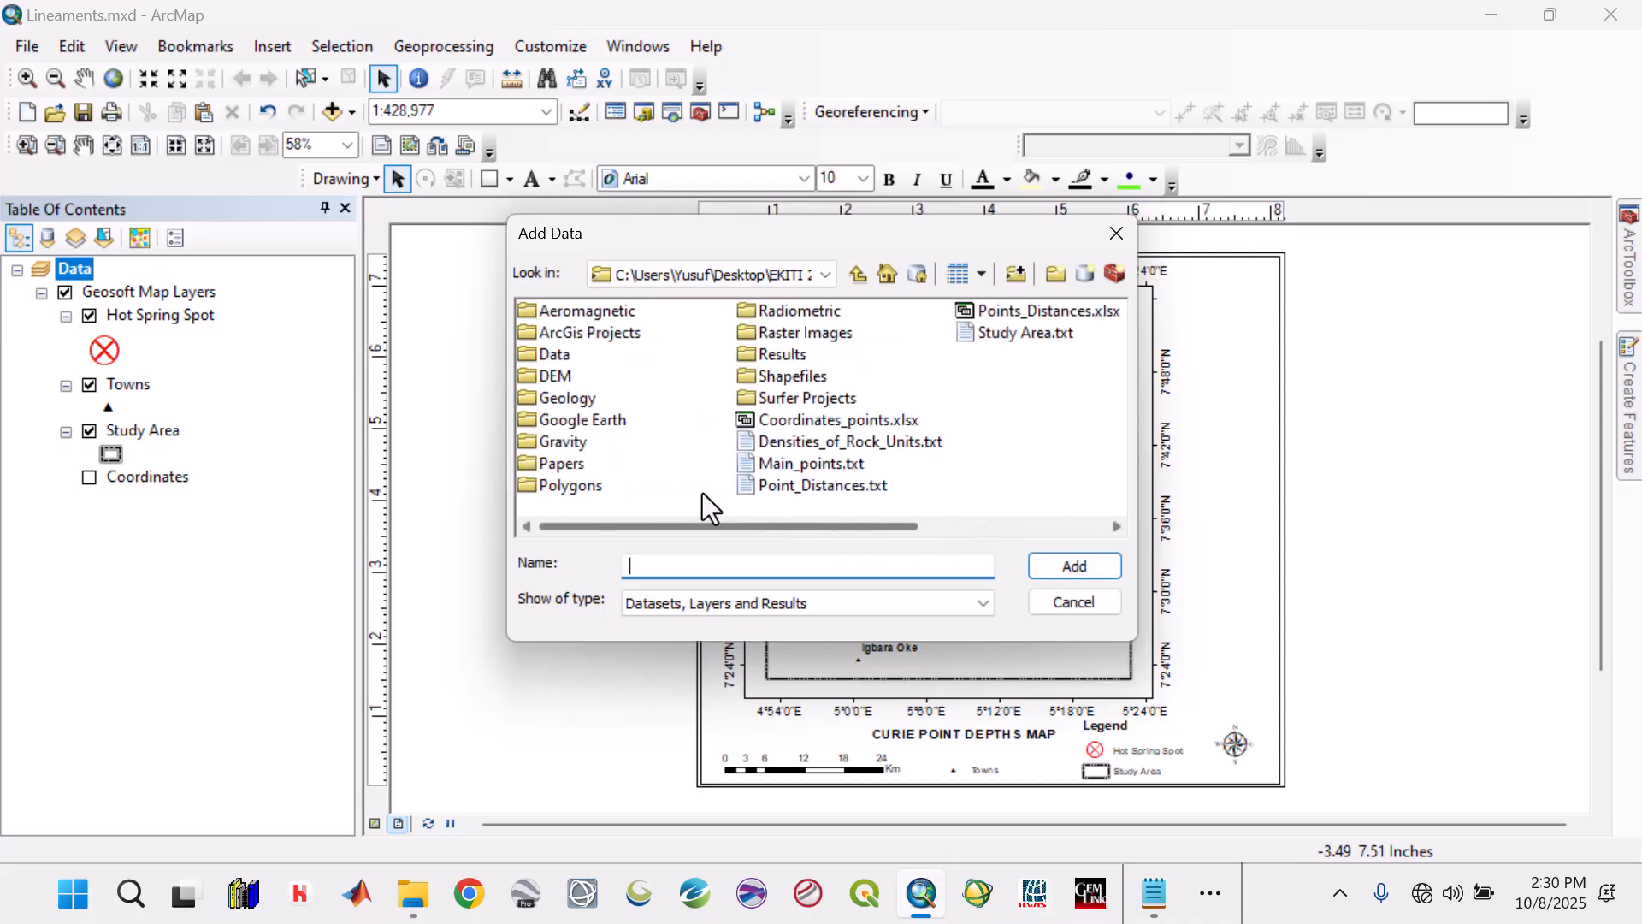
pyautogui.doubleClick(798, 381)
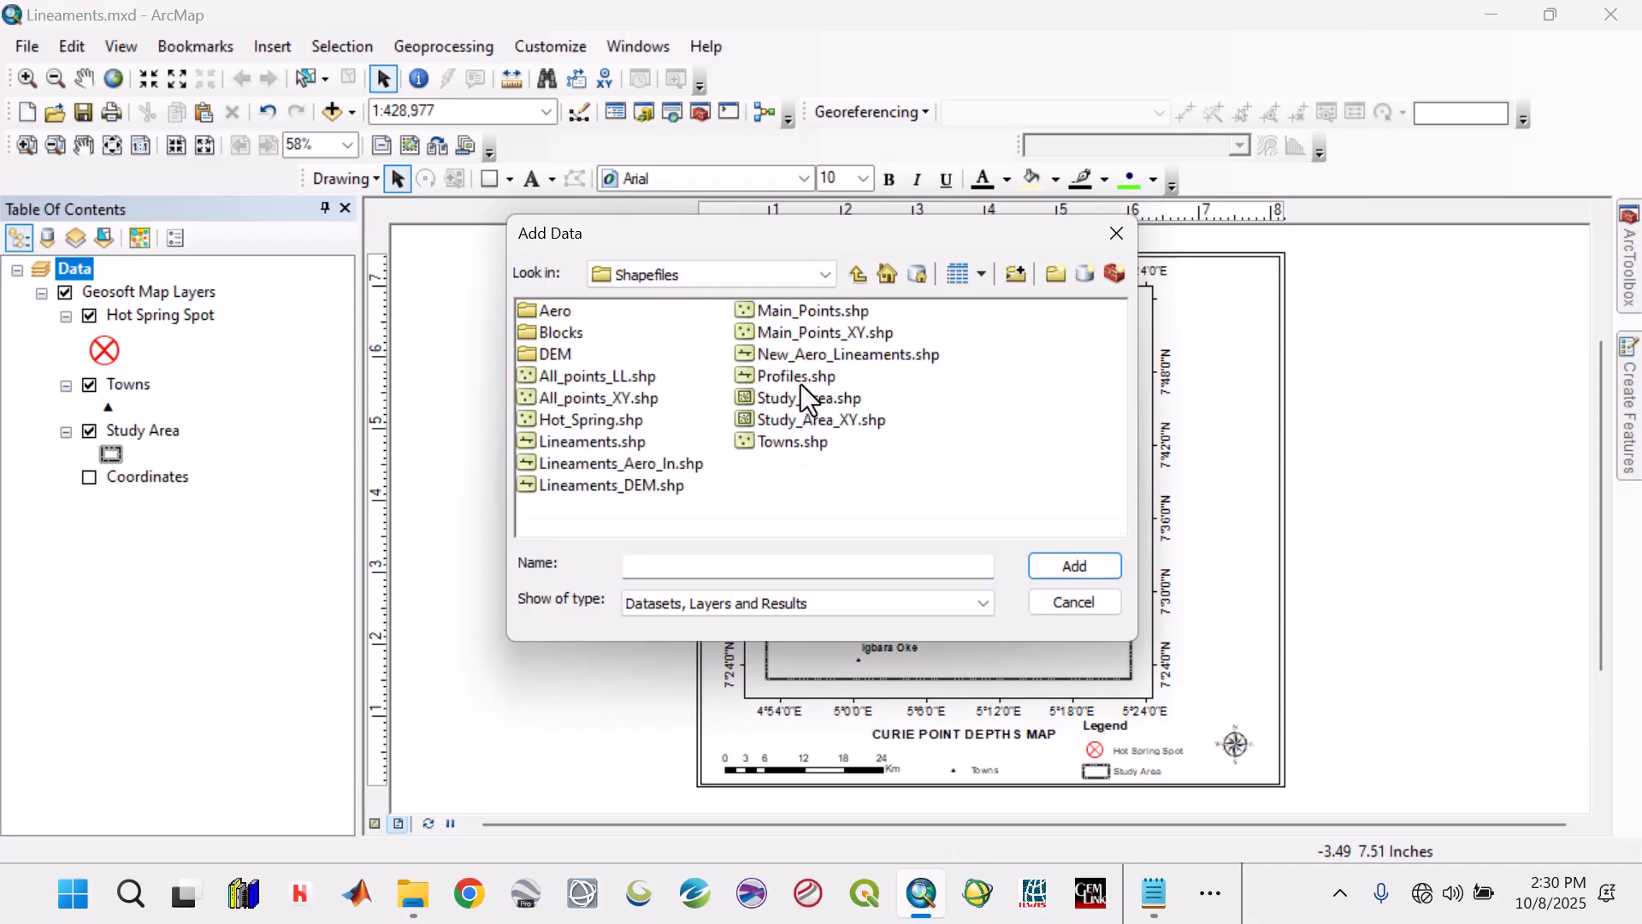
pyautogui.click(598, 443)
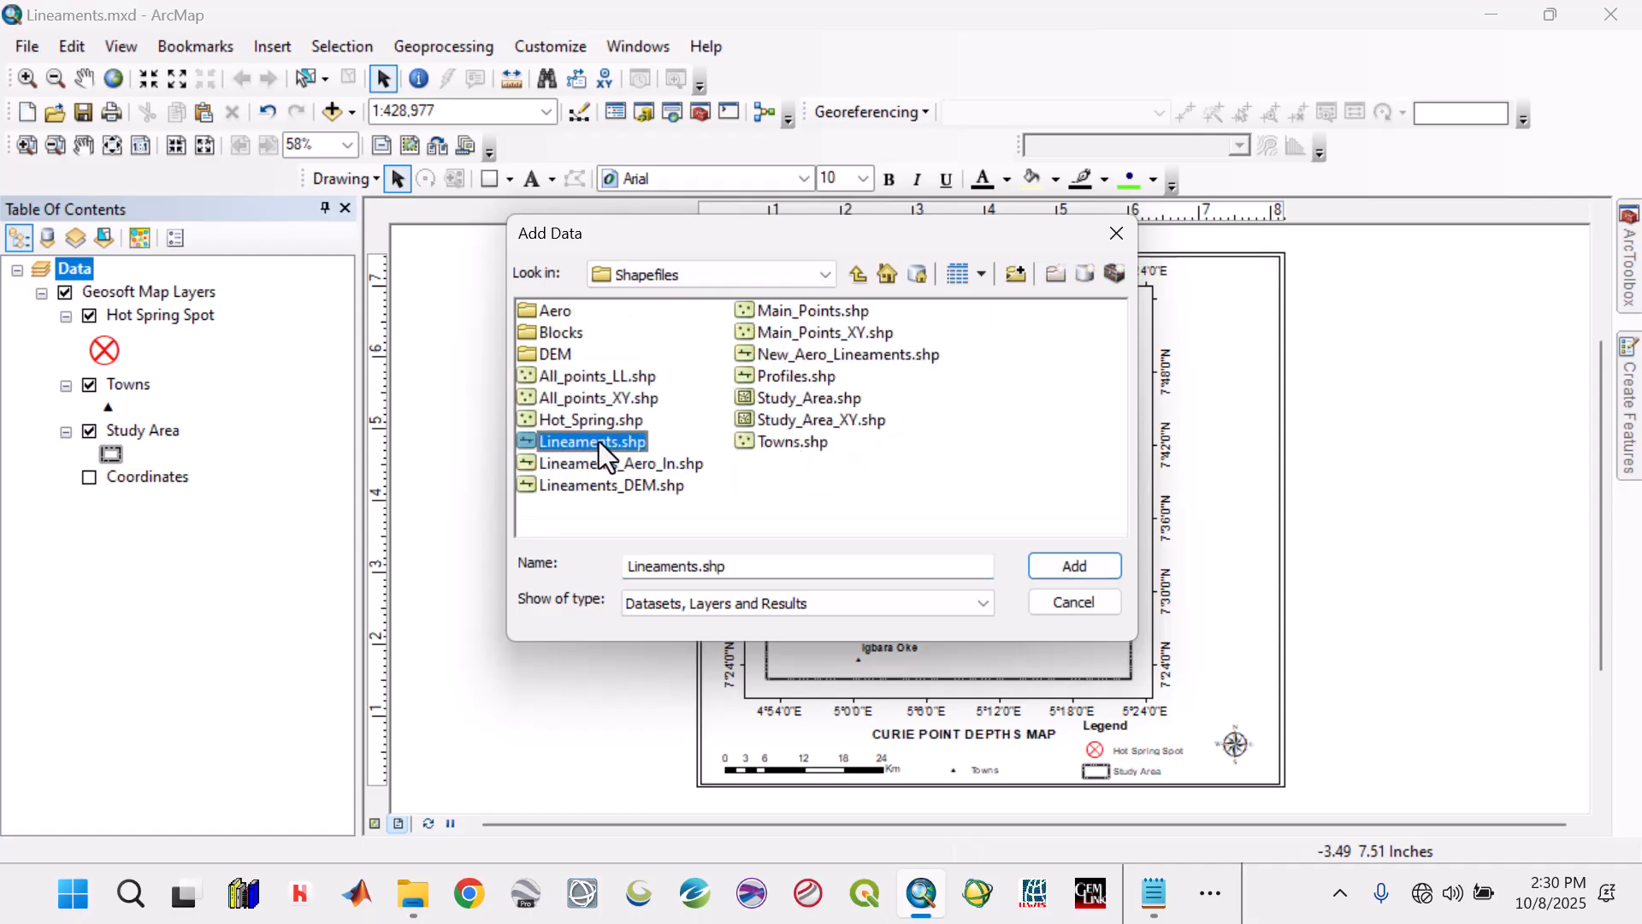
pyautogui.click(1070, 567)
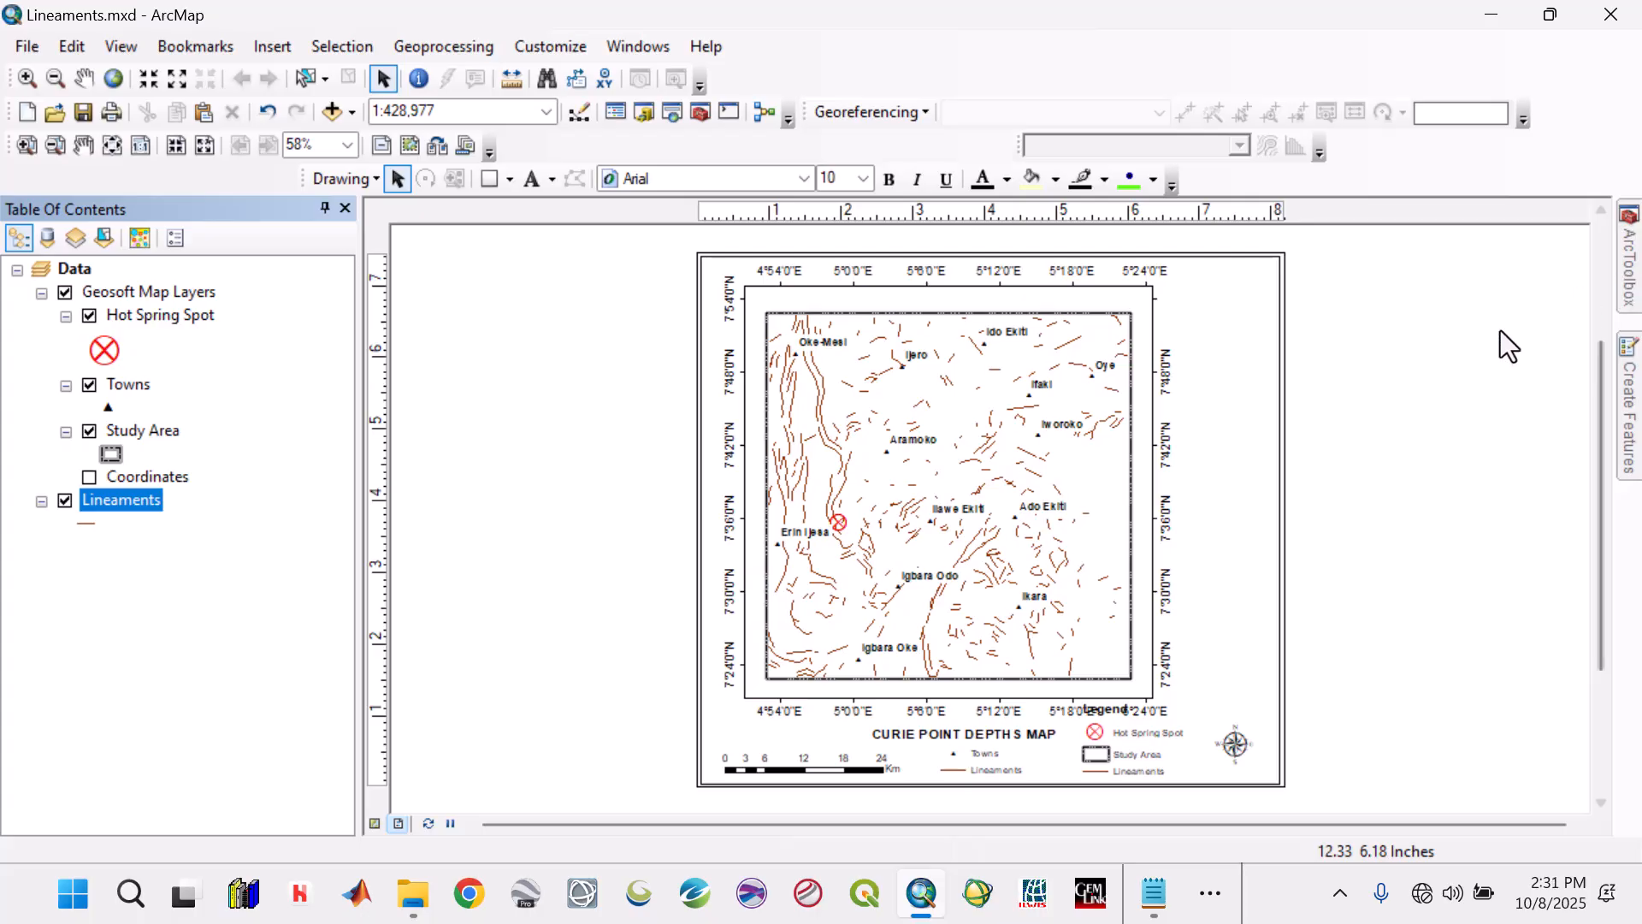
# Open ArcToolbox and look through the toolsets of Data Management Tools.
pyautogui.click(1629, 261)
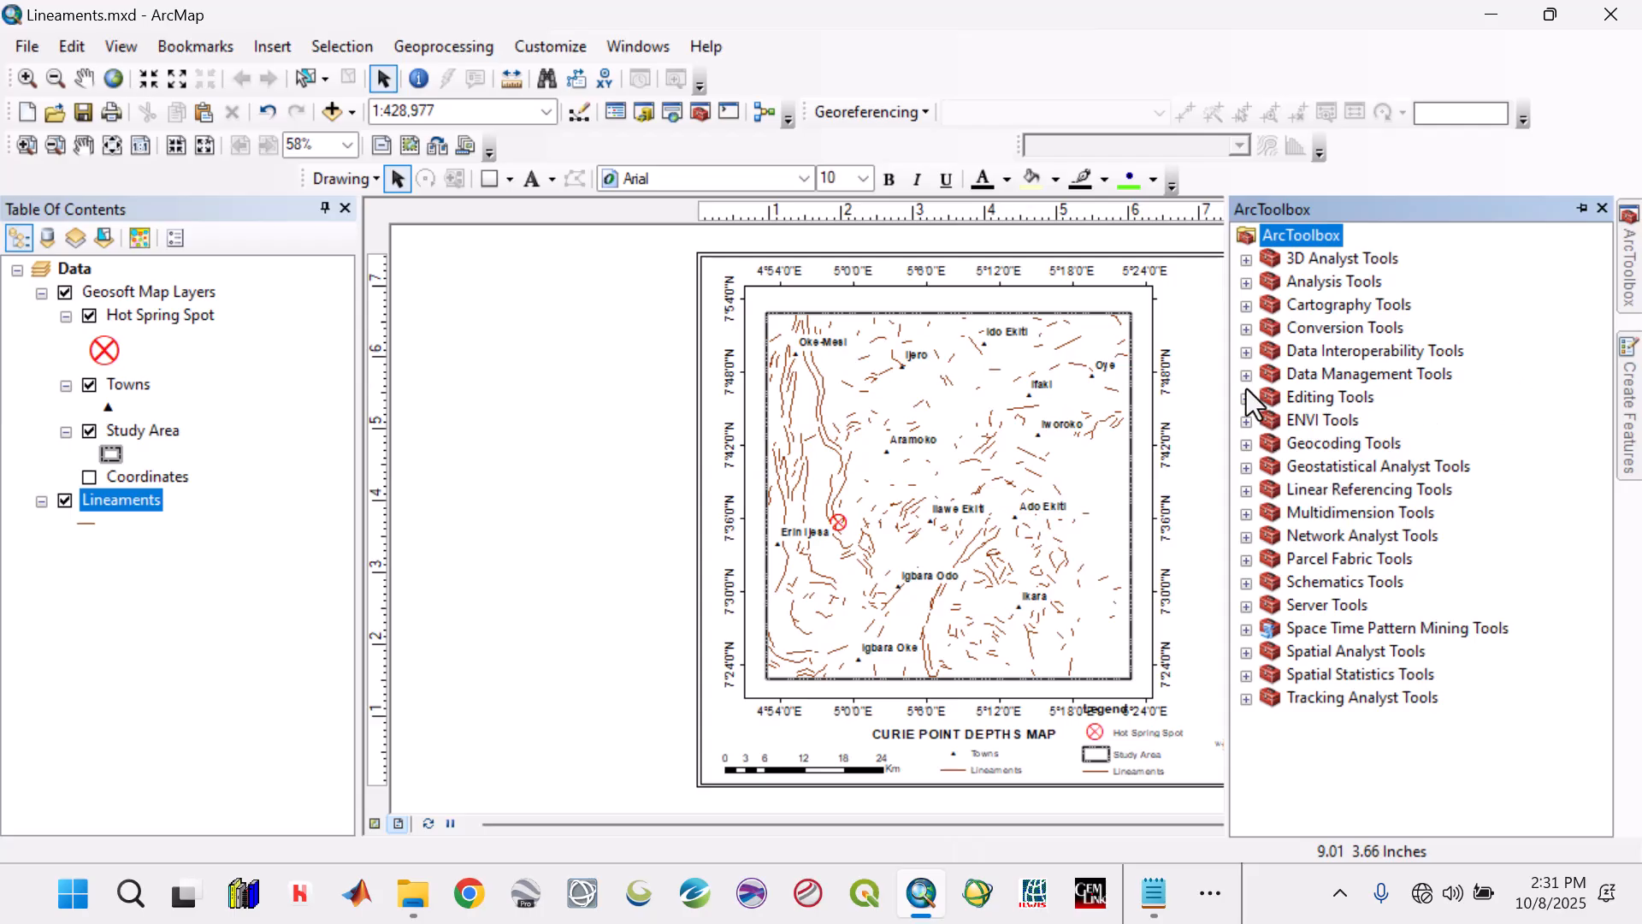
pyautogui.click(1250, 378)
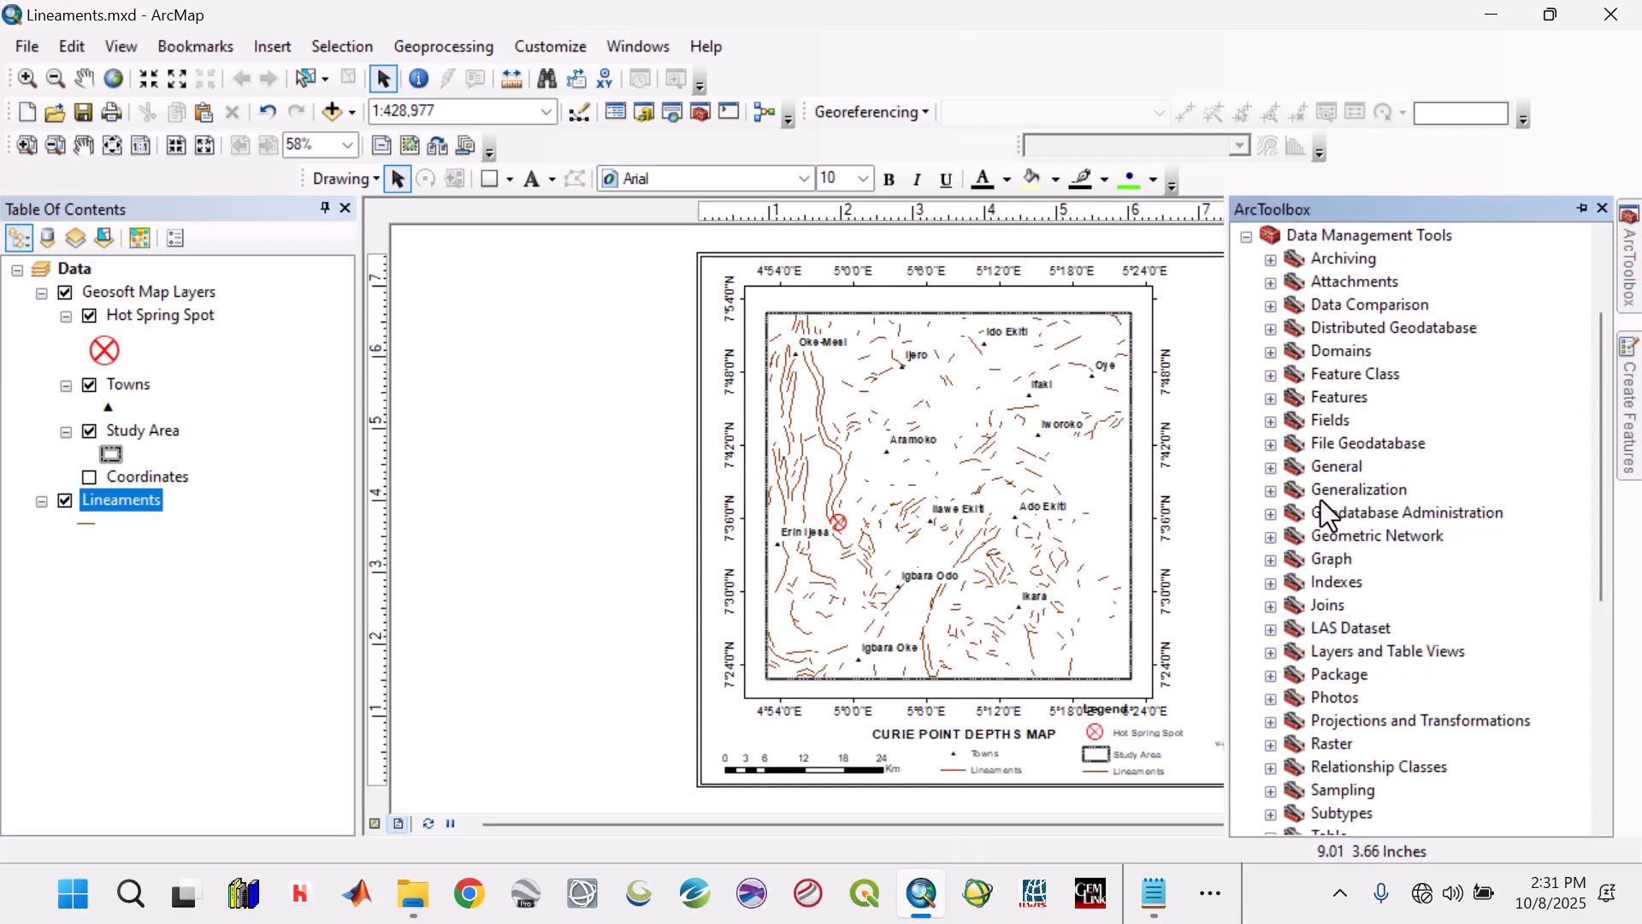
pyautogui.scroll(-2, 1351, 654)
pyautogui.scroll(1, 1296, 492)
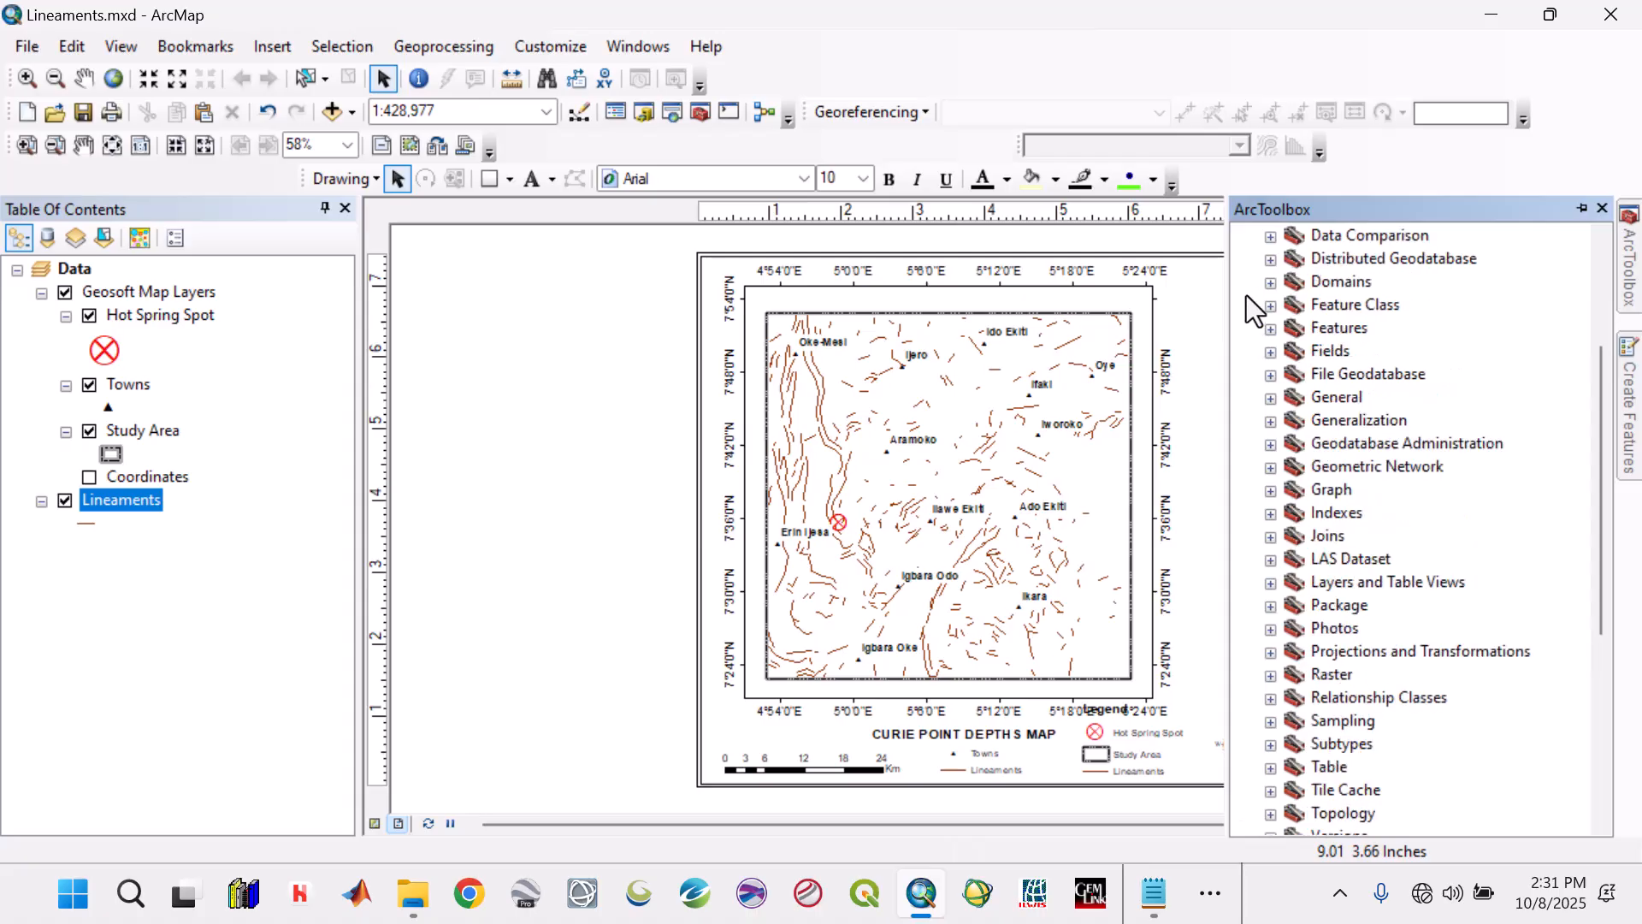
pyautogui.scroll(3, 1262, 321)
pyautogui.click(1246, 377)
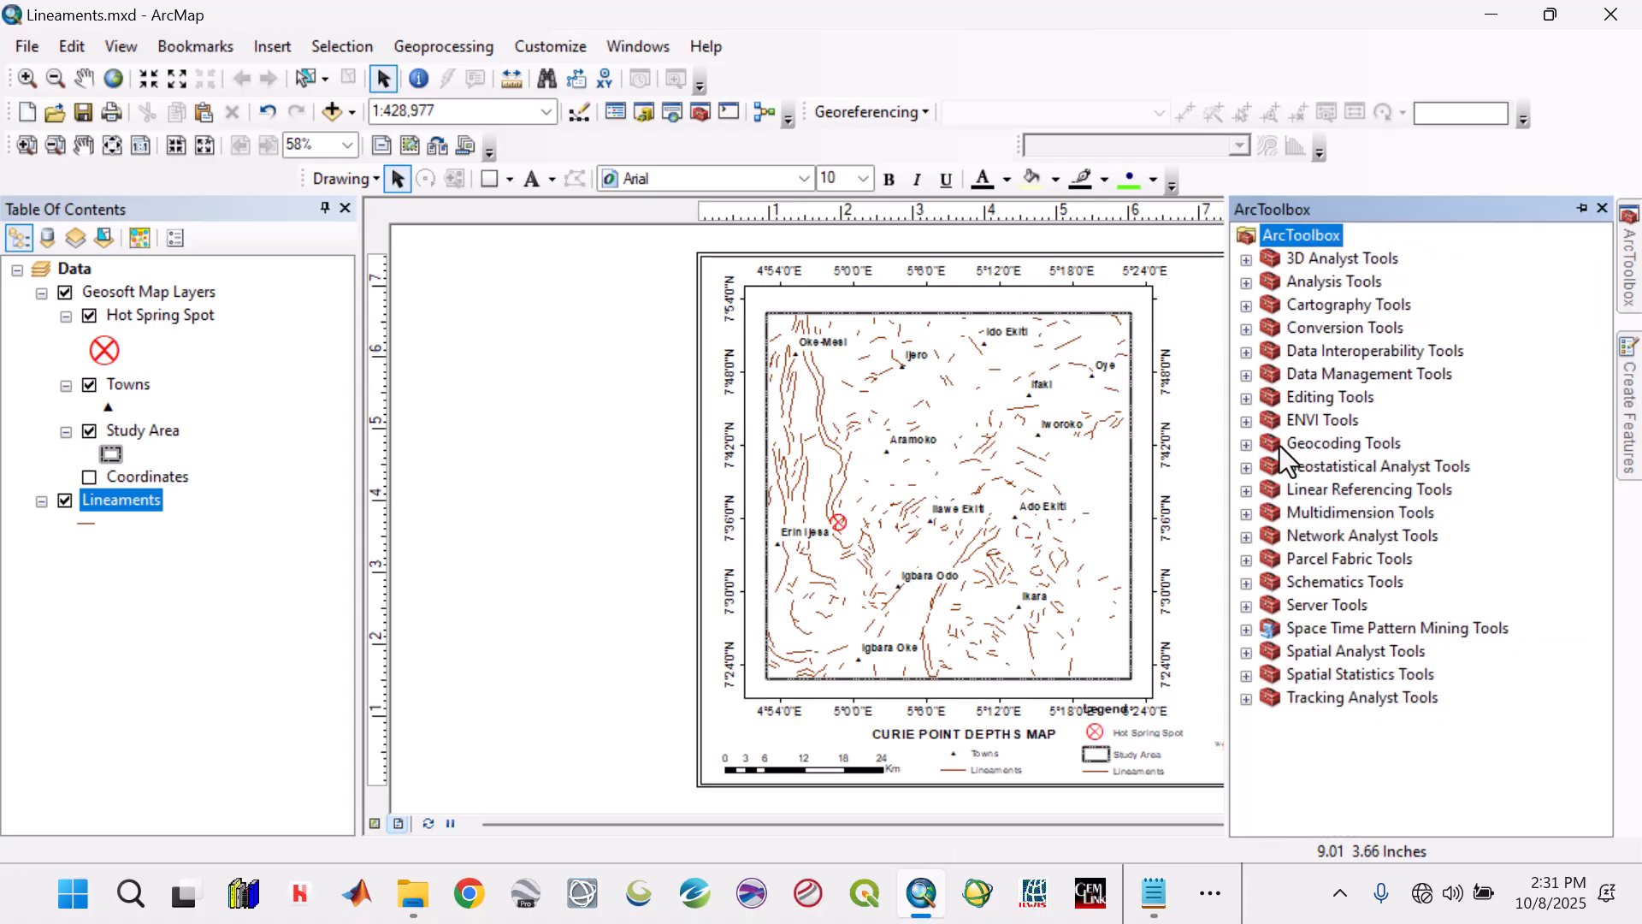
# Start the Line Density tool from the Spatial Analyst Density toolset with Lineaments as the input polyline features.
pyautogui.click(1248, 651)
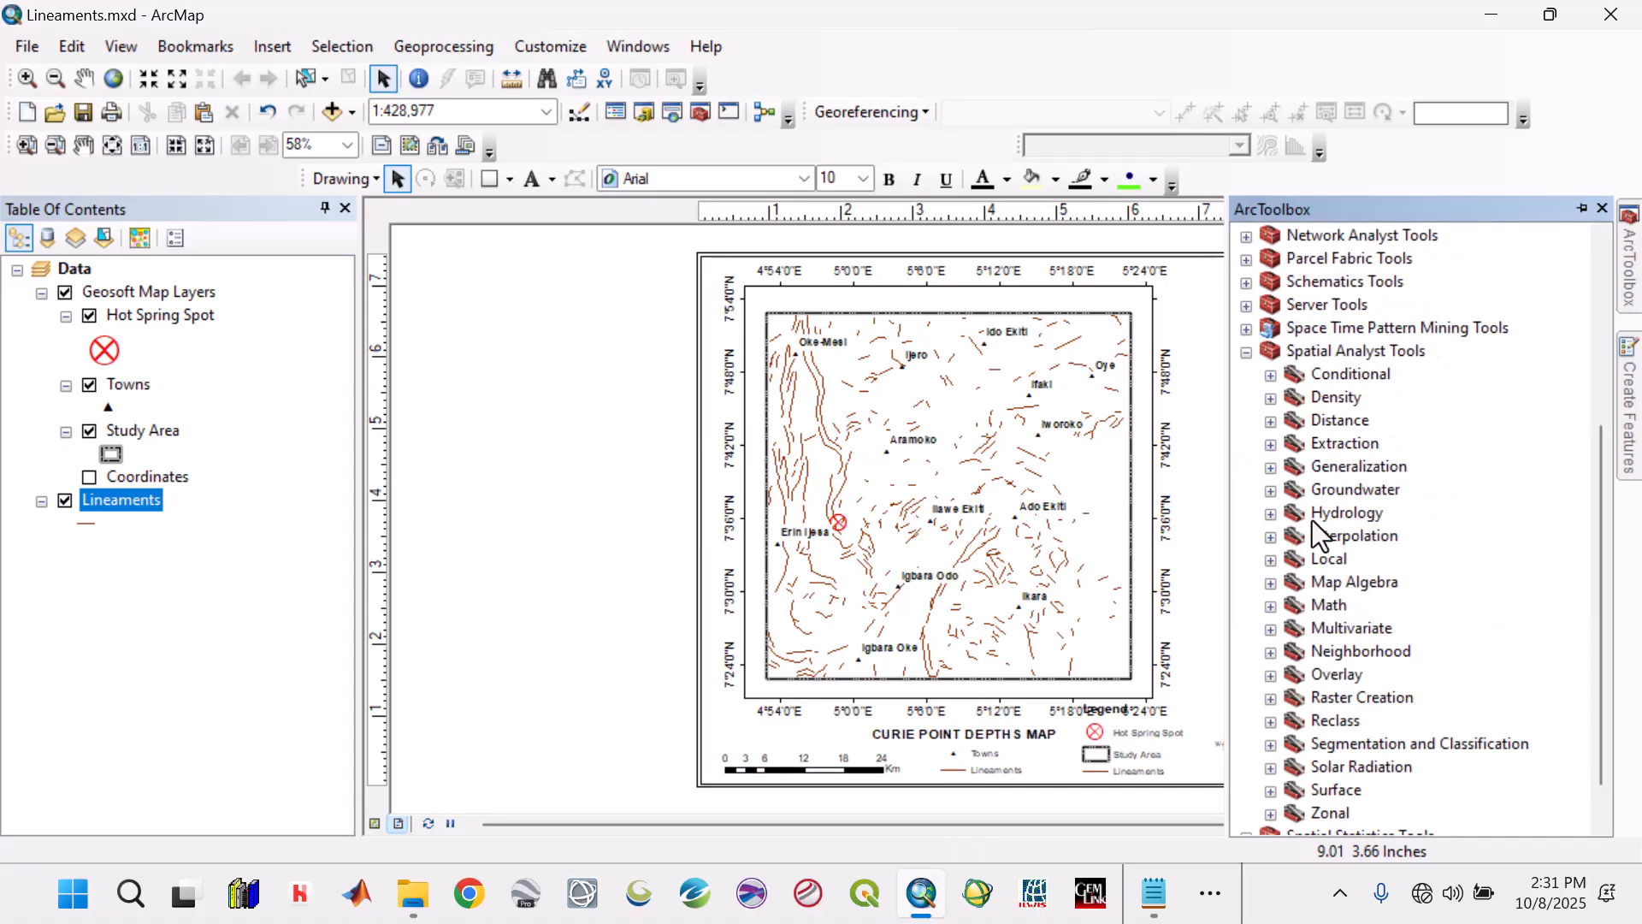
pyautogui.click(1271, 398)
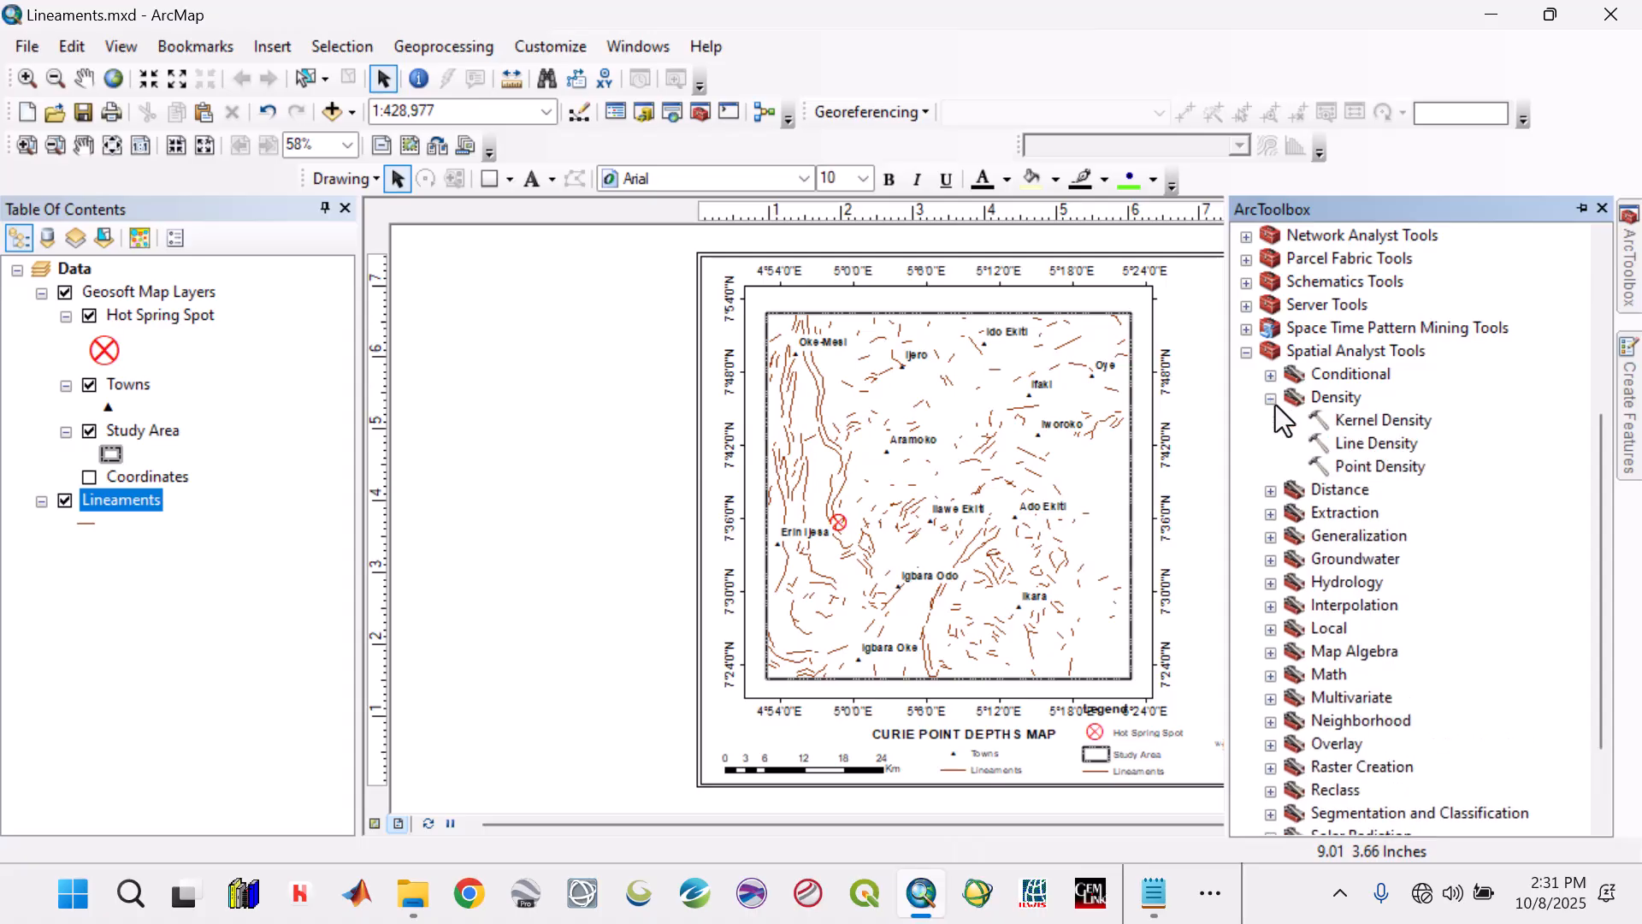
pyautogui.doubleClick(1368, 447)
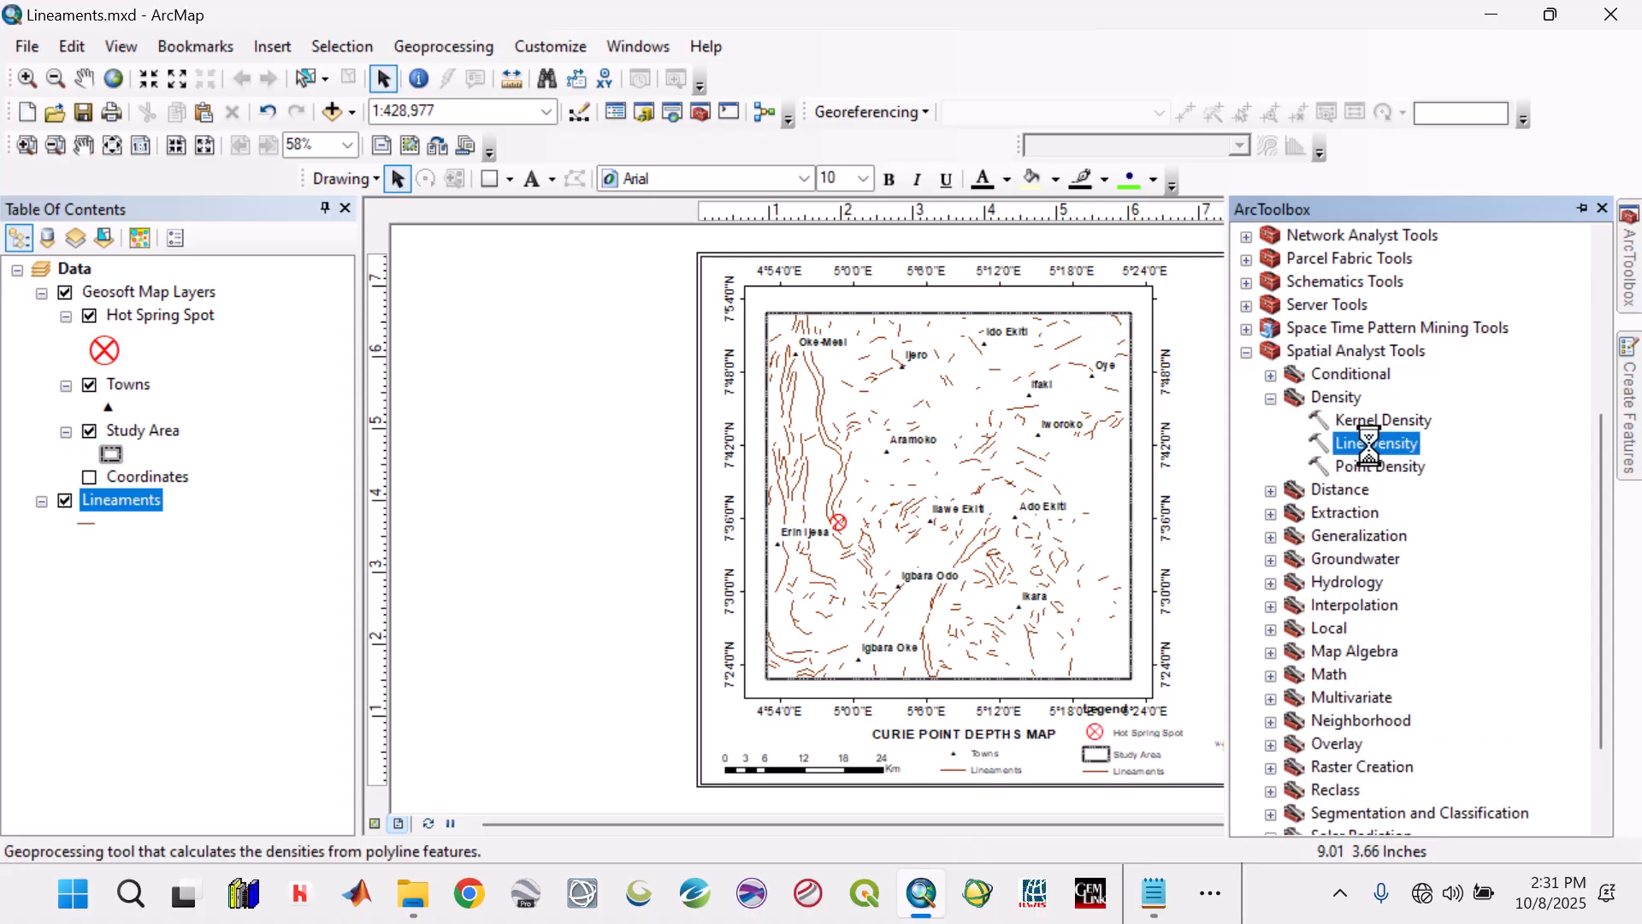
pyautogui.click(999, 286)
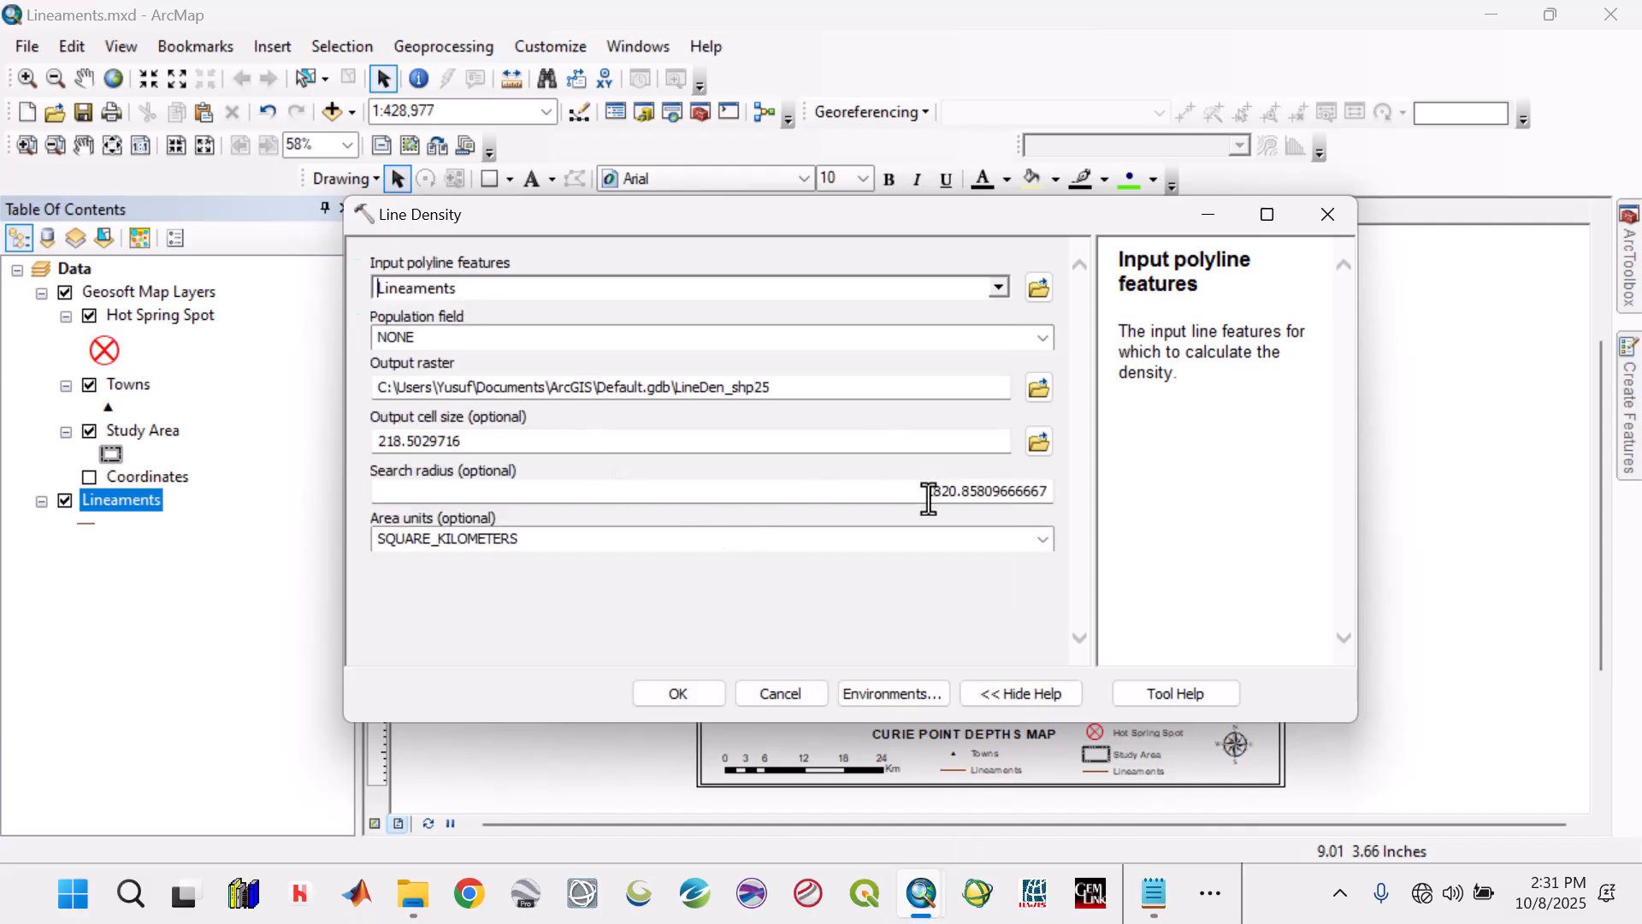
# Try the Study Area layer's extent as the processing extent in the environment settings, and restore the extent to Default.
pyautogui.click(894, 705)
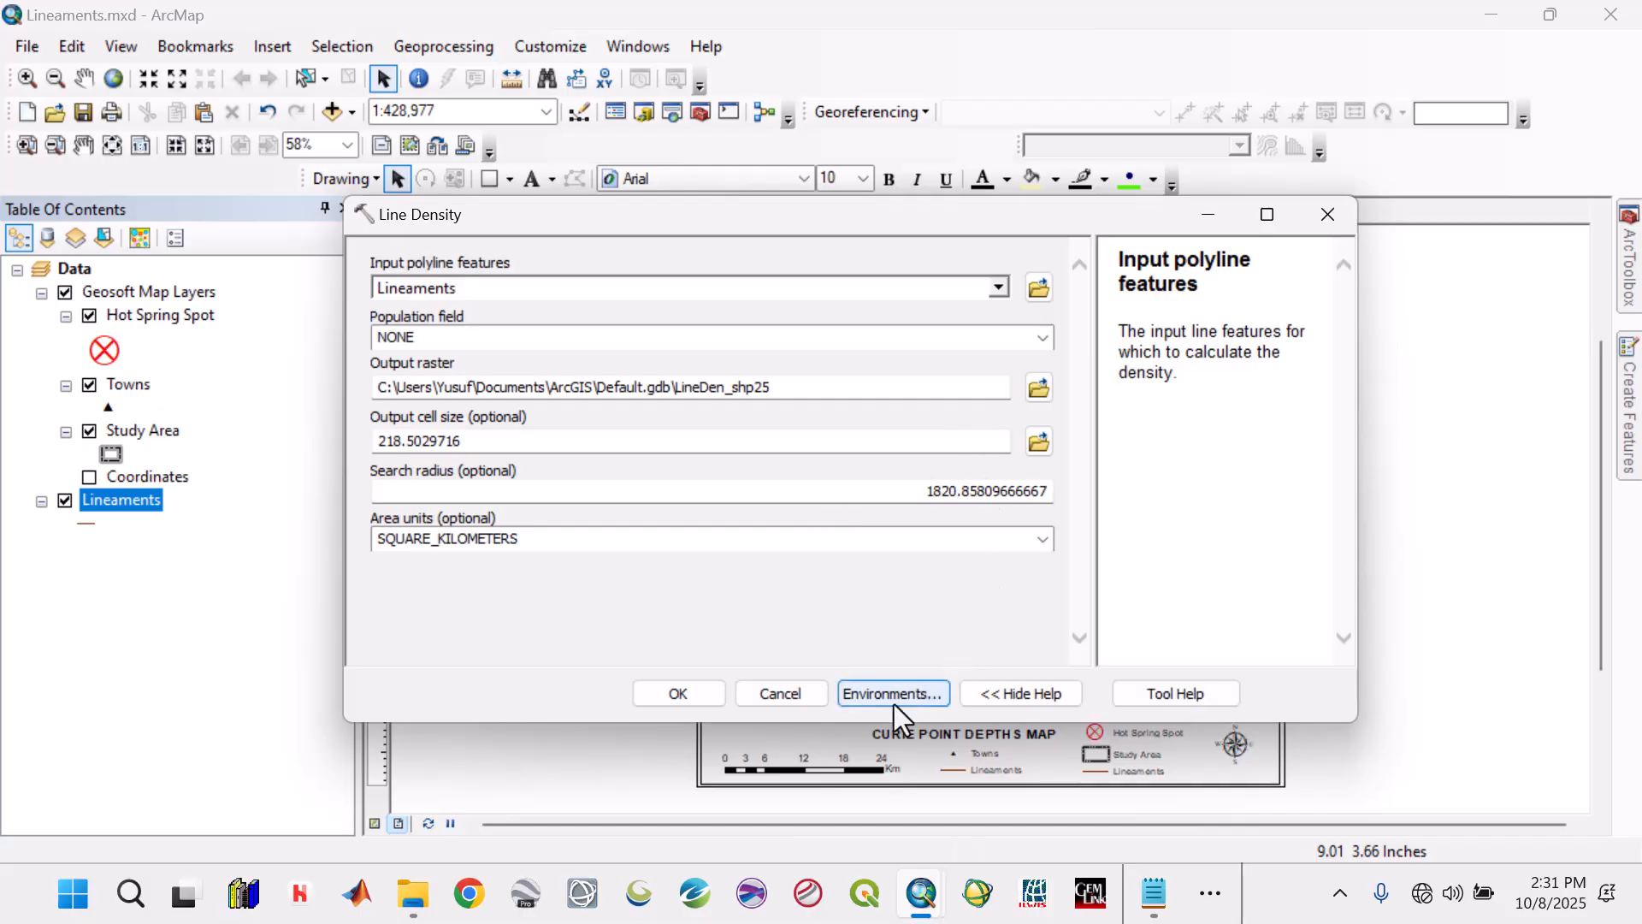
pyautogui.click(473, 329)
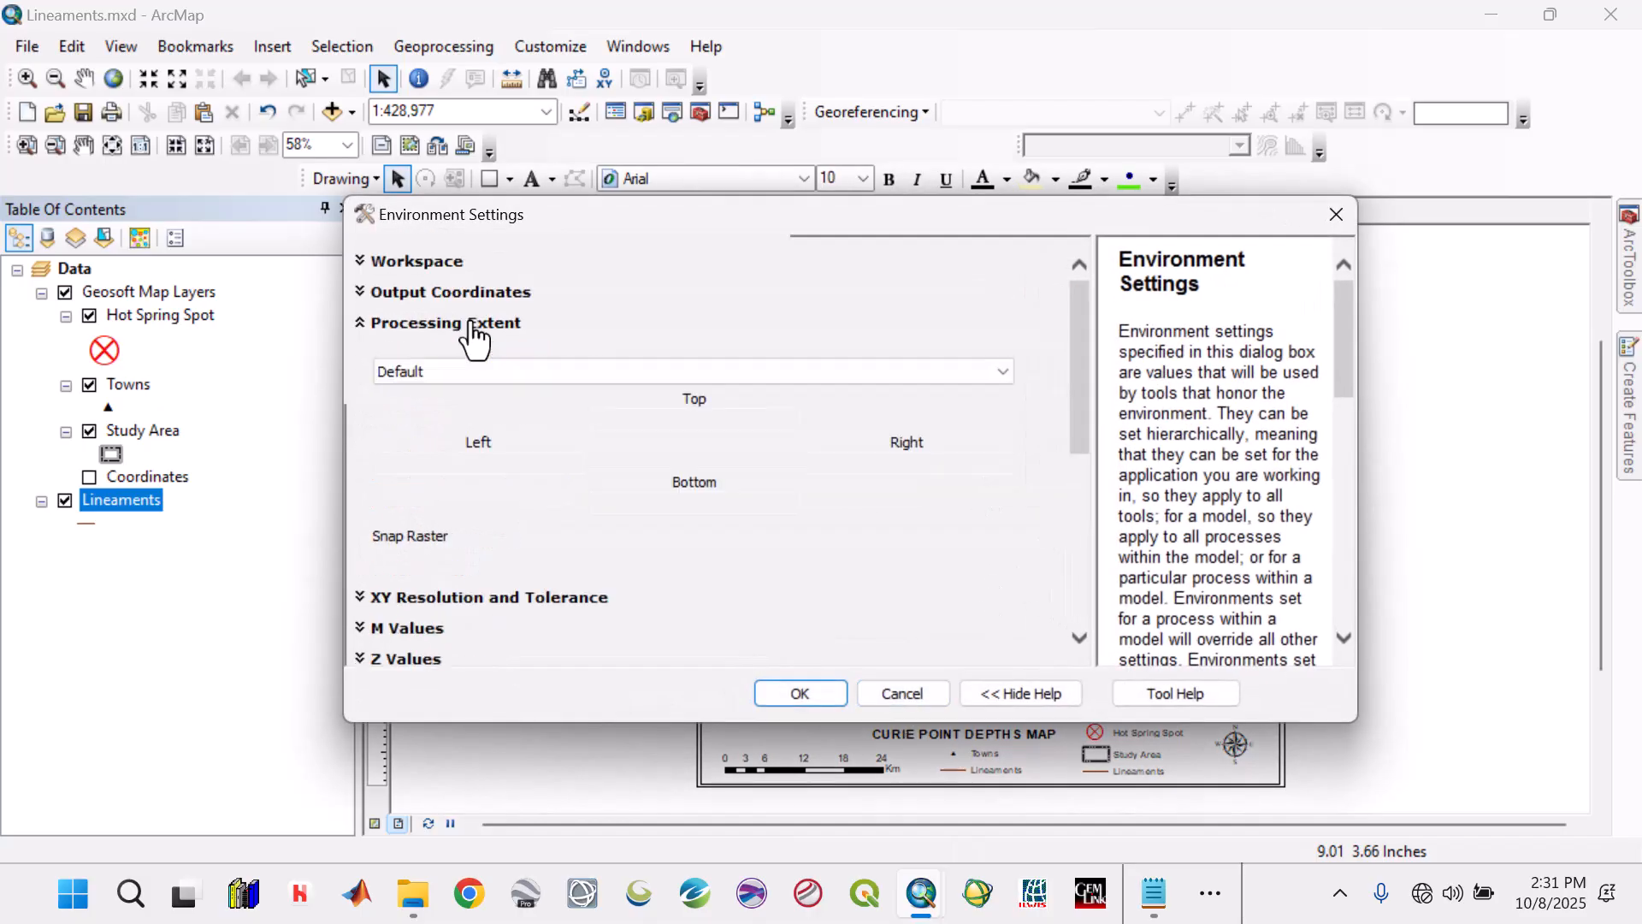
pyautogui.click(937, 378)
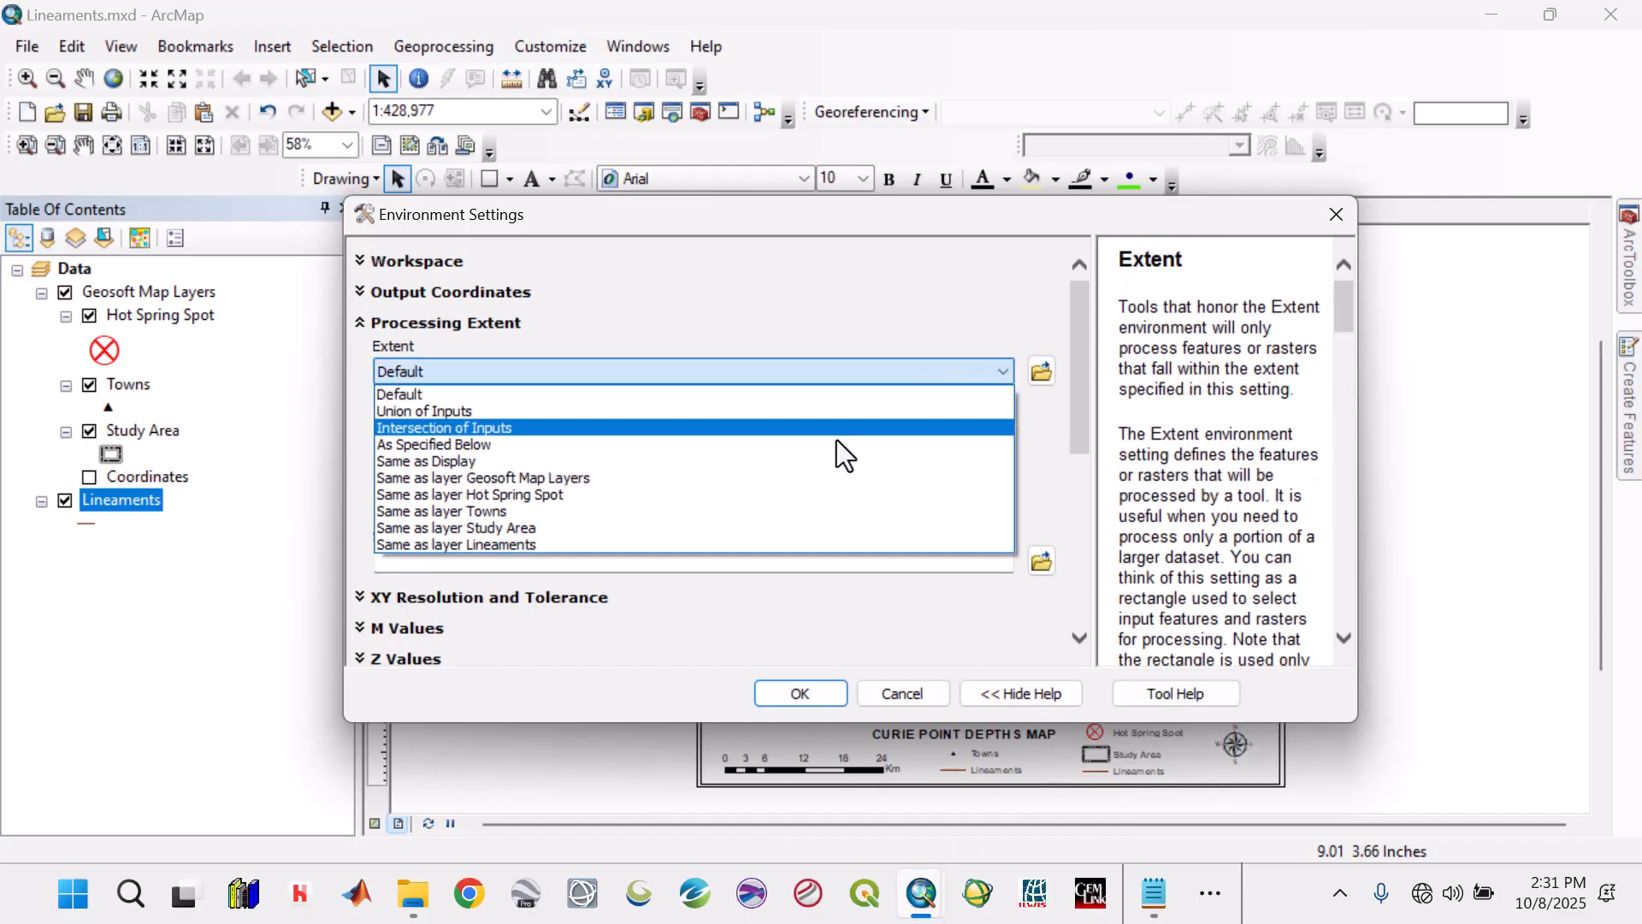
pyautogui.click(592, 528)
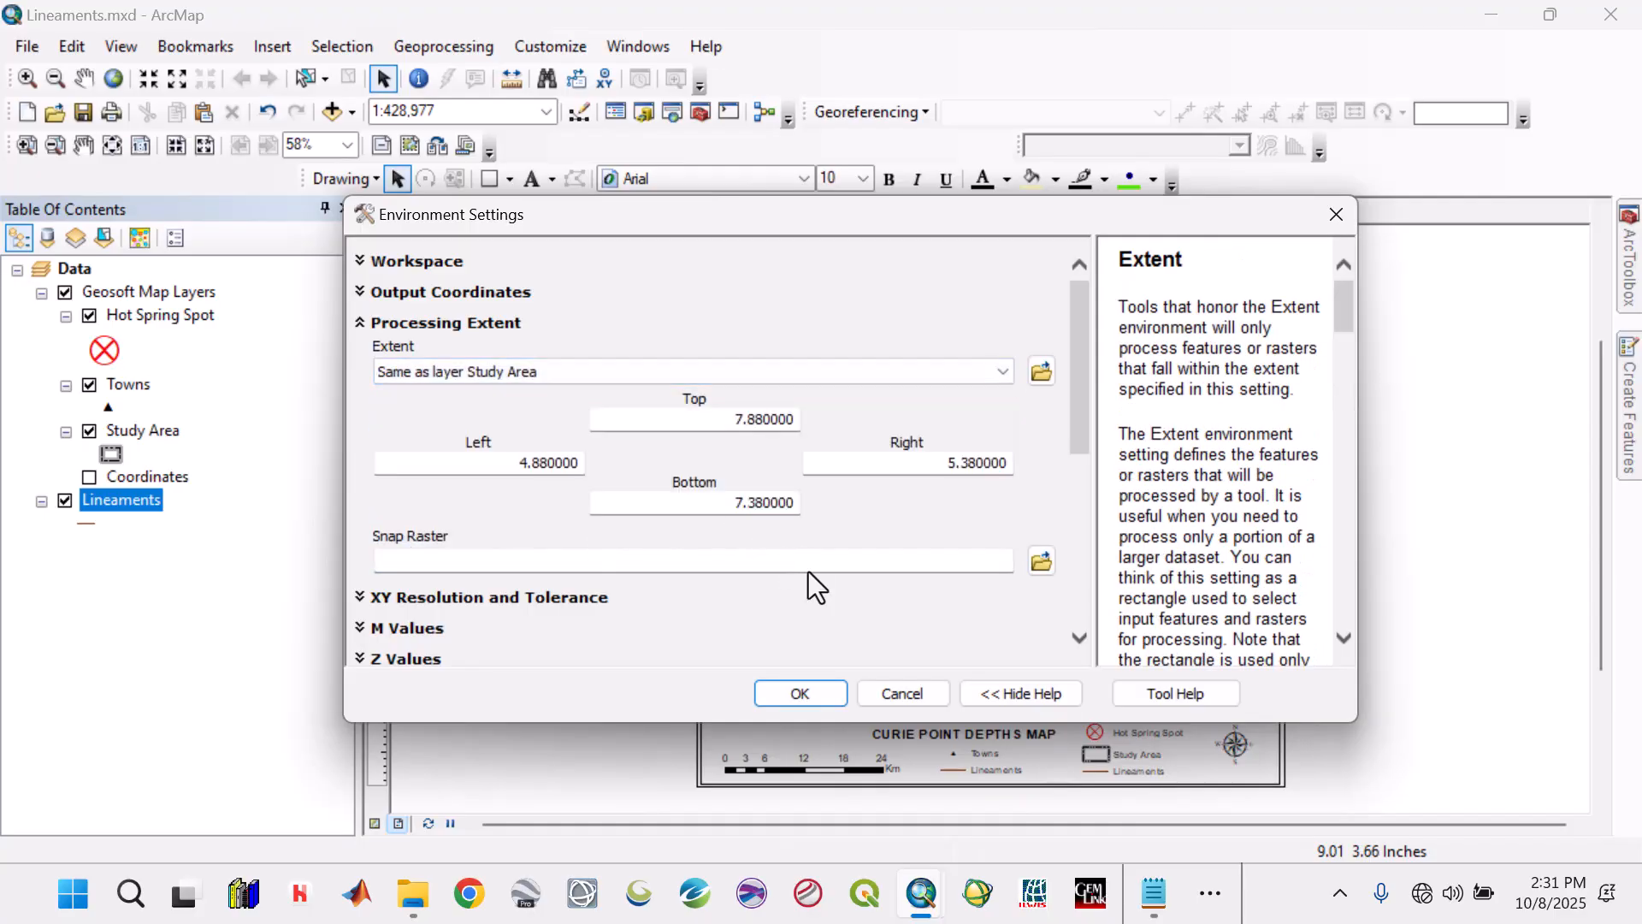
pyautogui.click(1008, 377)
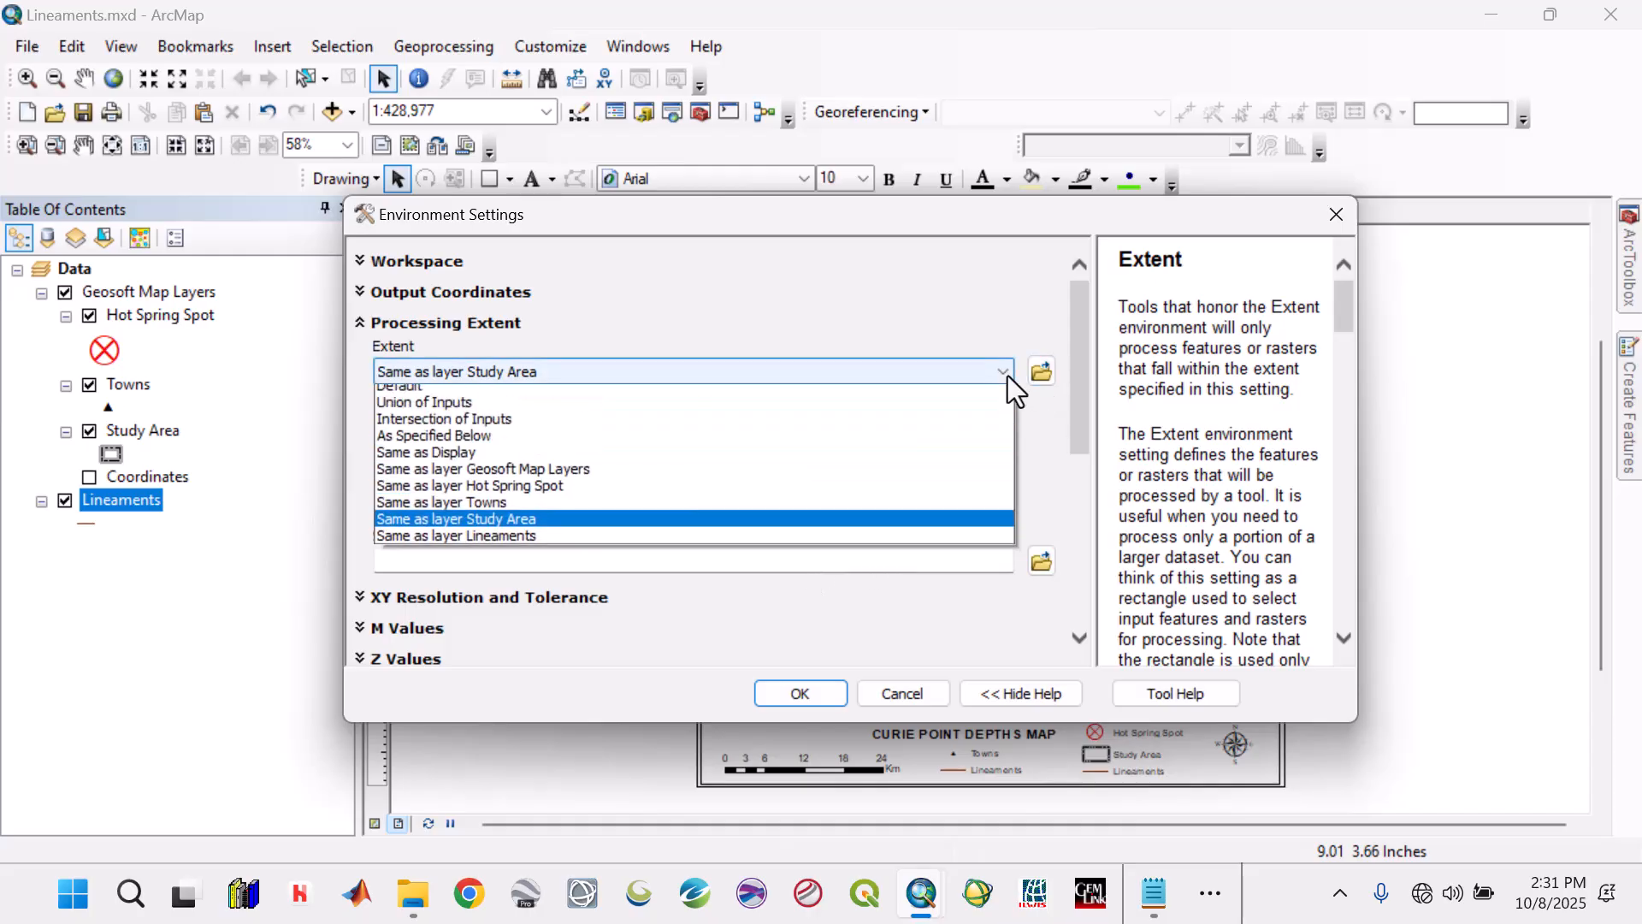
pyautogui.click(535, 388)
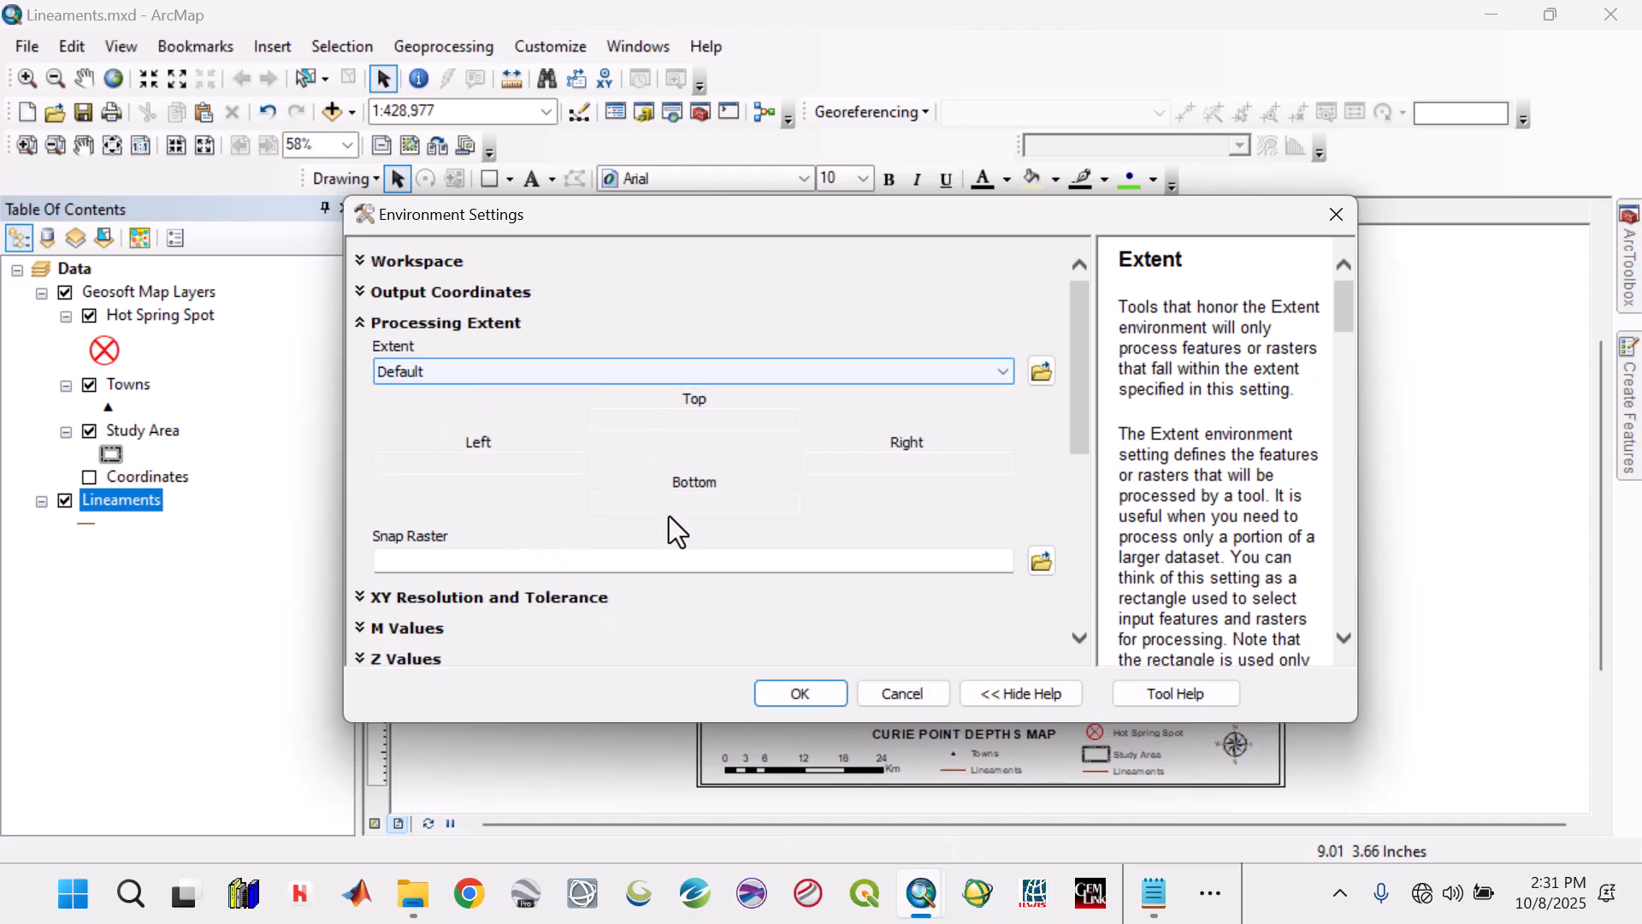
pyautogui.click(788, 699)
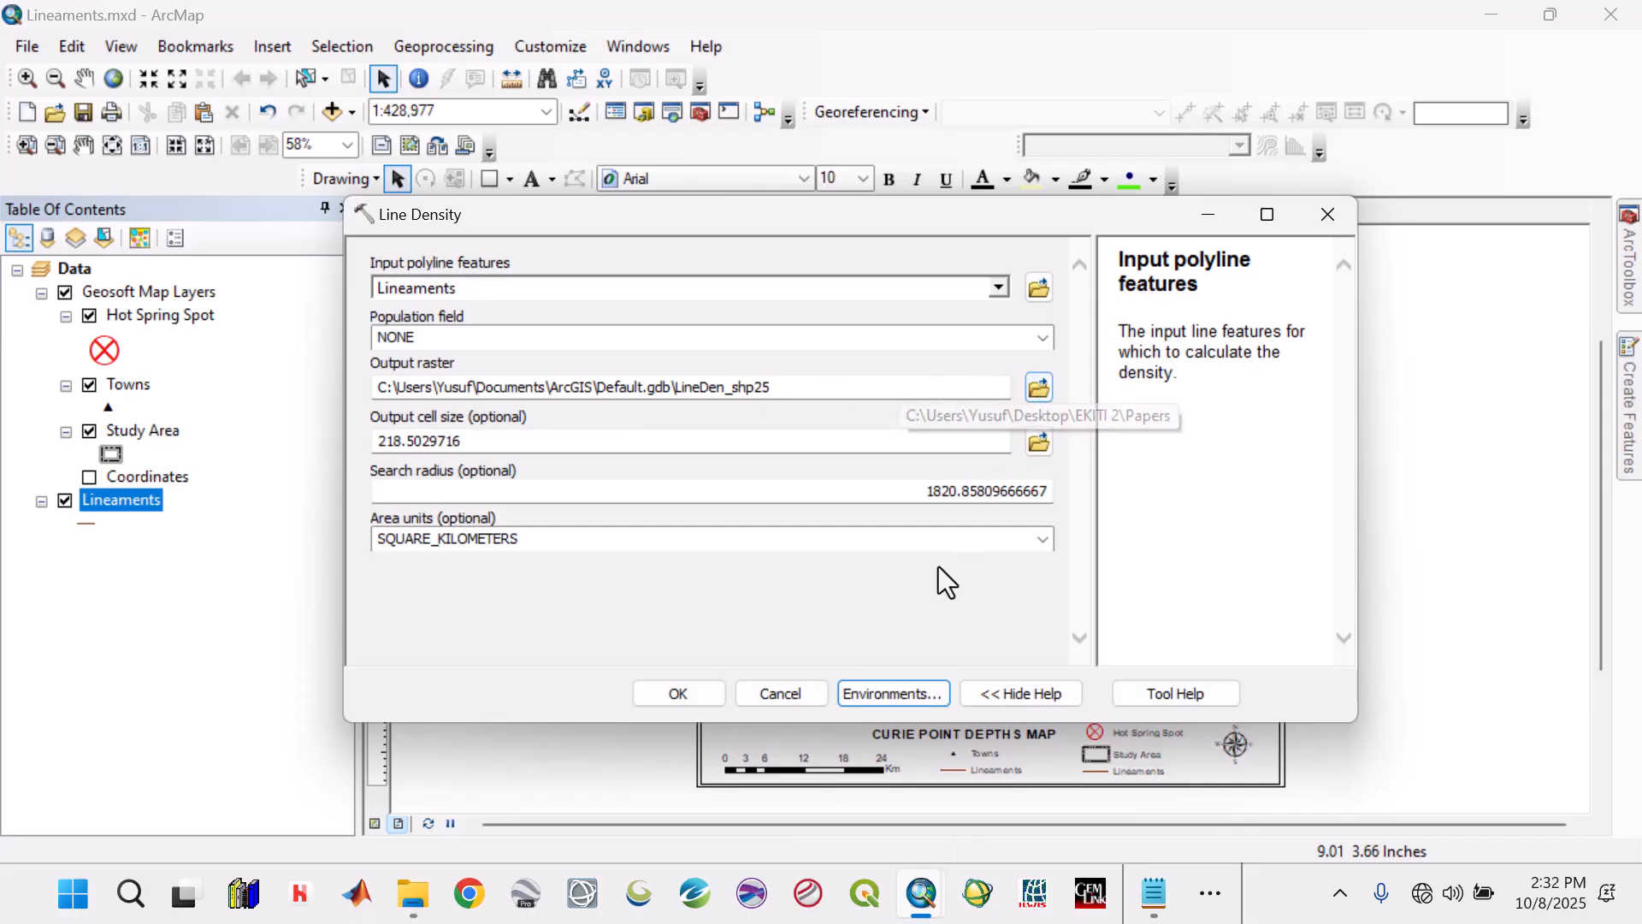
# Run Line Density with no population field and square kilometers as area units, saving to LineDen_shp25 in Default.gdb.
pyautogui.click(708, 691)
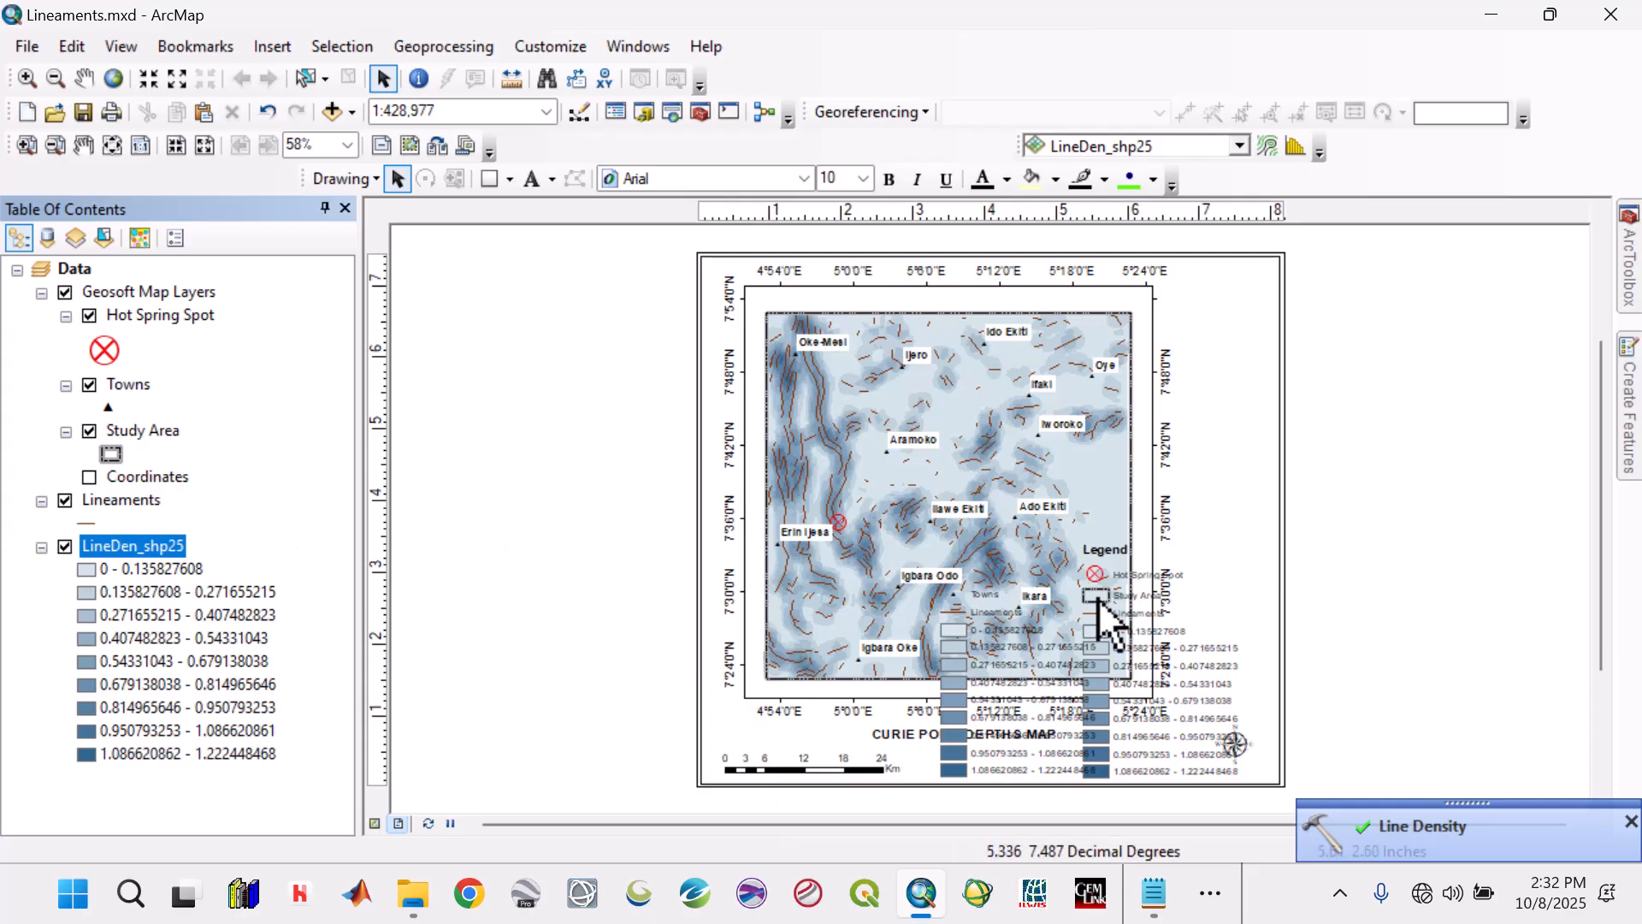
# Remove the LineDen_shp25 item from the legend listing Hot Spring Spot, Study Area and Lineaments.
pyautogui.click(1111, 666)
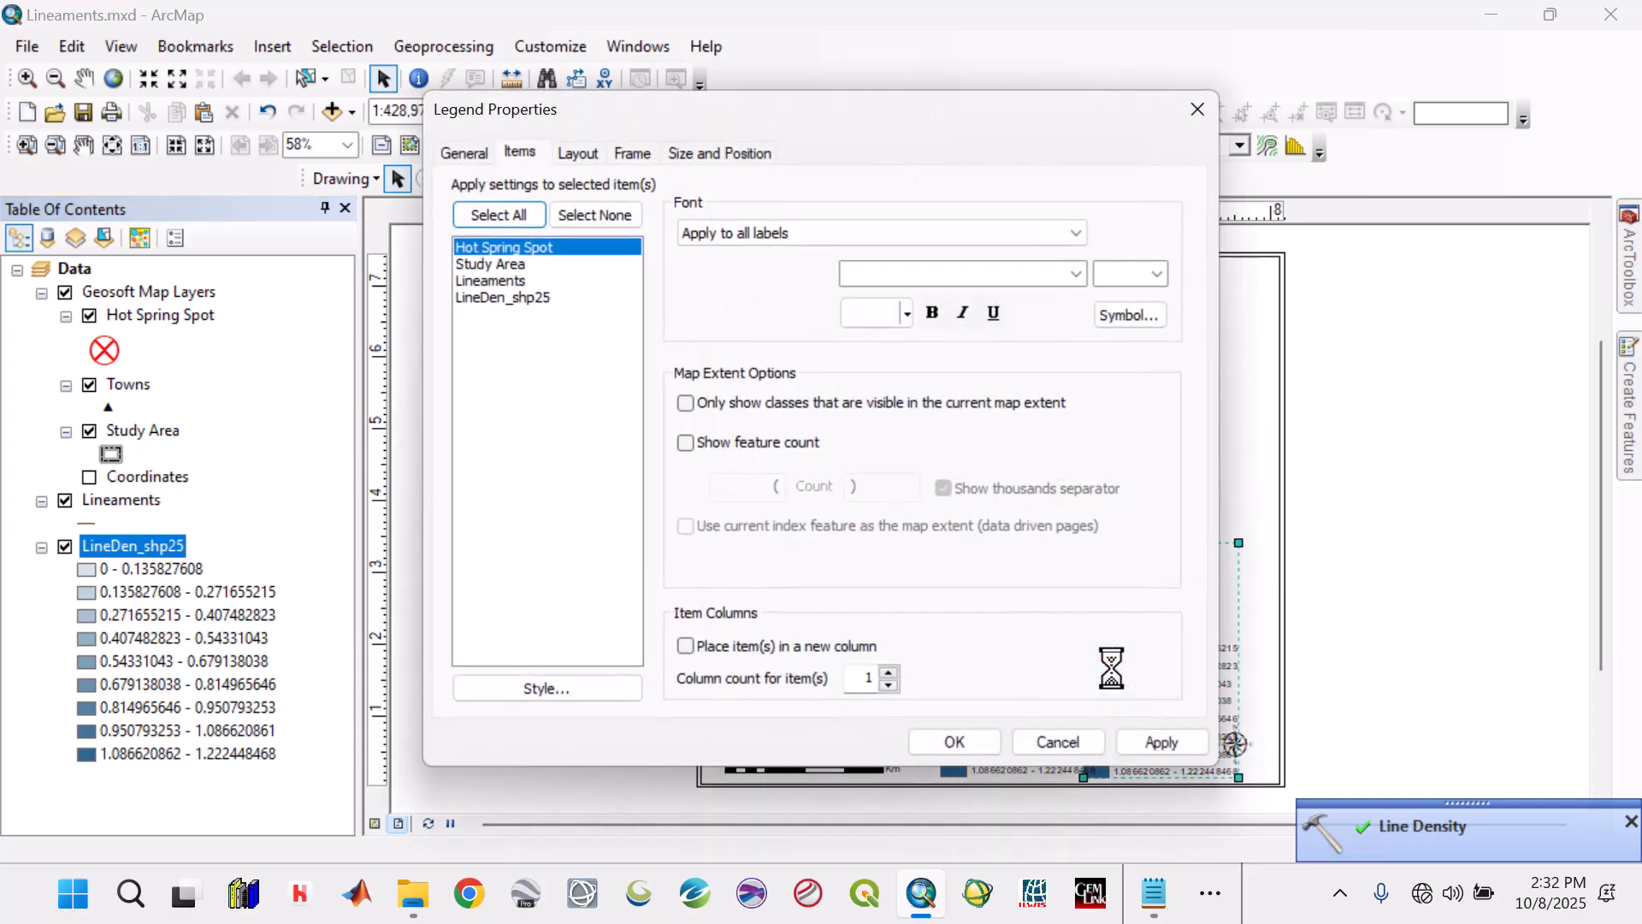
pyautogui.click(464, 154)
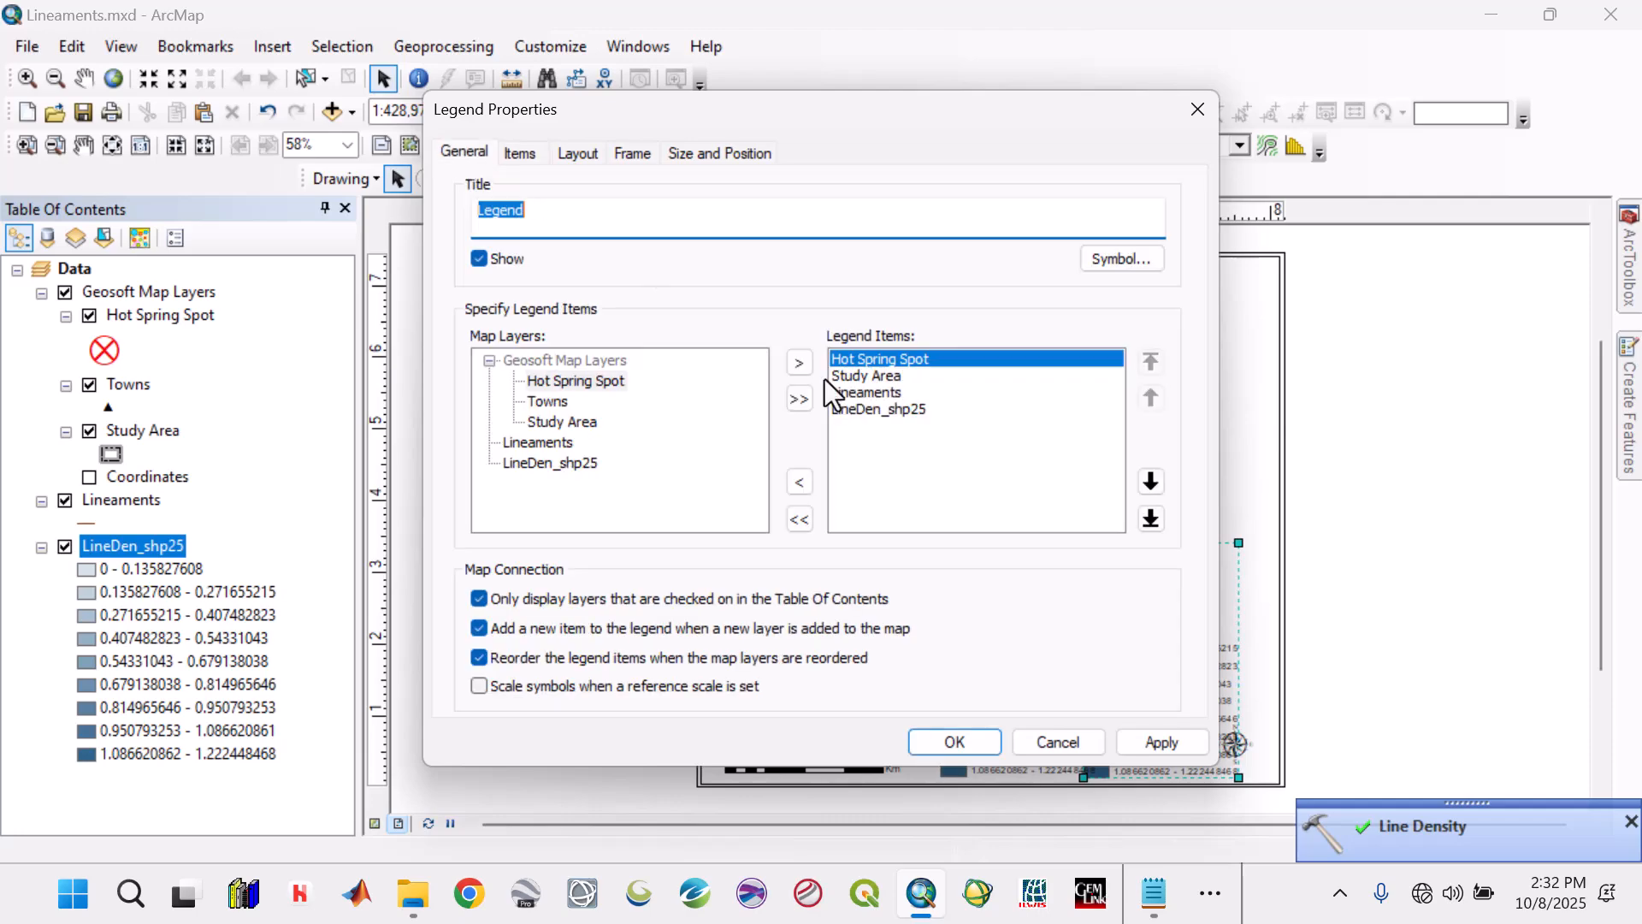
pyautogui.click(885, 410)
pyautogui.click(799, 483)
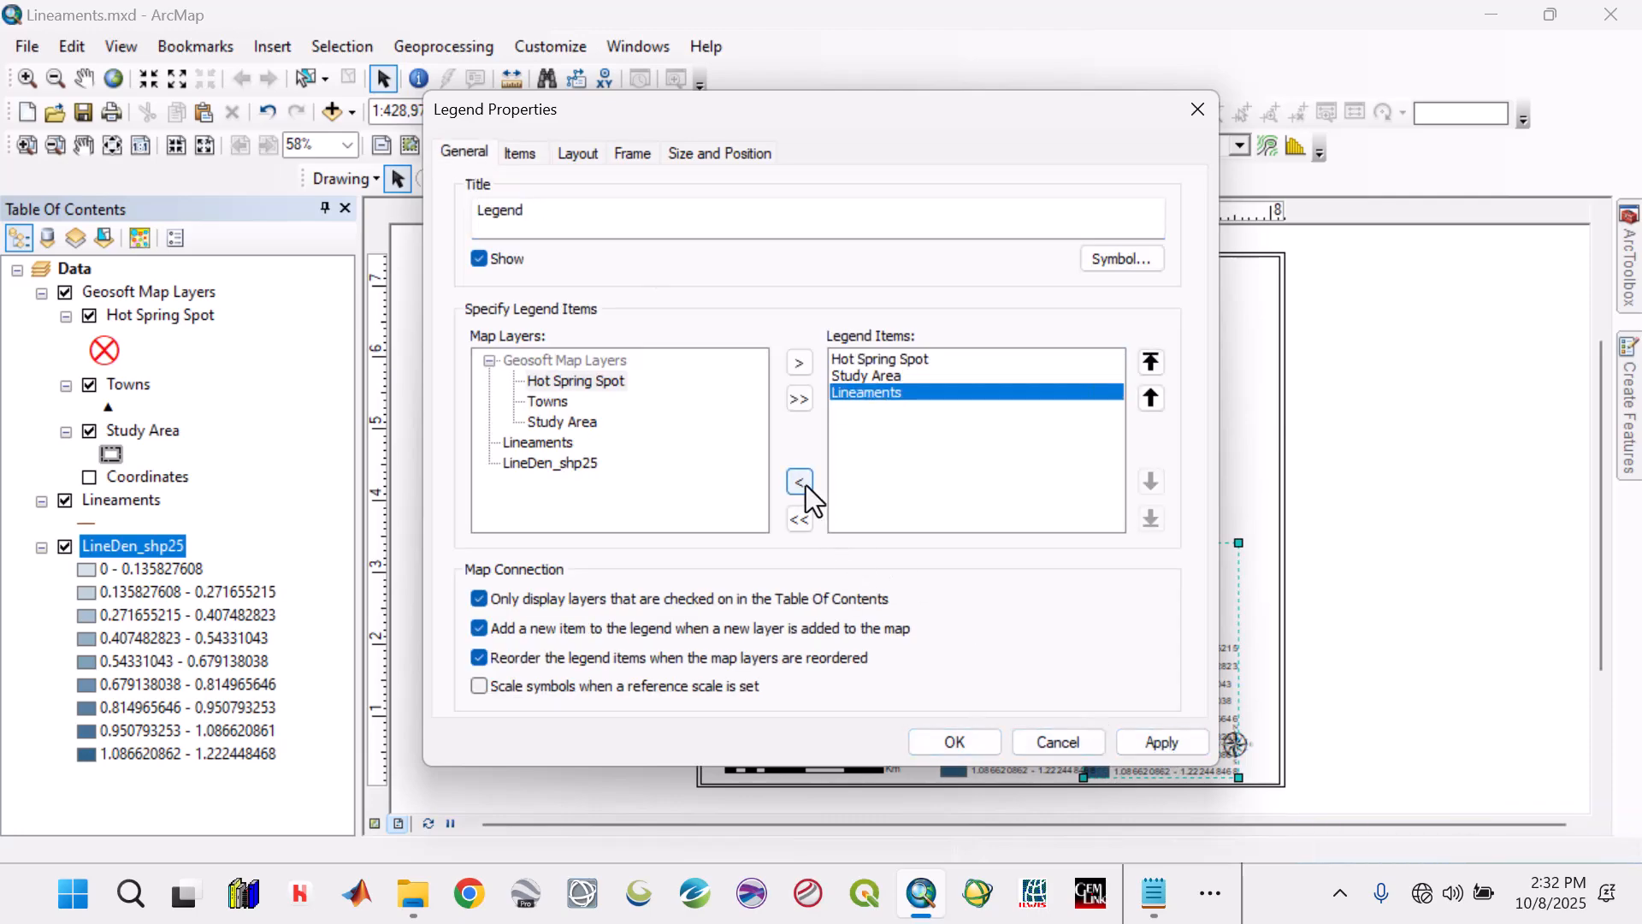
pyautogui.click(1174, 748)
pyautogui.click(960, 733)
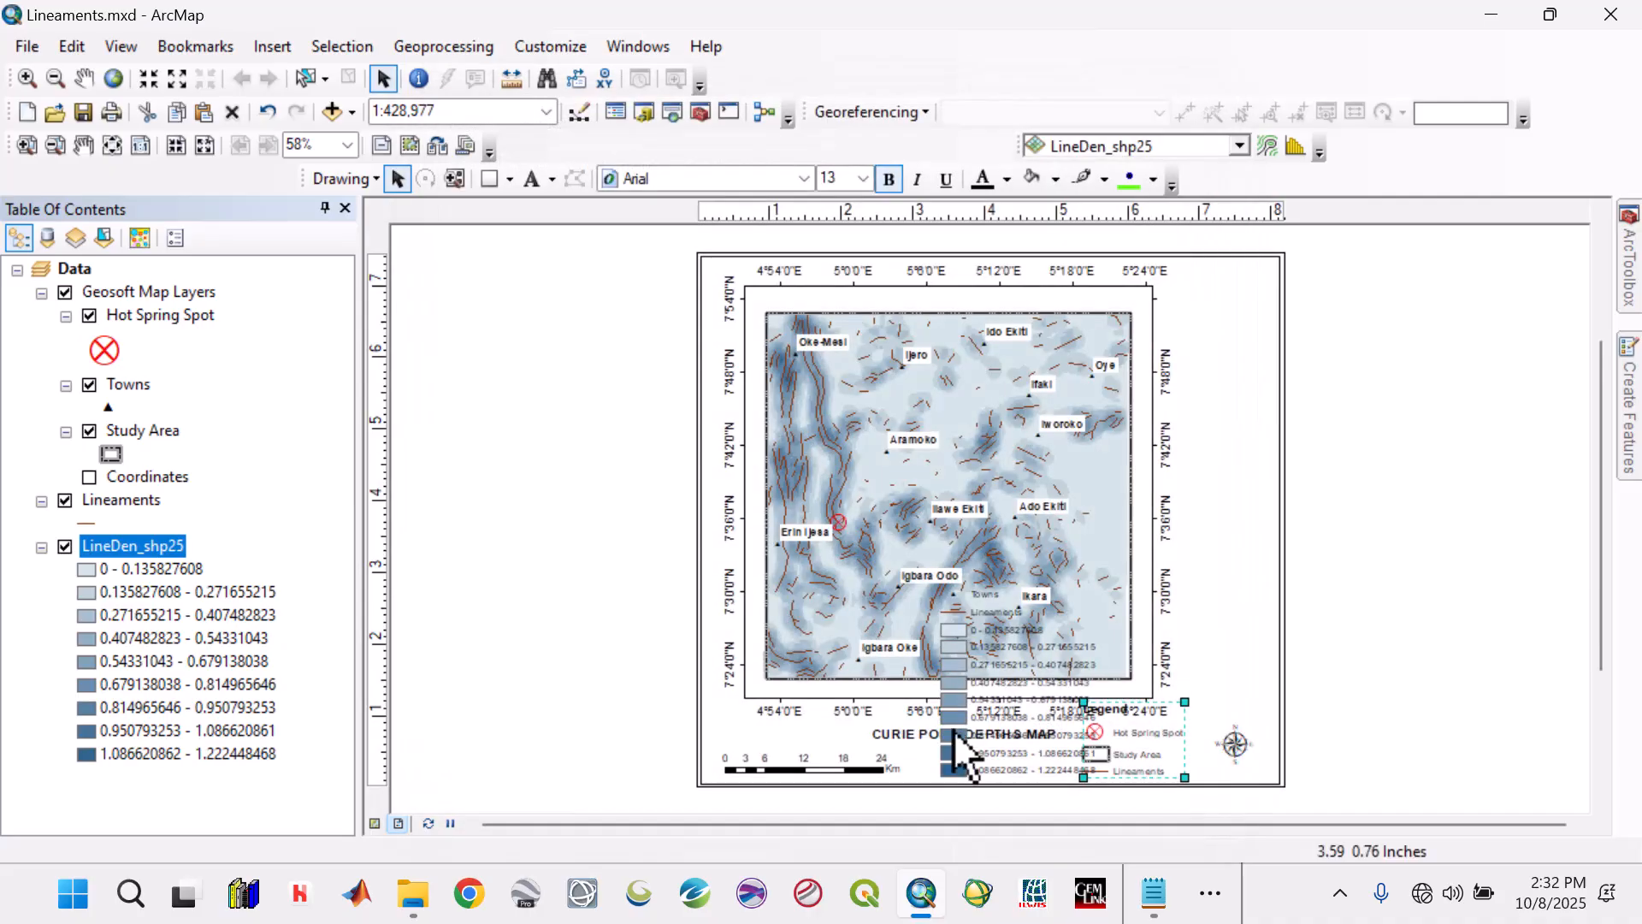
# Remove the LineDen_shp25 item from the untitled legend containing Towns and Lineaments.
pyautogui.doubleClick(953, 731)
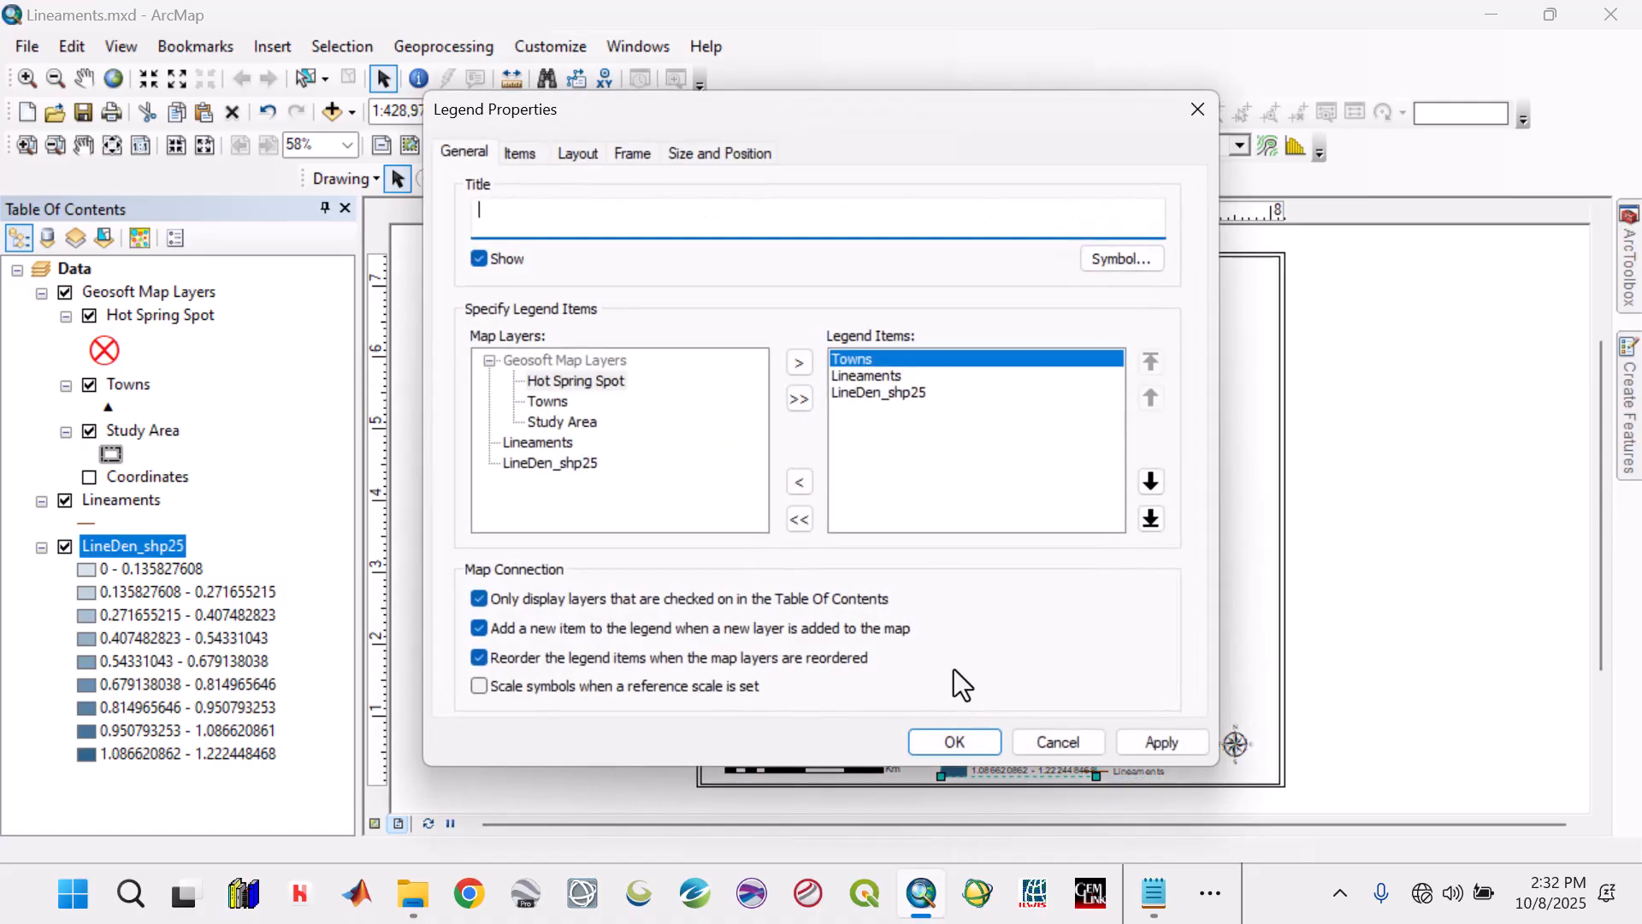
pyautogui.click(848, 395)
pyautogui.click(800, 483)
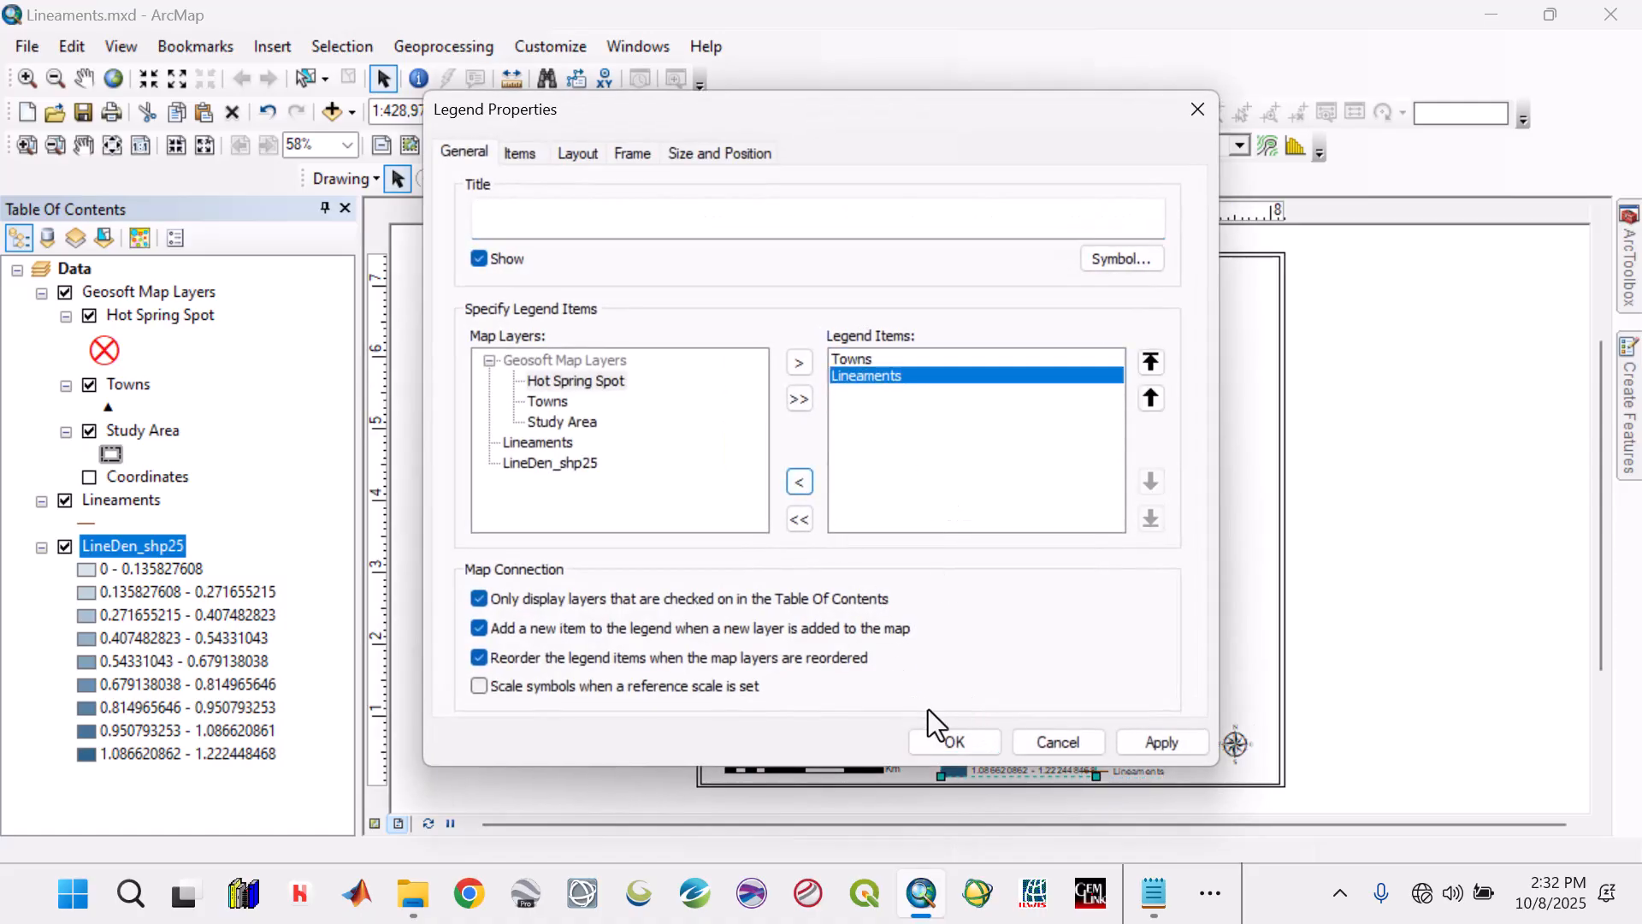
pyautogui.click(1160, 742)
pyautogui.click(978, 736)
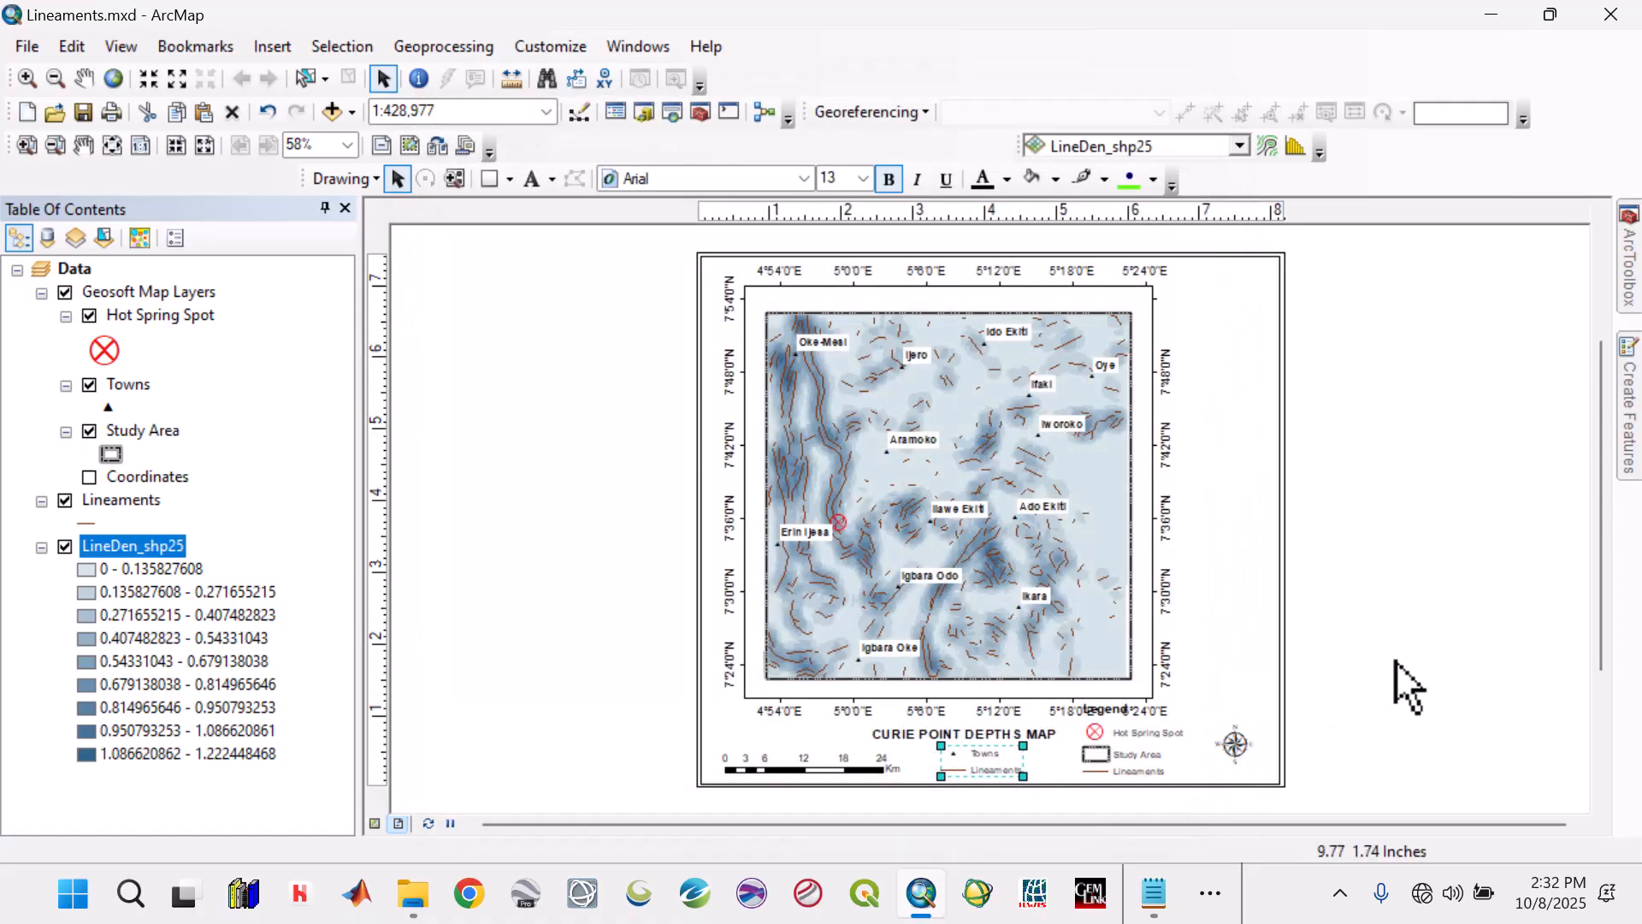
pyautogui.click(1394, 660)
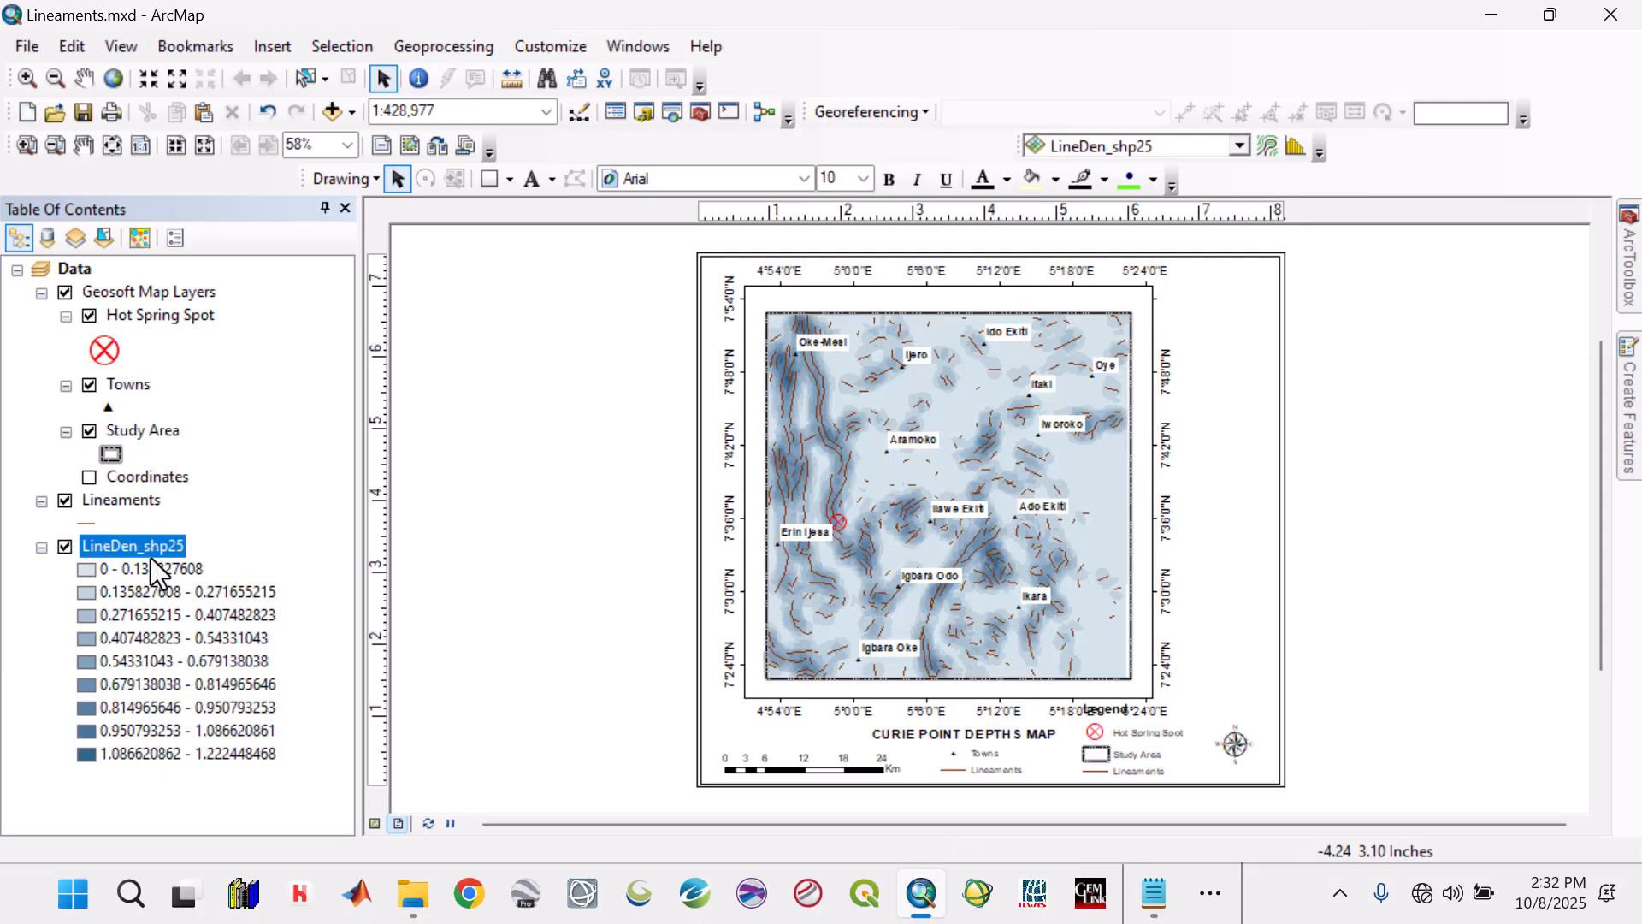
# Start the Resample tool from the Raster Processing toolset of Data Management Tools.
pyautogui.click(1629, 261)
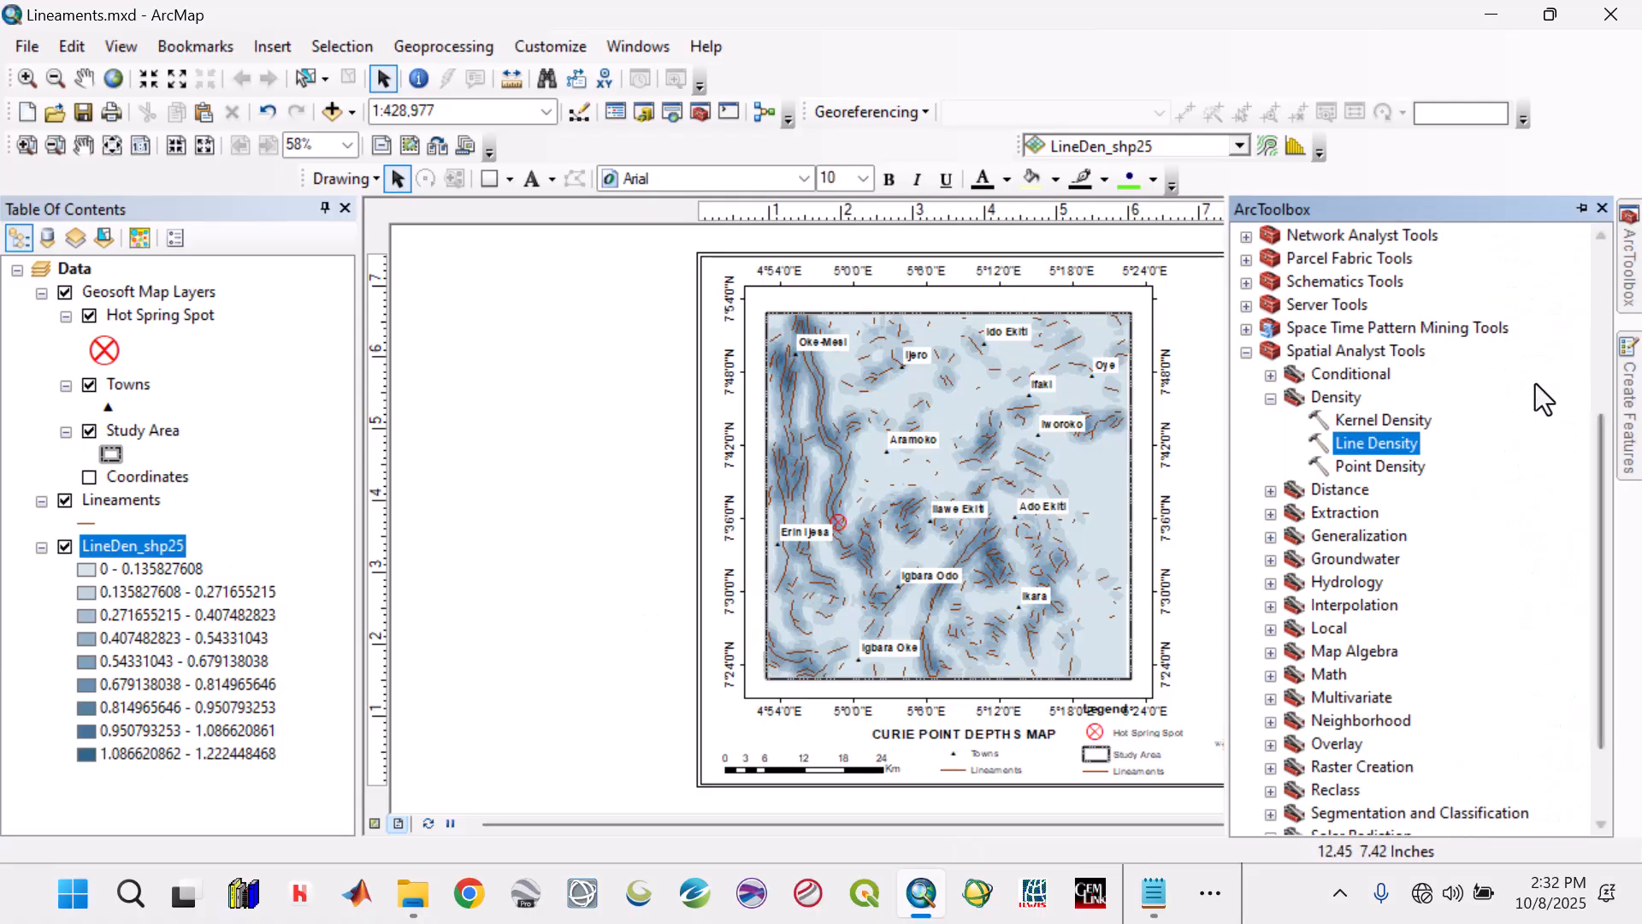
pyautogui.click(1271, 399)
pyautogui.click(1247, 351)
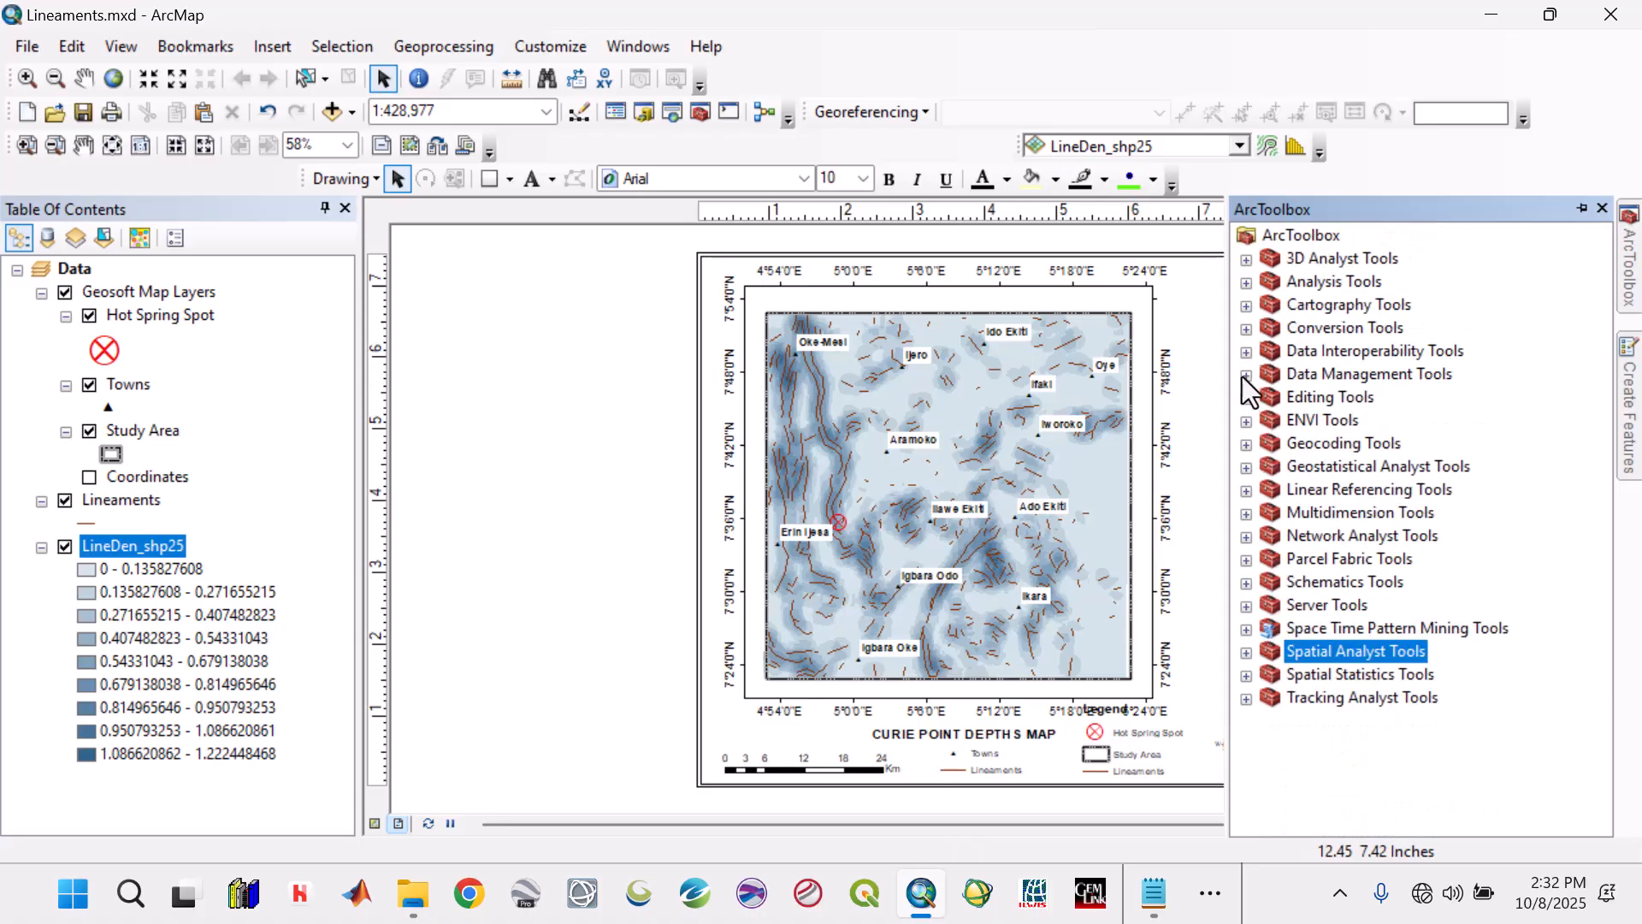
pyautogui.click(1246, 376)
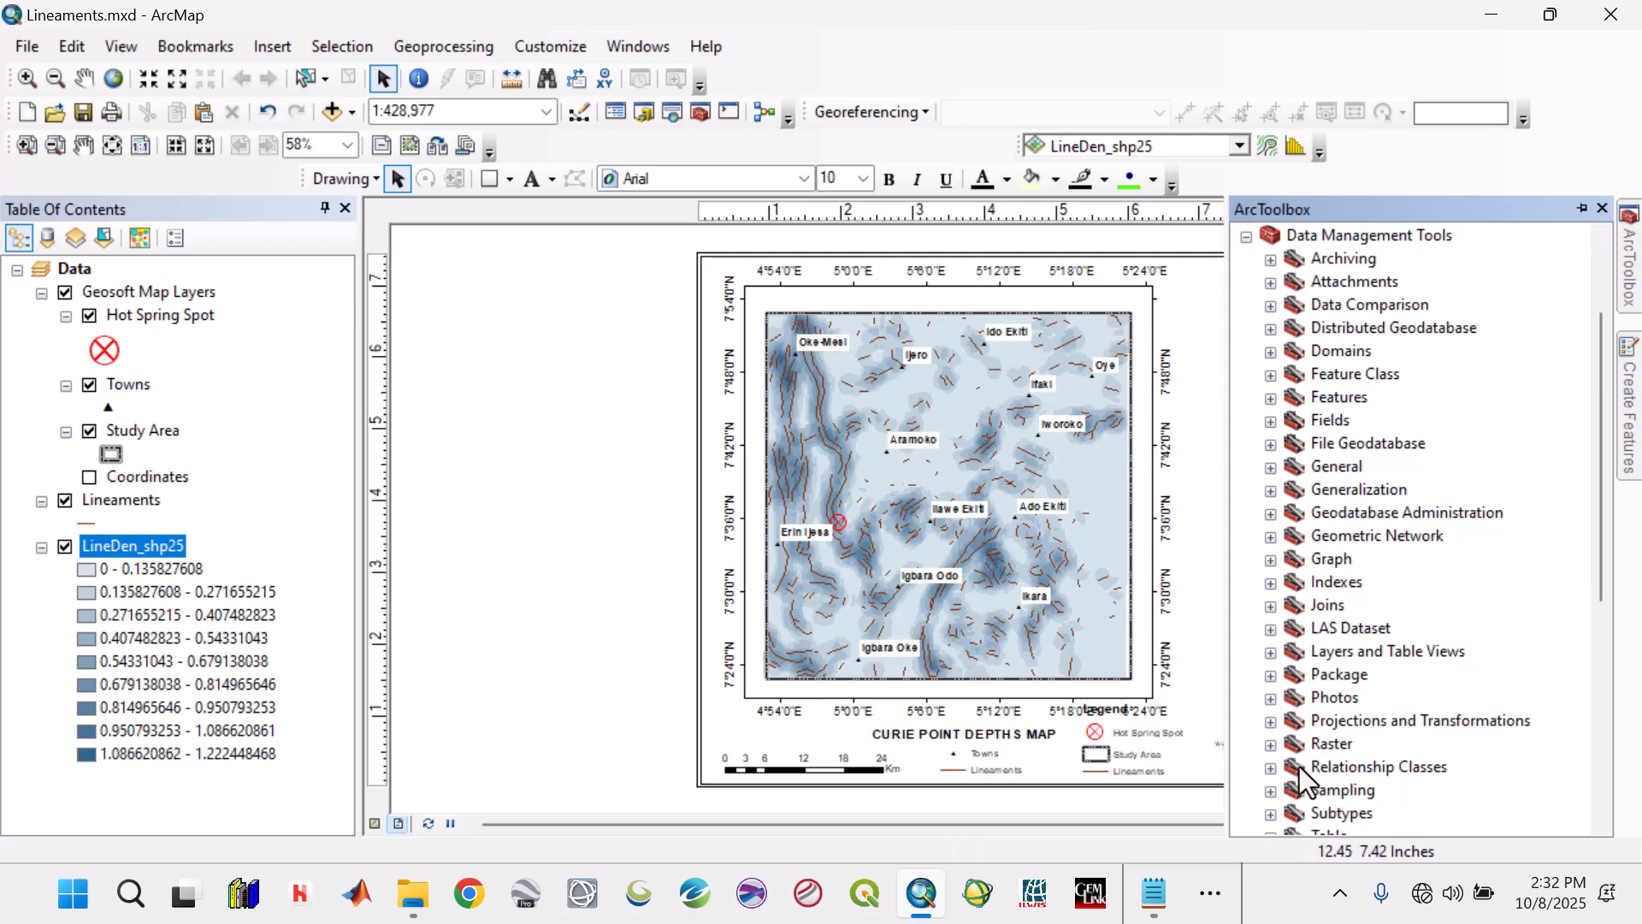
pyautogui.click(1274, 791)
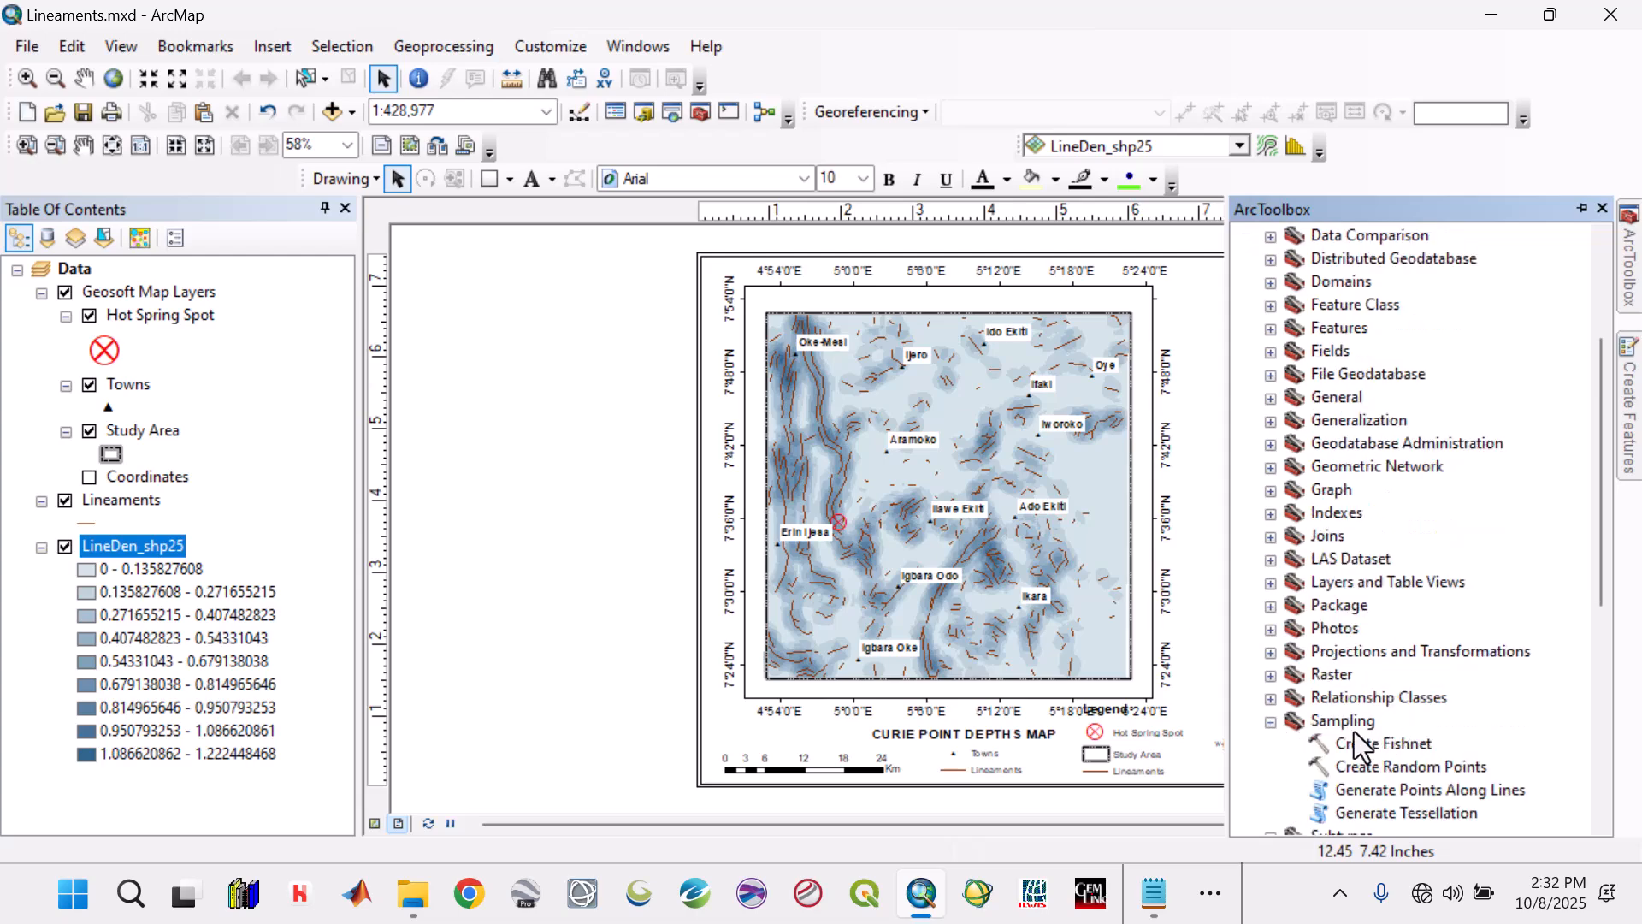
pyautogui.click(1272, 721)
pyautogui.click(1271, 675)
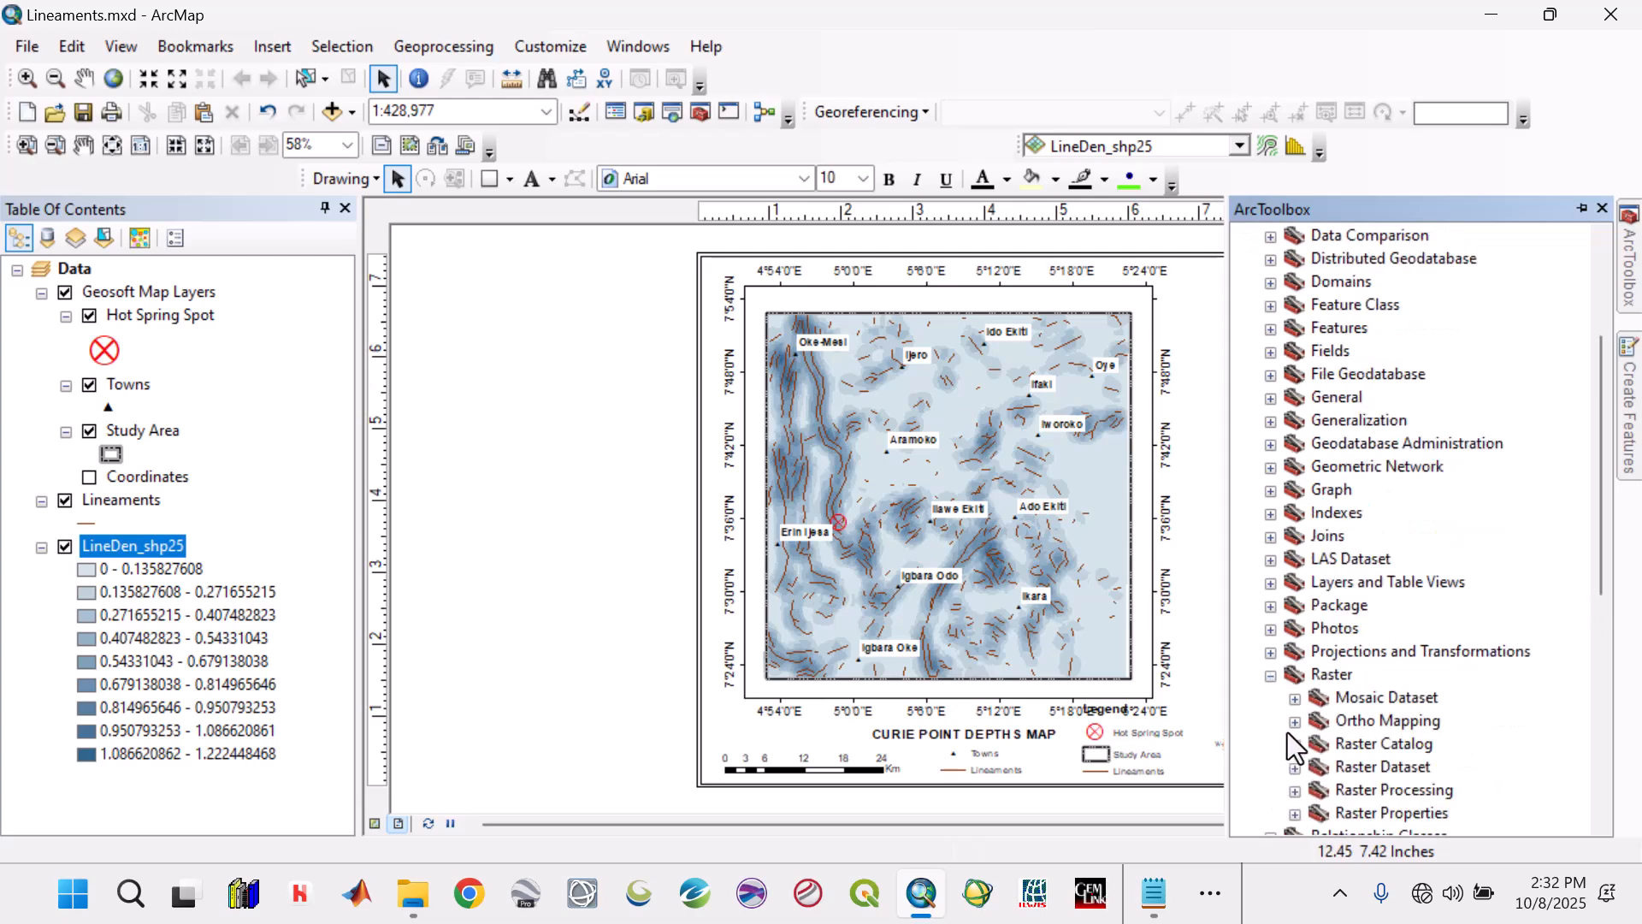
pyautogui.scroll(-1, 1297, 746)
pyautogui.click(1296, 725)
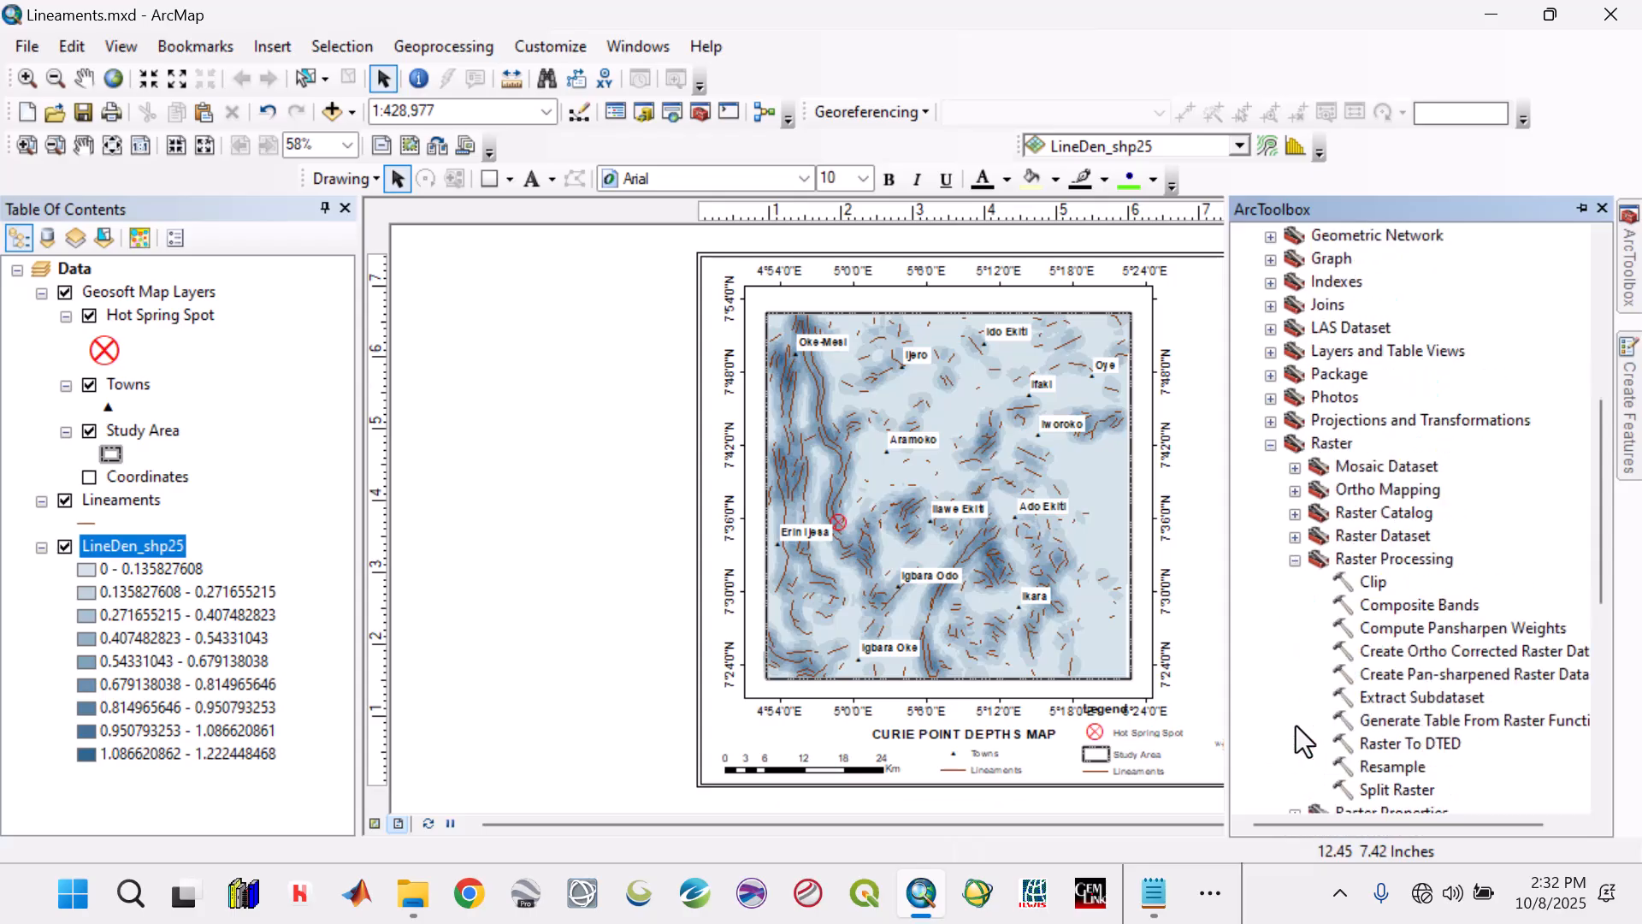
pyautogui.doubleClick(1375, 763)
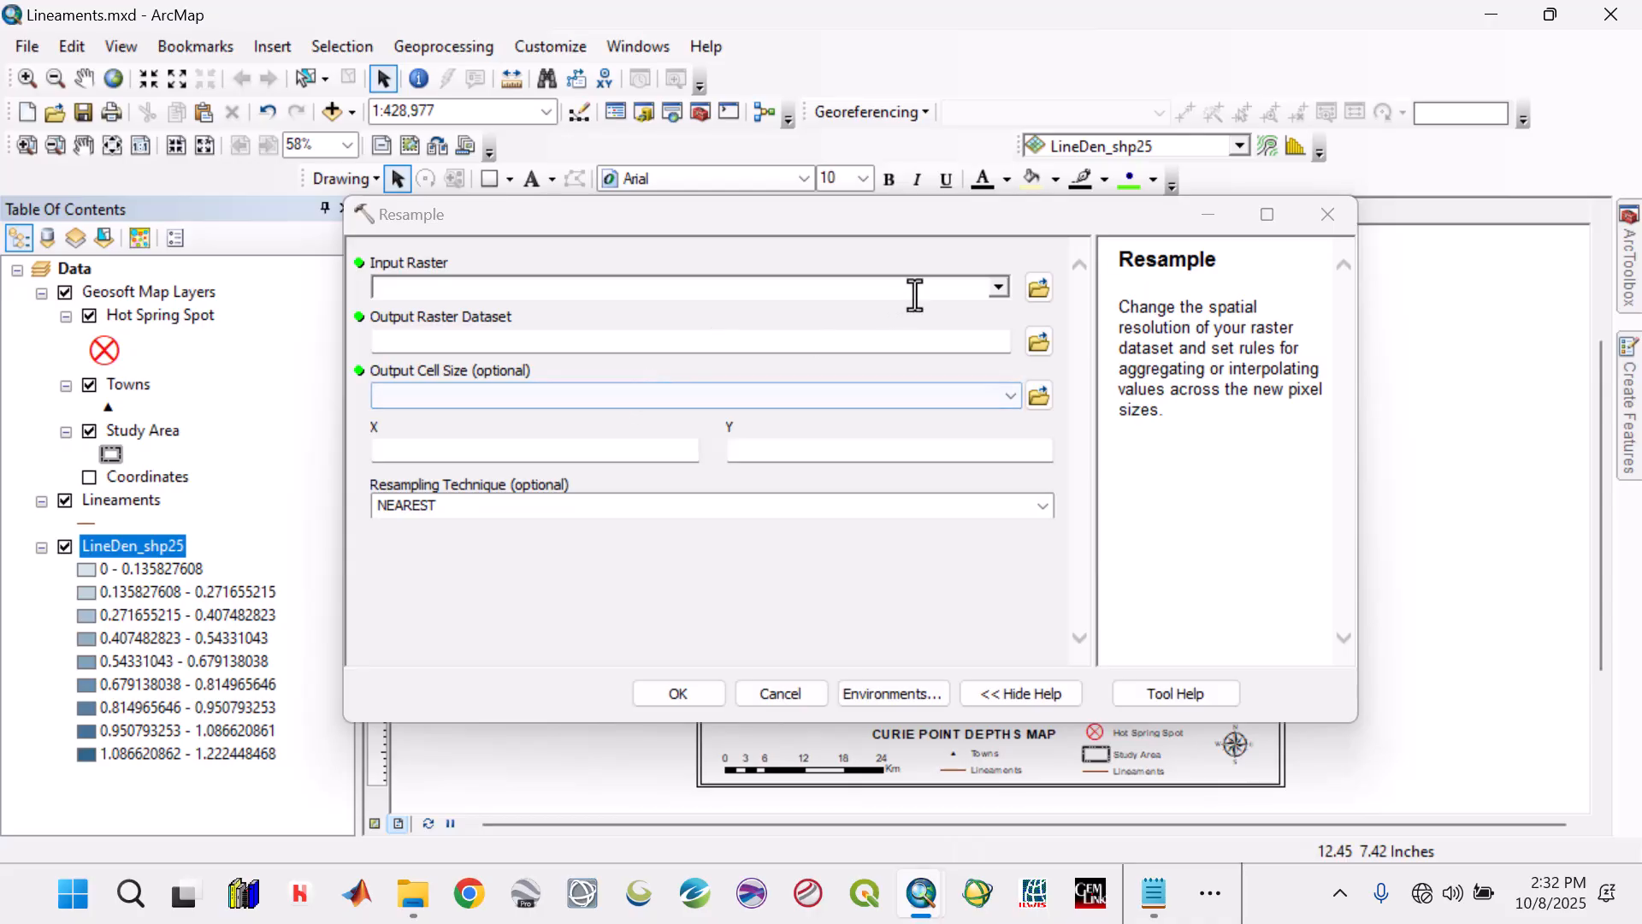
# Set LineDen_shp25 as the Resample input raster with an output cell size of 30 in both X and Y.
pyautogui.click(1000, 288)
pyautogui.click(495, 311)
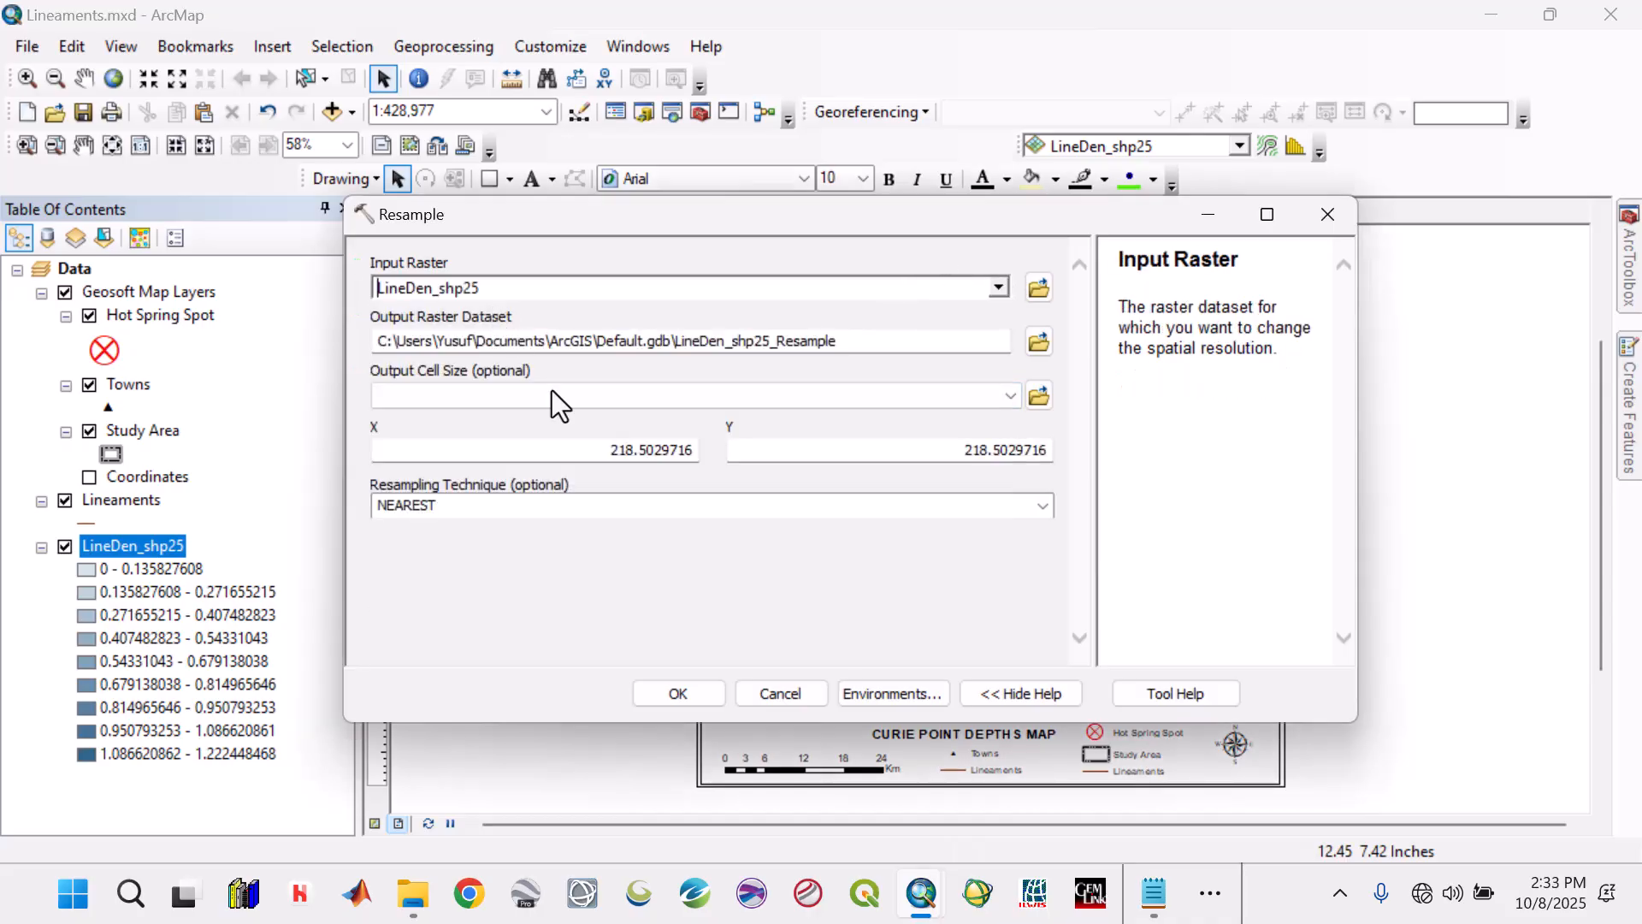
pyautogui.doubleClick(680, 451)
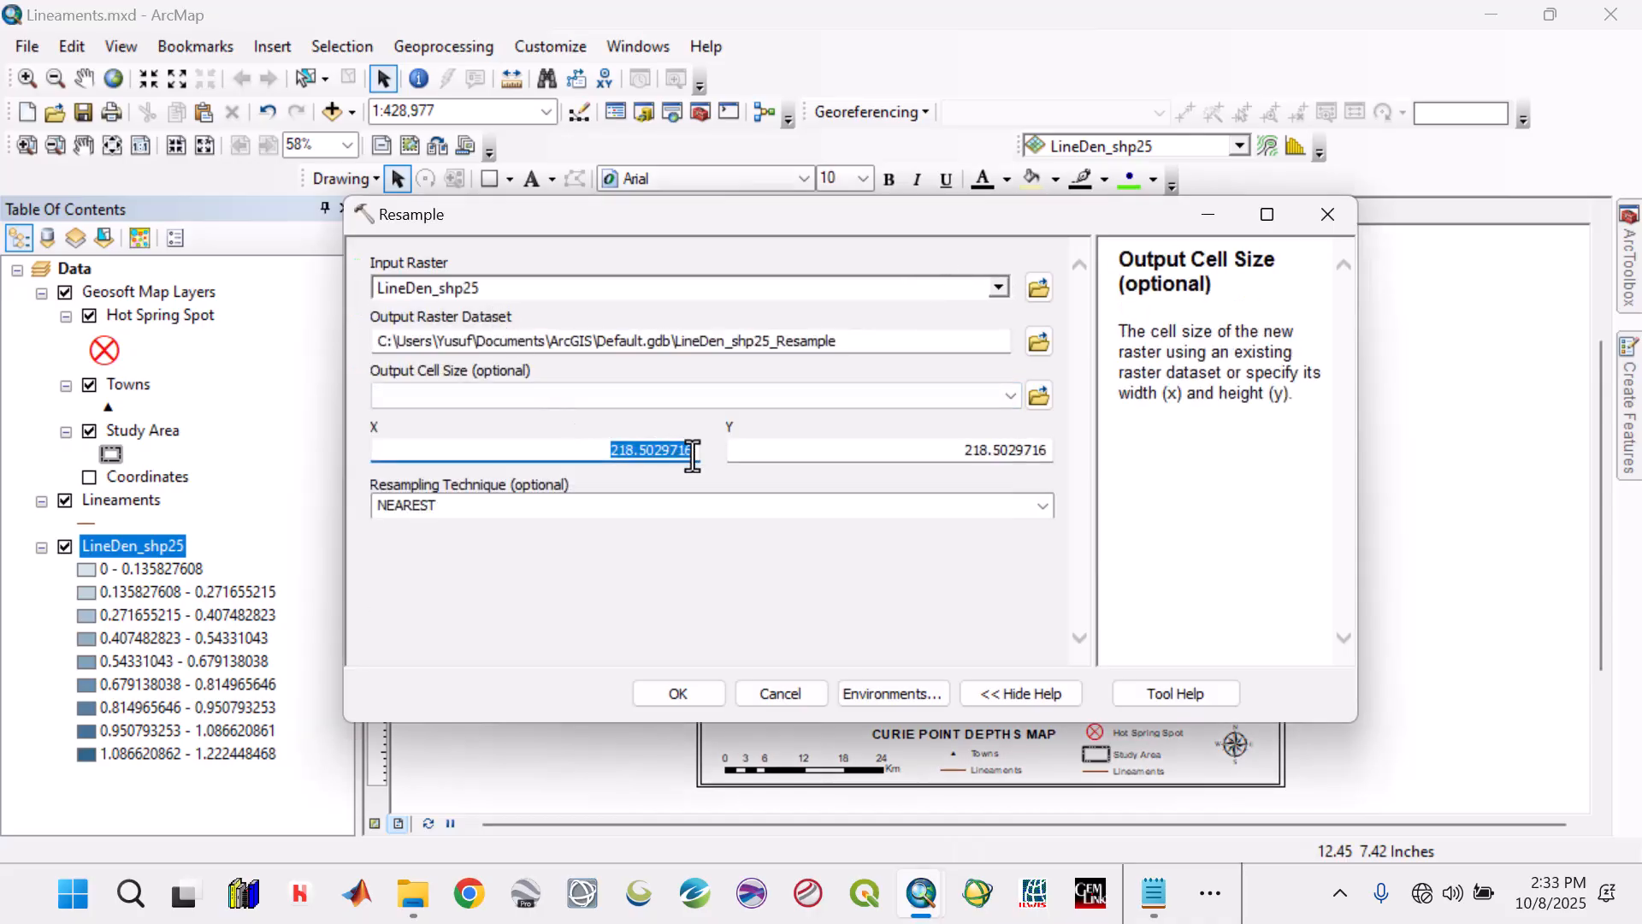
pyautogui.write('30')
pyautogui.doubleClick(1037, 449)
pyautogui.write('30')
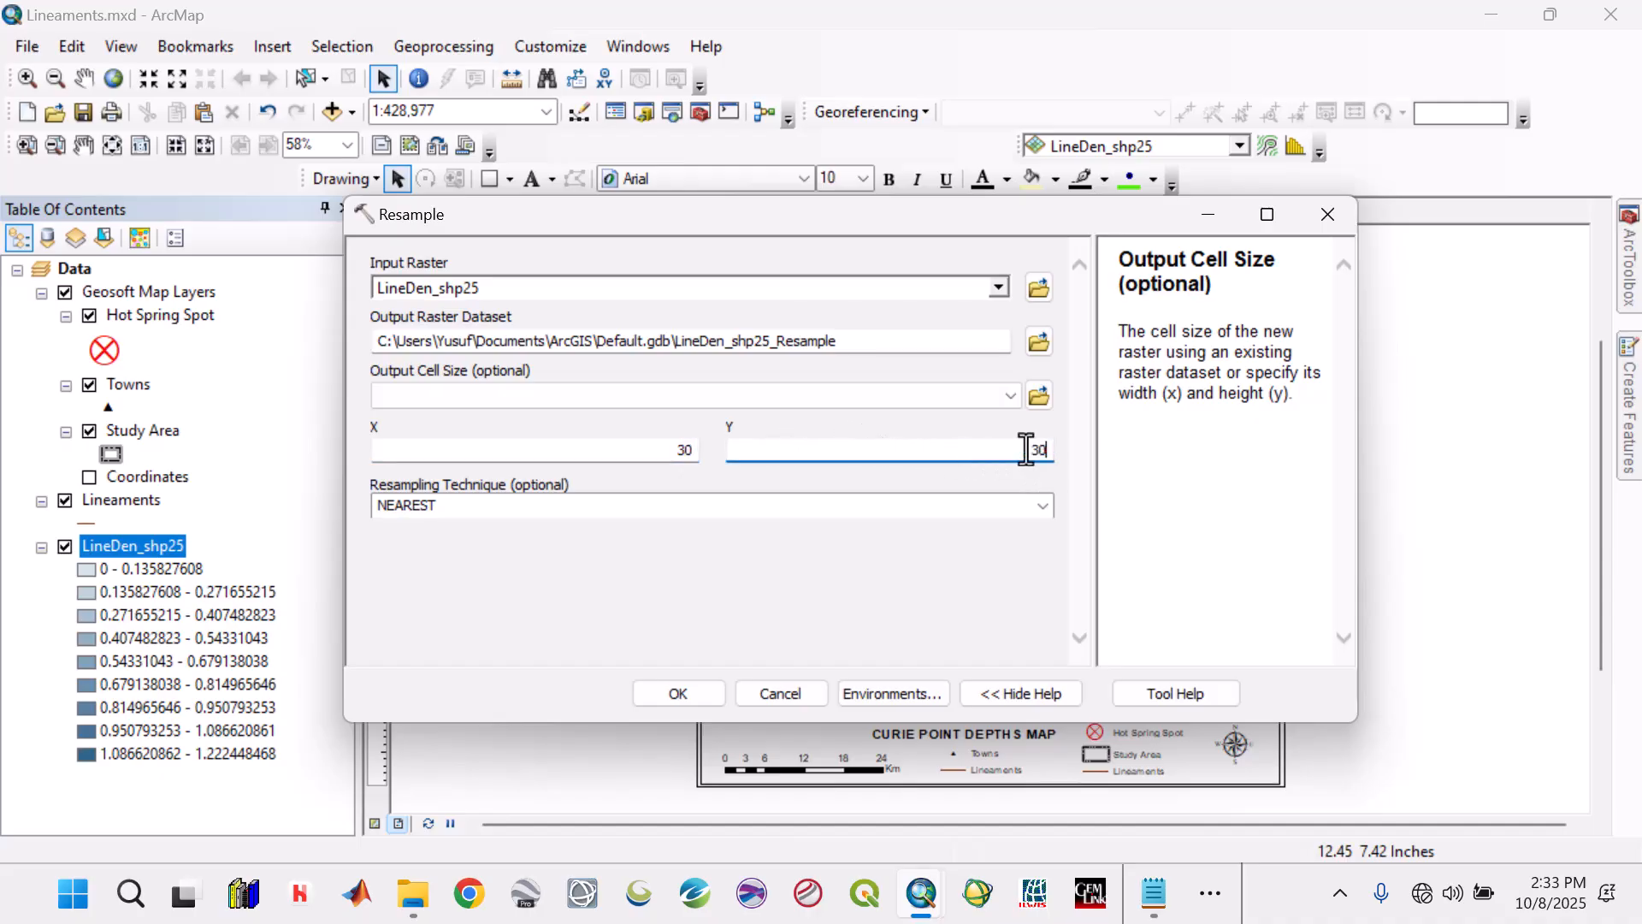
# Check the available output raster locations, and close the Resample tool without running it.
pyautogui.click(1038, 342)
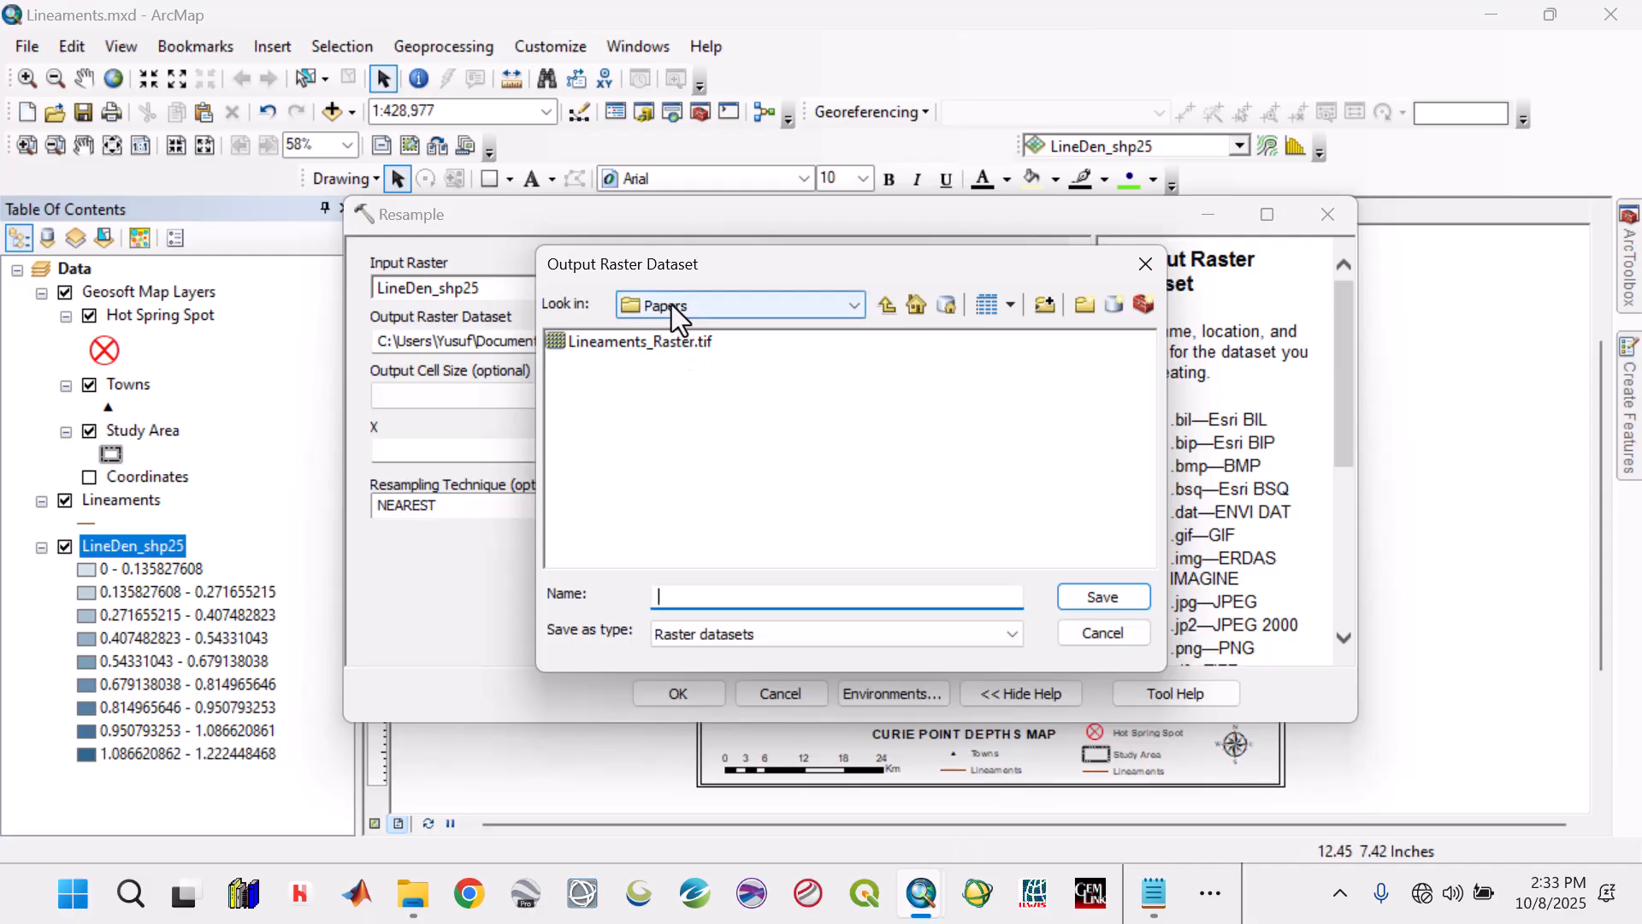
pyautogui.click(859, 306)
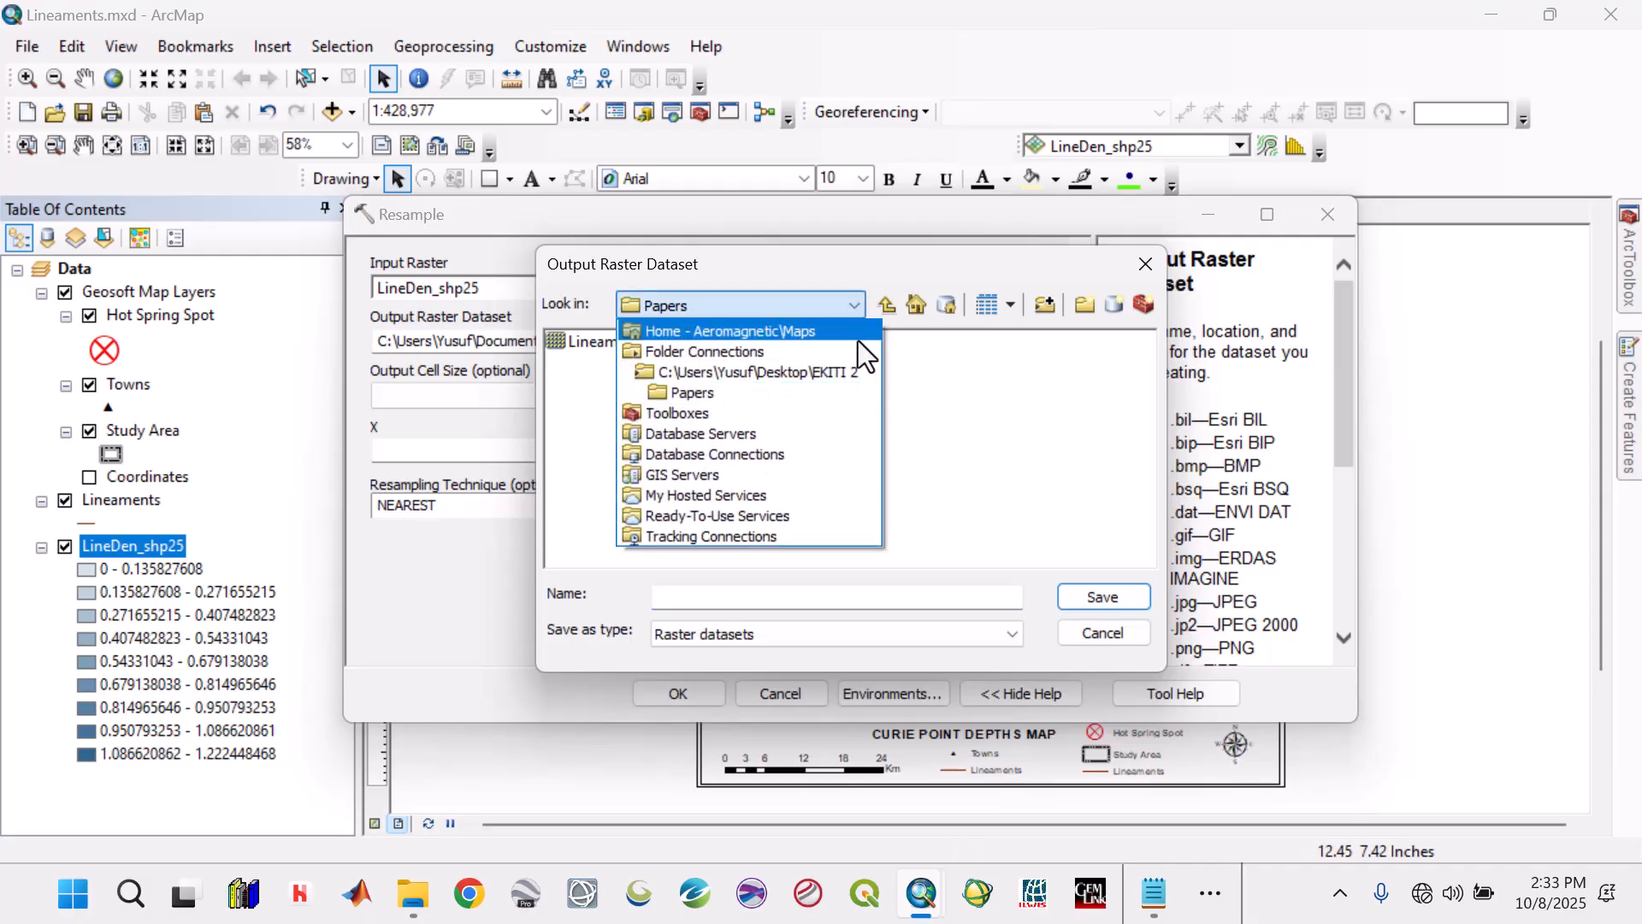
pyautogui.click(1145, 263)
pyautogui.click(1145, 263)
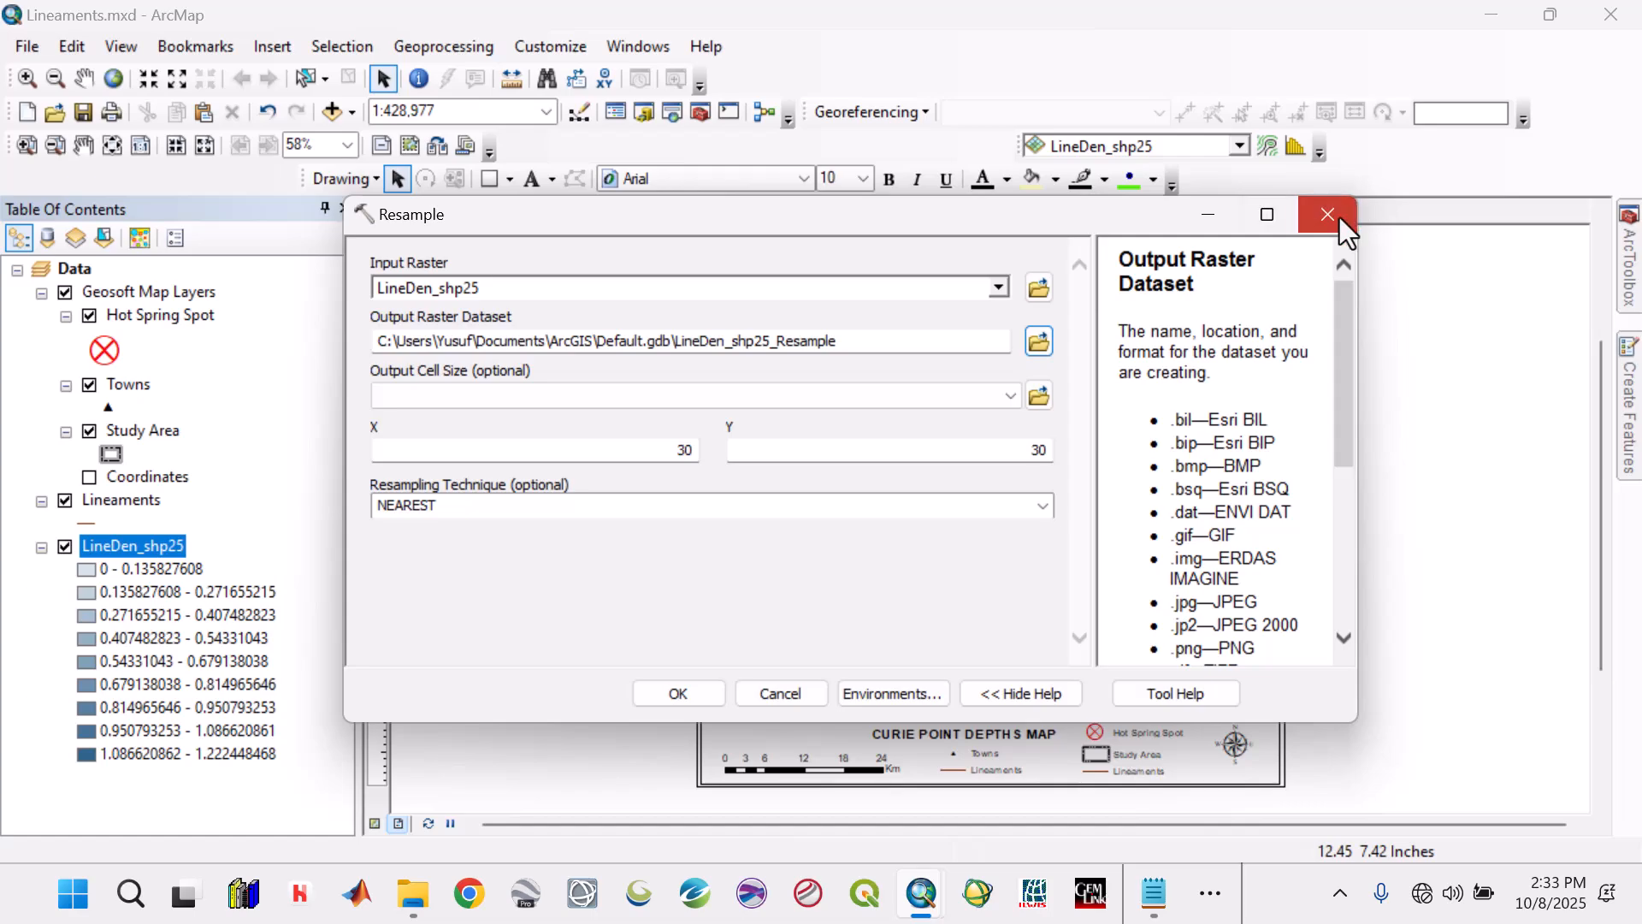
pyautogui.click(1328, 215)
# Remove the LineDen_shp25 layer from the map.
pyautogui.rightClick(132, 540)
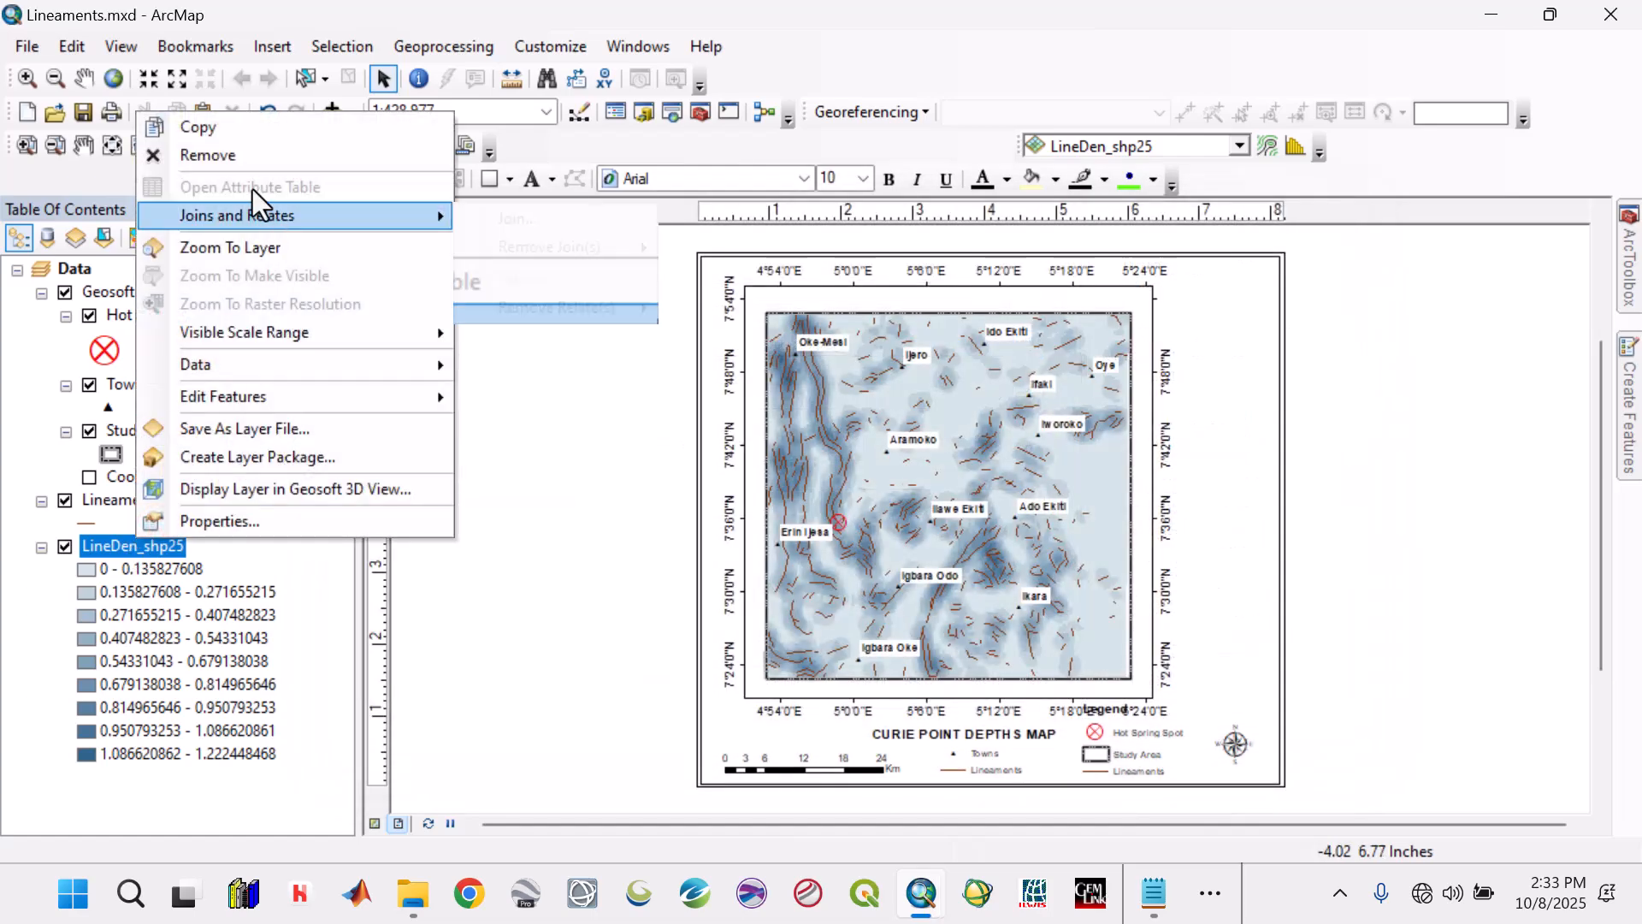
pyautogui.click(238, 158)
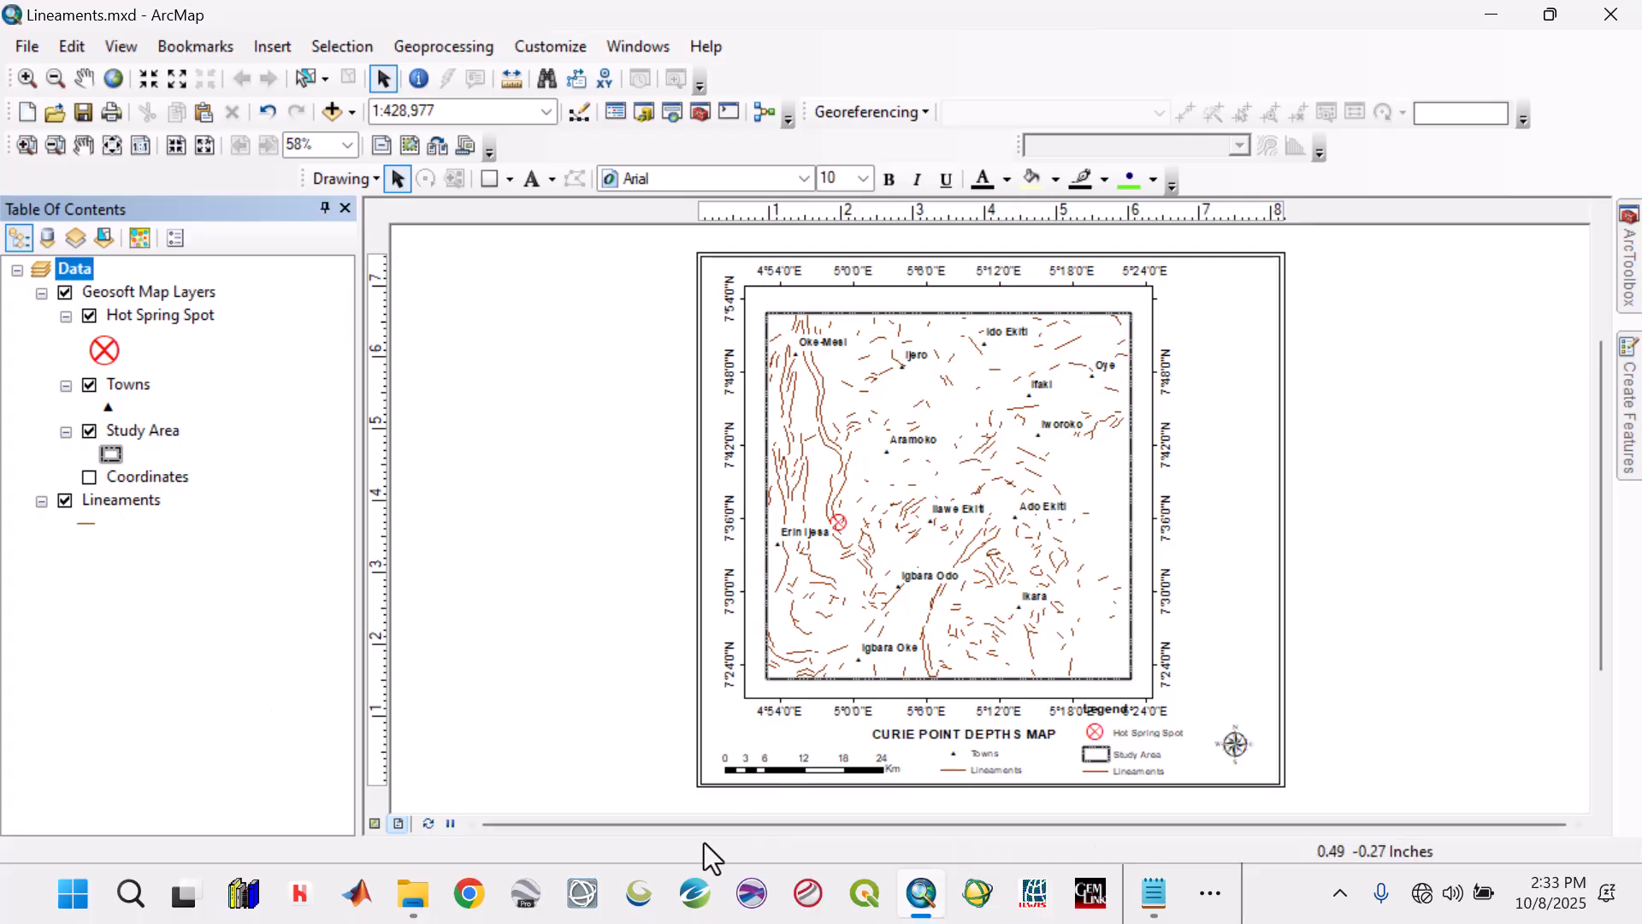
# Switch to File Explorer and cut all the Lineaments_Raster files in the Papers folder of EKITI 2.
pyautogui.doubleClick(1476, 10)
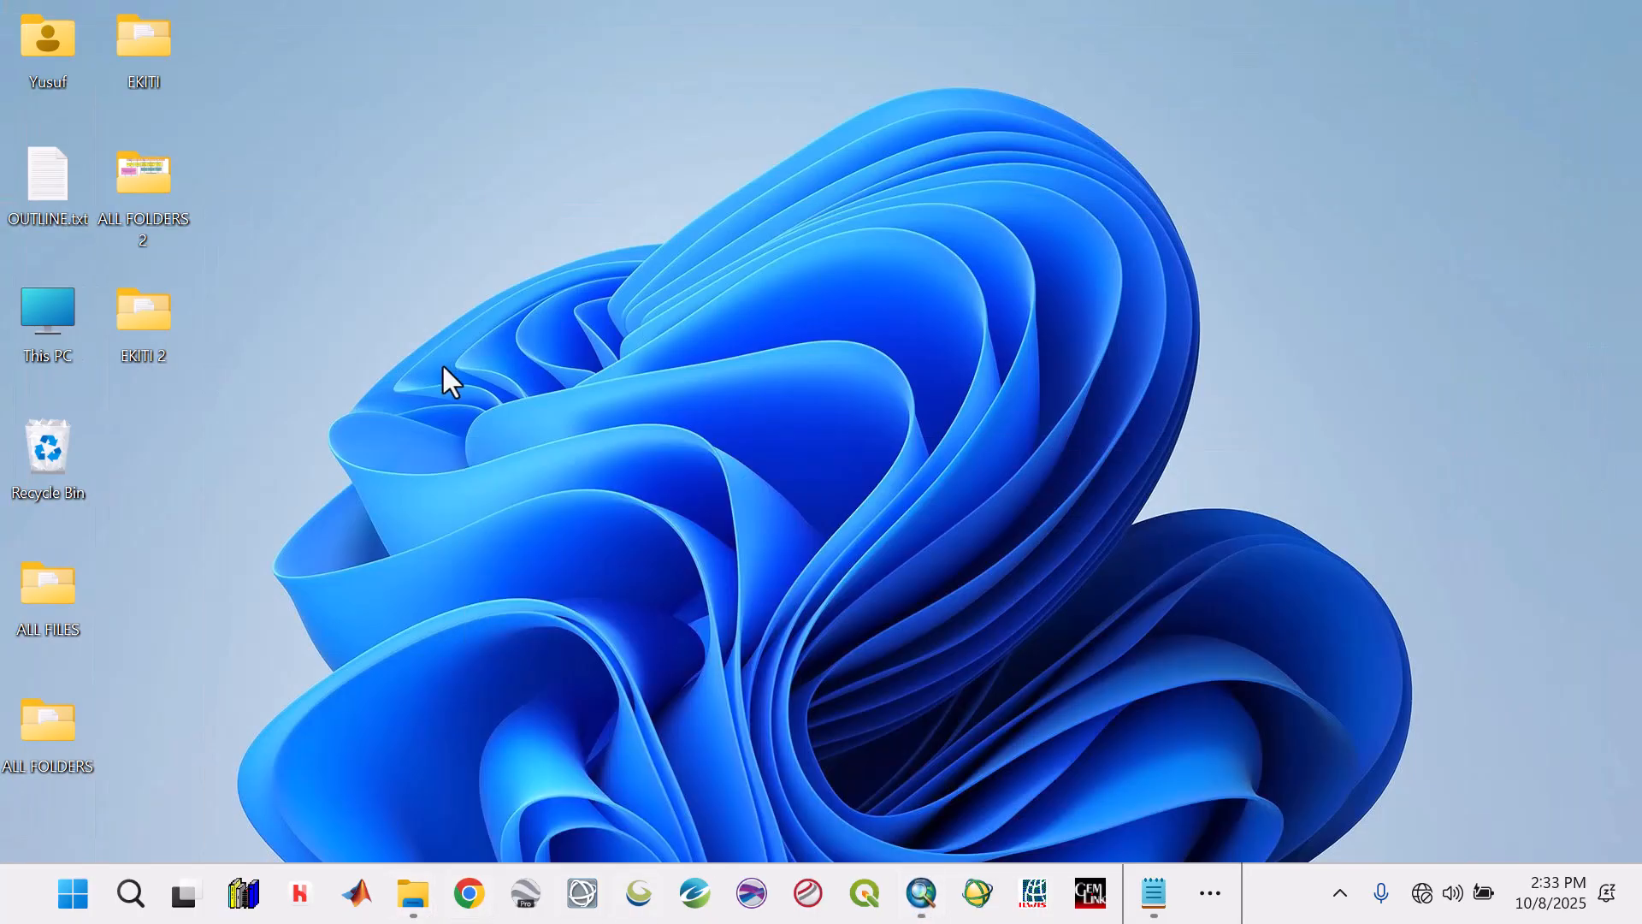
pyautogui.doubleClick(157, 317)
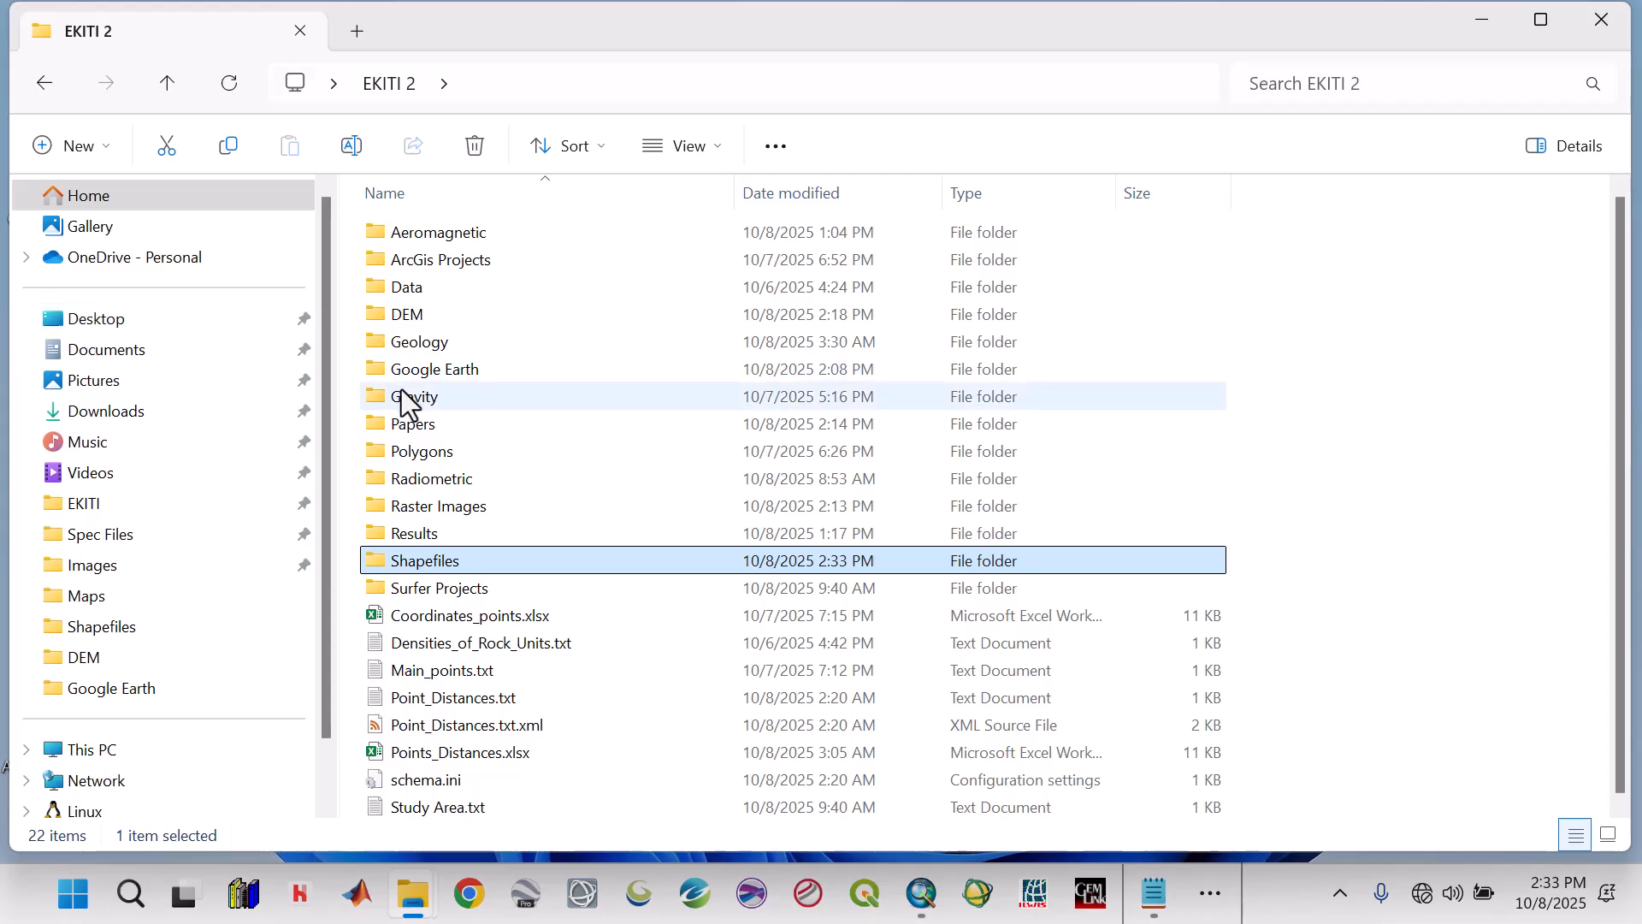
pyautogui.click(409, 422)
pyautogui.doubleClick(414, 428)
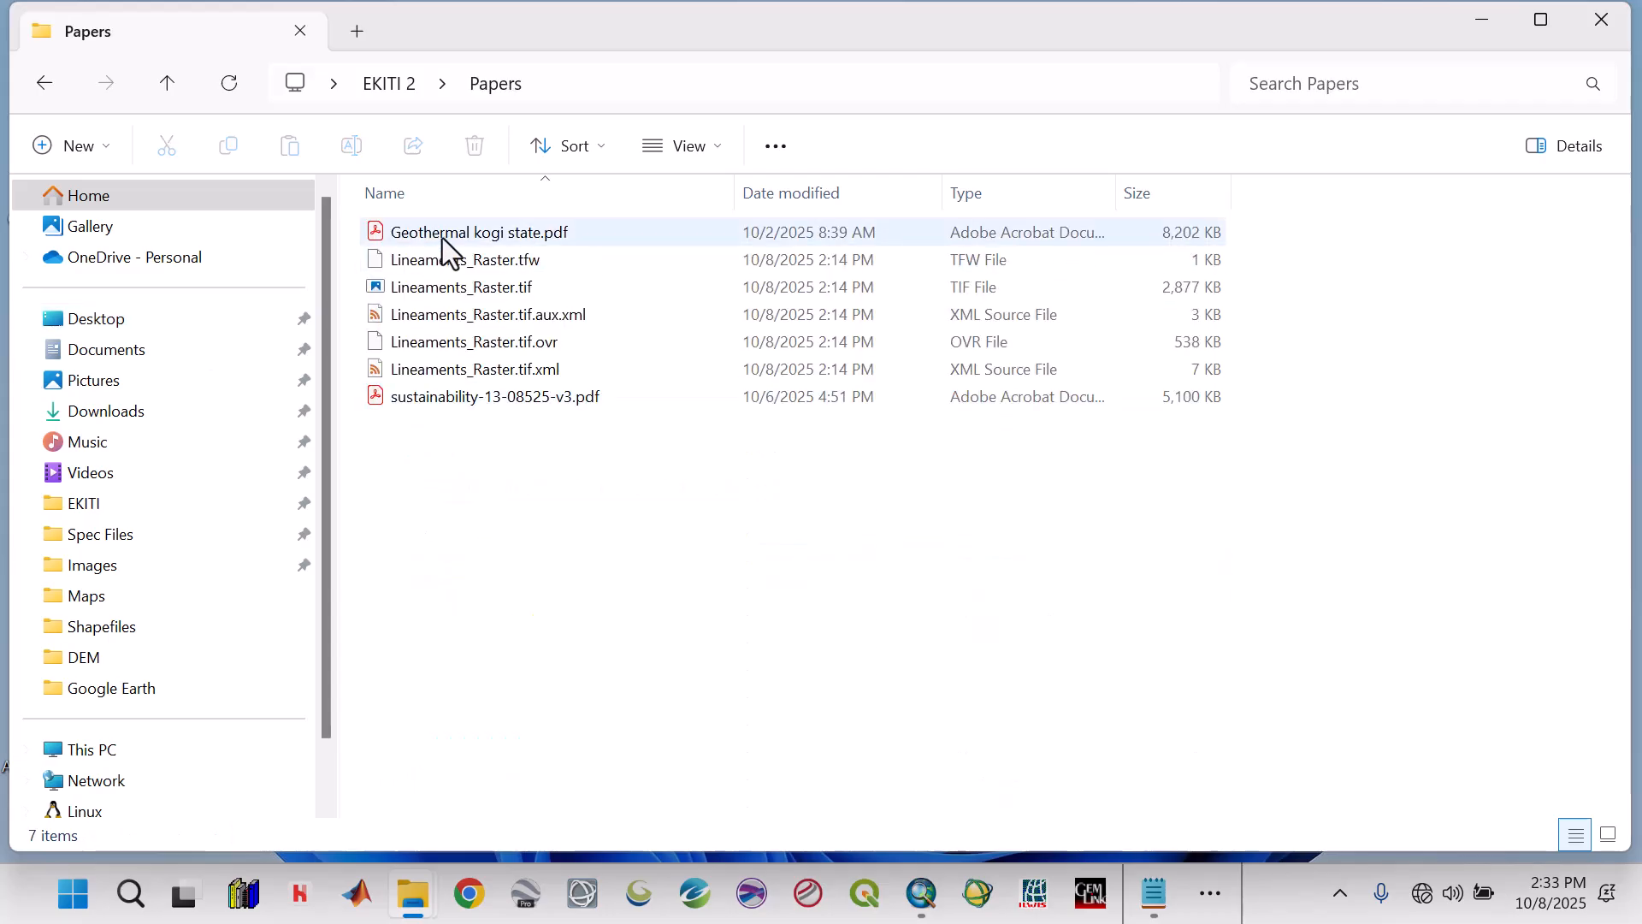
pyautogui.click(434, 285)
pyautogui.click(443, 258)
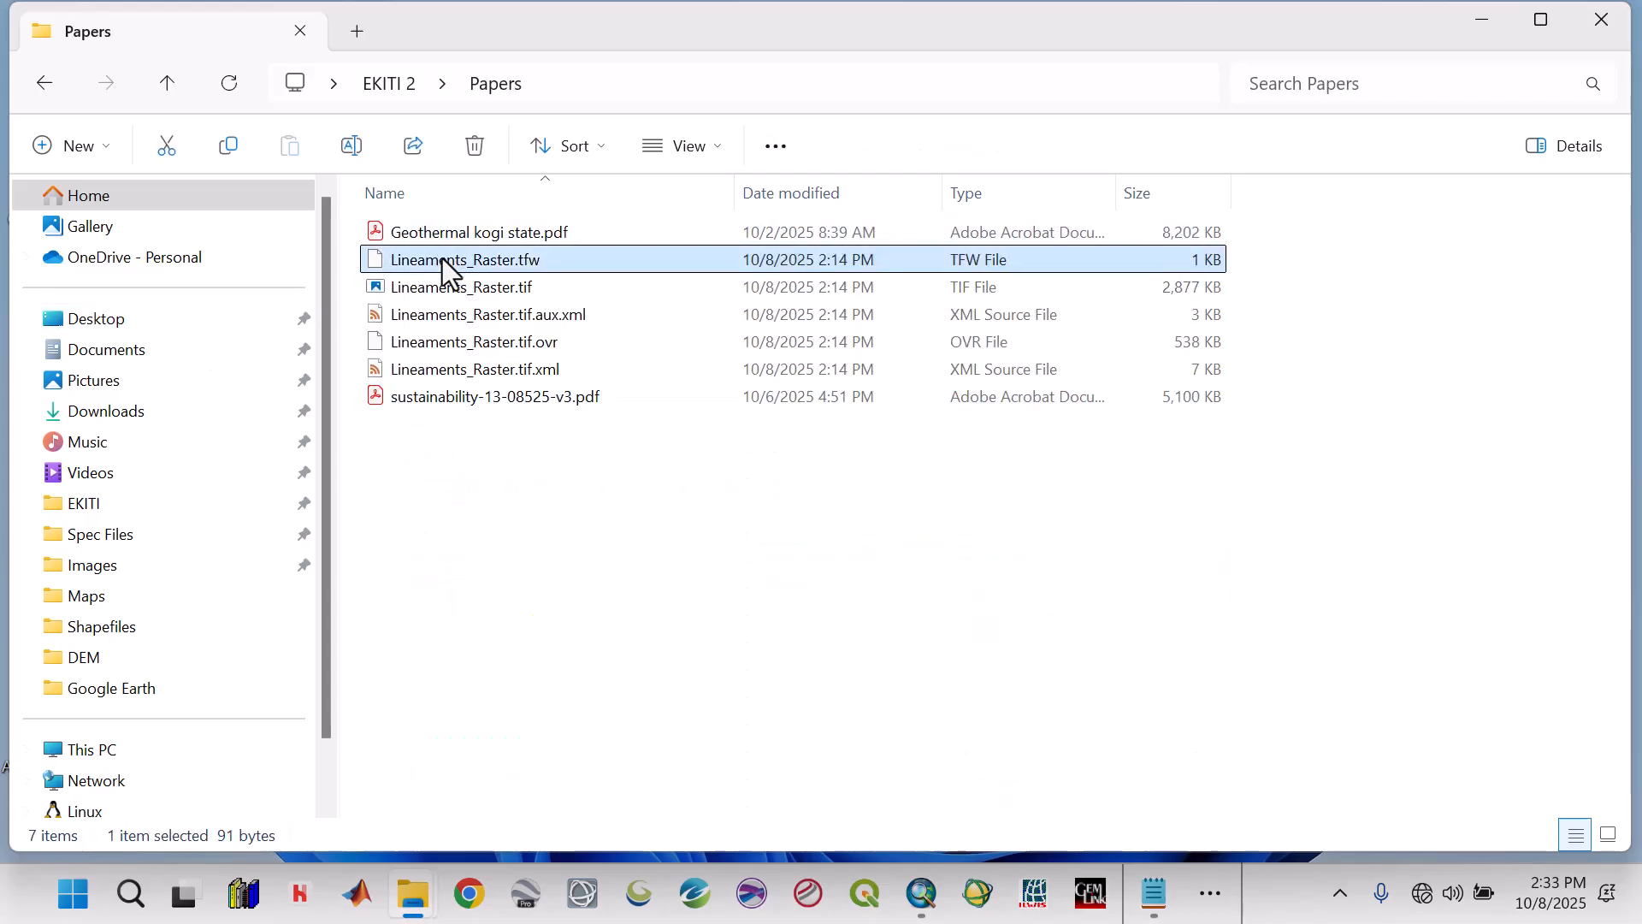
pyautogui.keyDown('shift'); pyautogui.click(443, 373); pyautogui.keyUp('shift')
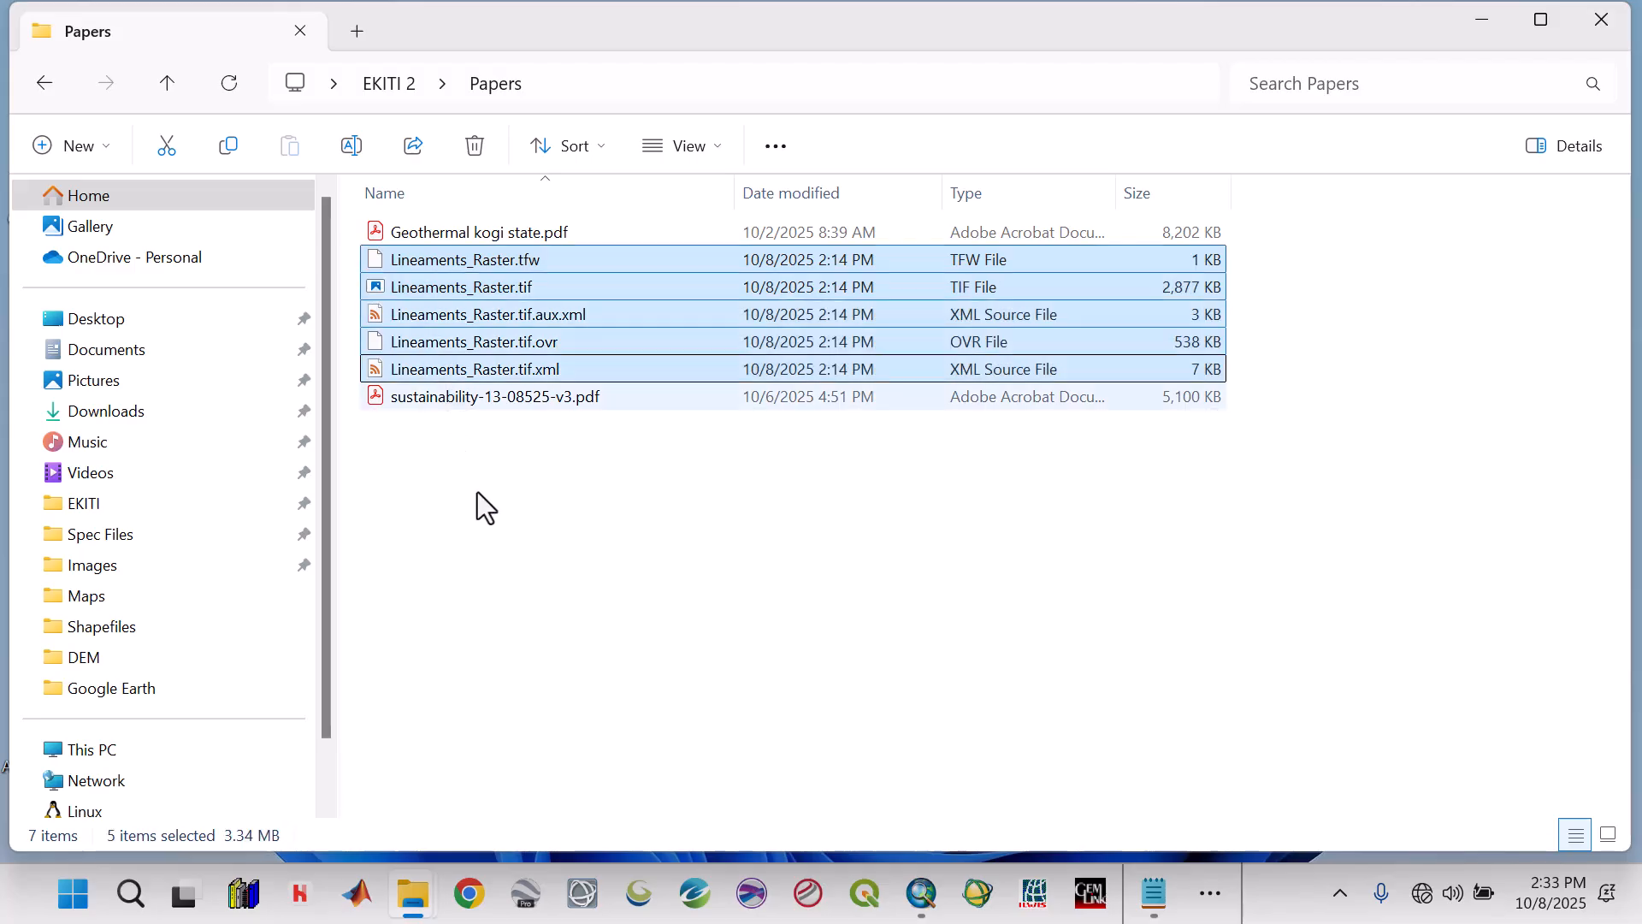
pyautogui.hotkey('ctrl', 'c')
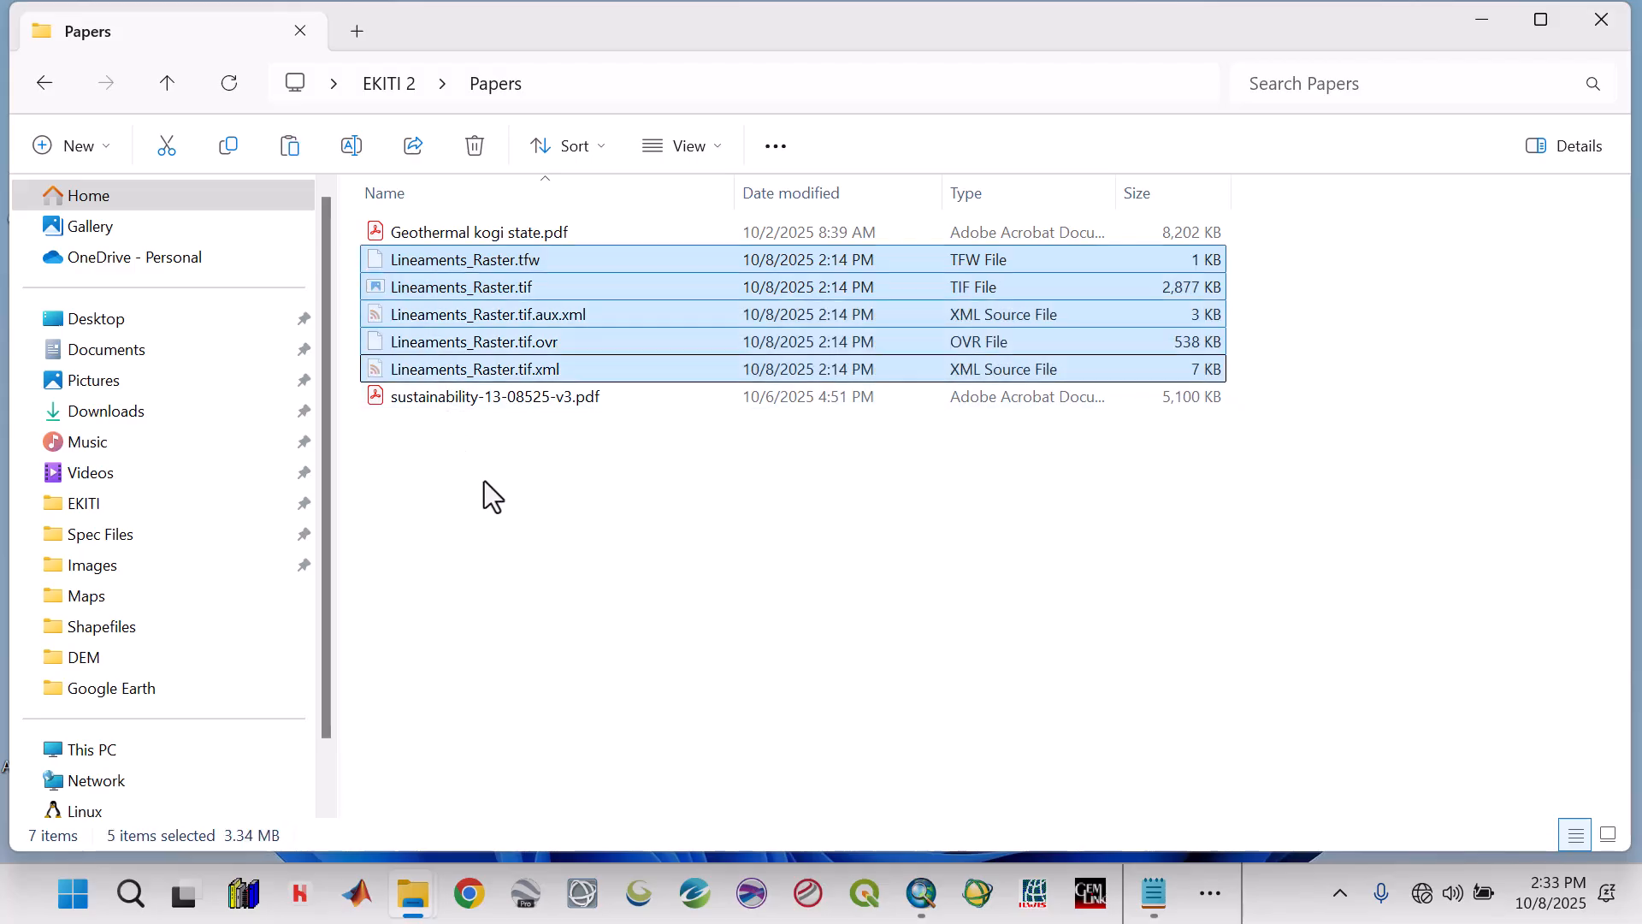
# Paste the Lineaments_Raster files into the Raster Images folder of EKITI 2.
pyautogui.click(167, 74)
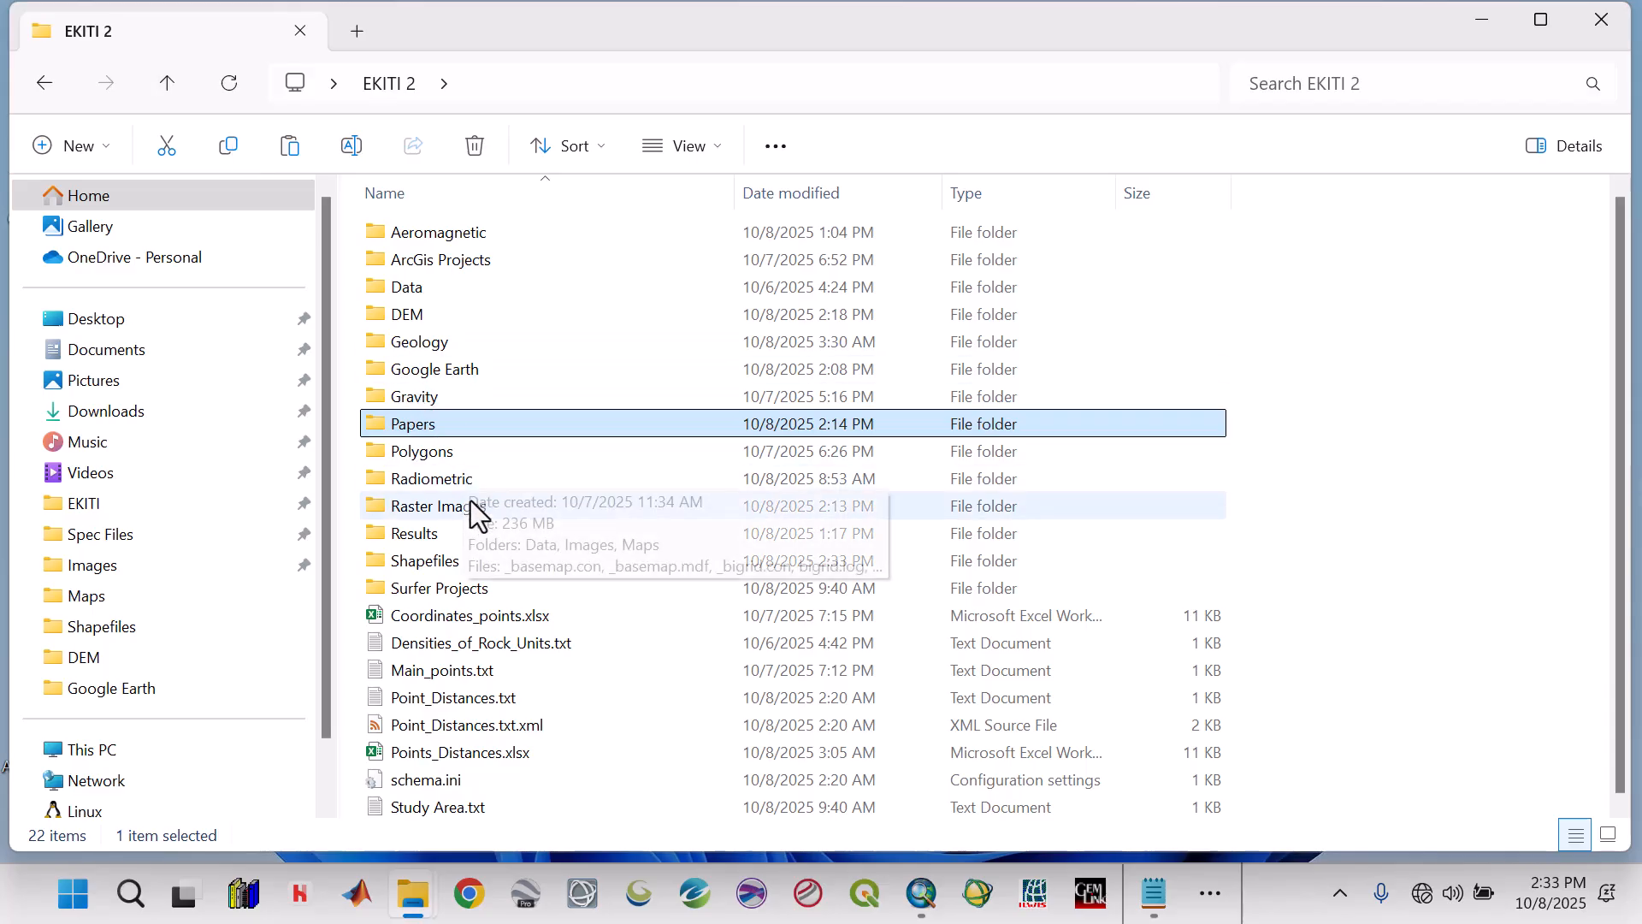
pyautogui.doubleClick(469, 505)
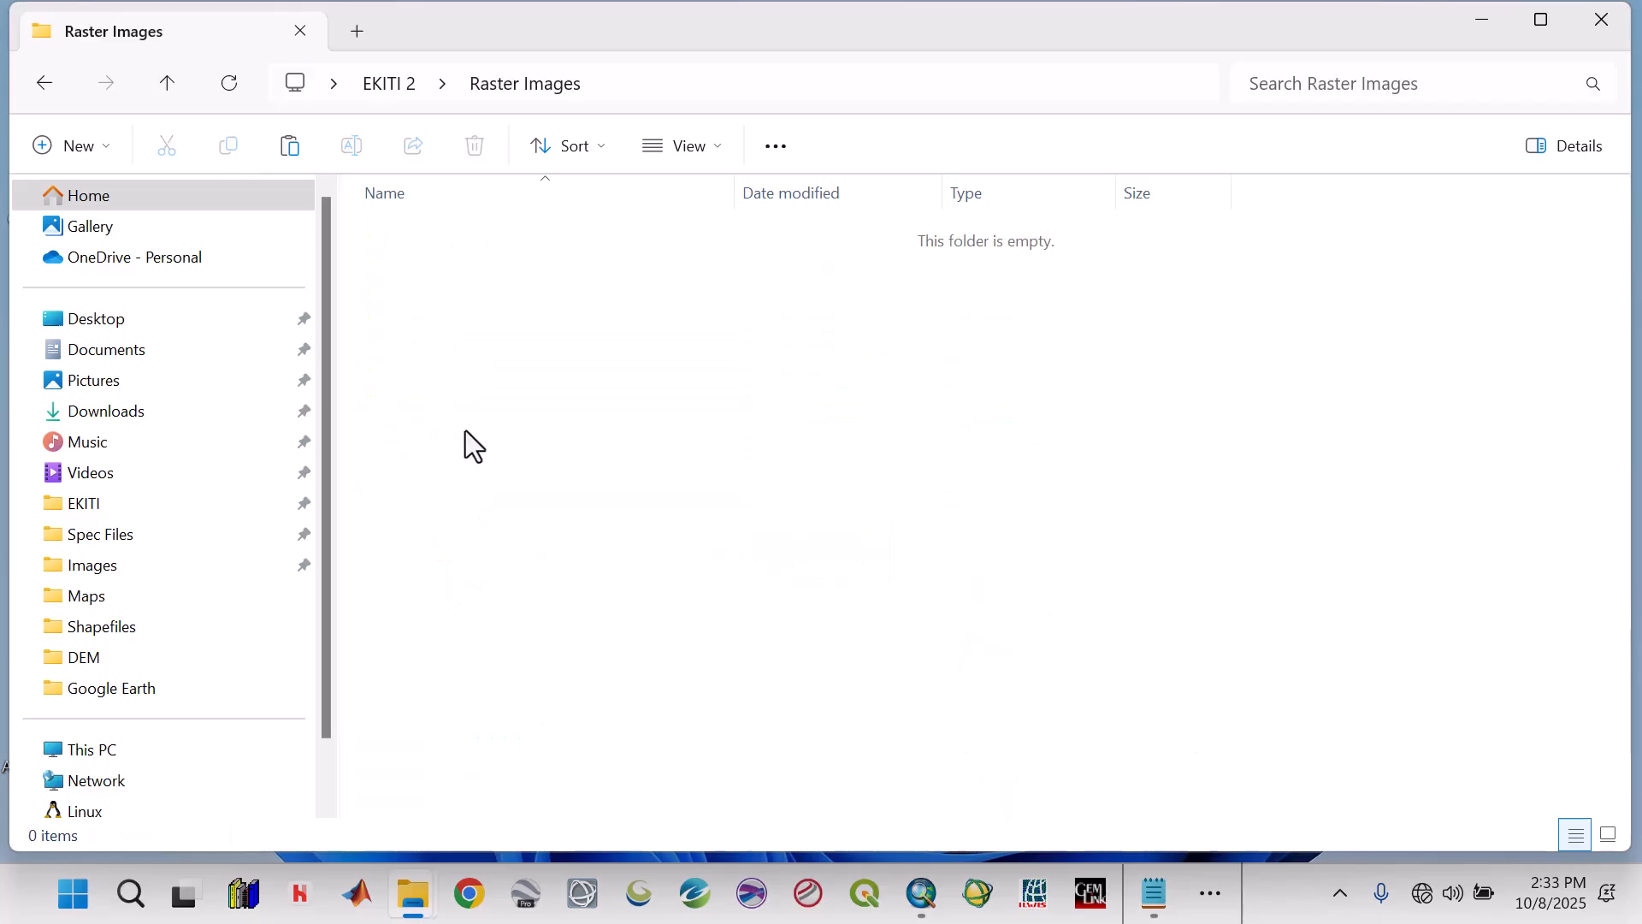
pyautogui.hotkey('ctrl', 'v')
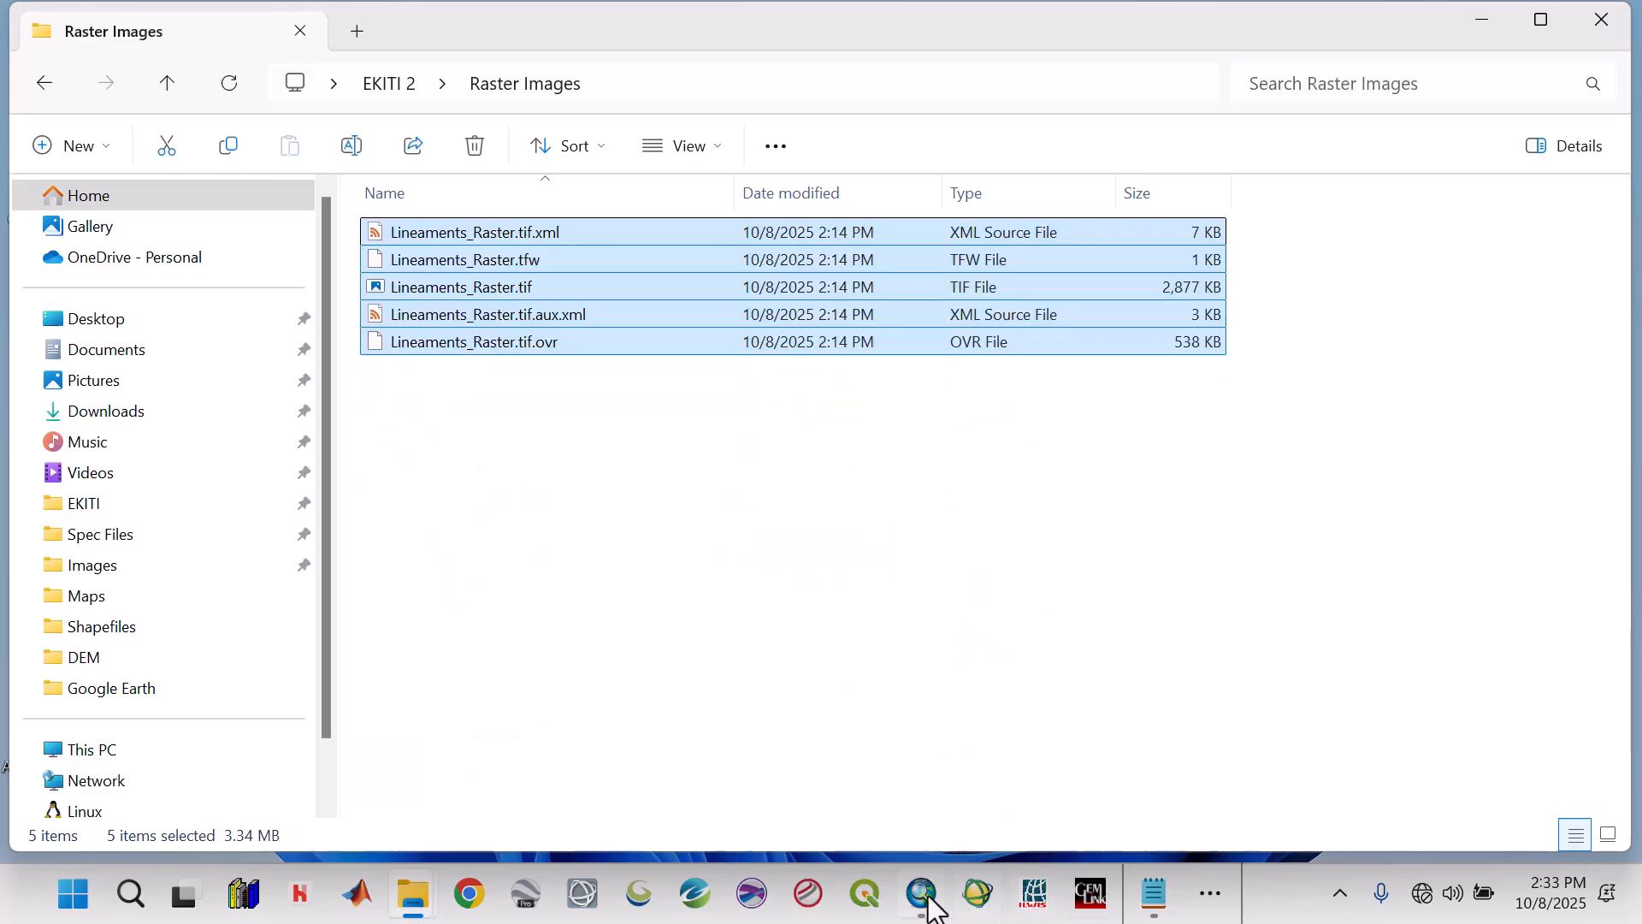
# Switch to ArcMap and add Lineaments_Raster.tif from the Raster Images folder of EKITI 2 to the map.
pyautogui.click(924, 895)
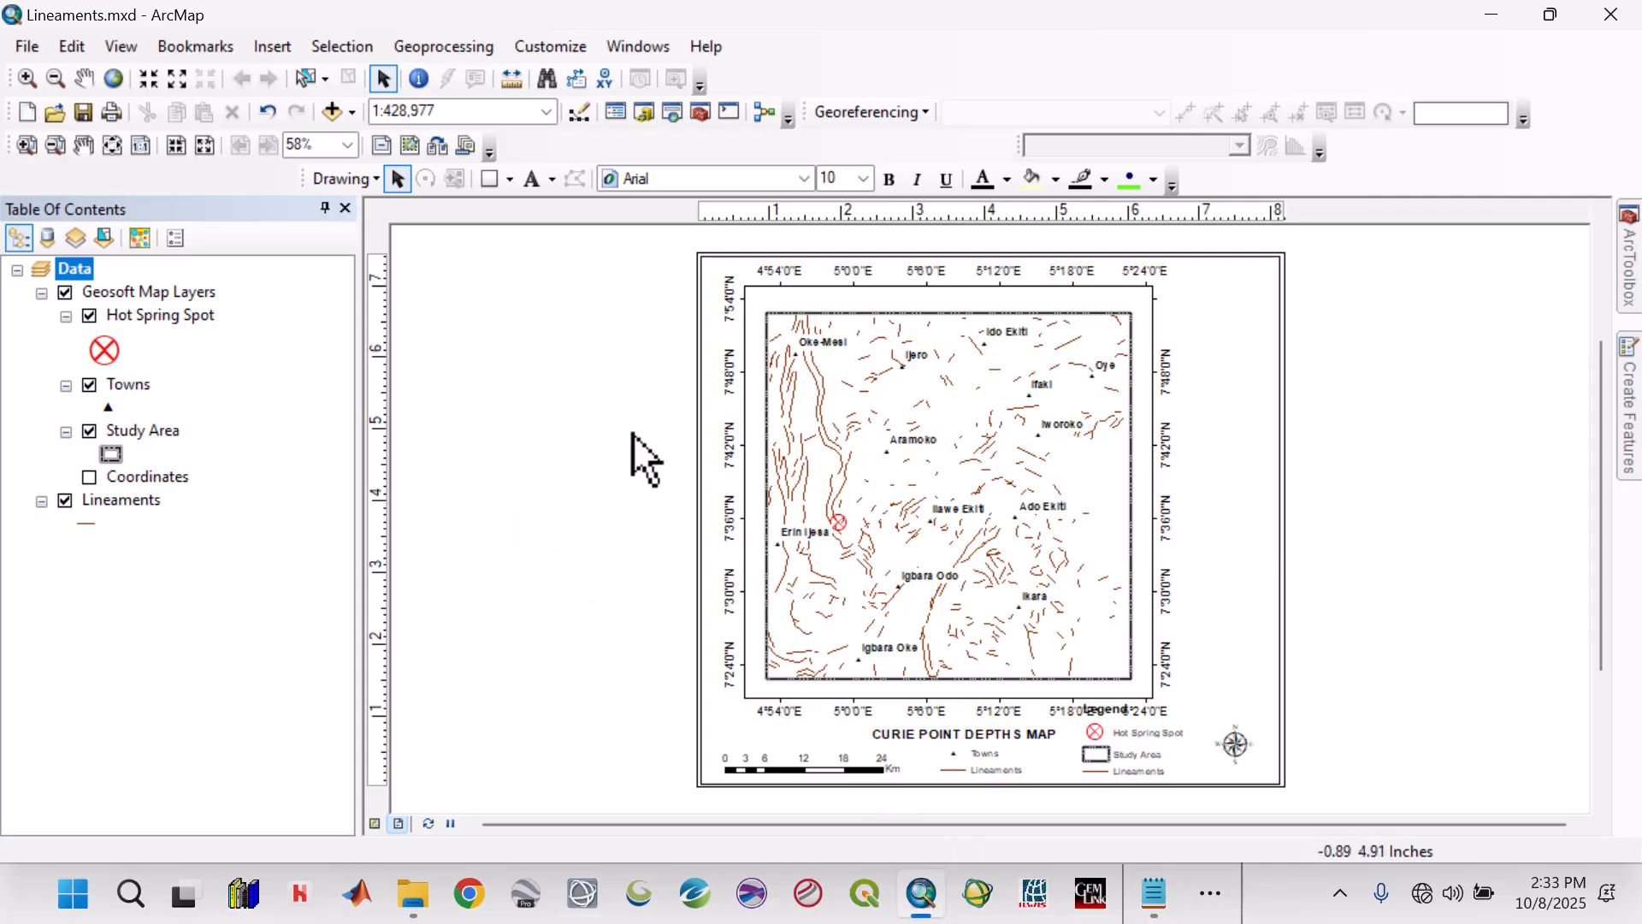
pyautogui.click(354, 117)
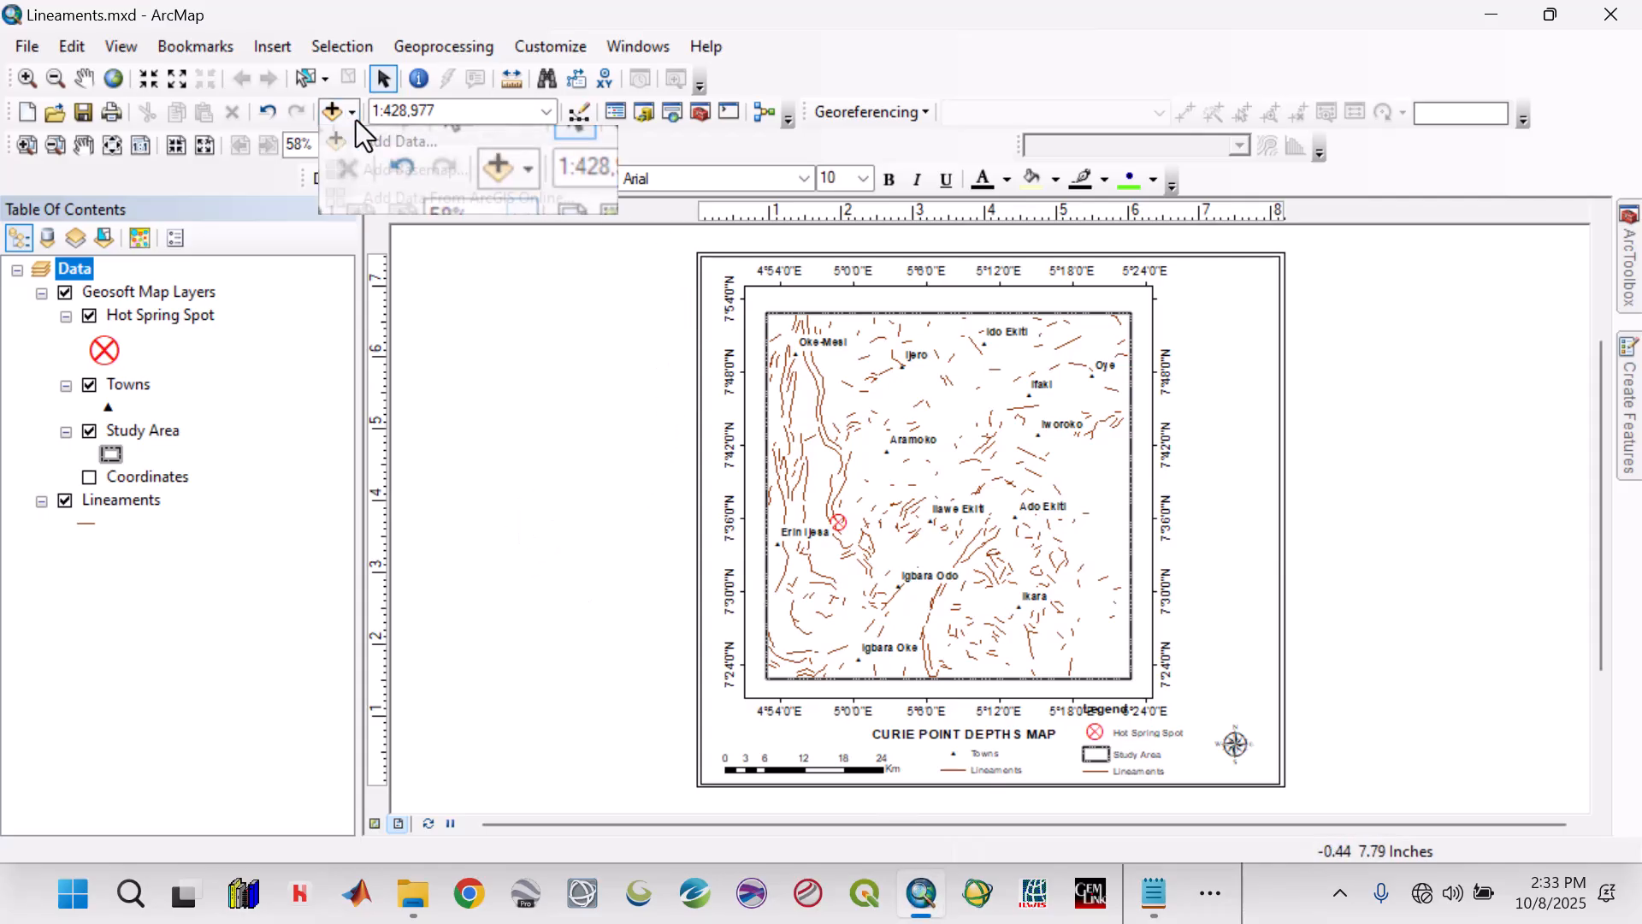
pyautogui.click(369, 147)
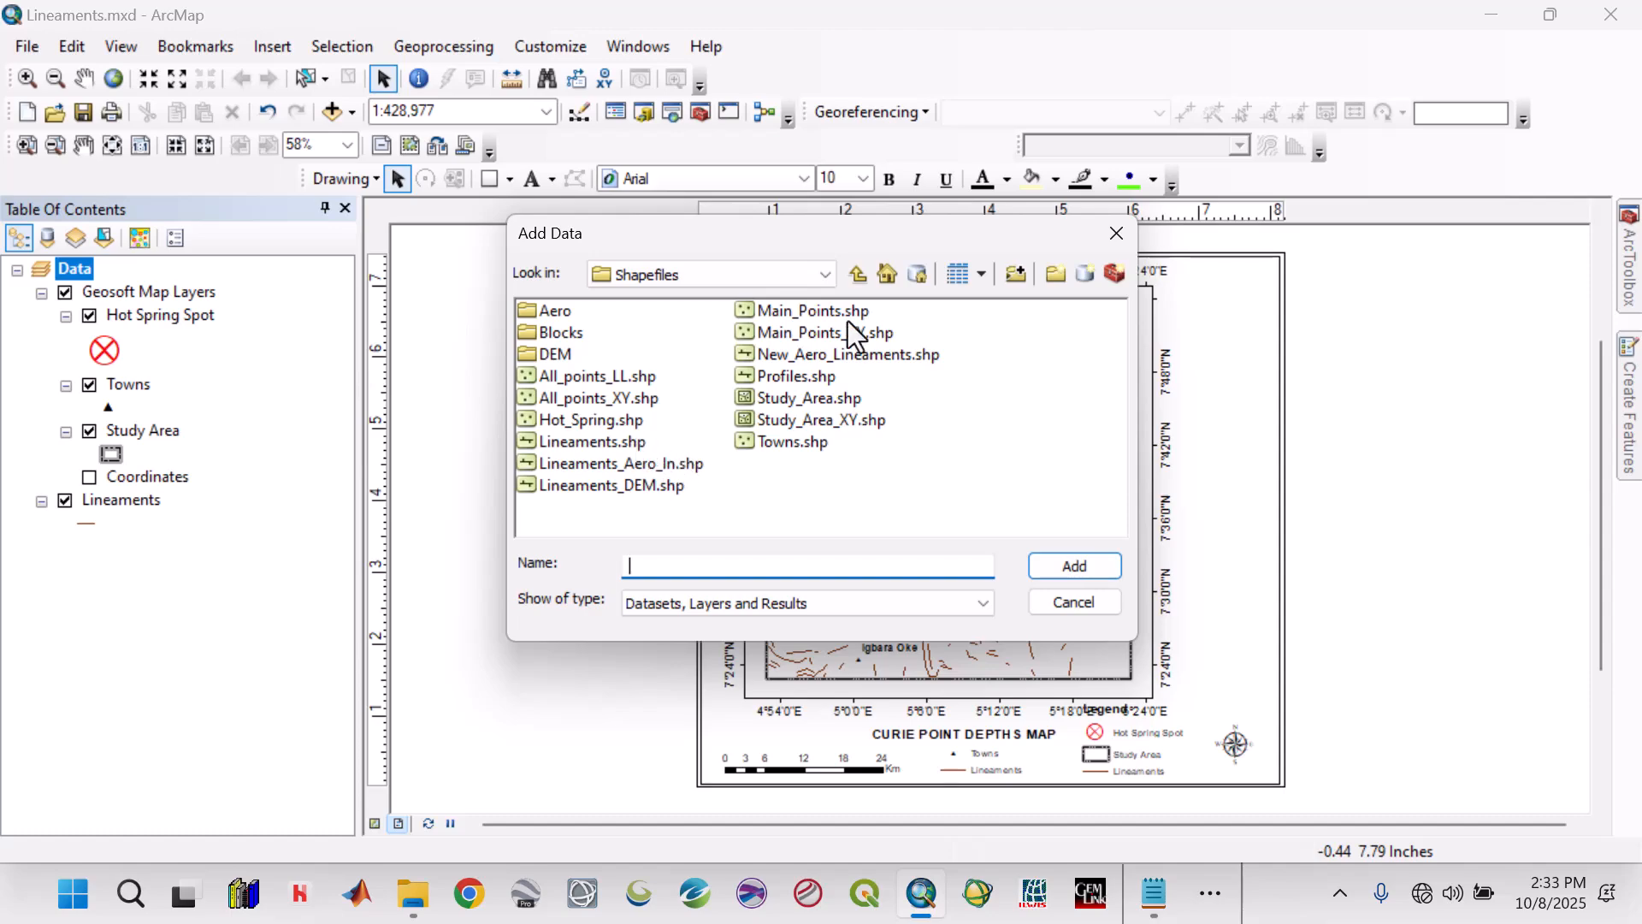
pyautogui.click(858, 275)
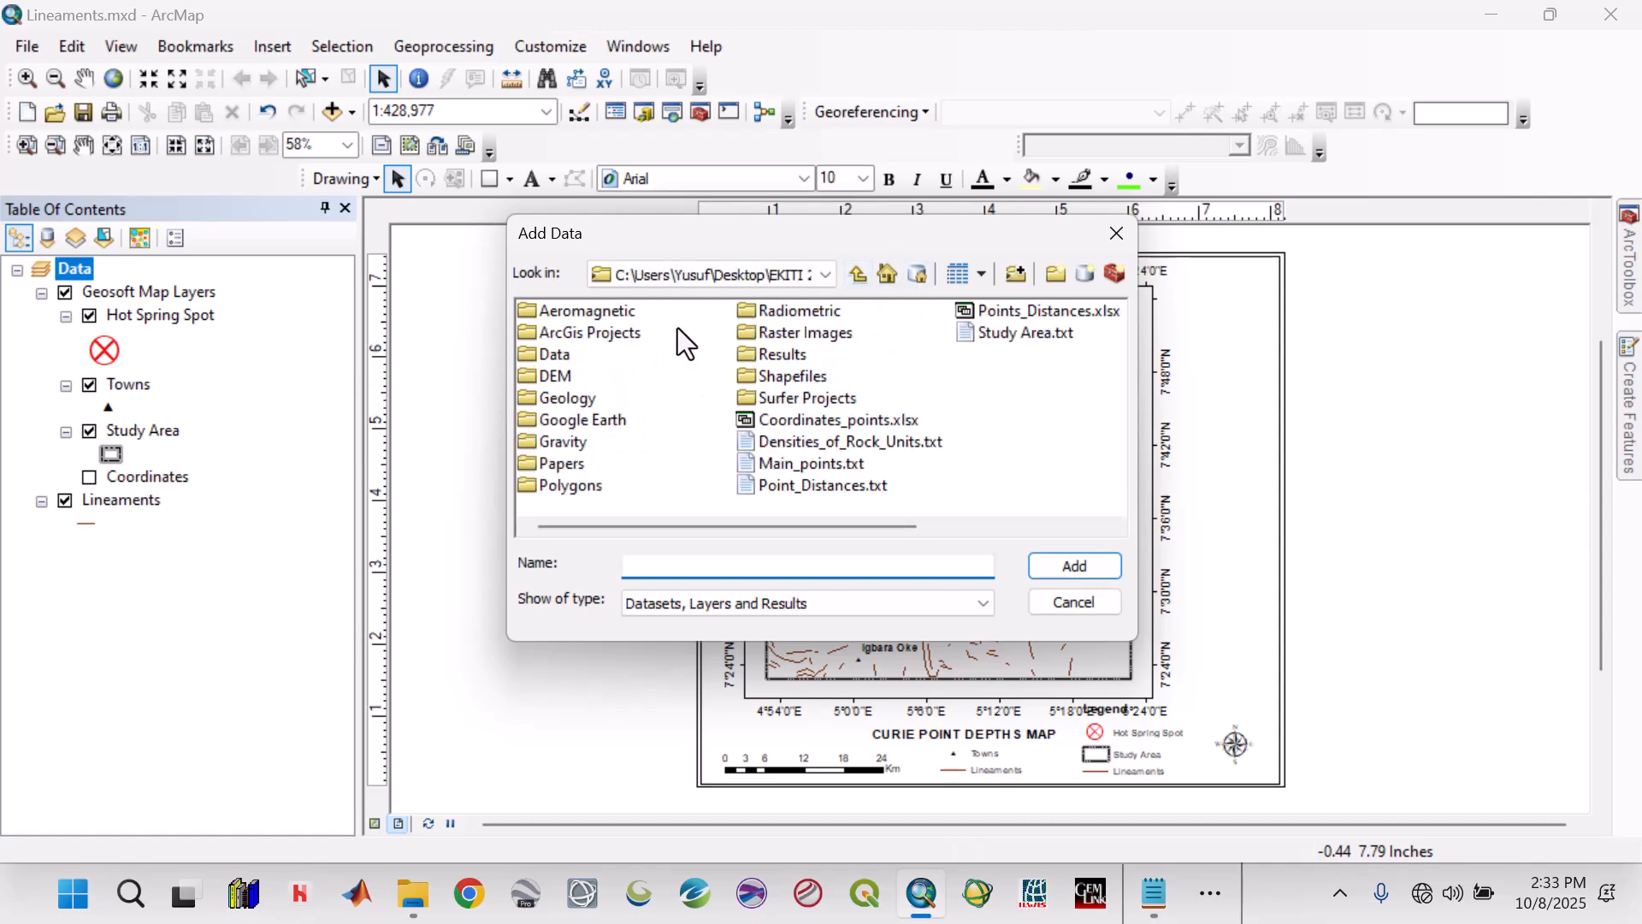
pyautogui.doubleClick(758, 339)
pyautogui.click(577, 308)
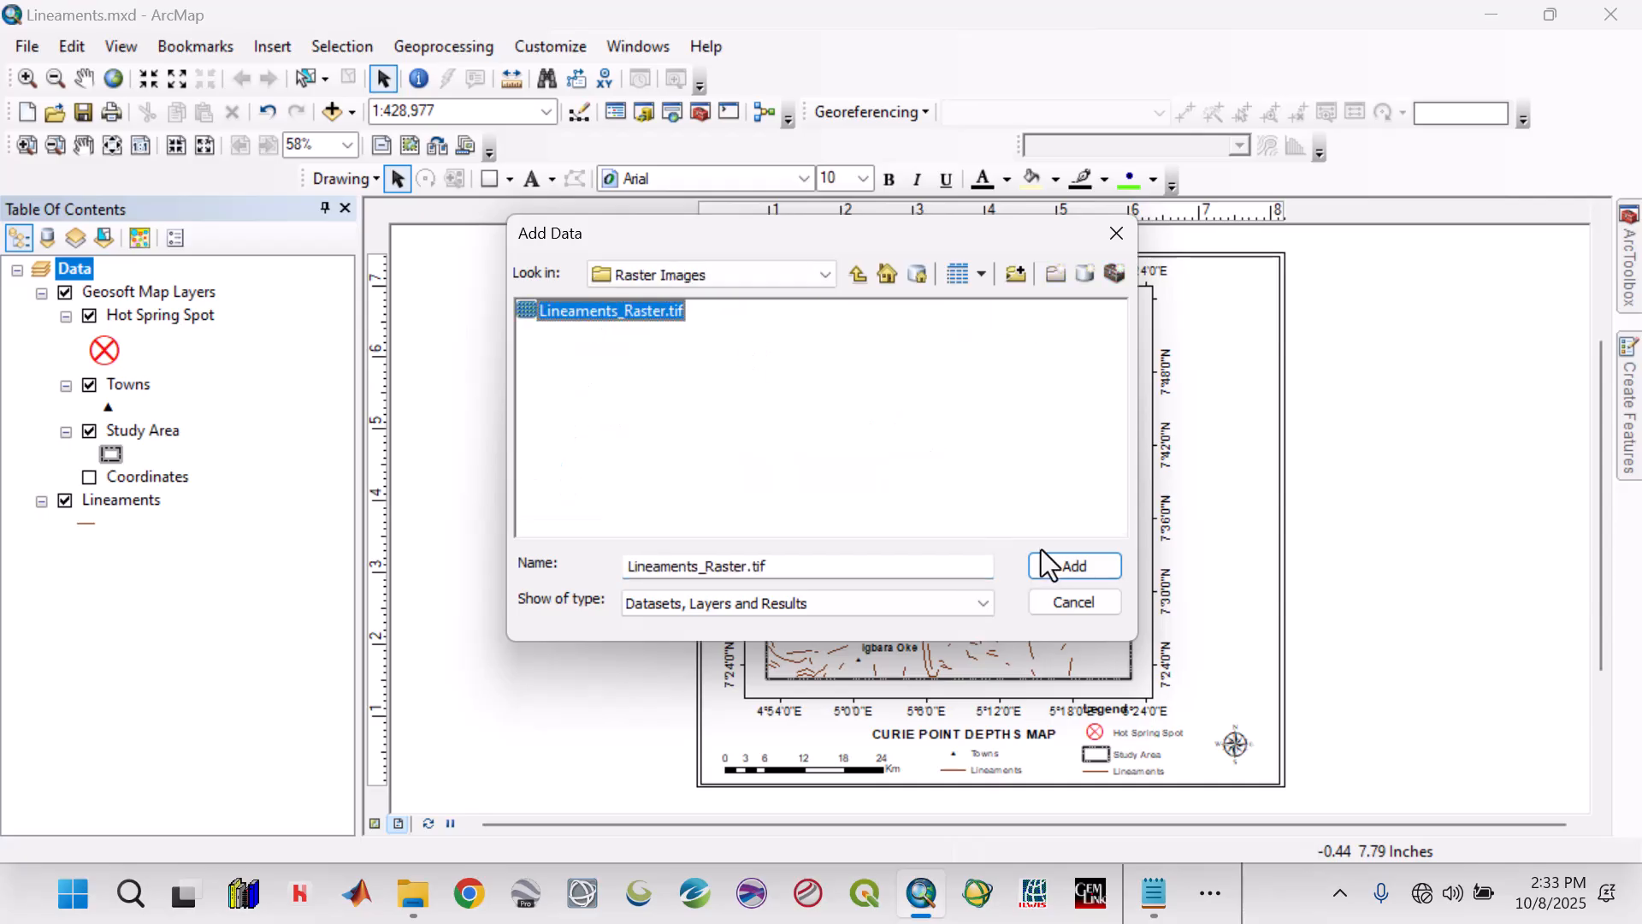
pyautogui.click(1046, 563)
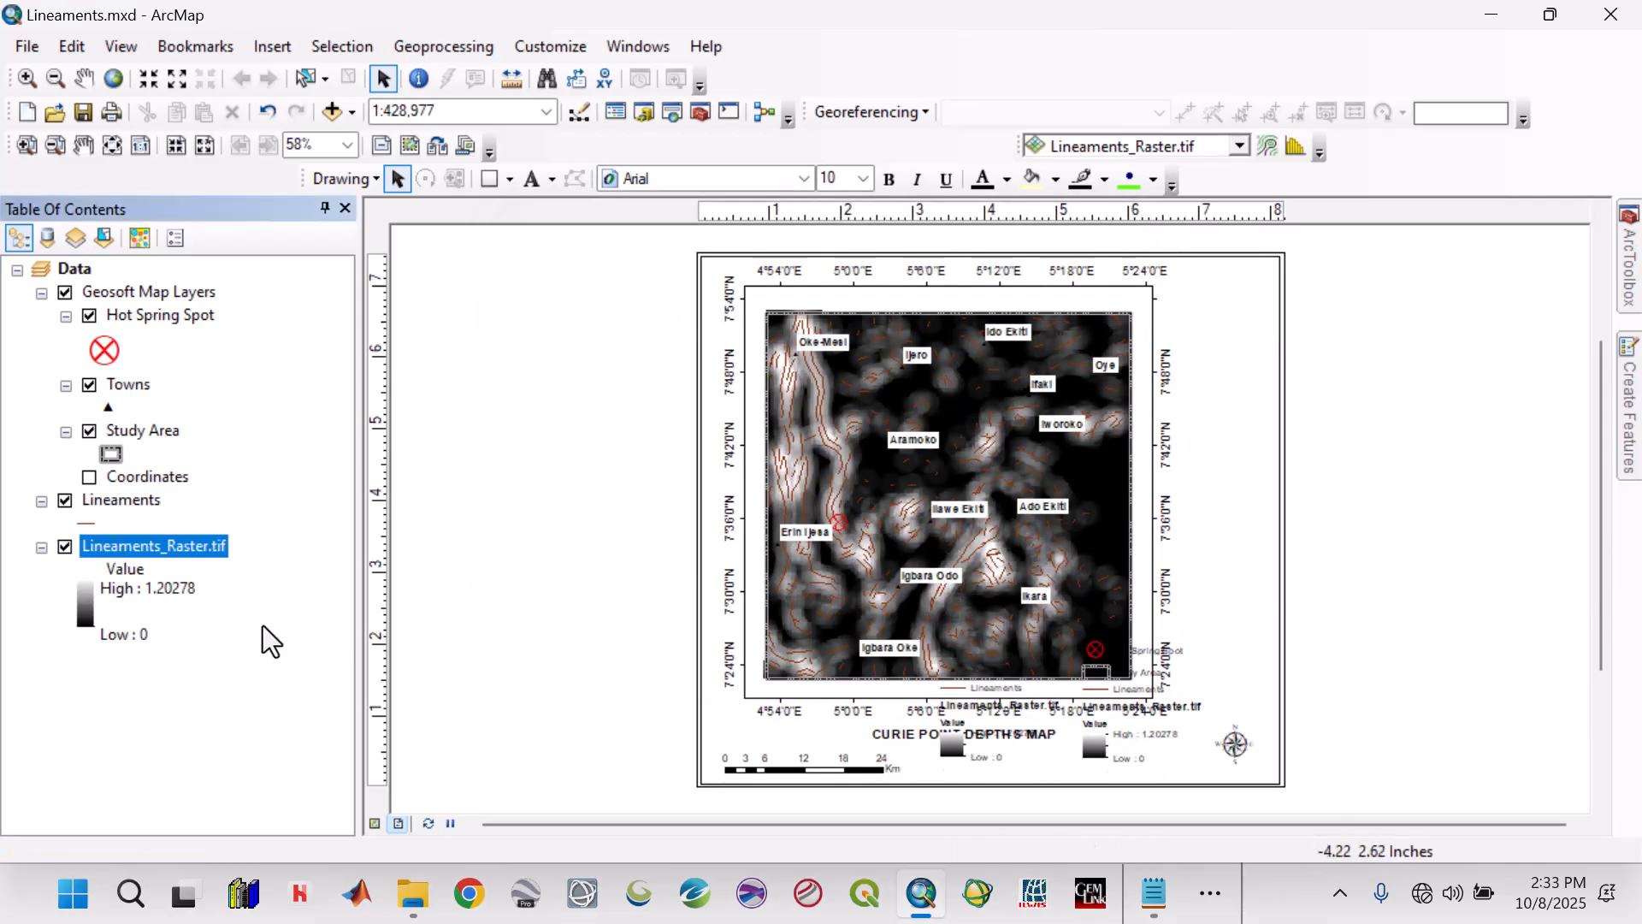
# Change the line colour of the Lineaments layer to black.
pyautogui.click(89, 525)
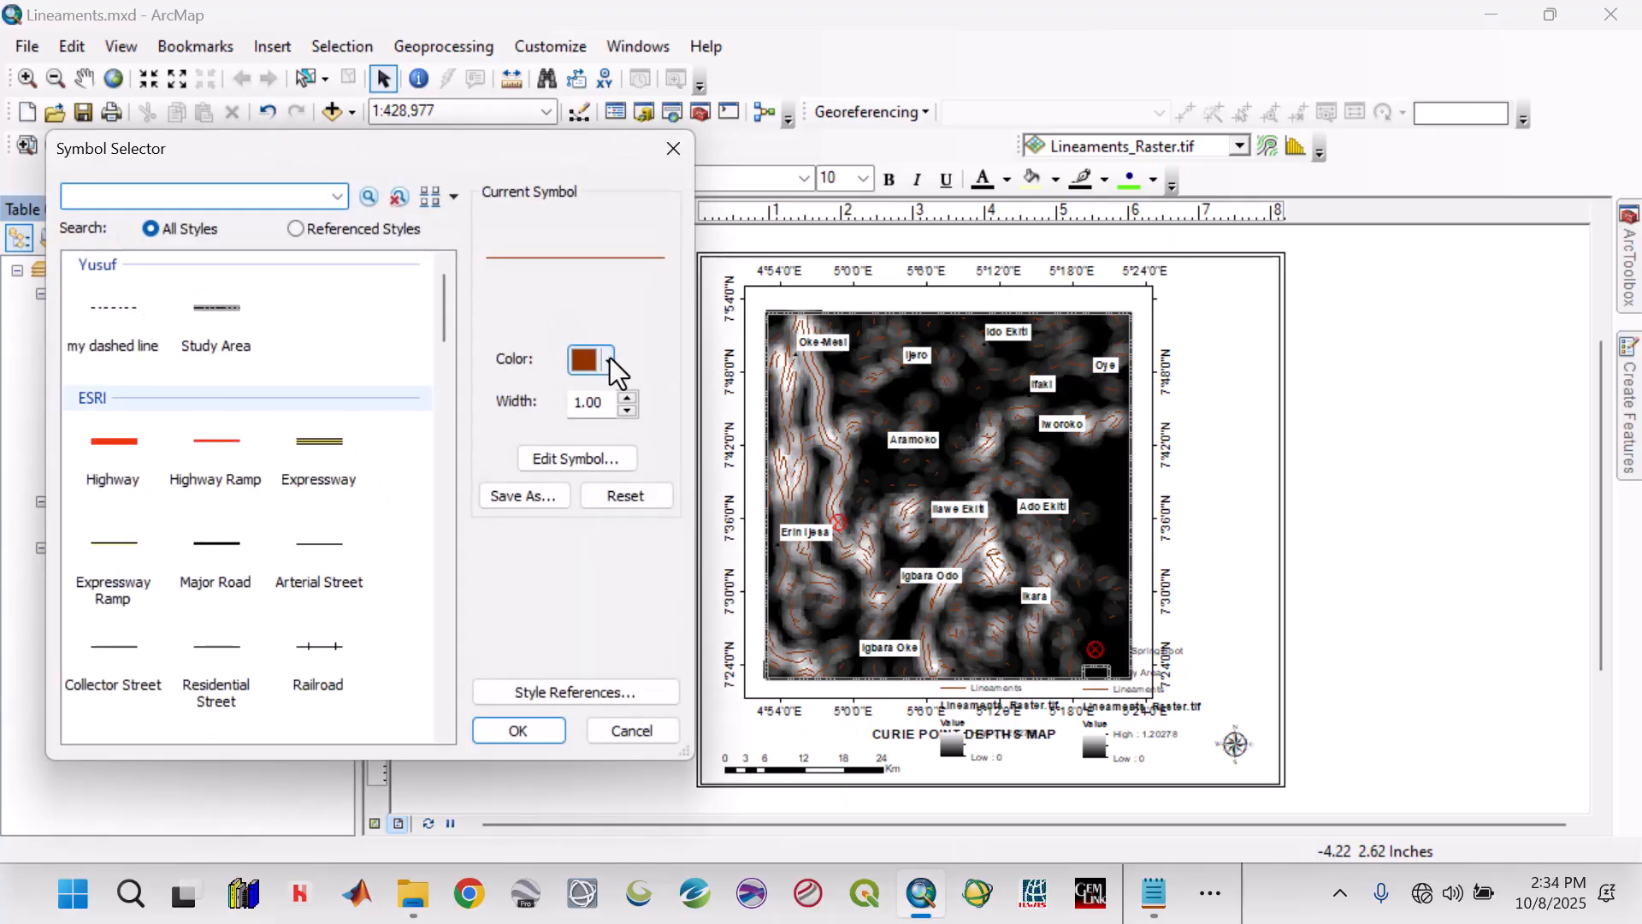
pyautogui.click(606, 357)
pyautogui.click(609, 749)
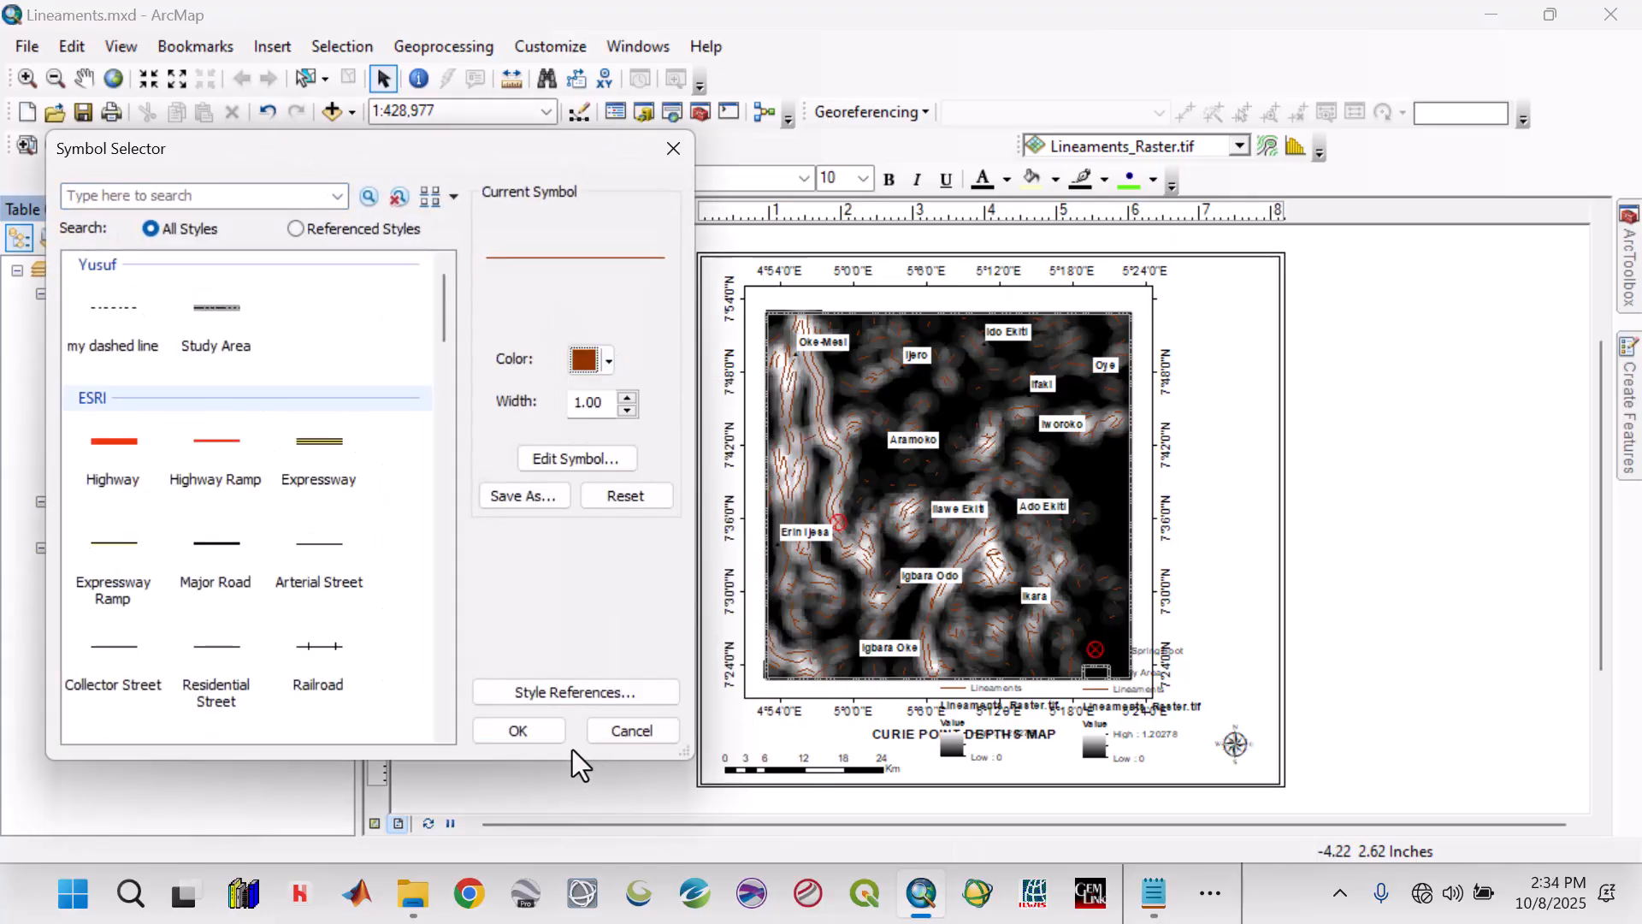
pyautogui.click(535, 734)
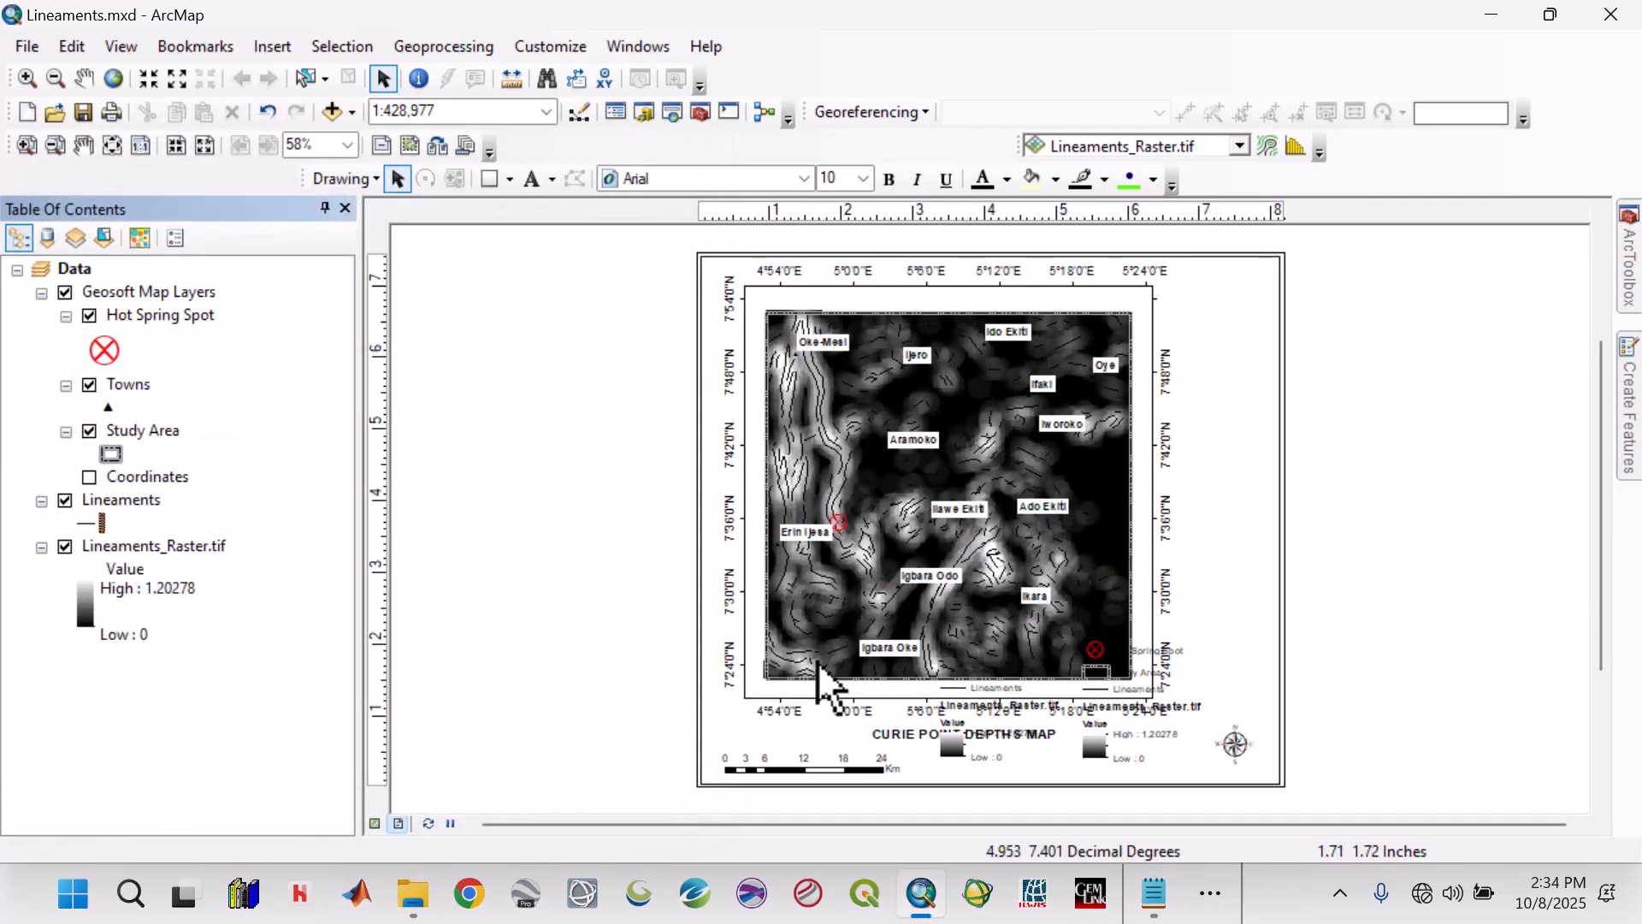
# Remove the Lineaments_Raster.tif and Lineaments items from the untitled legend, keeping only Towns.
pyautogui.click(977, 735)
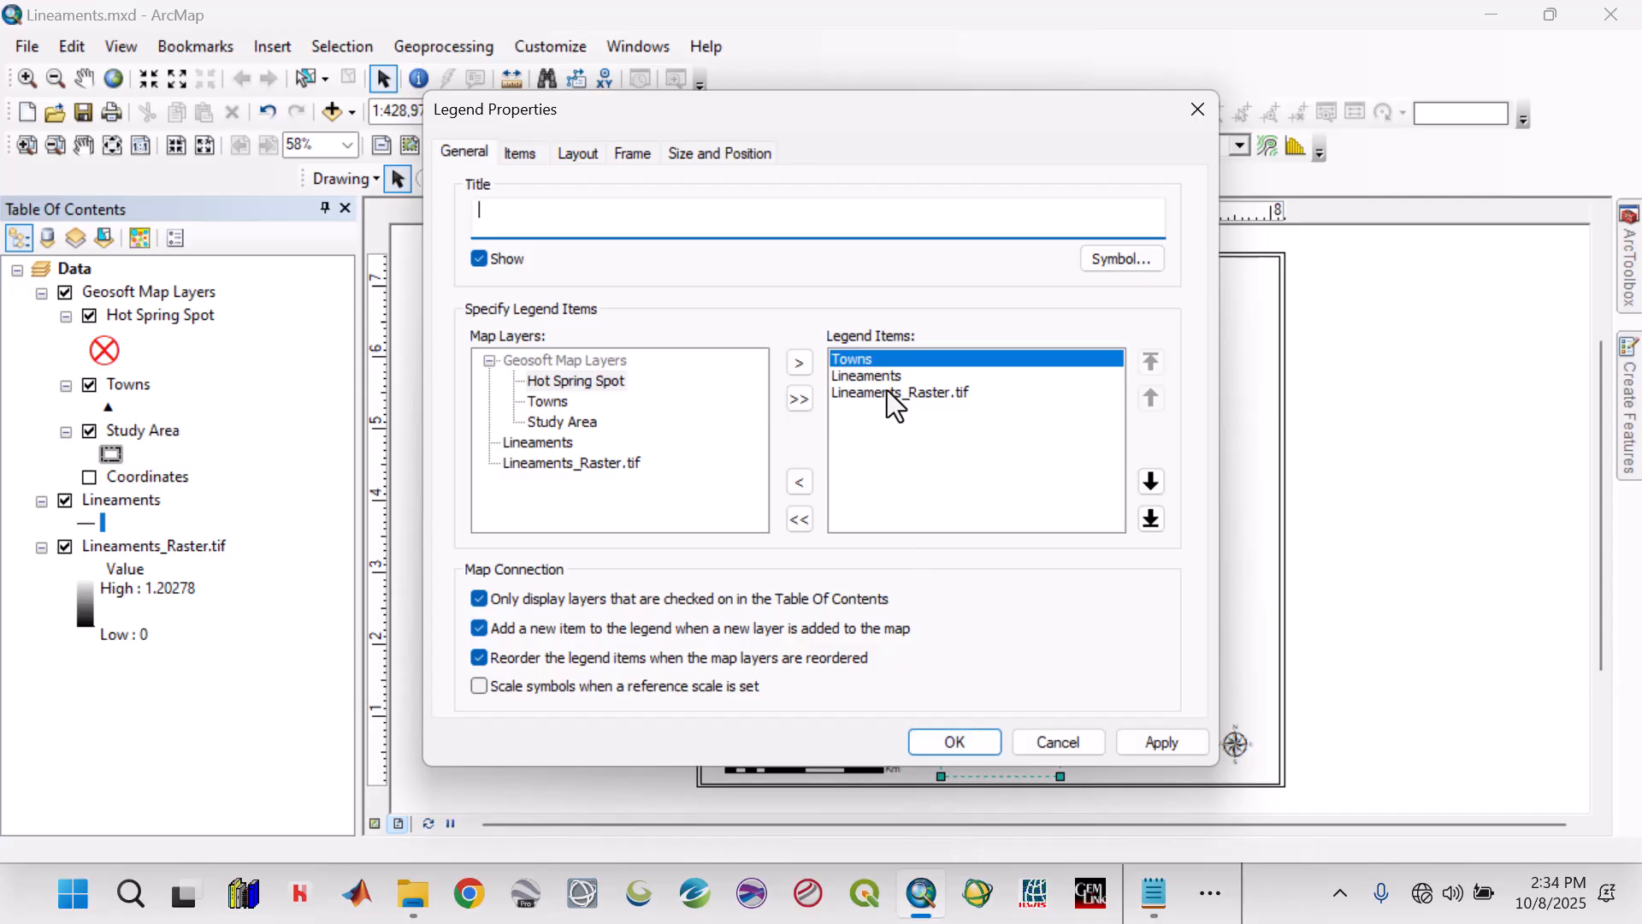
pyautogui.click(886, 390)
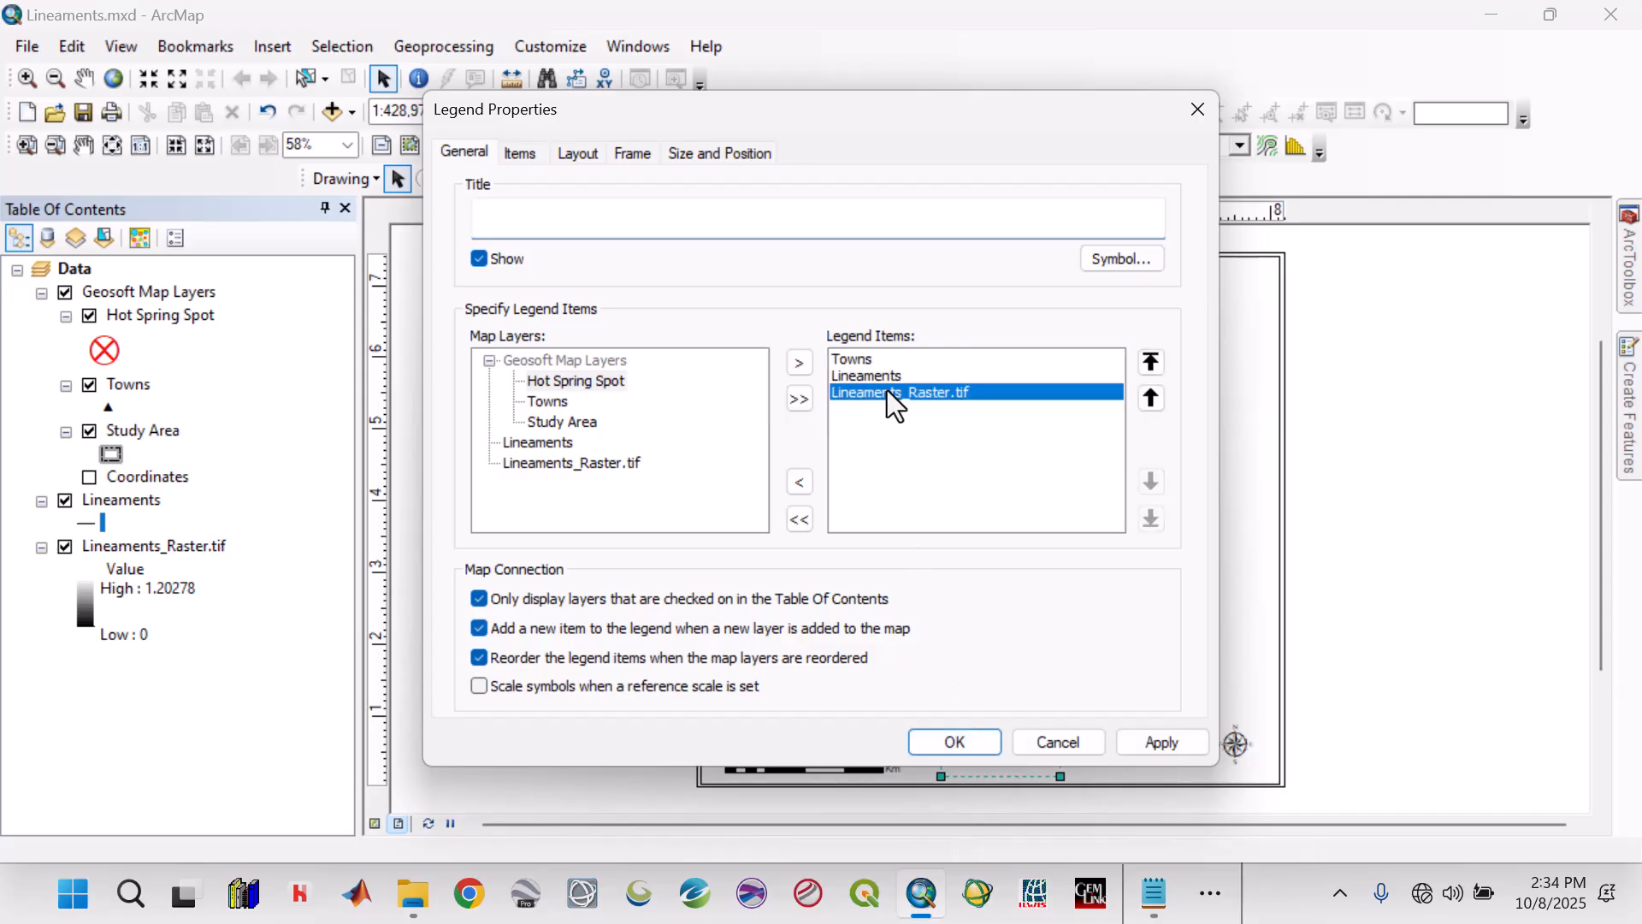
pyautogui.click(799, 482)
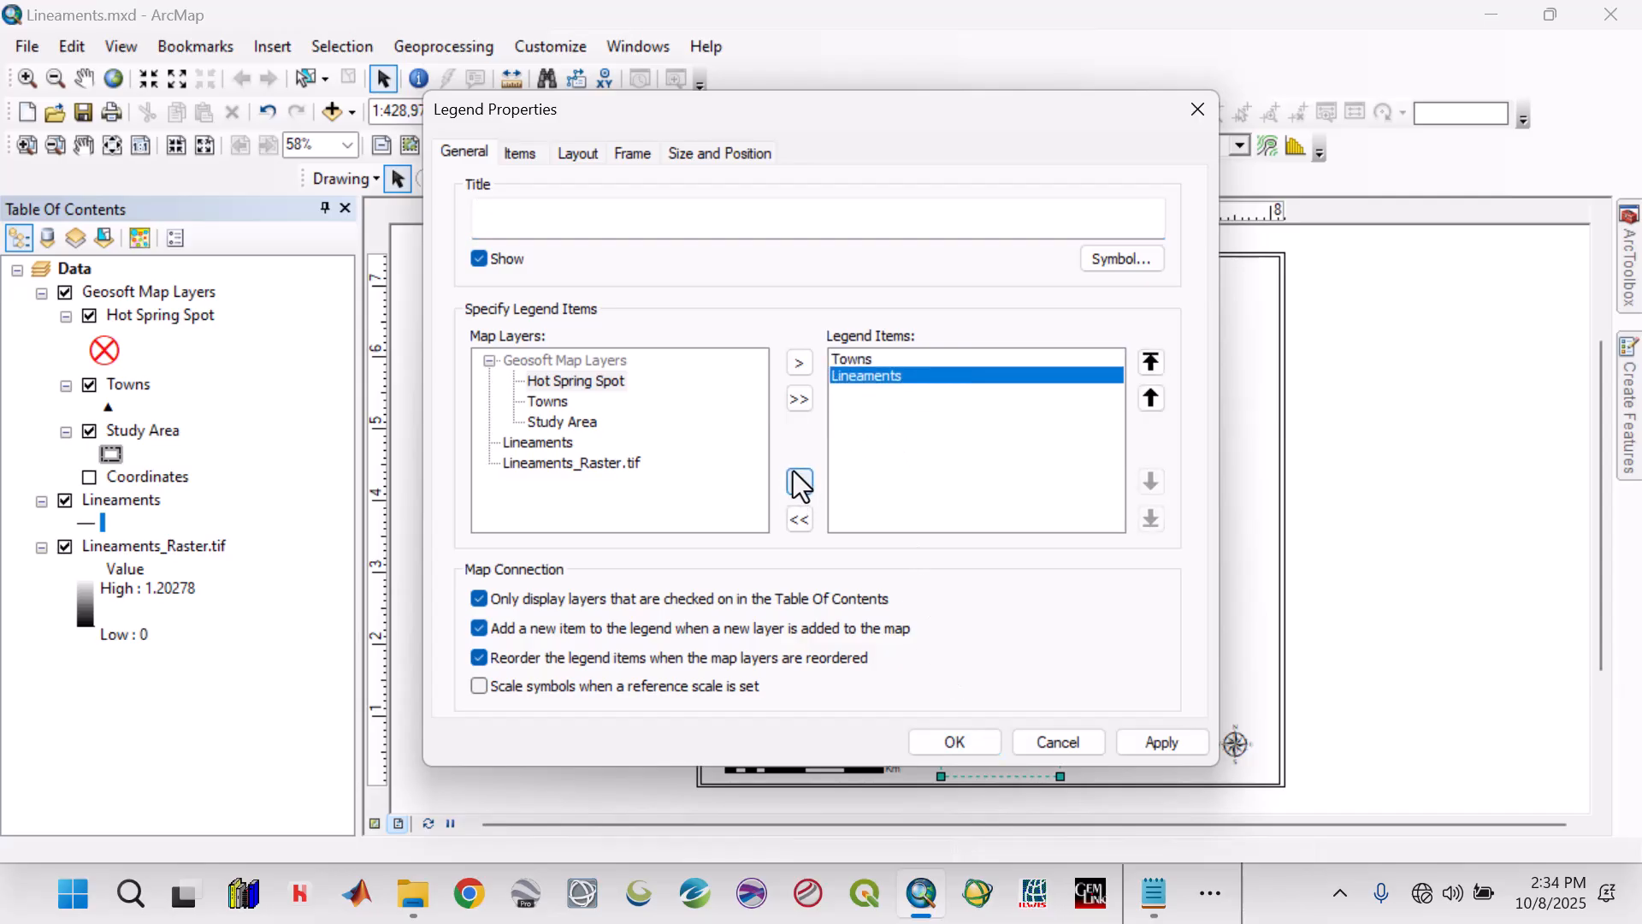
pyautogui.click(799, 481)
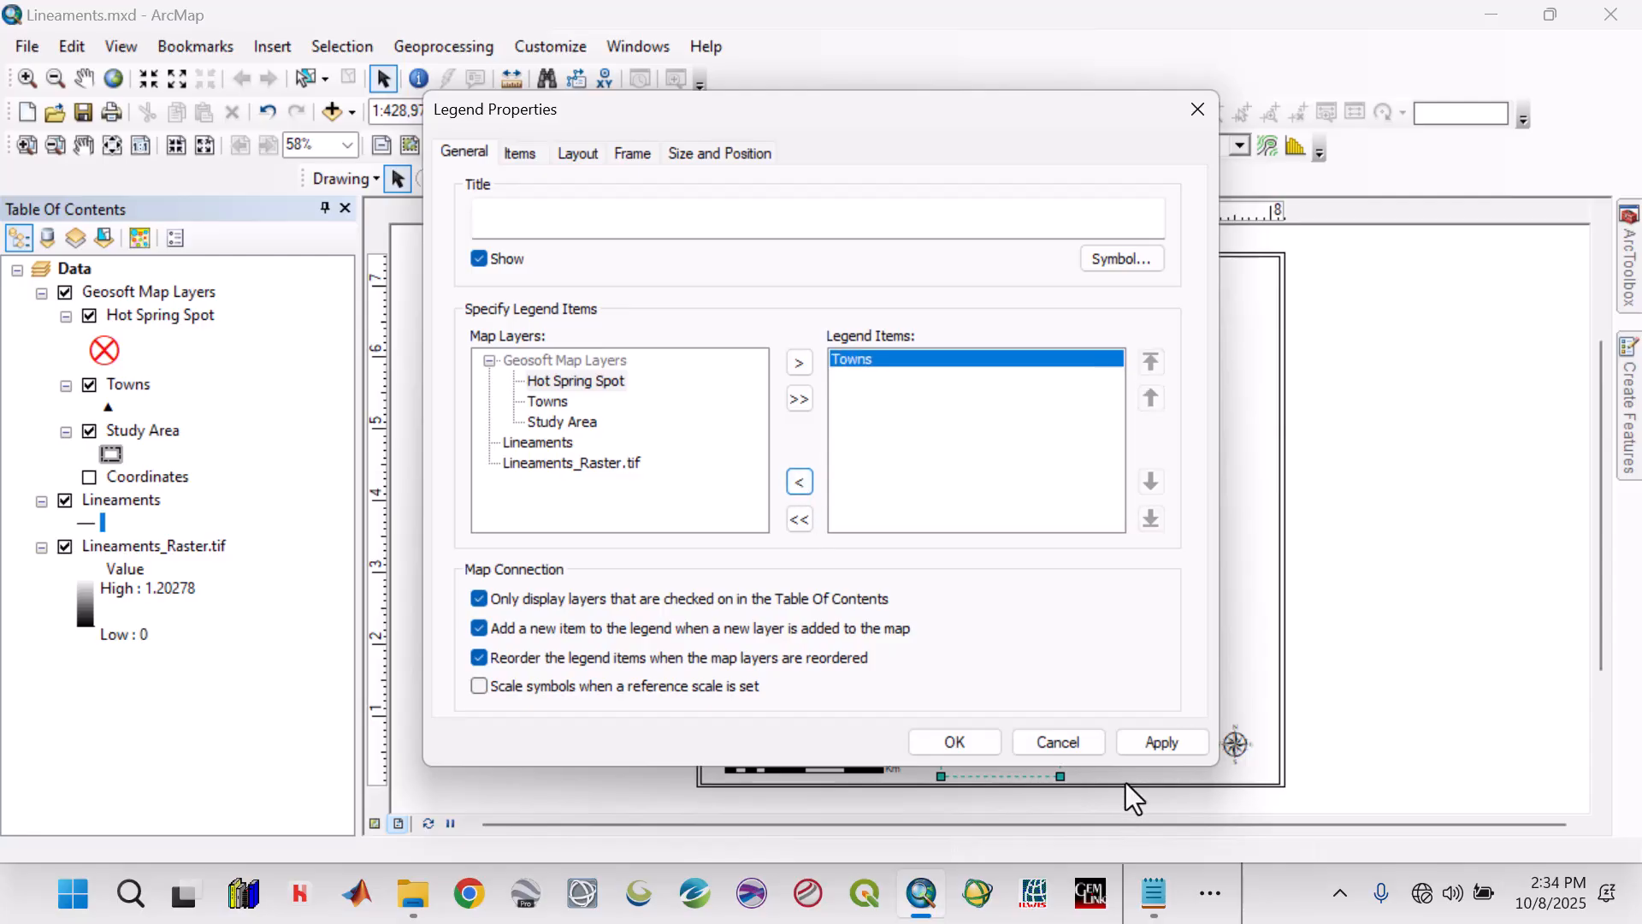
pyautogui.click(1161, 741)
pyautogui.click(956, 743)
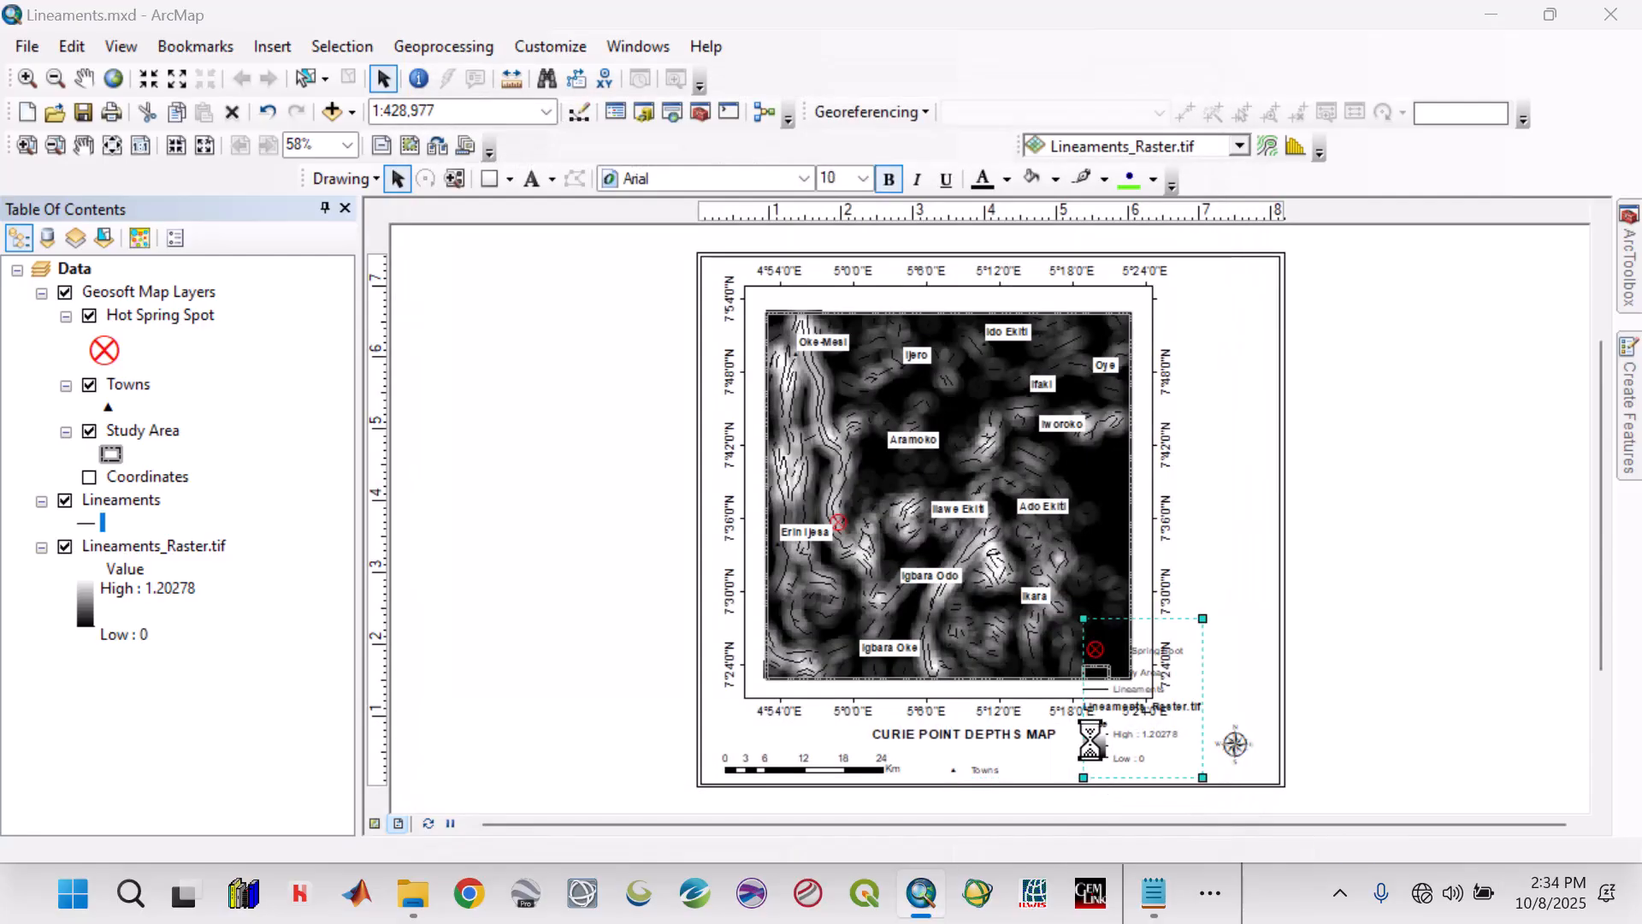
# Remove the Lineaments_Raster.tif and Lineaments items from the legend titled Legend, keeping Hot Spring Spot and Study Area.
pyautogui.doubleClick(1090, 741)
pyautogui.click(874, 410)
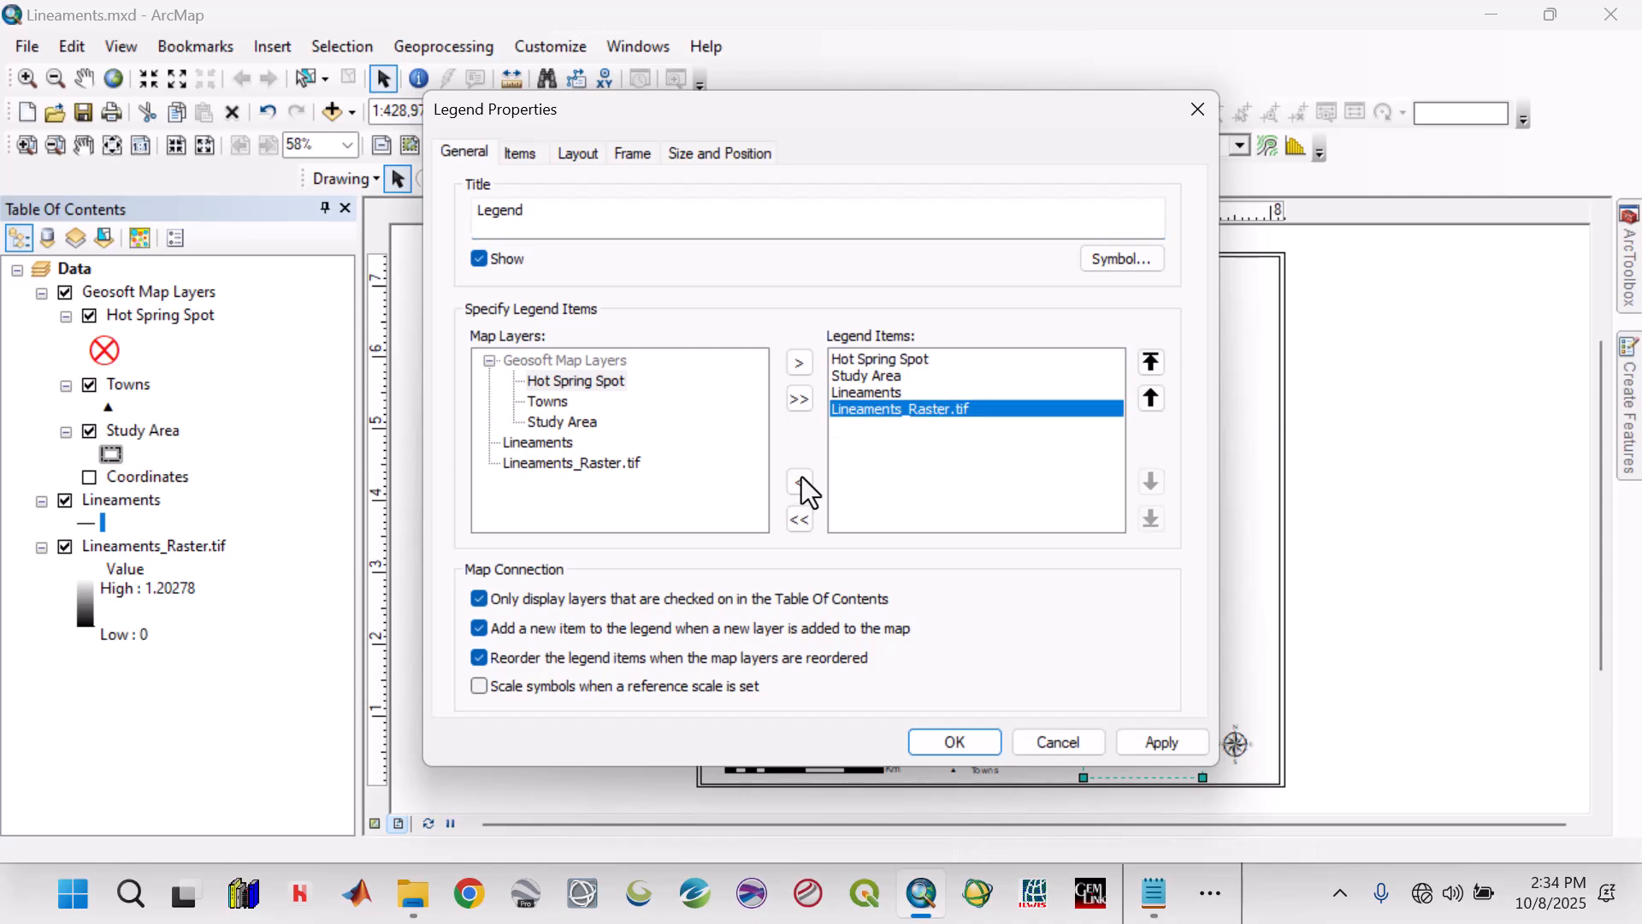
pyautogui.click(800, 481)
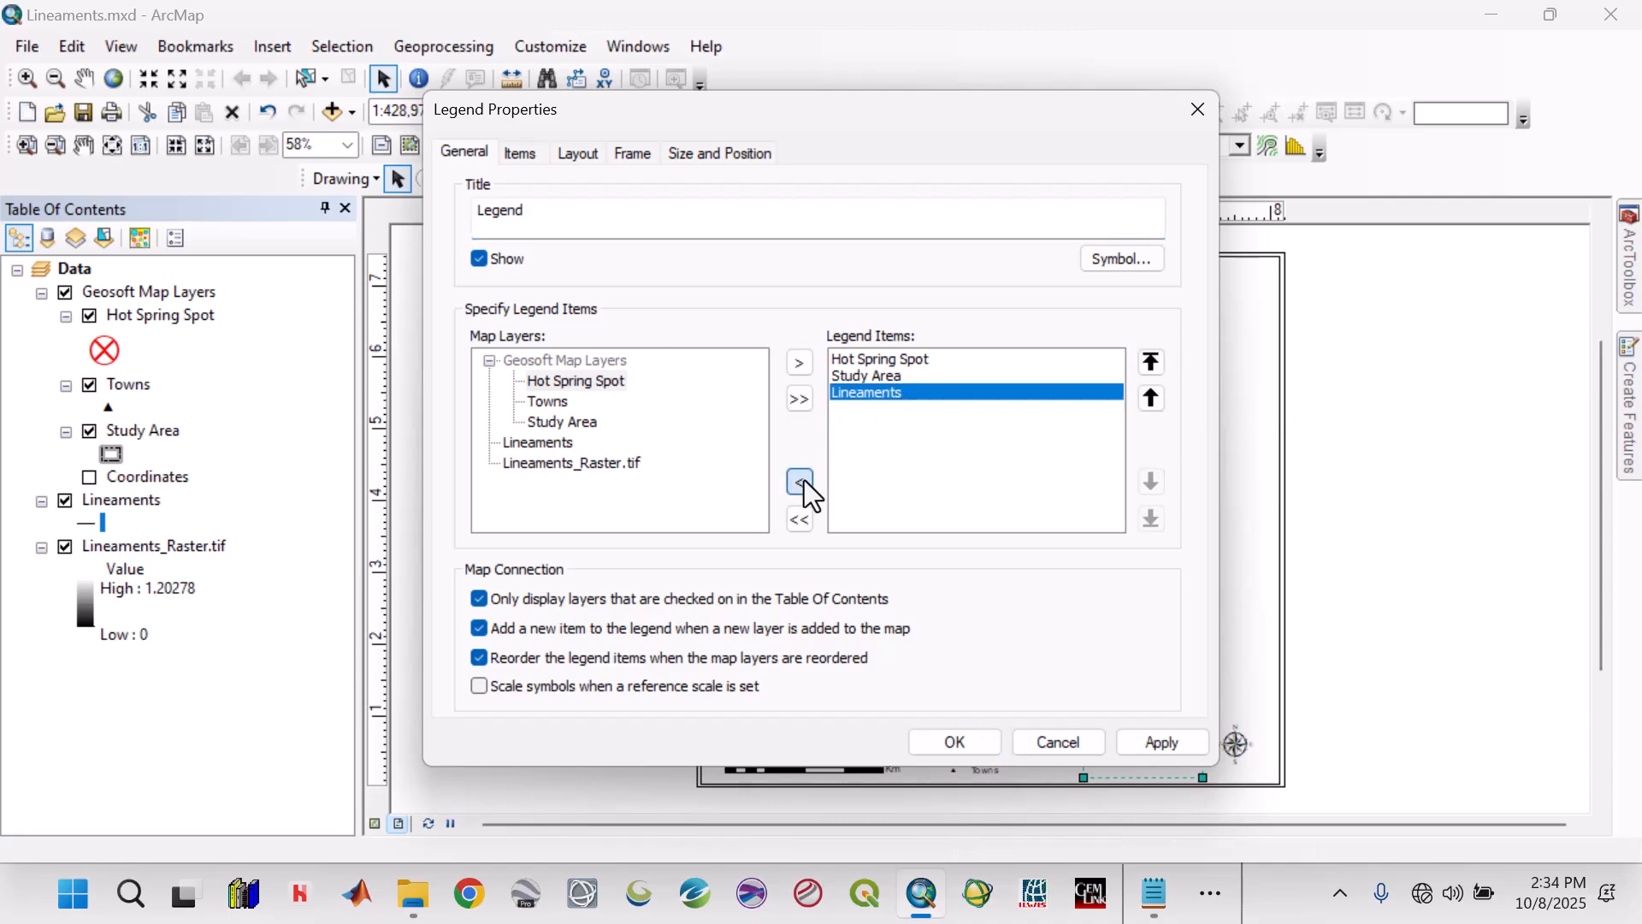
pyautogui.click(1161, 742)
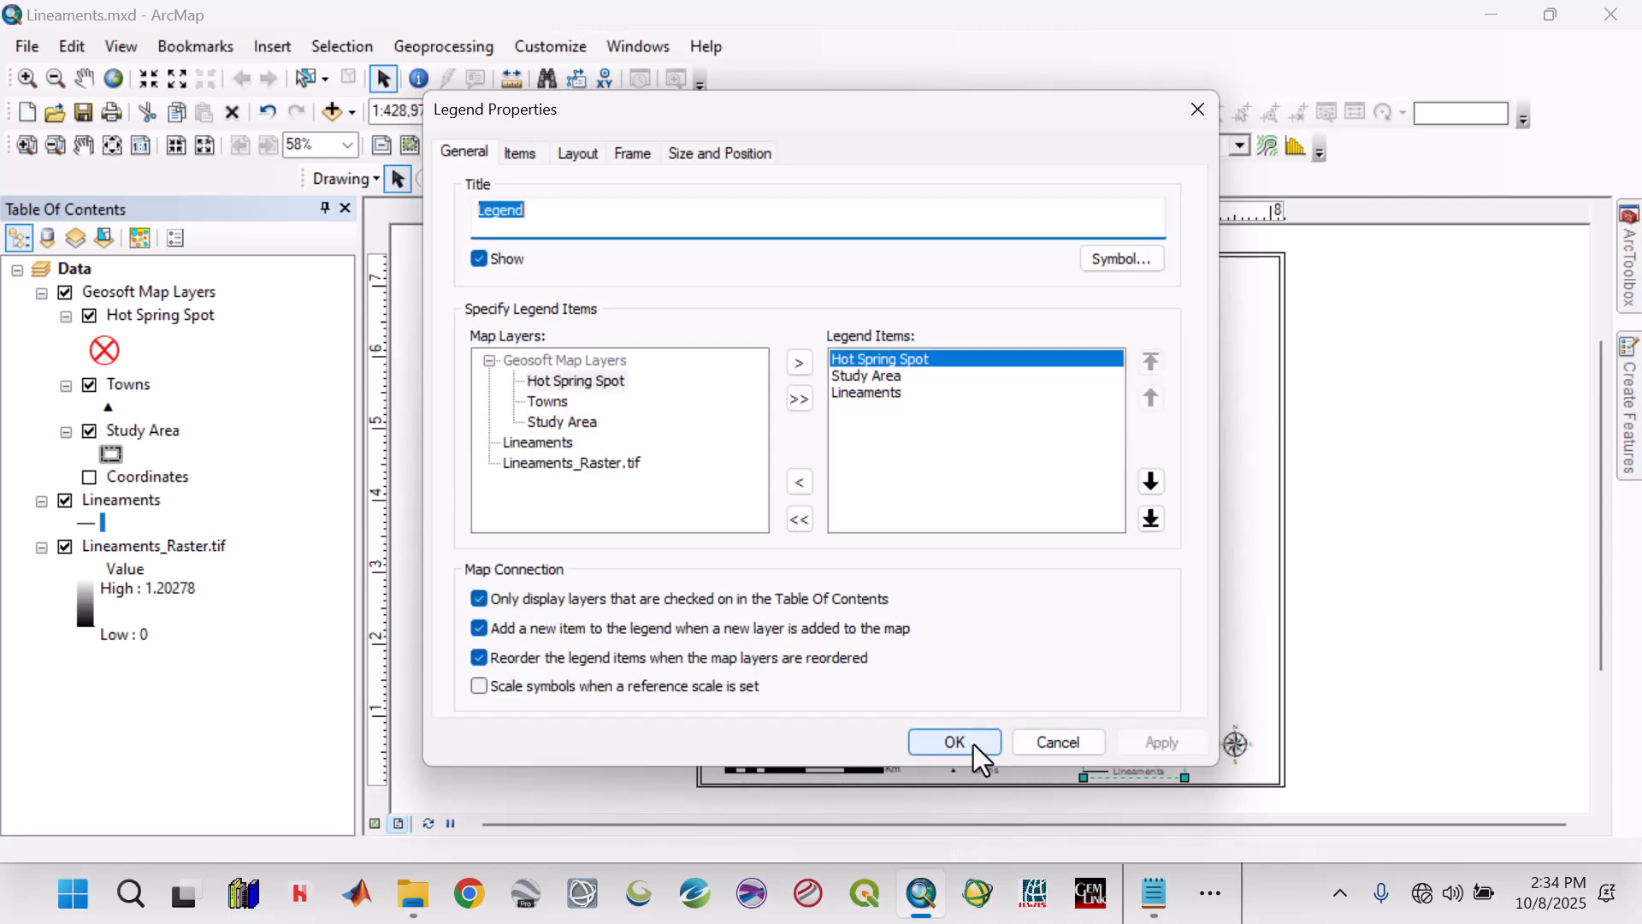
pyautogui.click(884, 395)
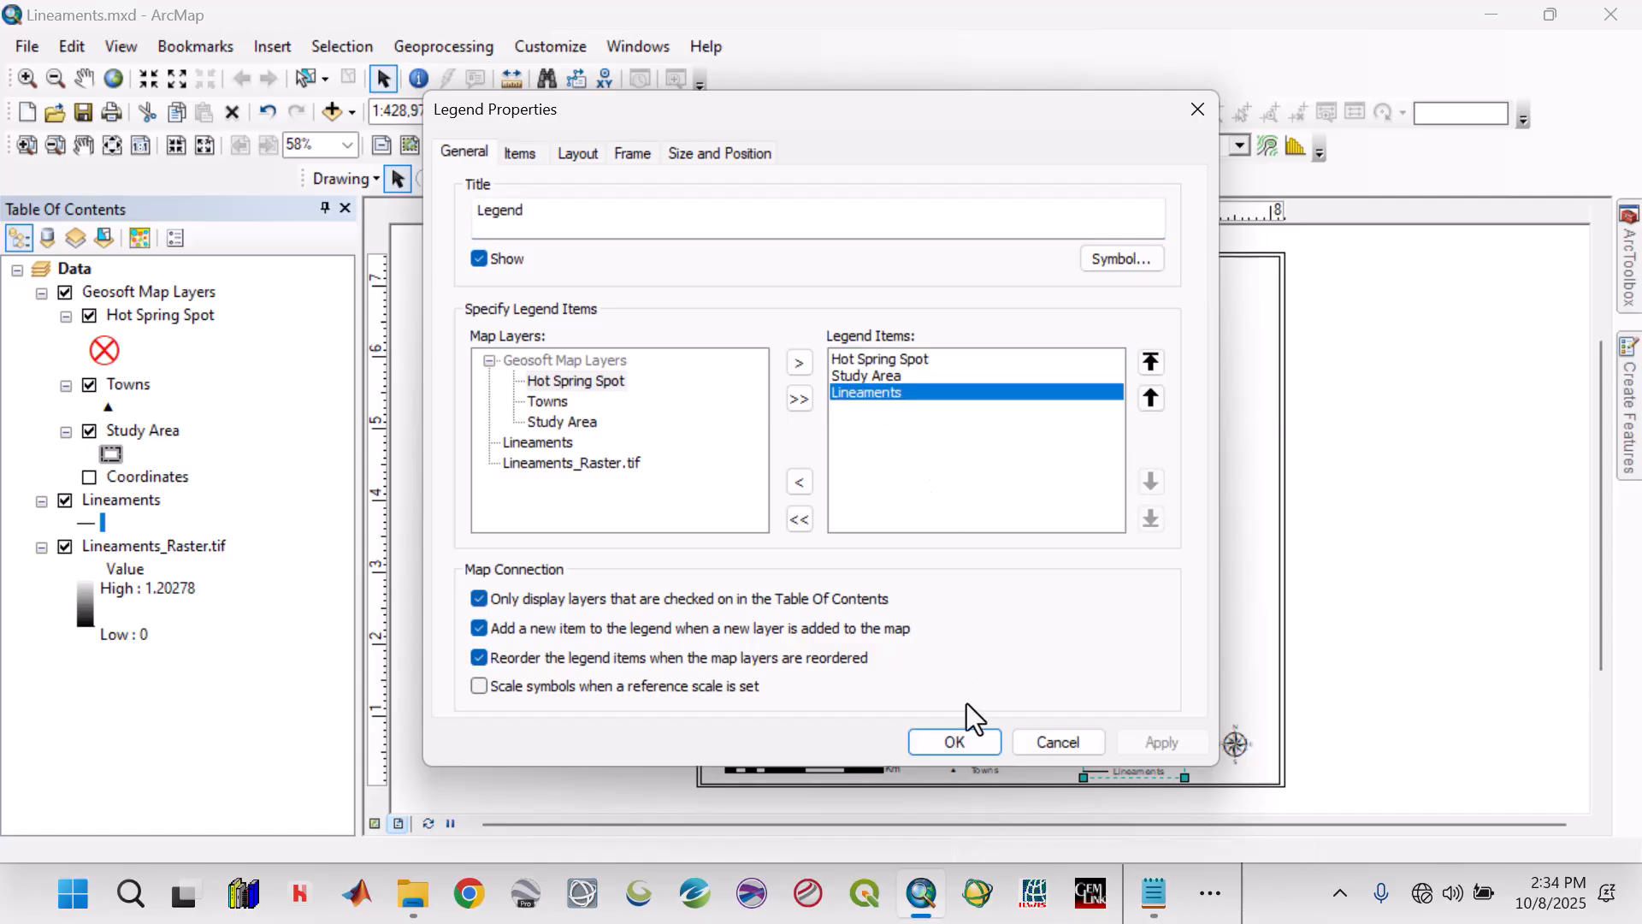
pyautogui.click(808, 490)
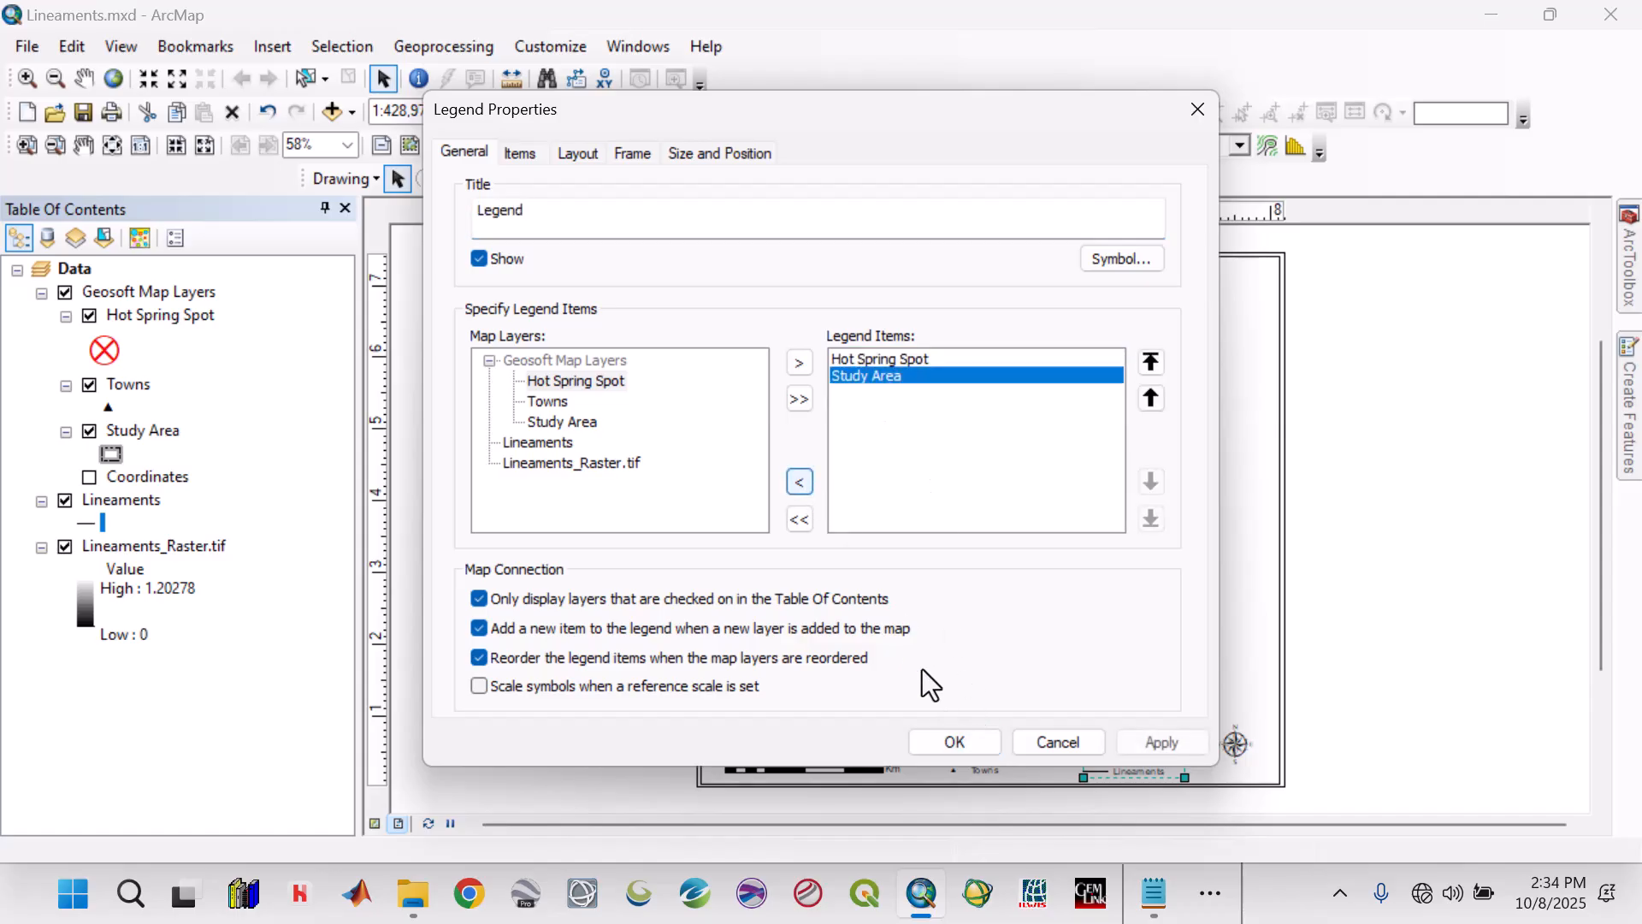
pyautogui.click(1156, 740)
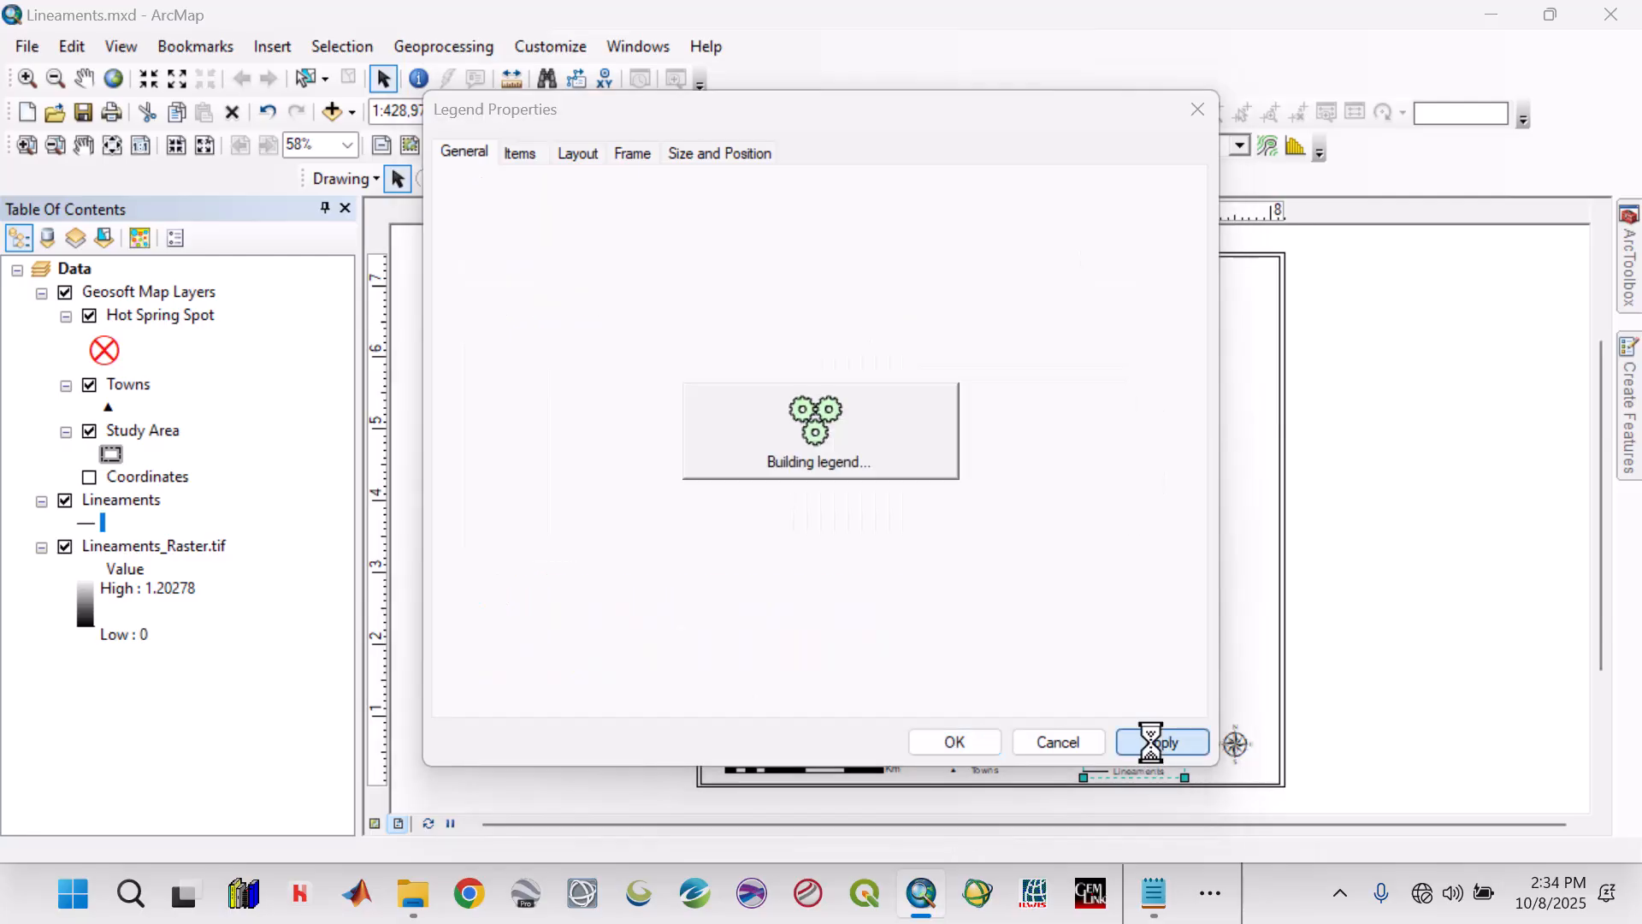
pyautogui.click(977, 741)
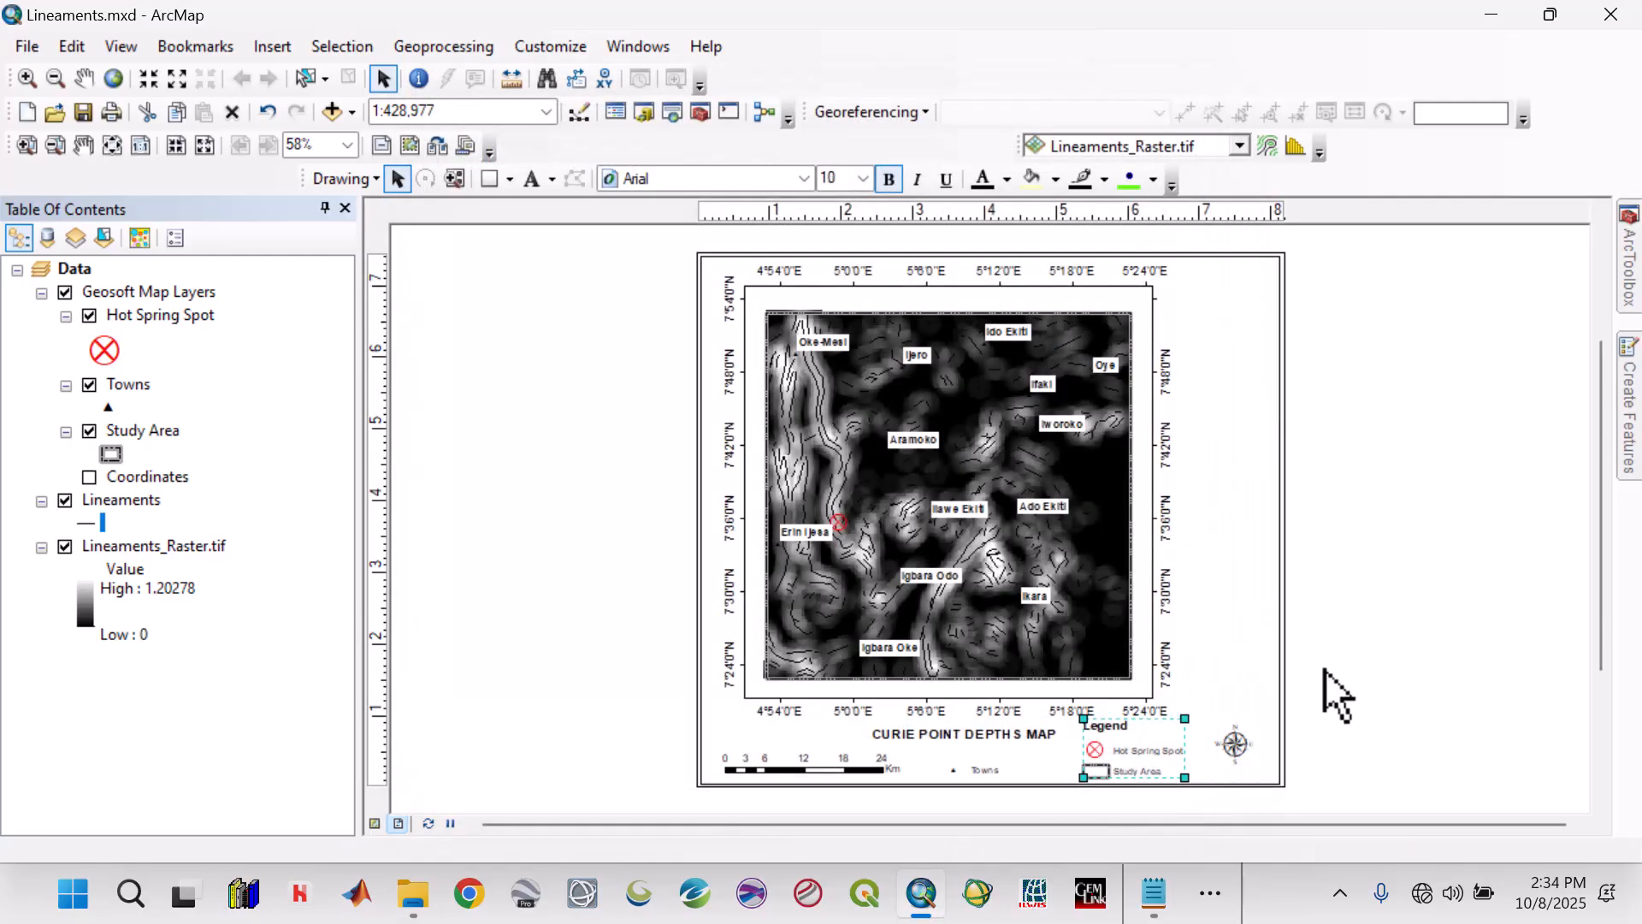
# Shift the Towns legend slightly left, closer to the scale bar.
pyautogui.click(982, 769)
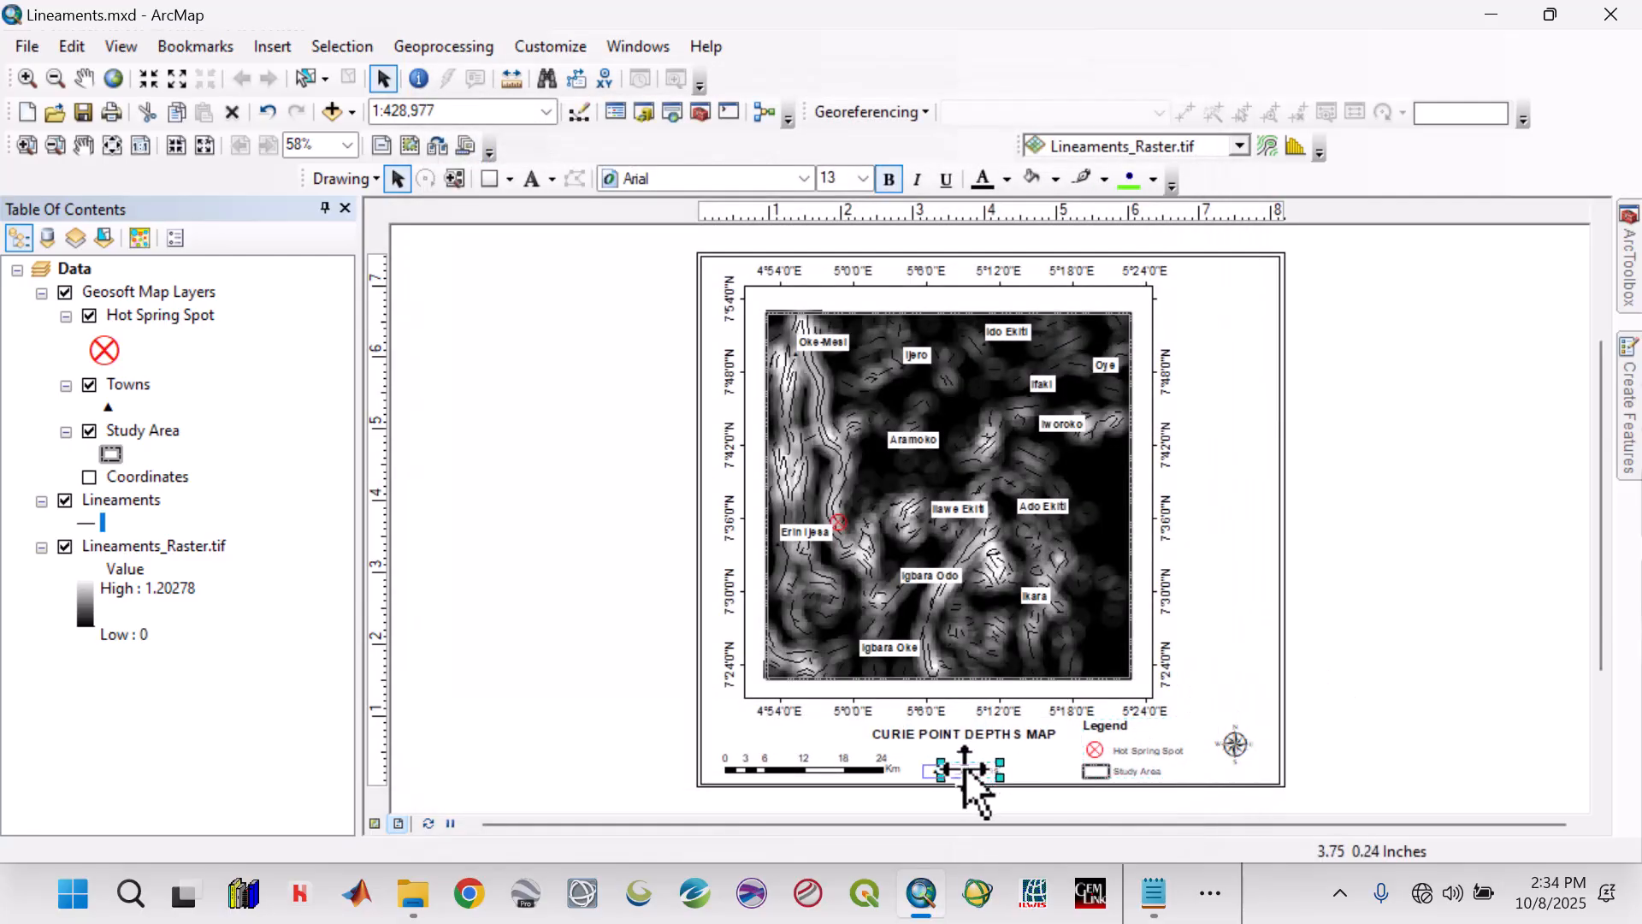
pyautogui.click(1403, 628)
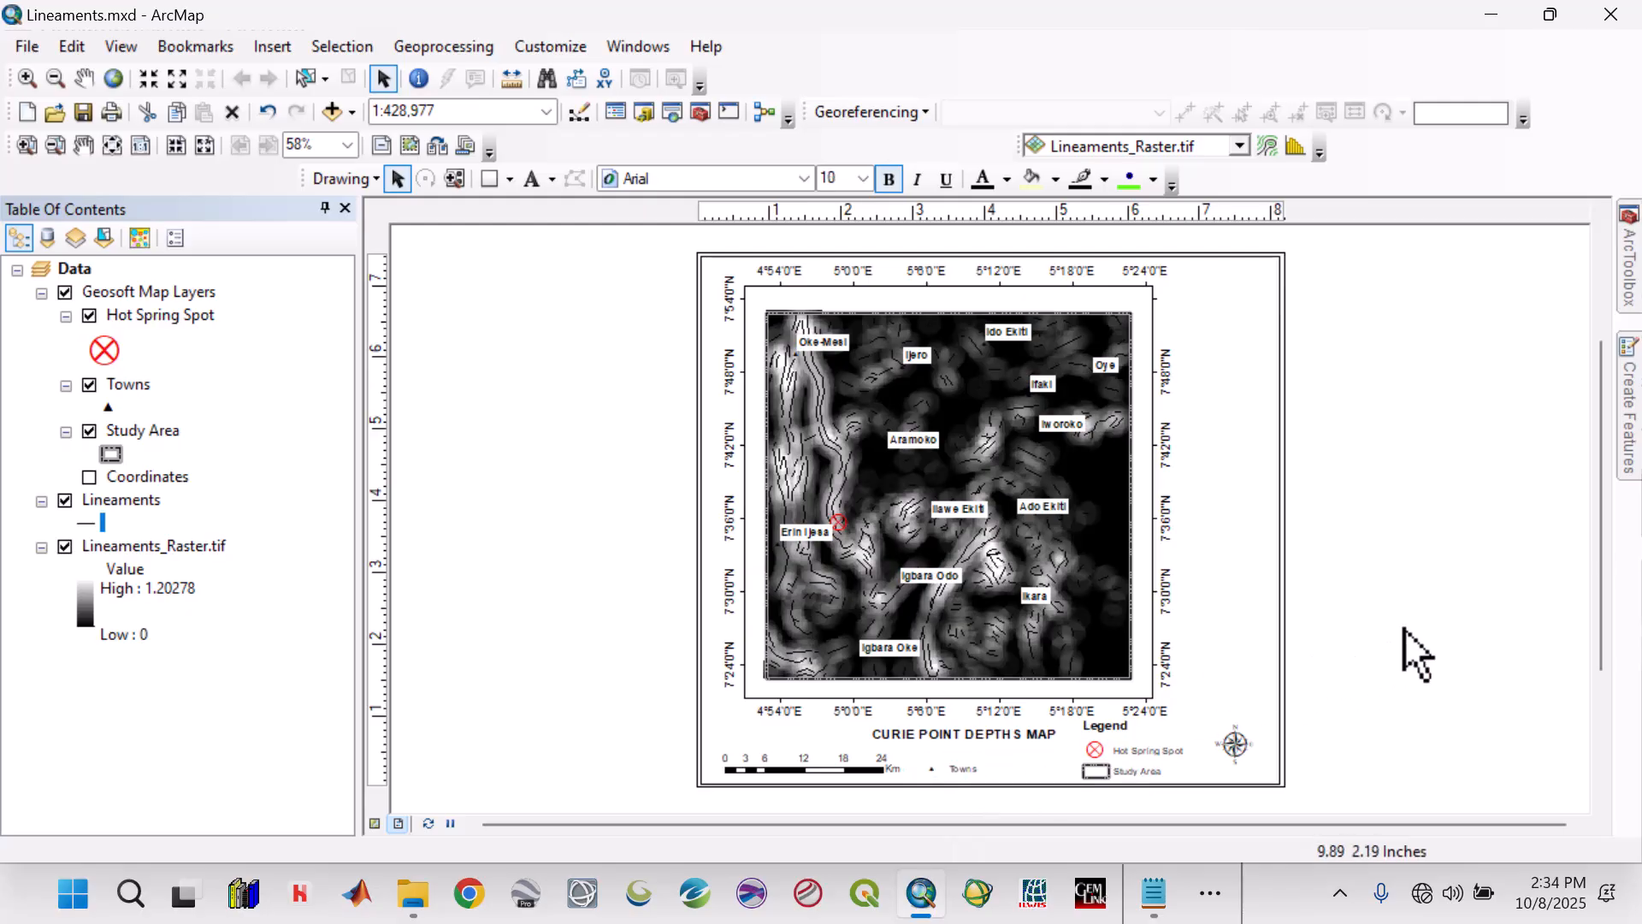
# Narrow the data frame slightly from its right edge and nudge it left on the layout page.
pyautogui.click(1152, 495)
pyautogui.moveTo(1152, 496); pyautogui.dragTo(1135, 493)
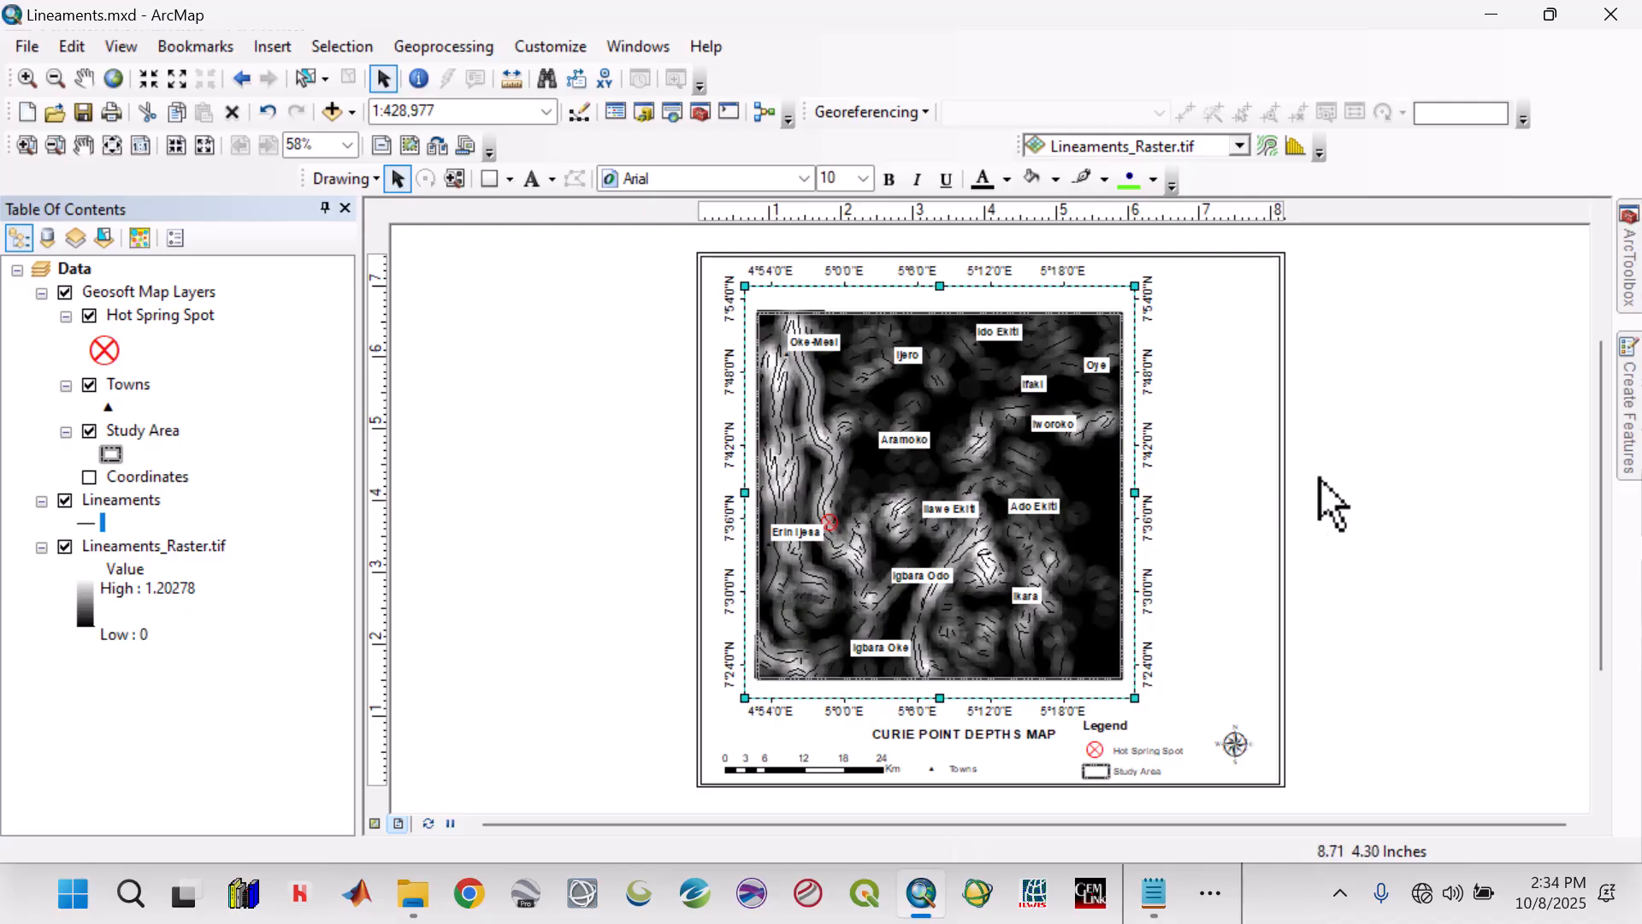
pyautogui.press('Left')
pyautogui.press('Left')
pyautogui.press('Left')
pyautogui.press('Left')
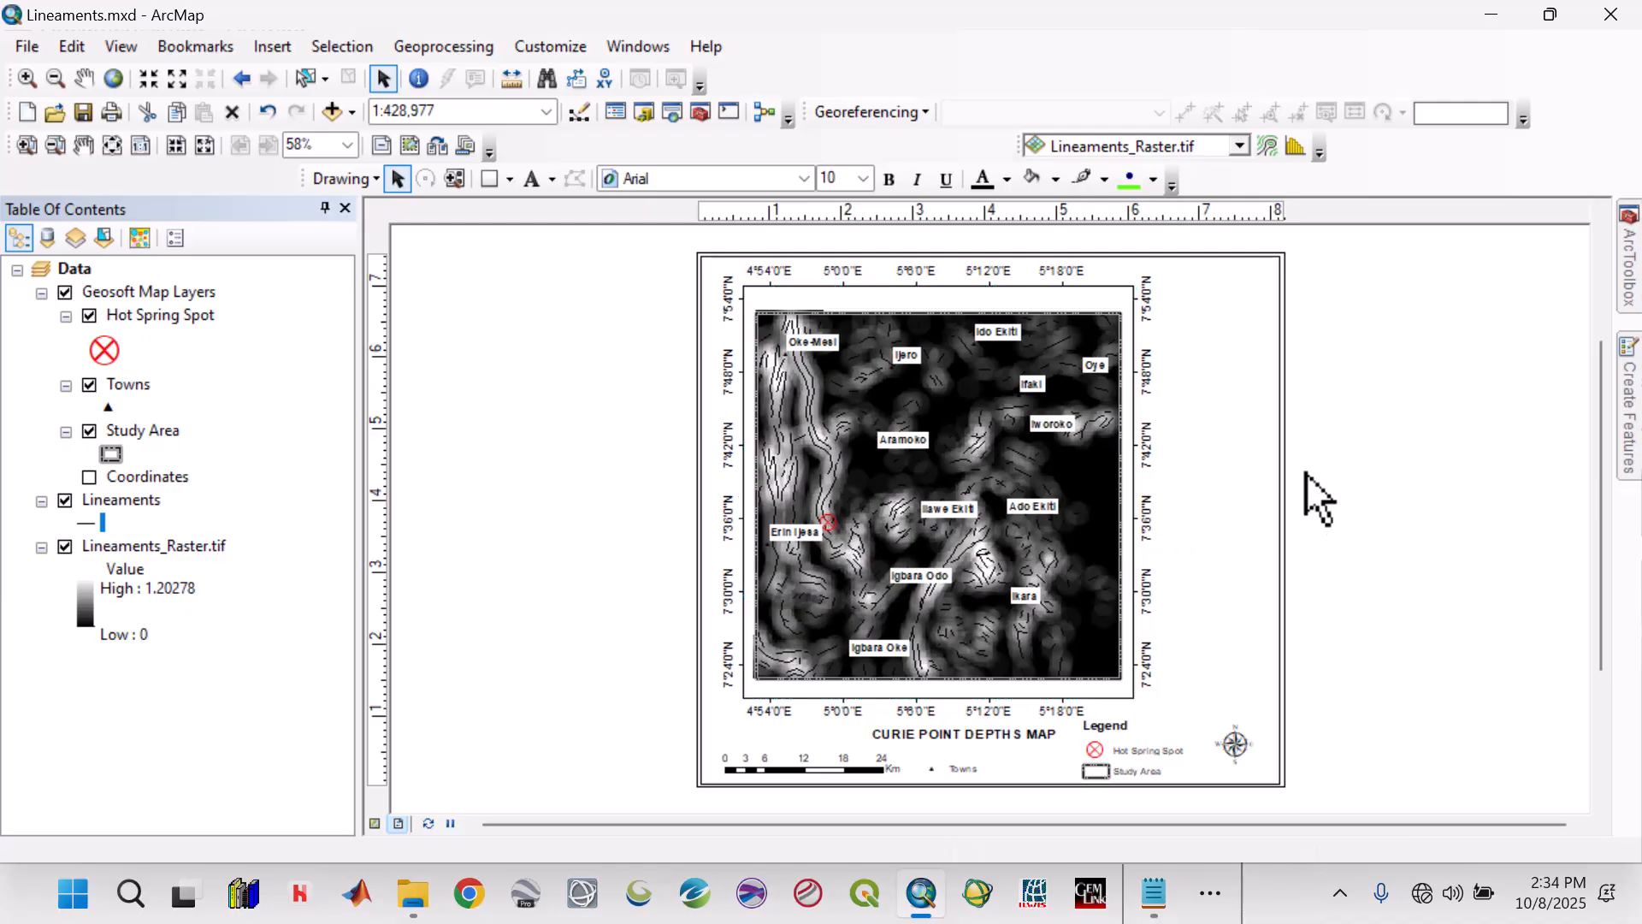
pyautogui.press('Left')
pyautogui.press('Left')
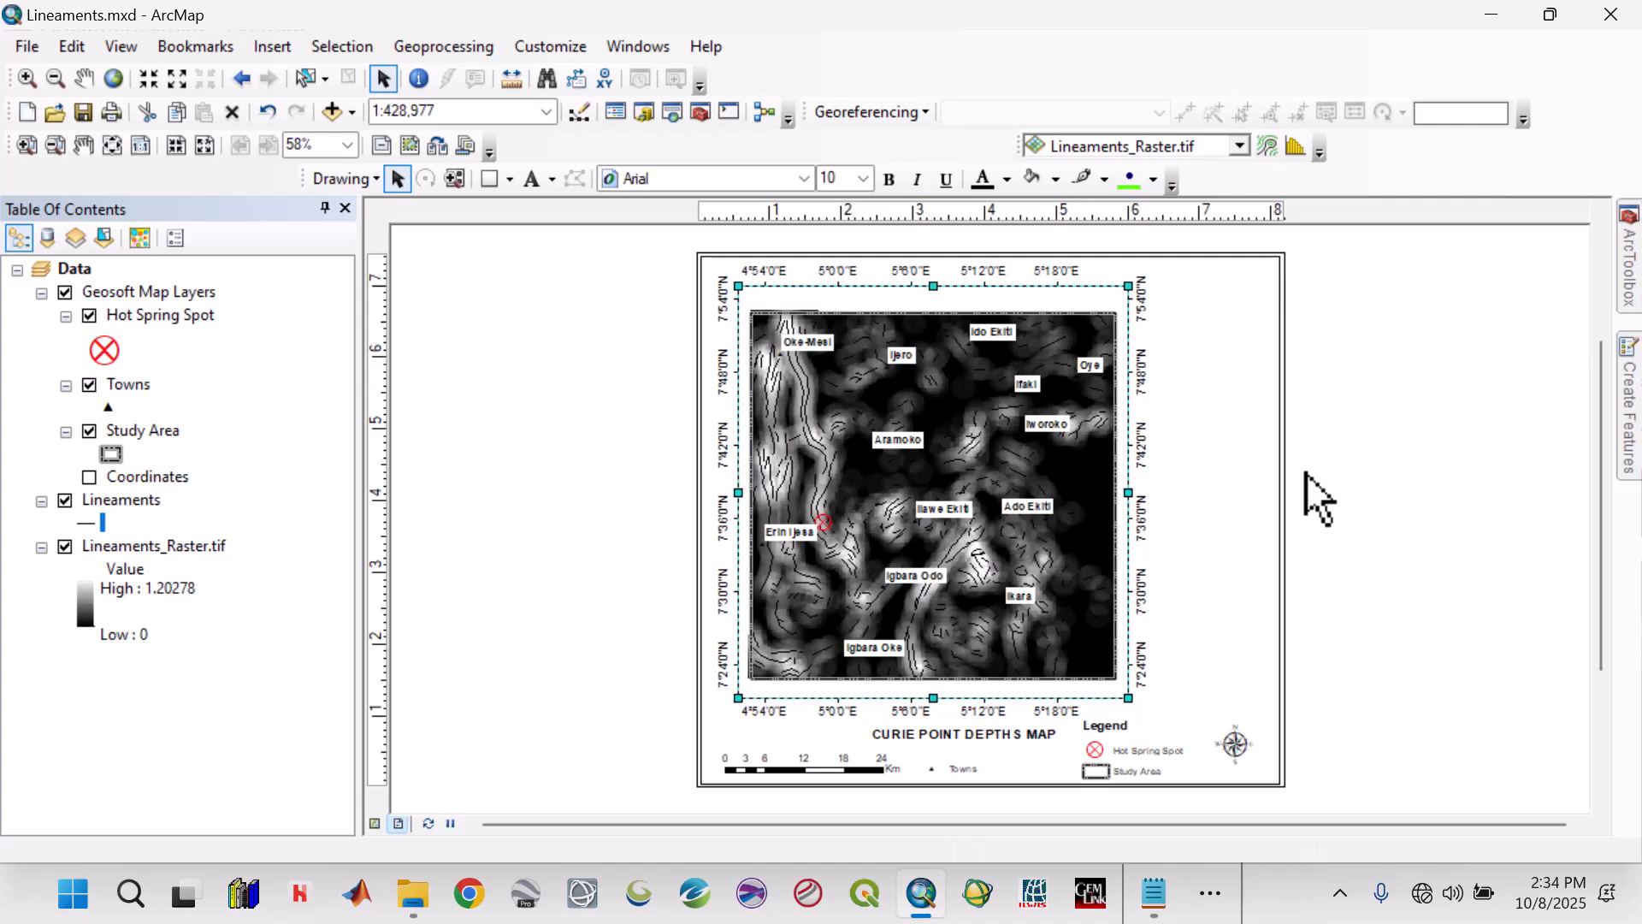
# Change the map title to LINEAMENTS DENSITY MAP and shift it slightly left beneath the data frame.
pyautogui.doubleClick(990, 728)
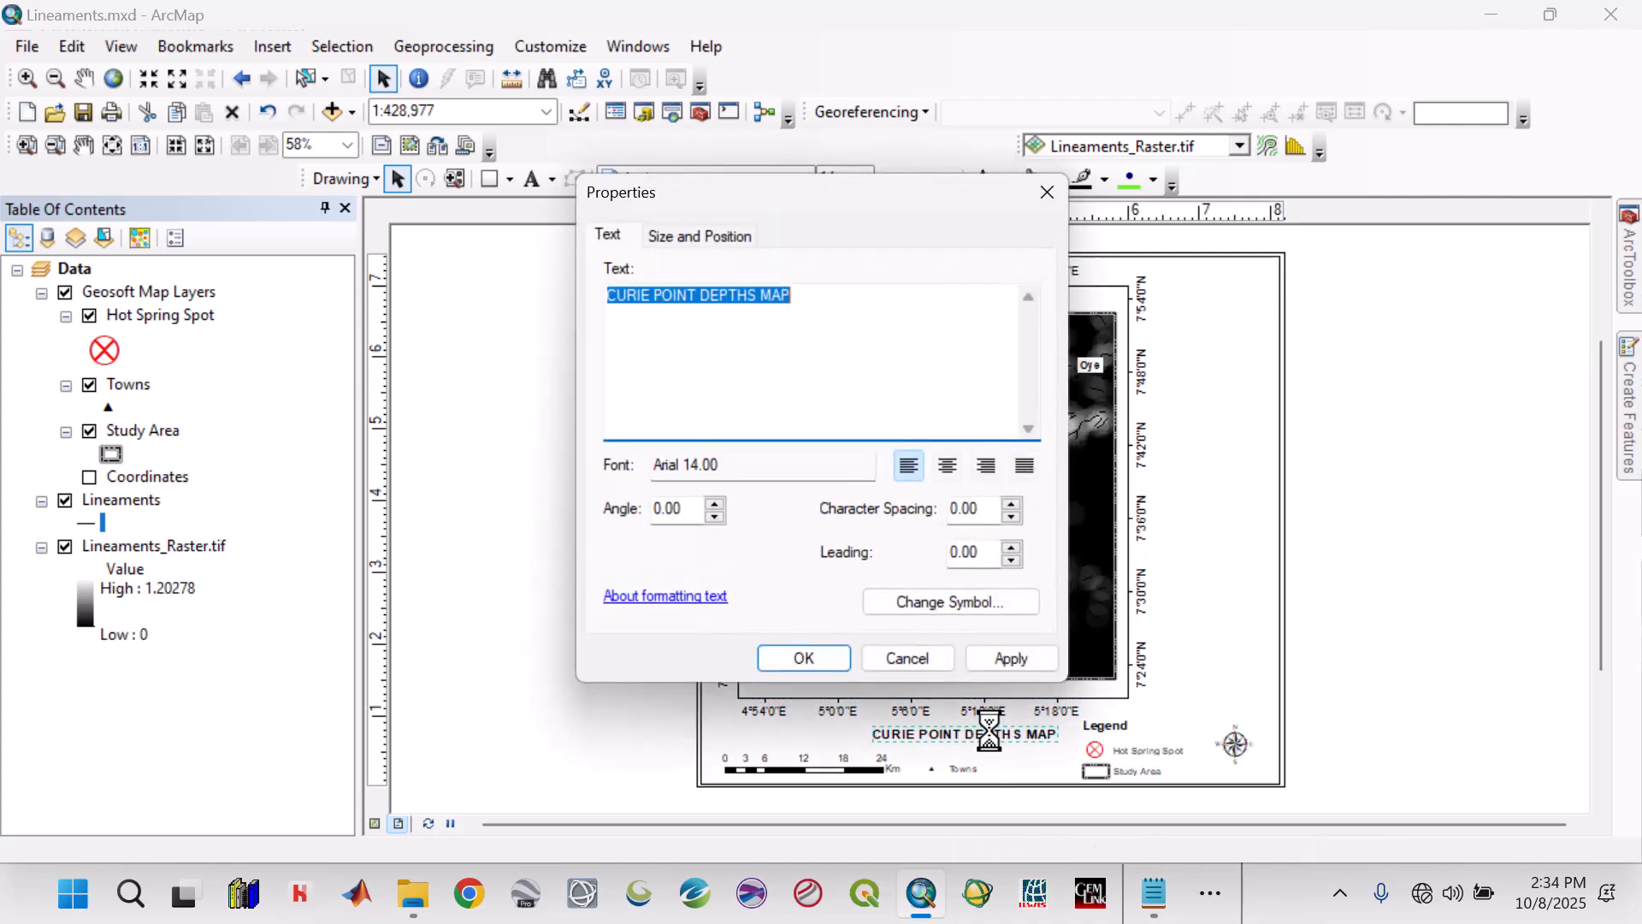
pyautogui.write('Li')
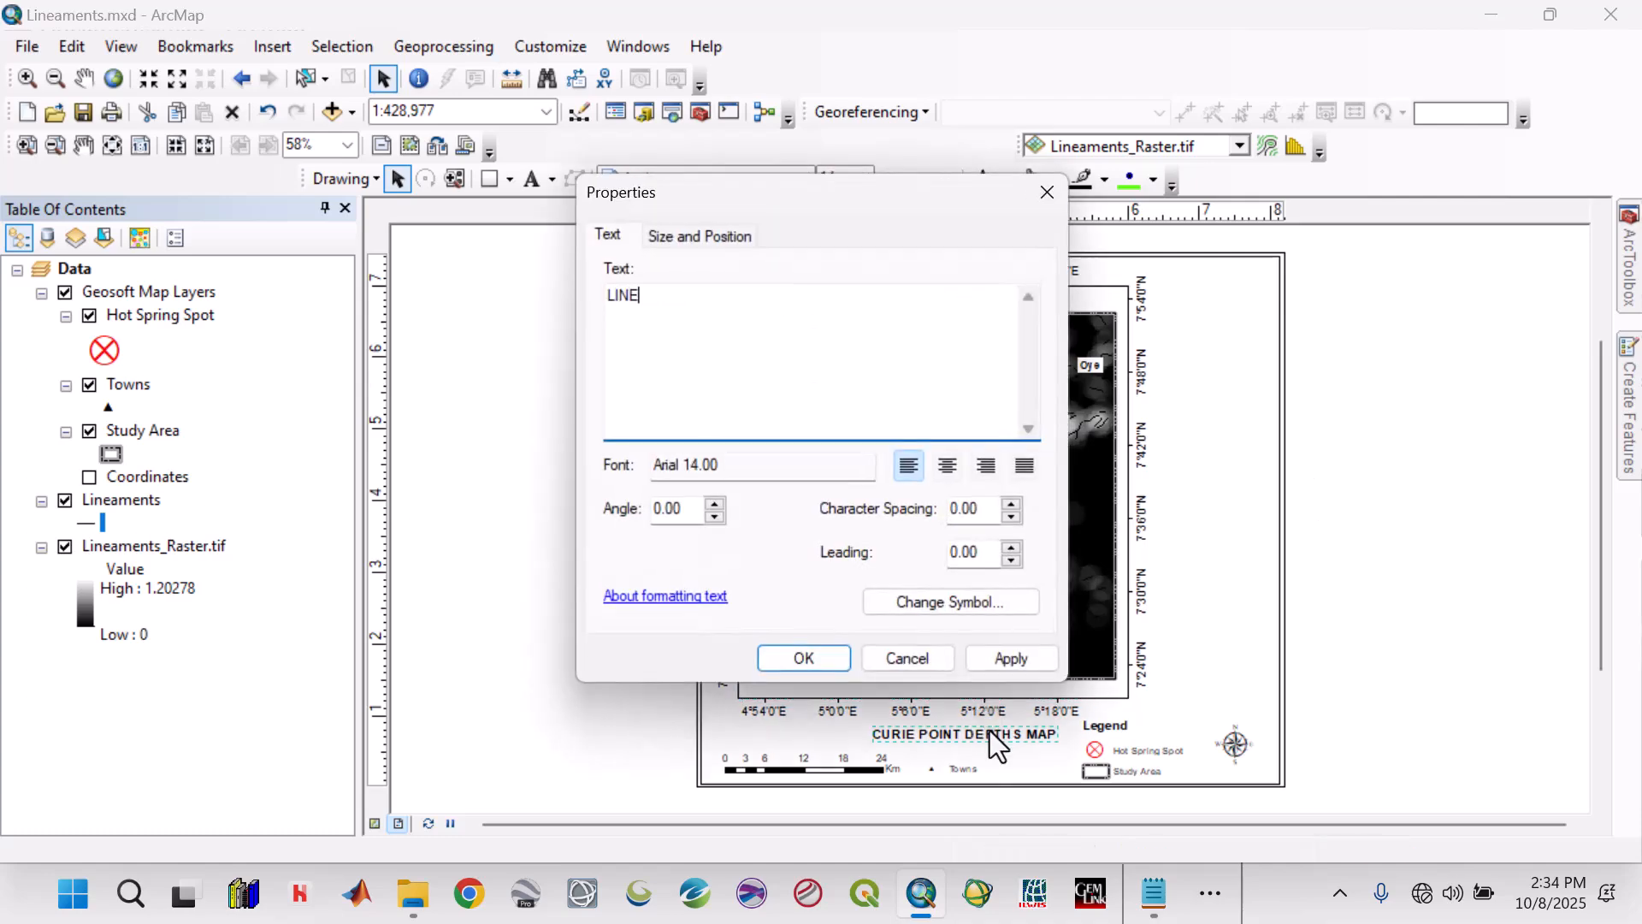
pyautogui.write('NEAMENTS DENSITY')
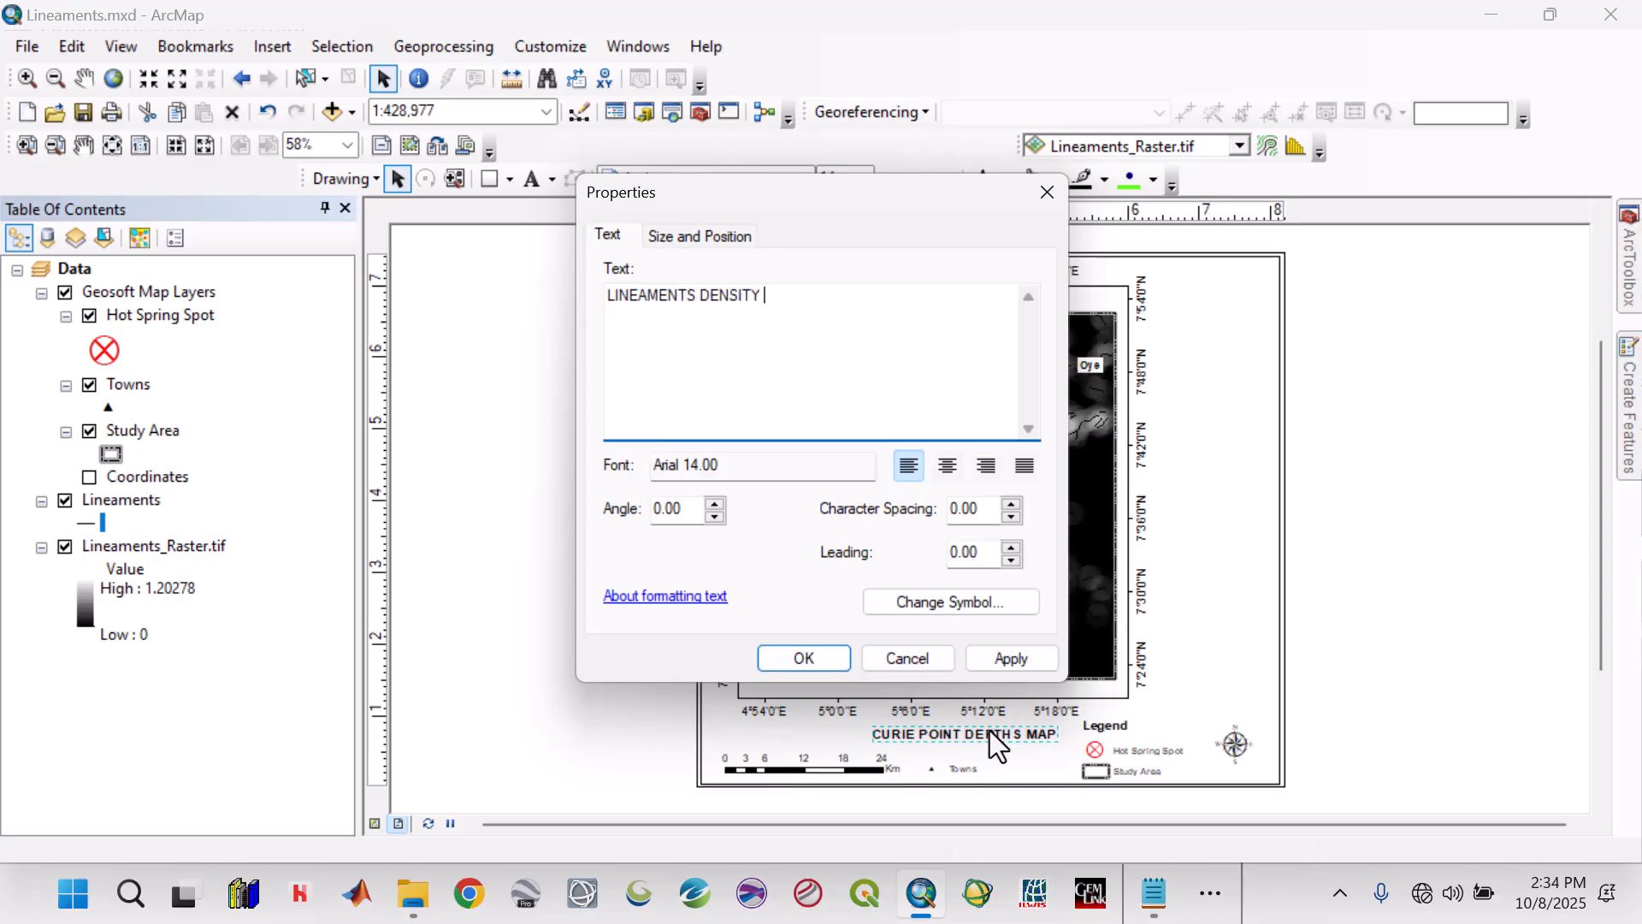
pyautogui.write(' MAP')
pyautogui.click(992, 655)
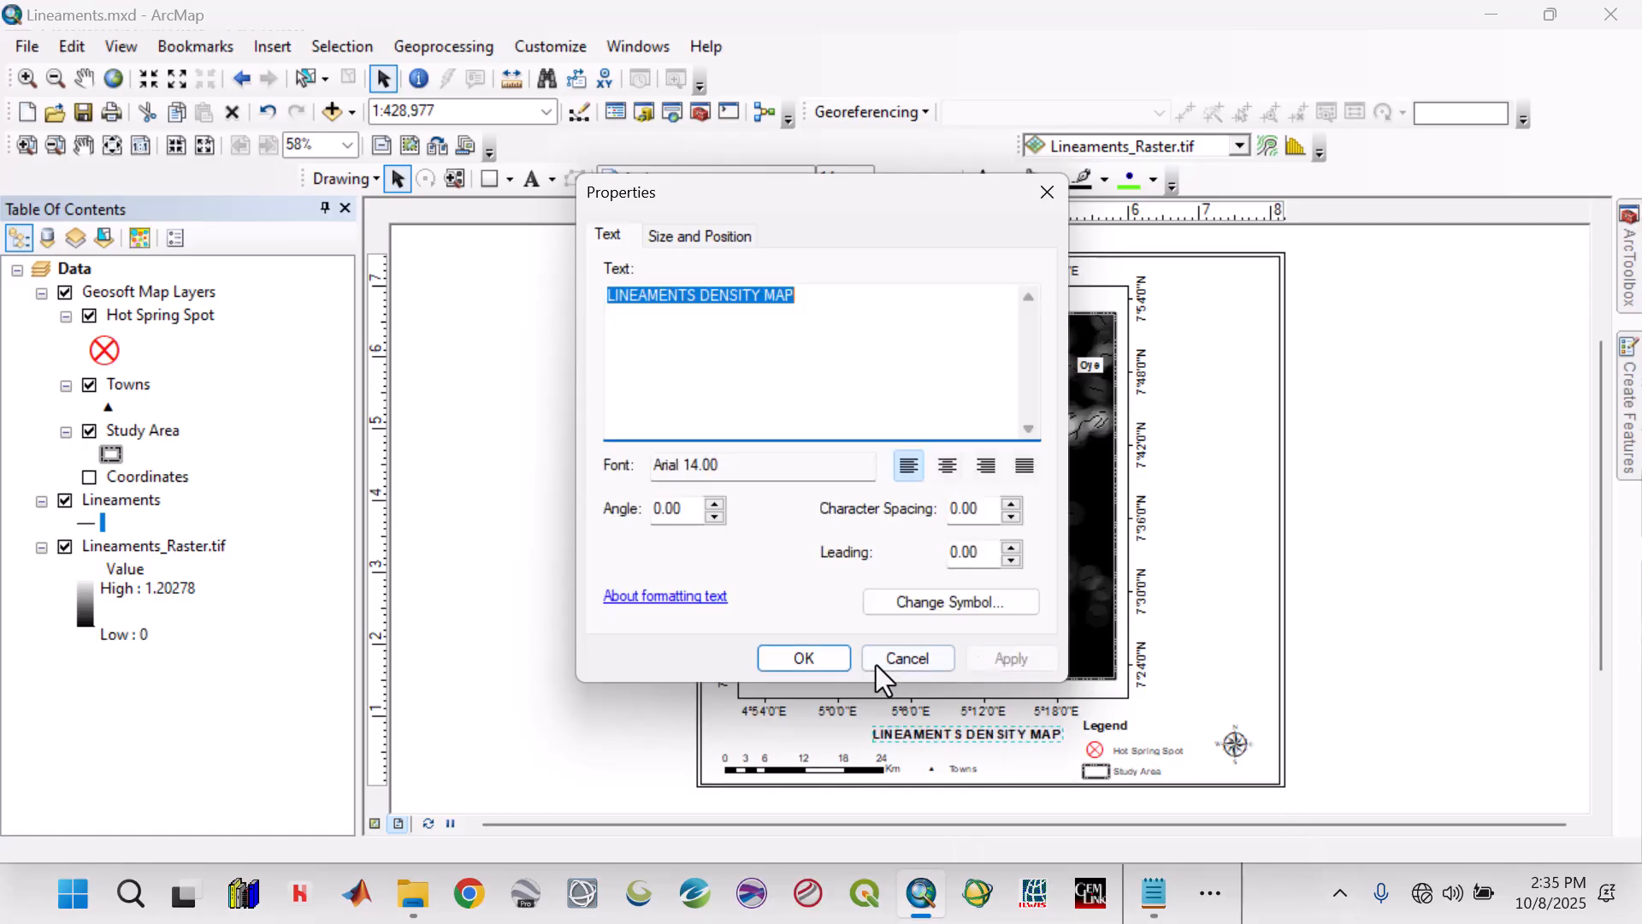
pyautogui.click(804, 657)
pyautogui.moveTo(956, 740); pyautogui.dragTo(930, 737)
pyautogui.click(1416, 628)
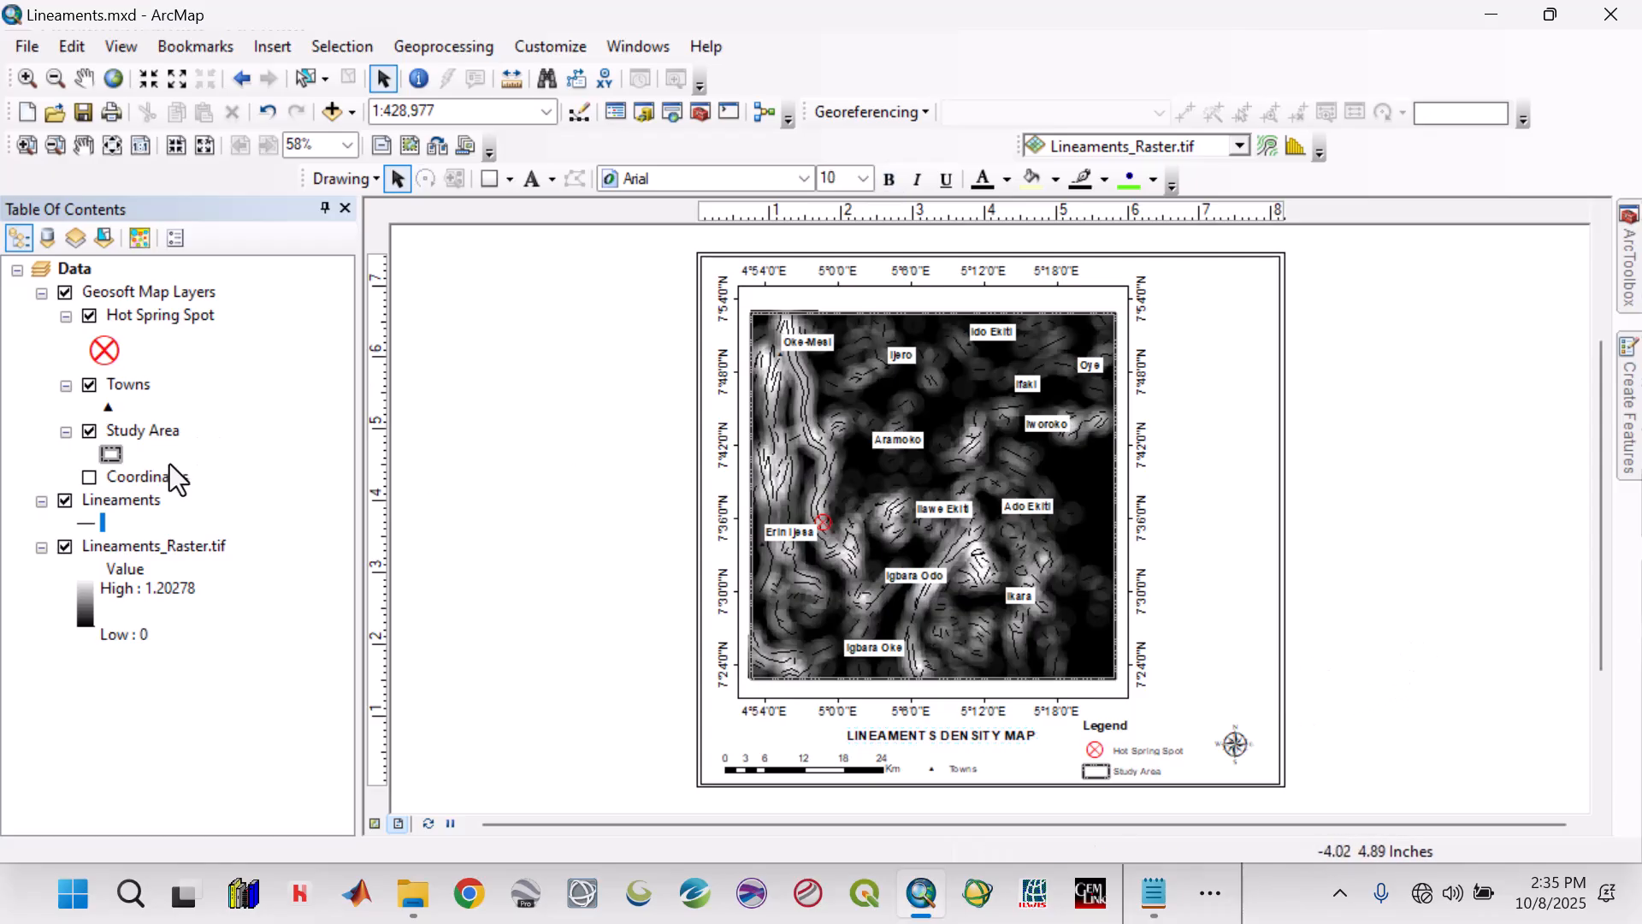
# Style Lineaments_Raster.tif with a stretched blue-green-yellow-red-pink colour ramp and enable the hillshade effect.
pyautogui.click(125, 549)
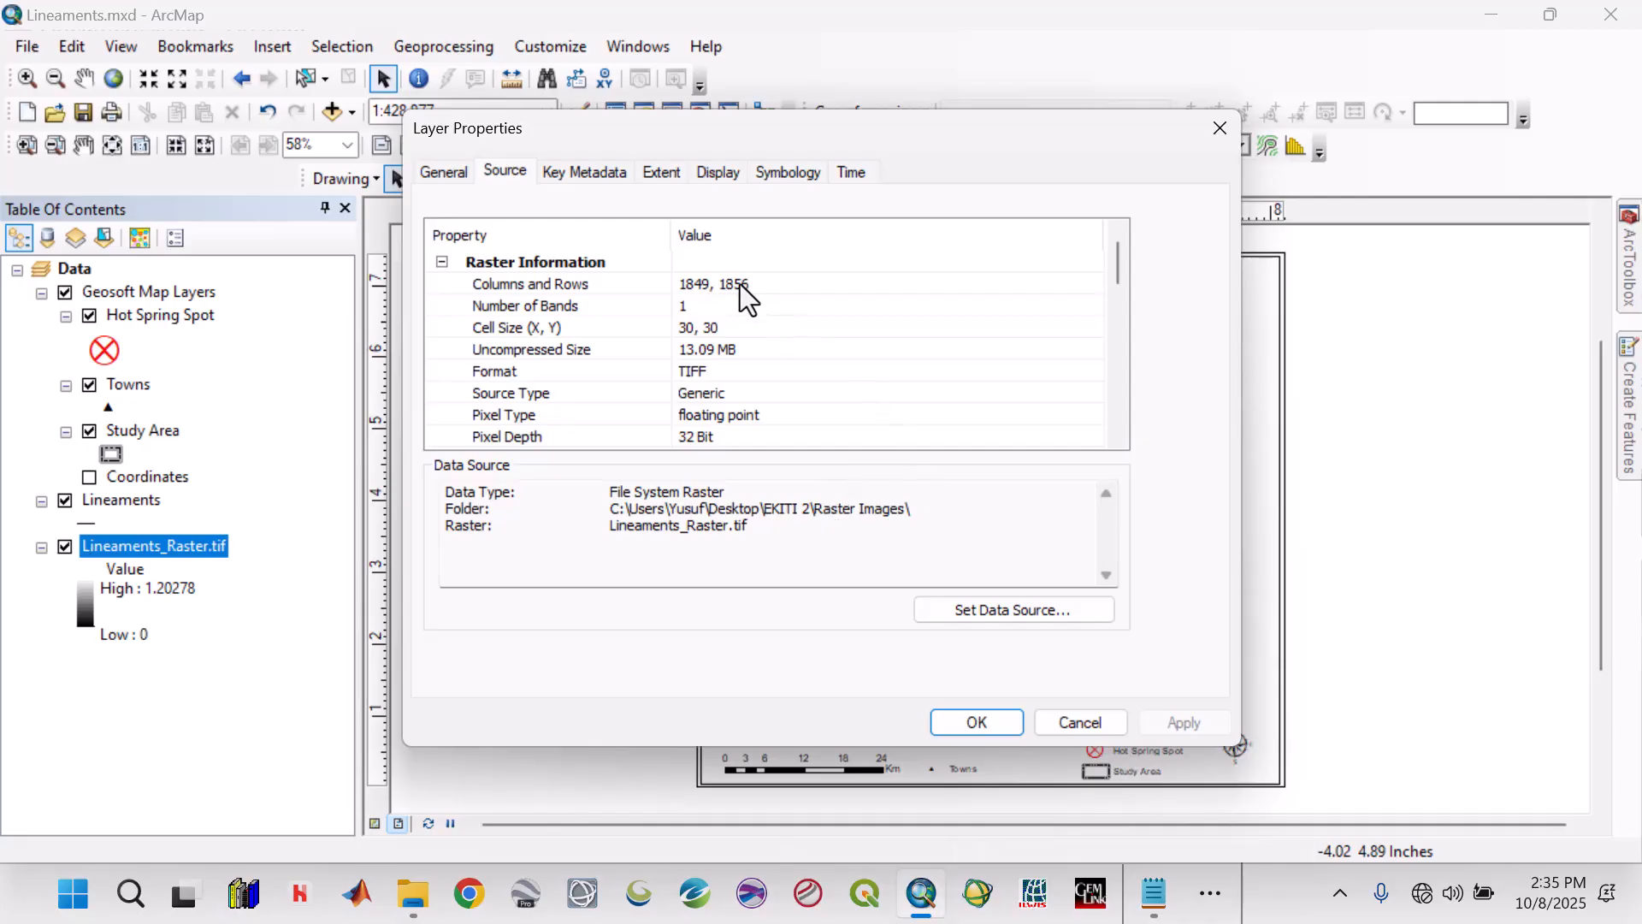
pyautogui.click(776, 175)
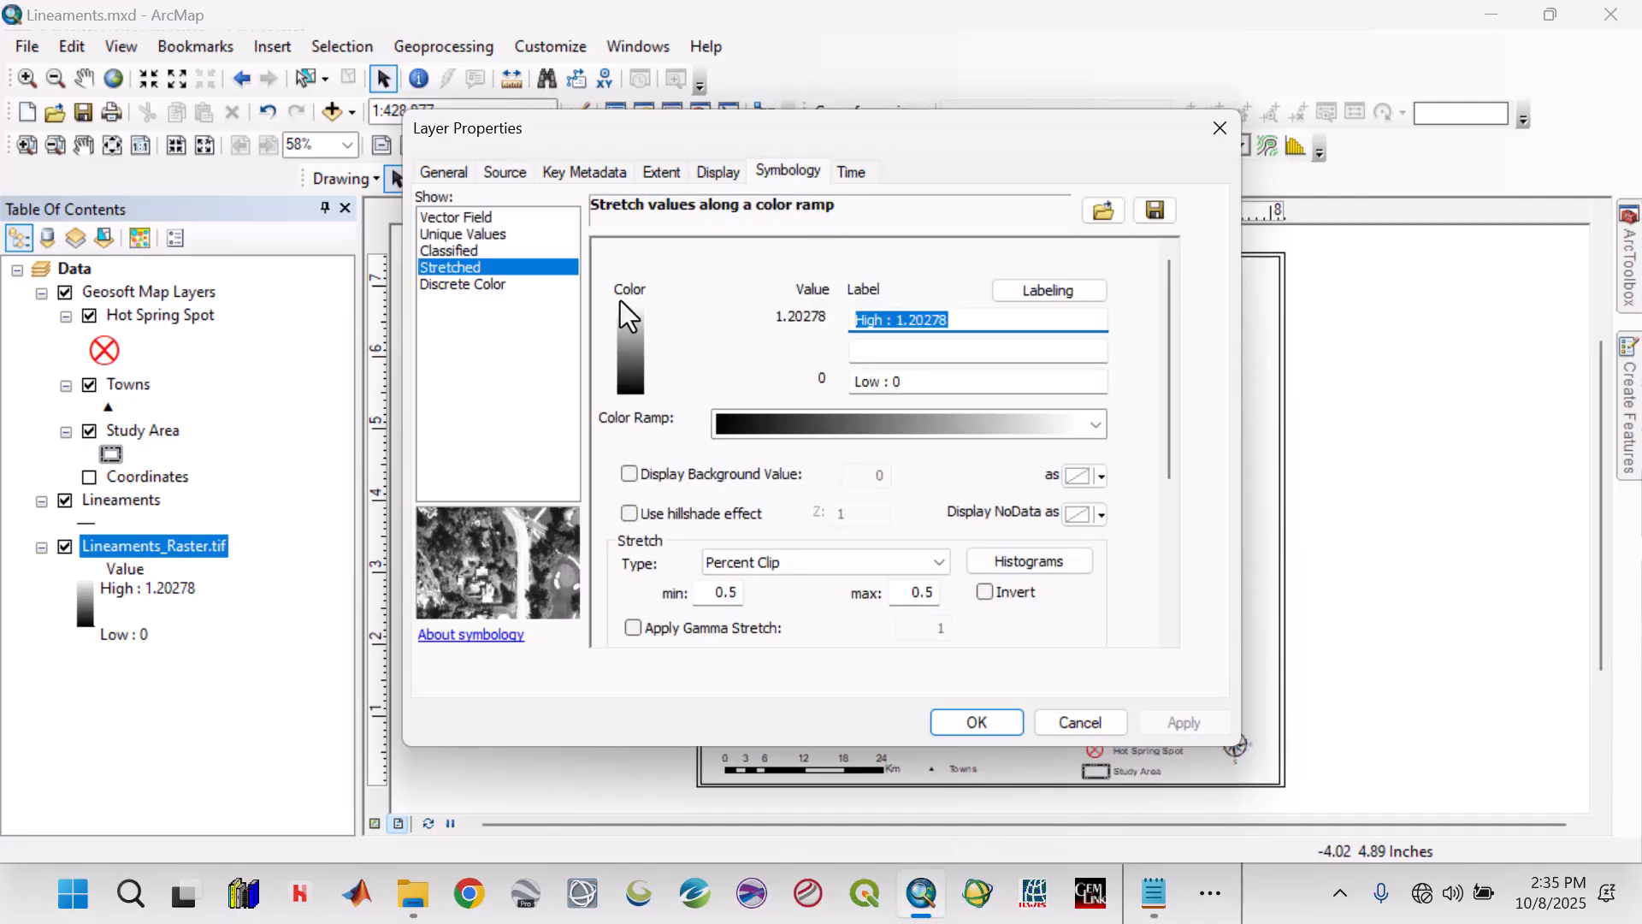
pyautogui.click(1100, 424)
pyautogui.scroll(-2, 1034, 516)
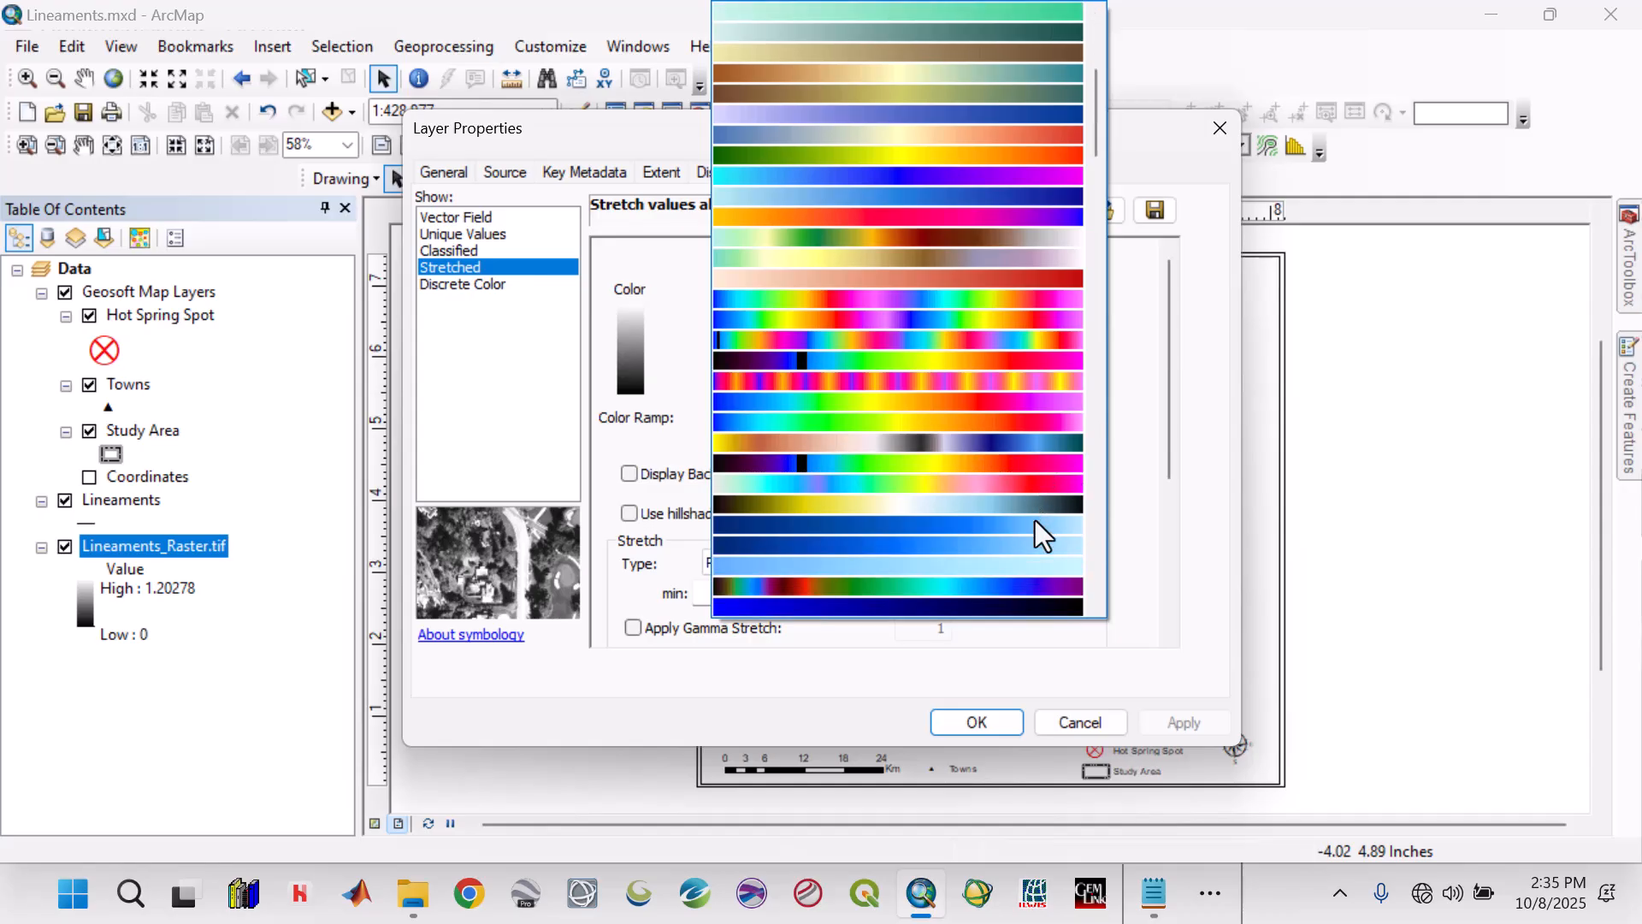
pyautogui.scroll(-4, 1035, 520)
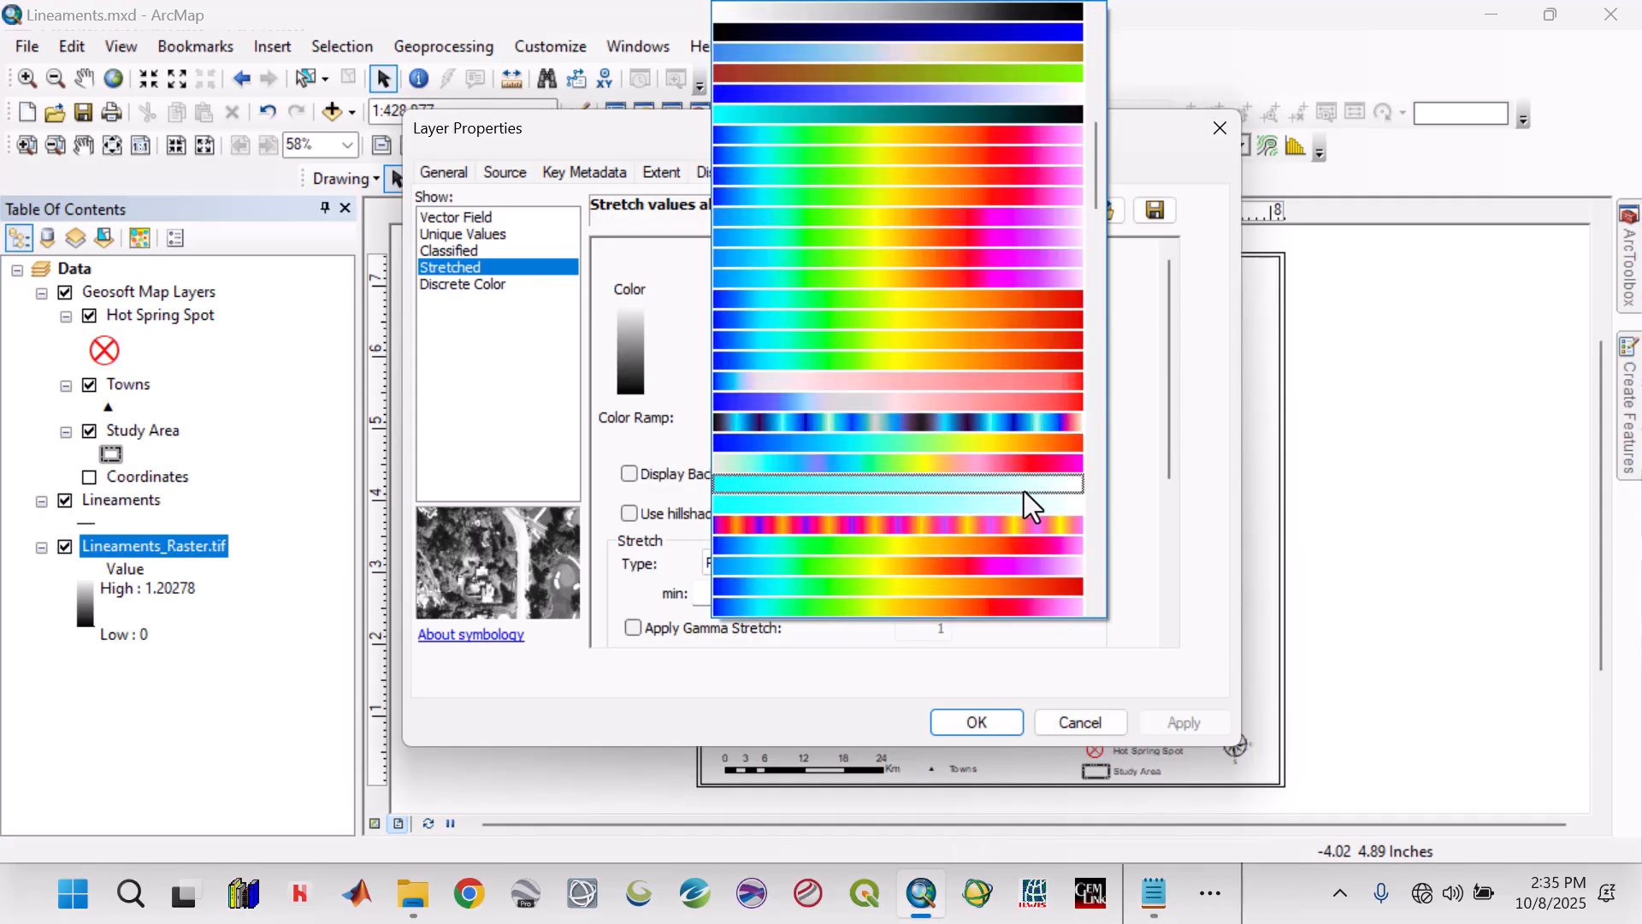
pyautogui.click(1033, 604)
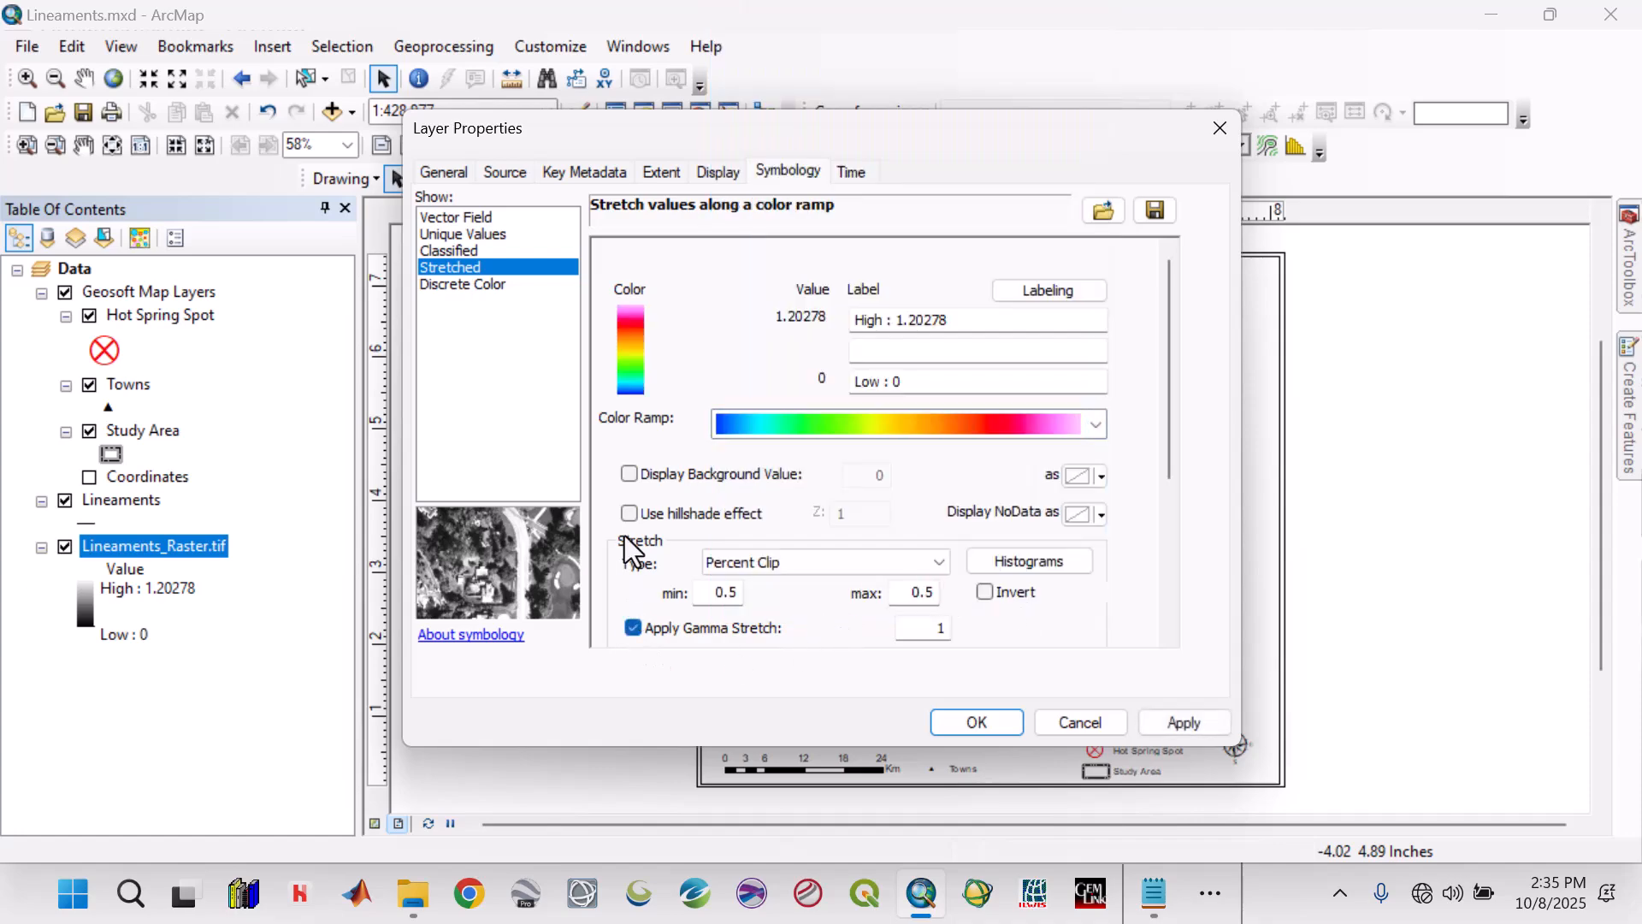
pyautogui.click(630, 513)
pyautogui.click(1164, 723)
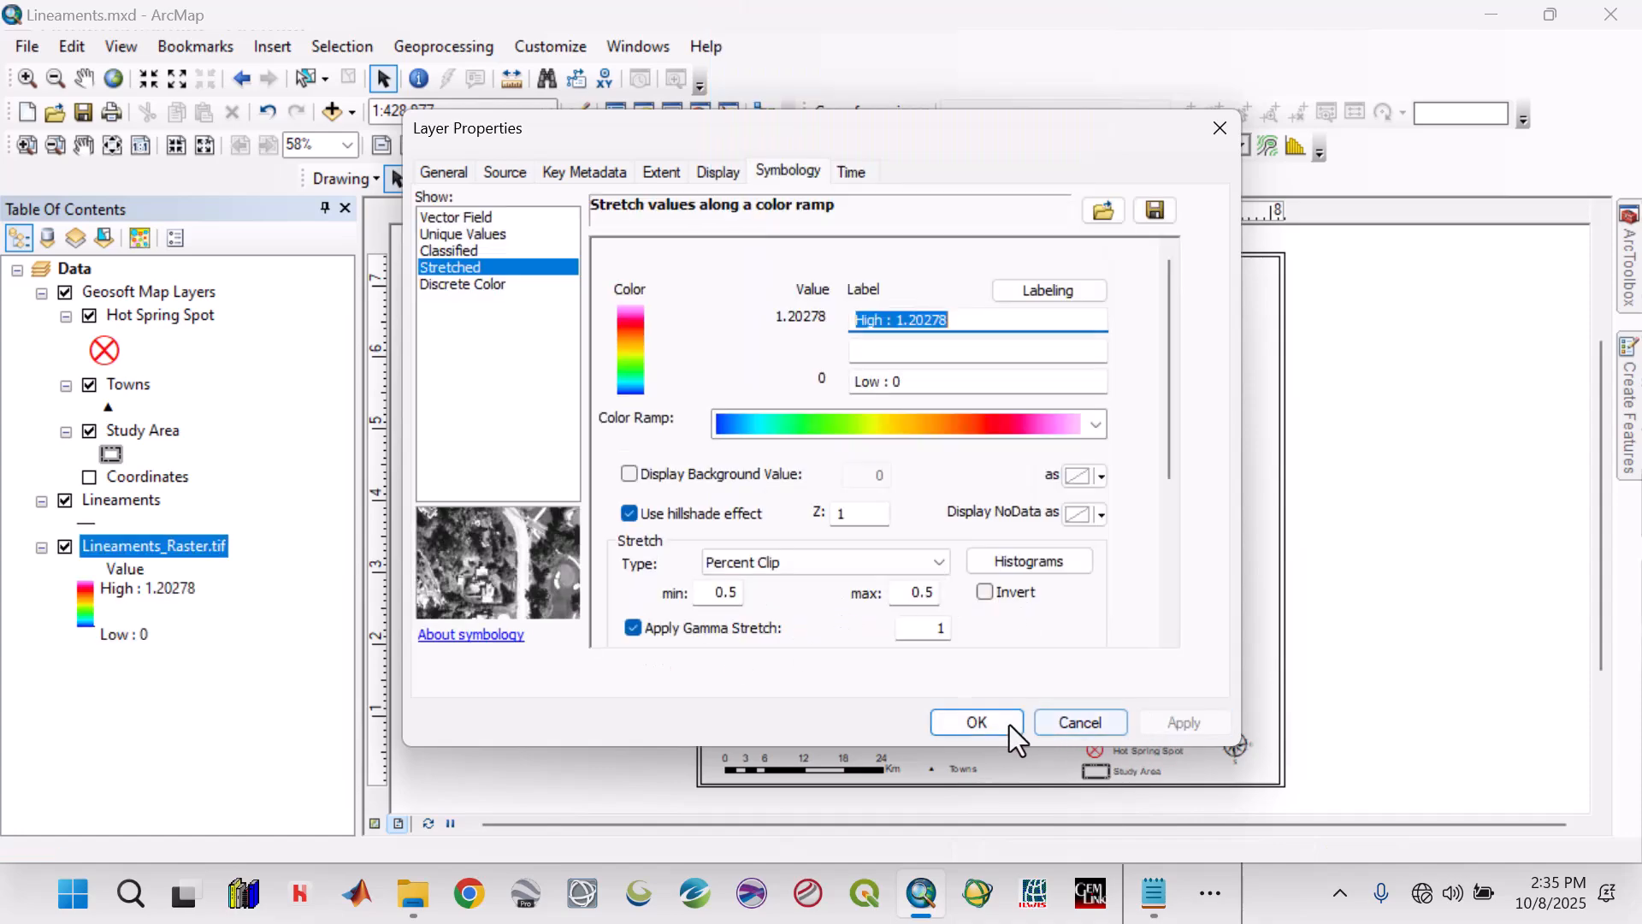
pyautogui.click(976, 723)
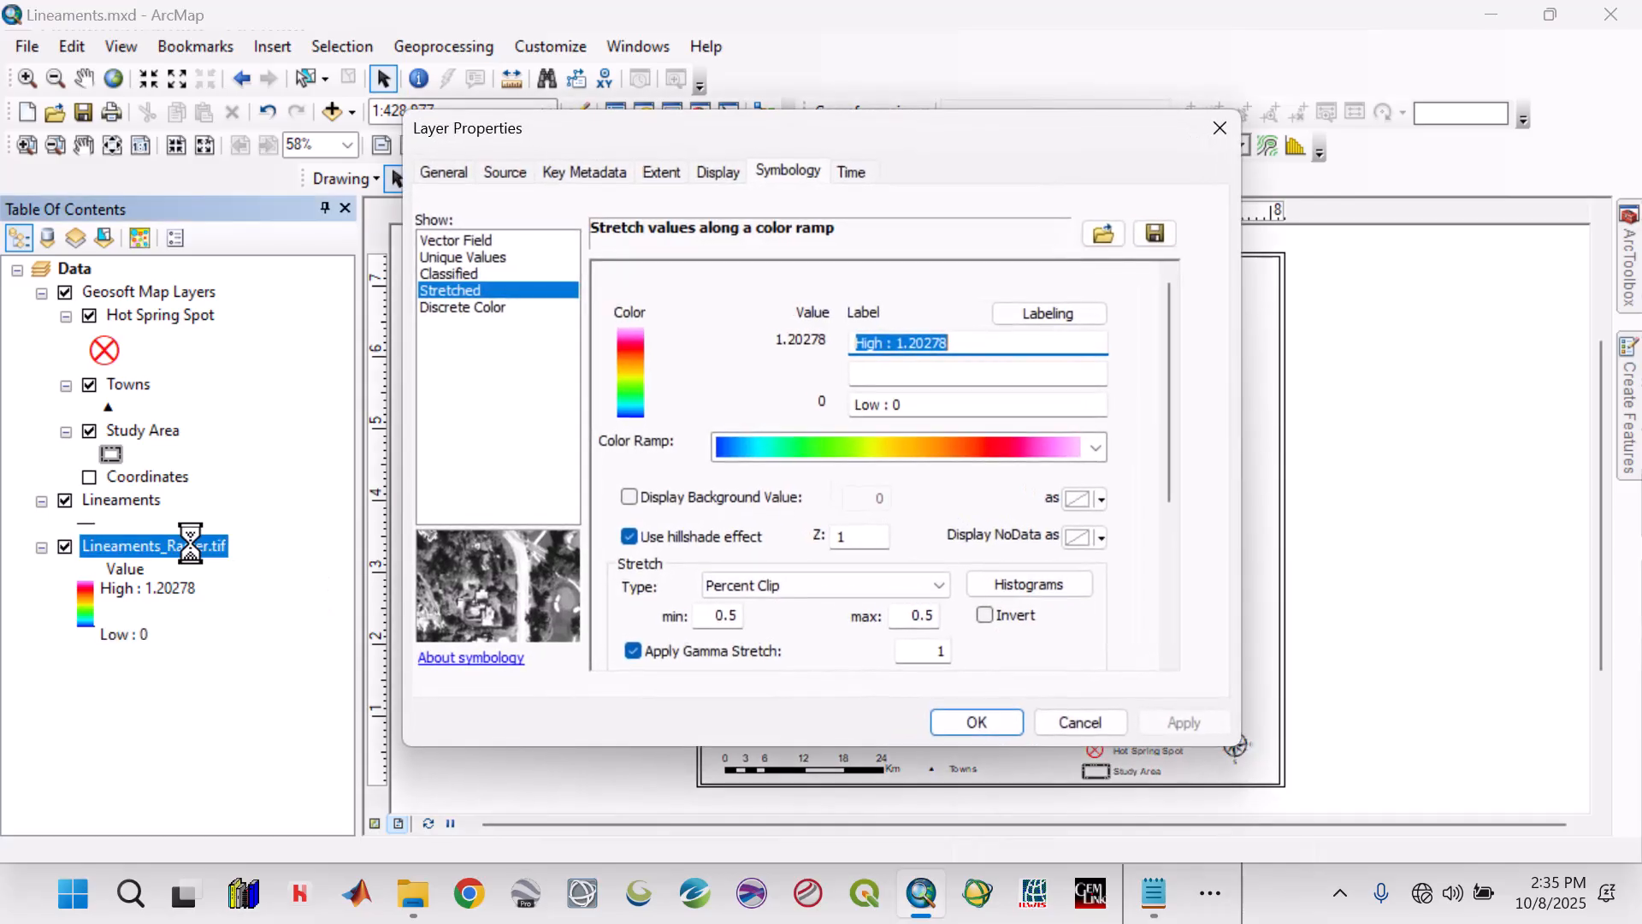
# Rename the Lineaments_Raster.tif layer to Lineaments Density.
pyautogui.click(437, 172)
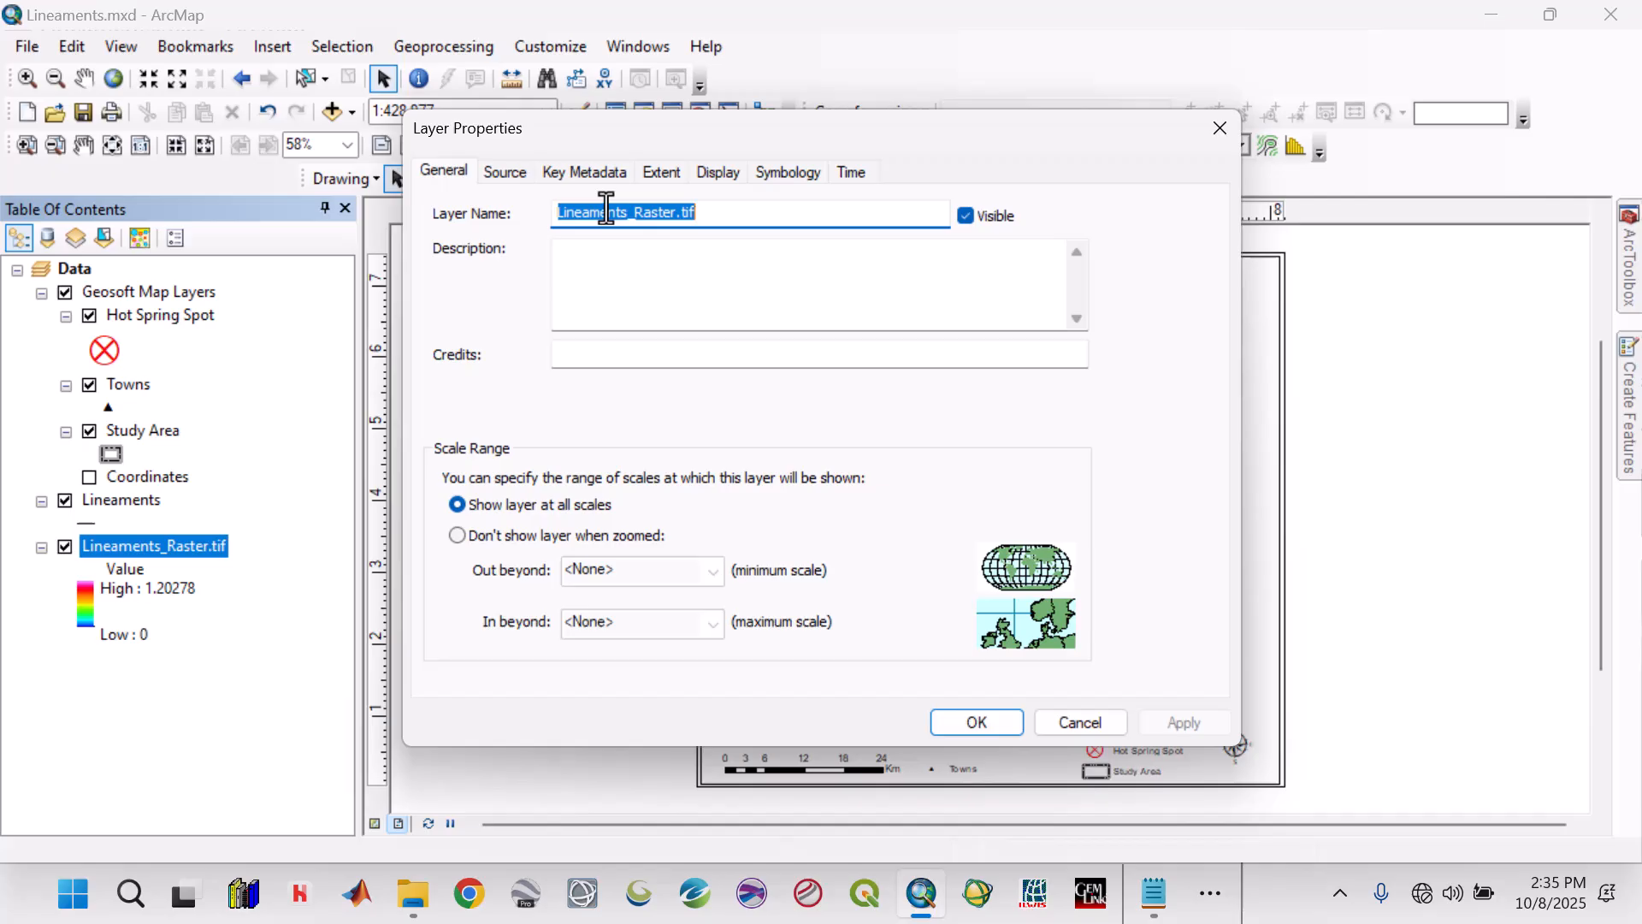
pyautogui.click(705, 212)
pyautogui.press('BackSpace')
pyautogui.press('BackSpace')
pyautogui.press('BackSpace')
pyautogui.press('BackSpace')
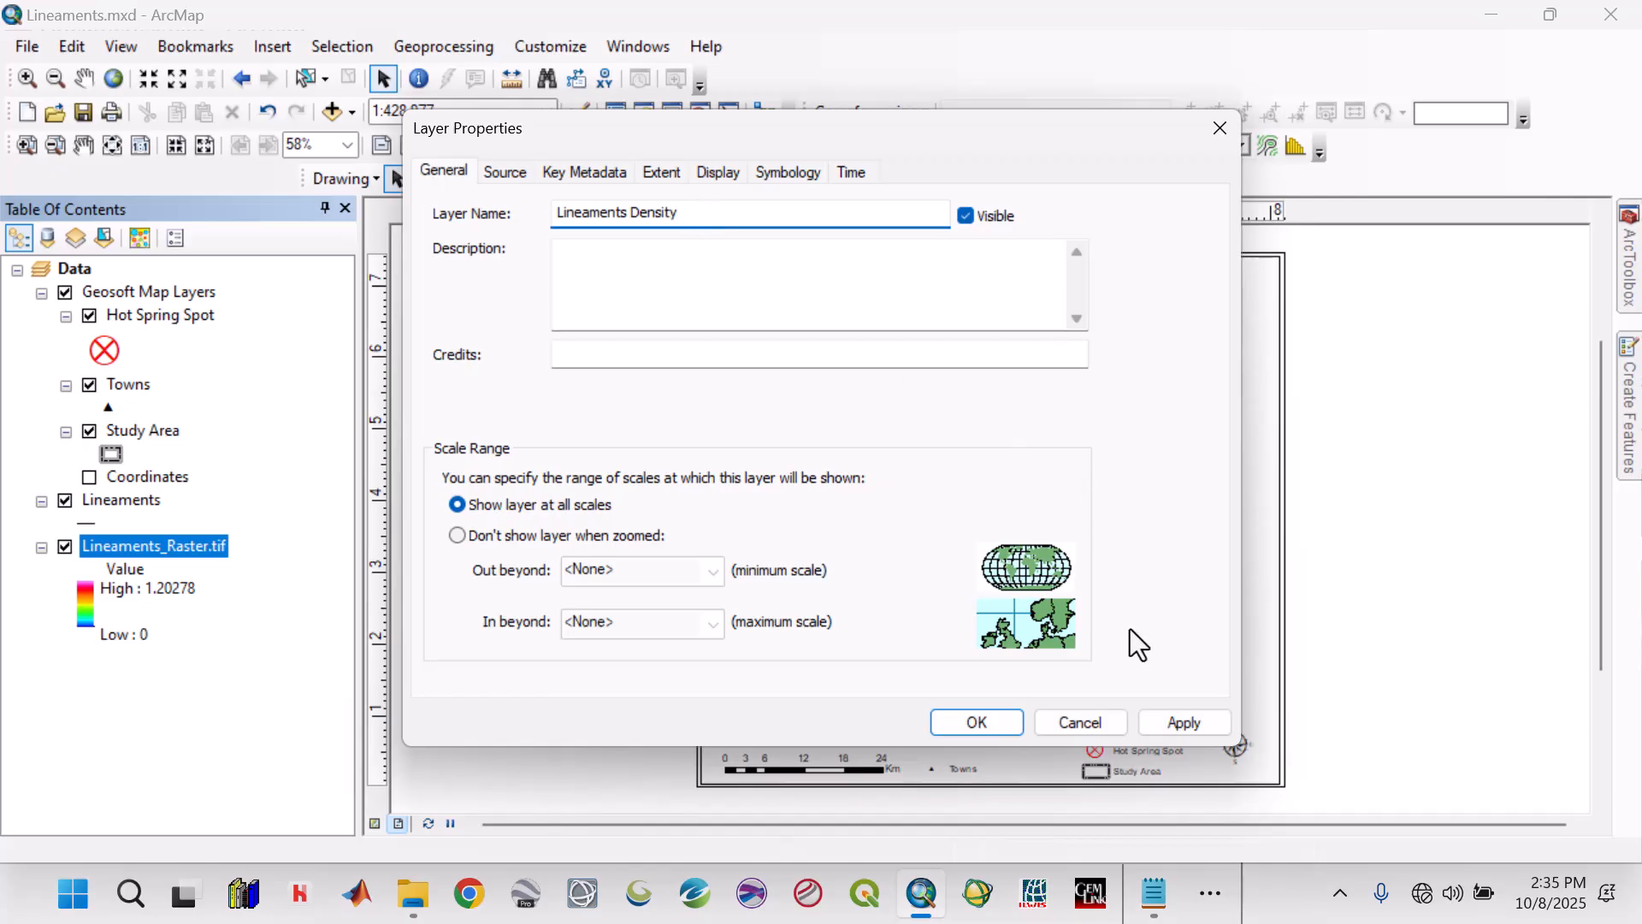
pyautogui.click(1180, 723)
pyautogui.click(975, 722)
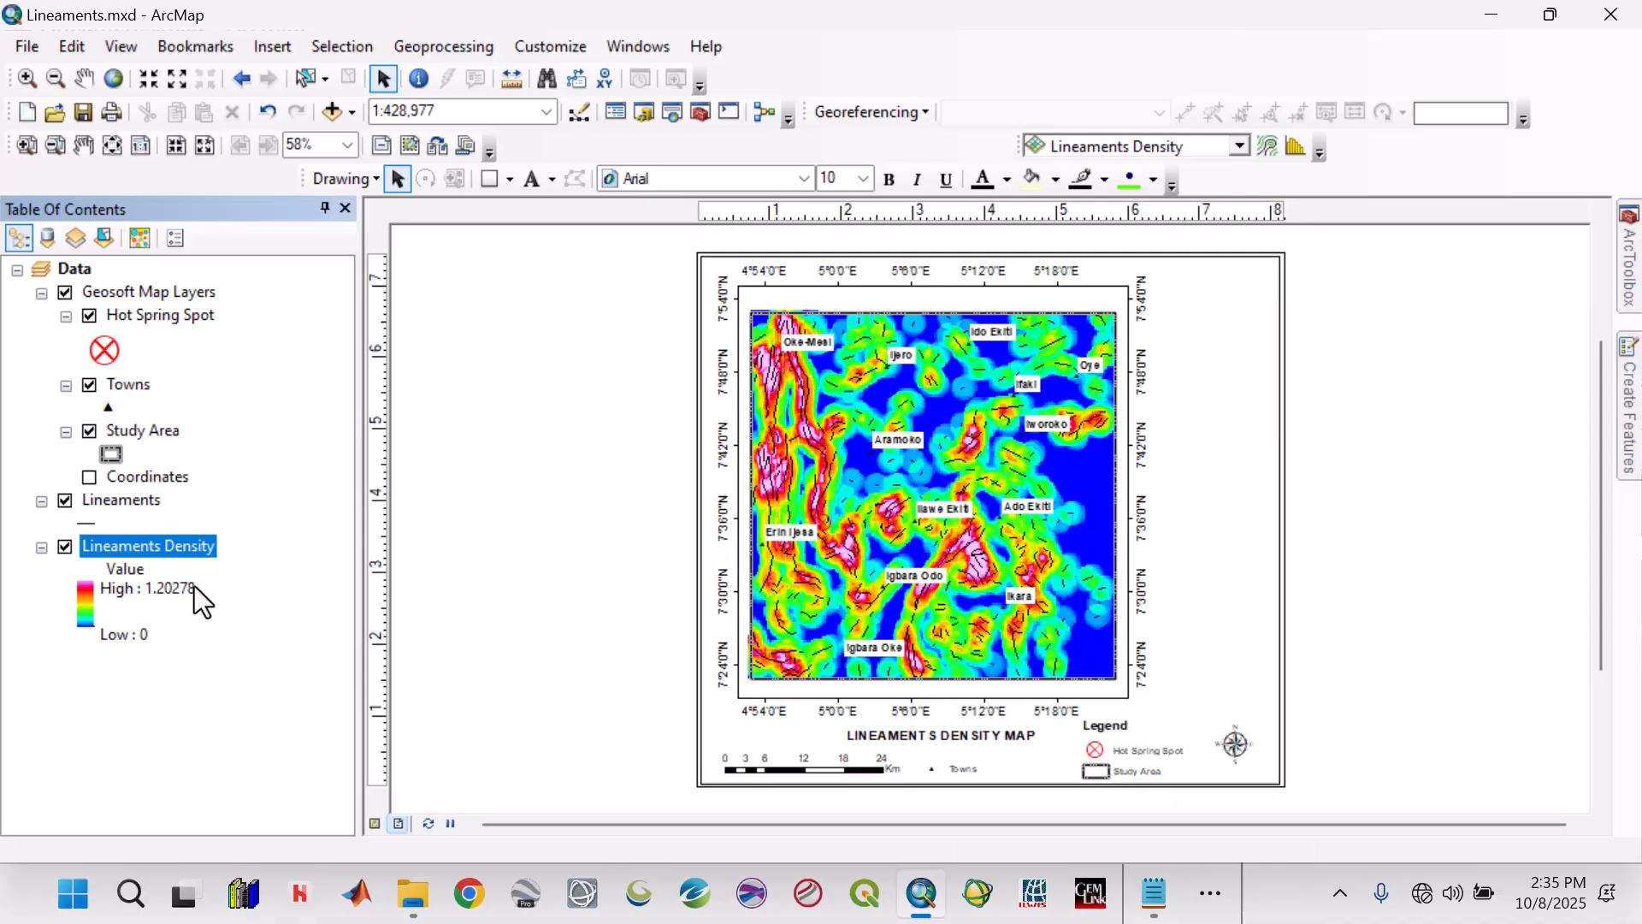
# Start a new legend that includes only the Lineaments Density layer, removing Hot Spring Spot, Towns, Study Area and Lineaments.
pyautogui.click(275, 44)
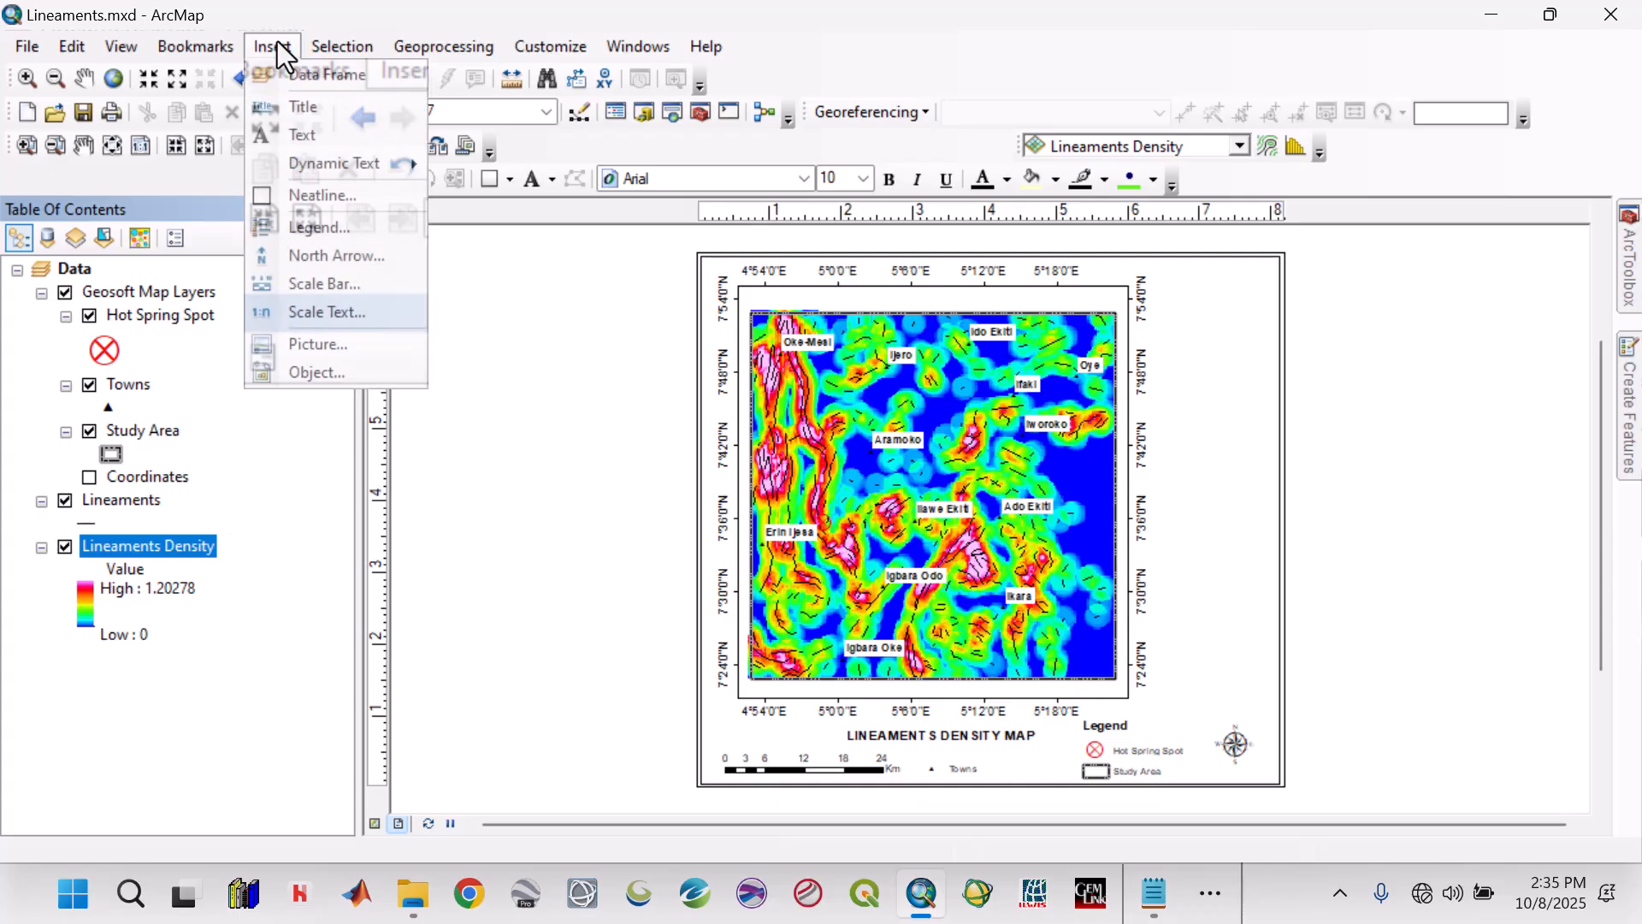
pyautogui.click(329, 225)
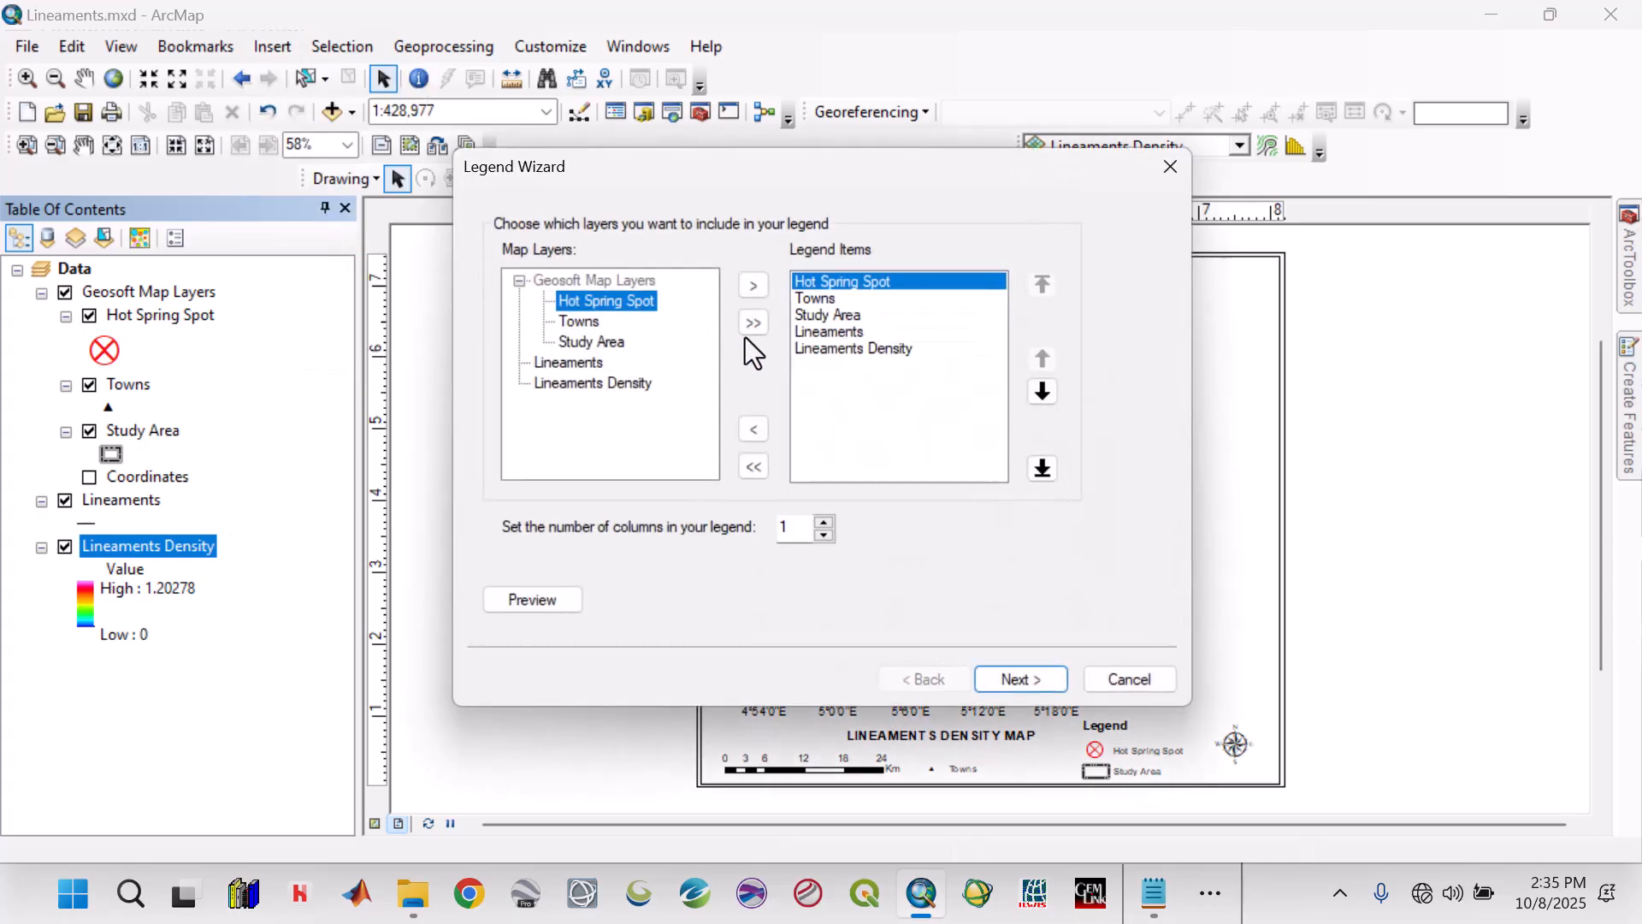
pyautogui.click(756, 432)
pyautogui.click(756, 432)
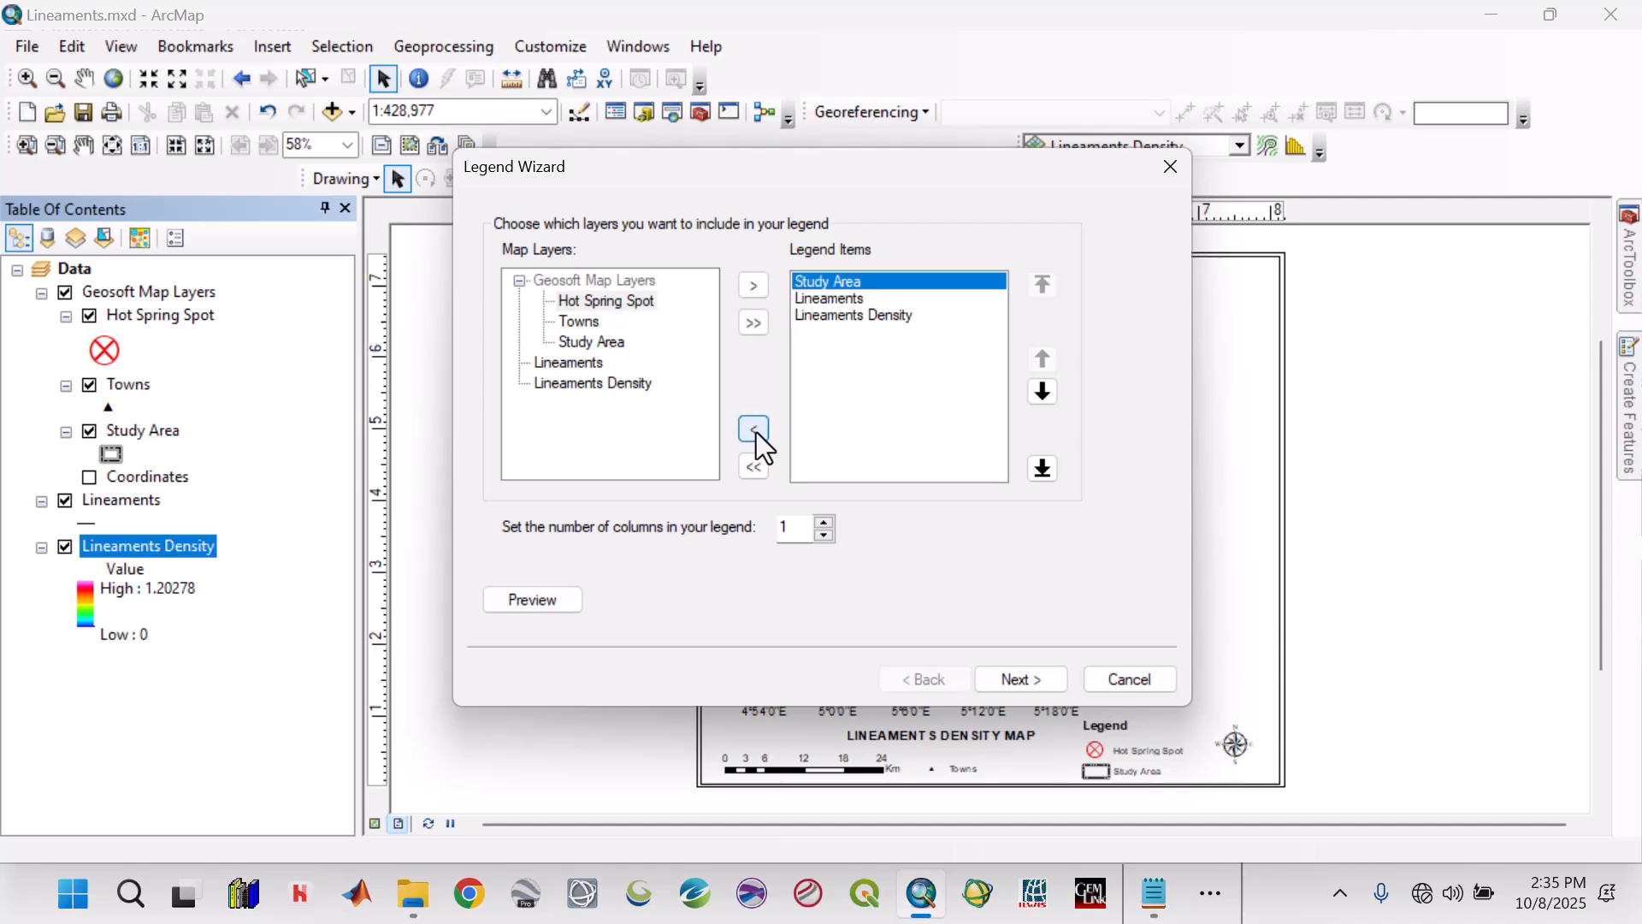
pyautogui.click(756, 433)
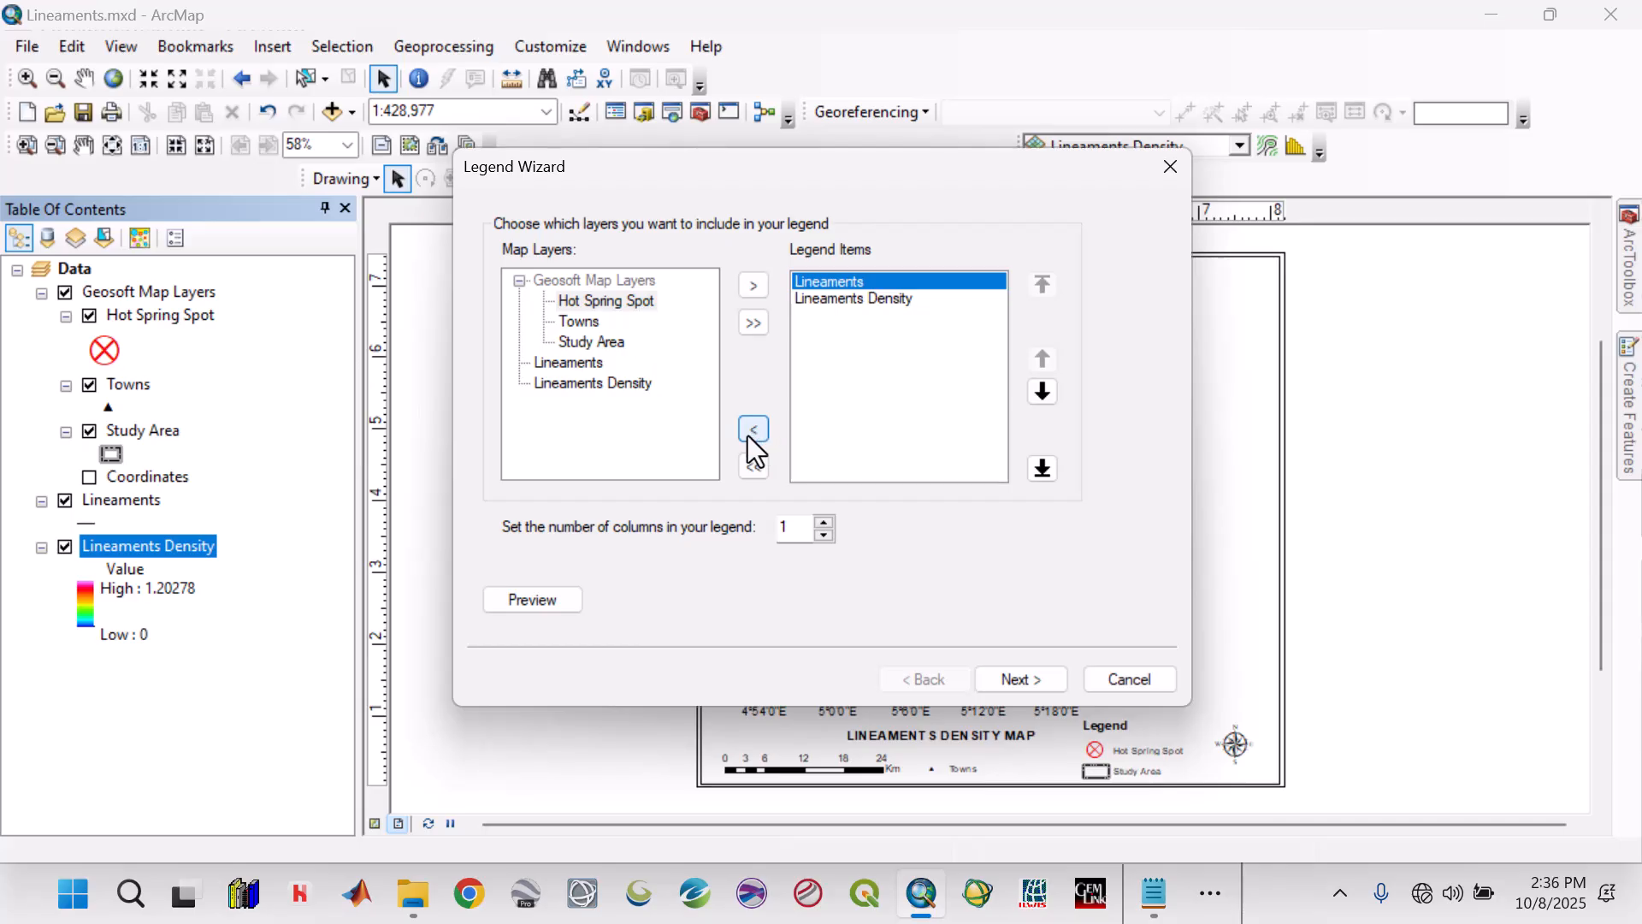
pyautogui.click(753, 430)
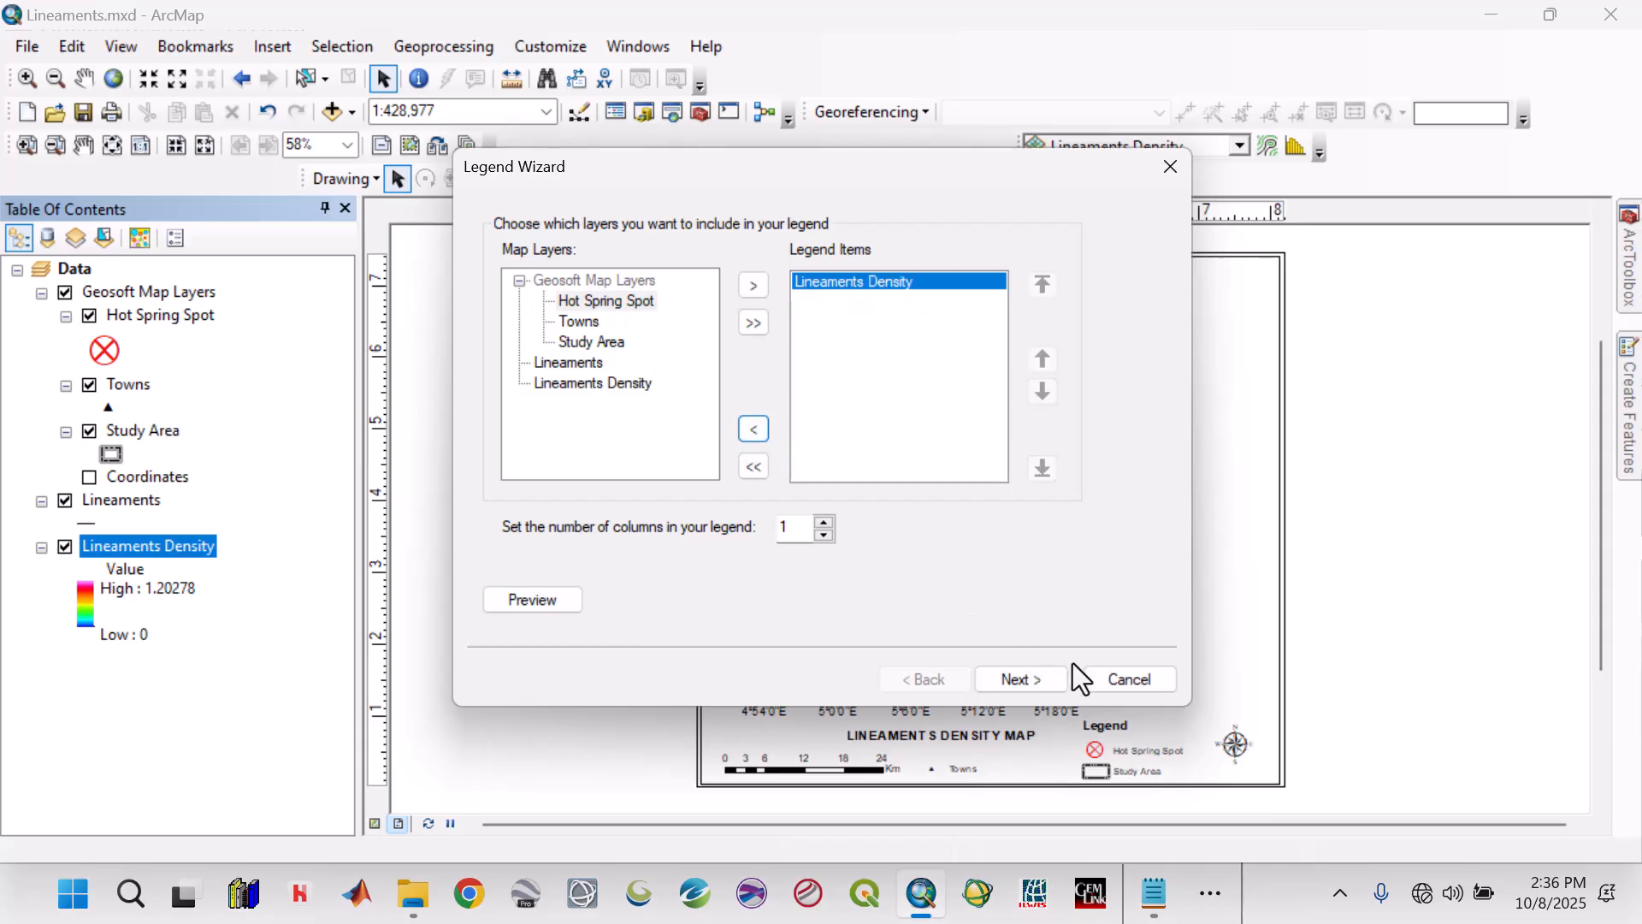
# Title the new legend Lineaments Density, keep the remaining default settings, and place it to the right of the data frame's upper part.
pyautogui.click(1024, 677)
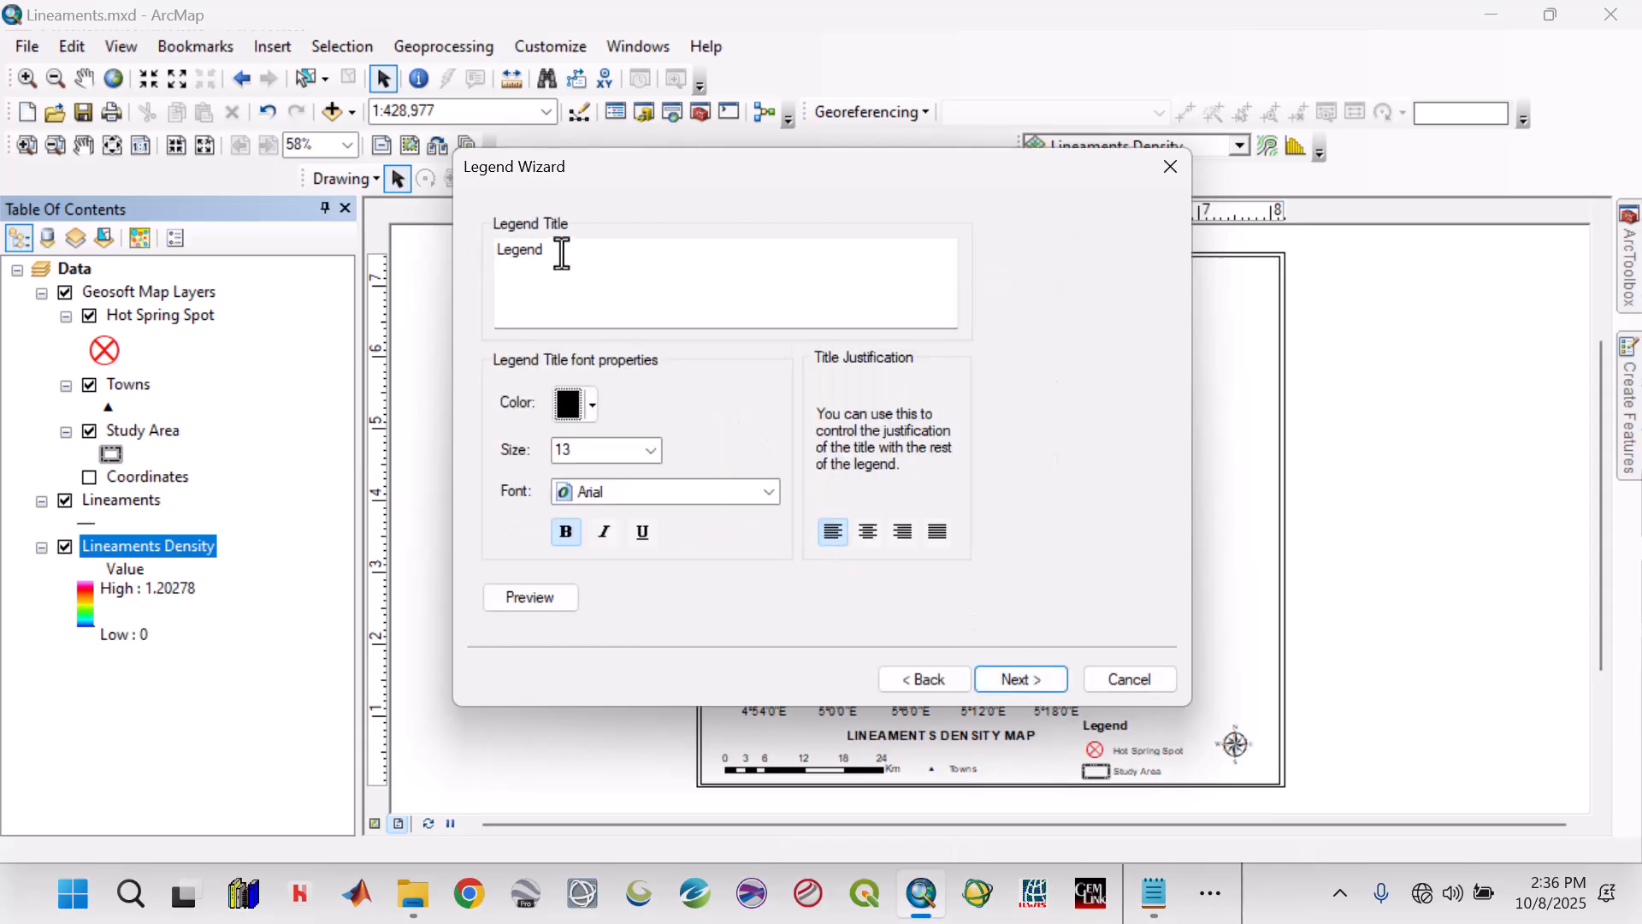
pyautogui.click(568, 263)
pyautogui.press('BackSpace')
pyautogui.press('BackSpace')
pyautogui.press('BackSpace')
pyautogui.press('BackSpace')
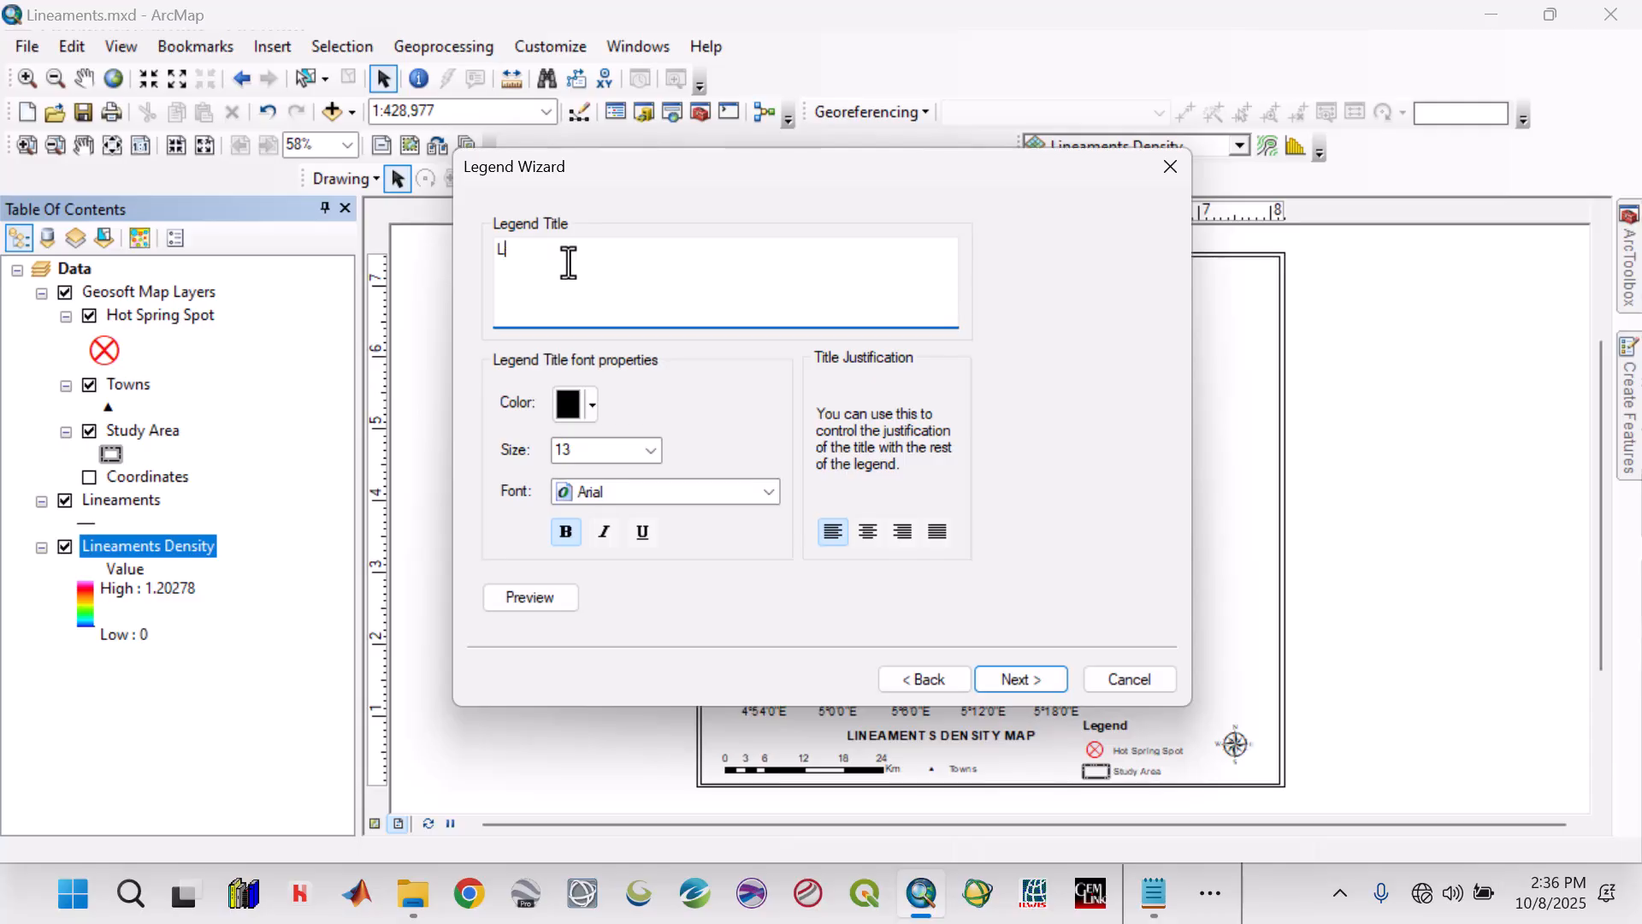
pyautogui.write('ineaments Density')
pyautogui.click(1011, 679)
pyautogui.click(1013, 680)
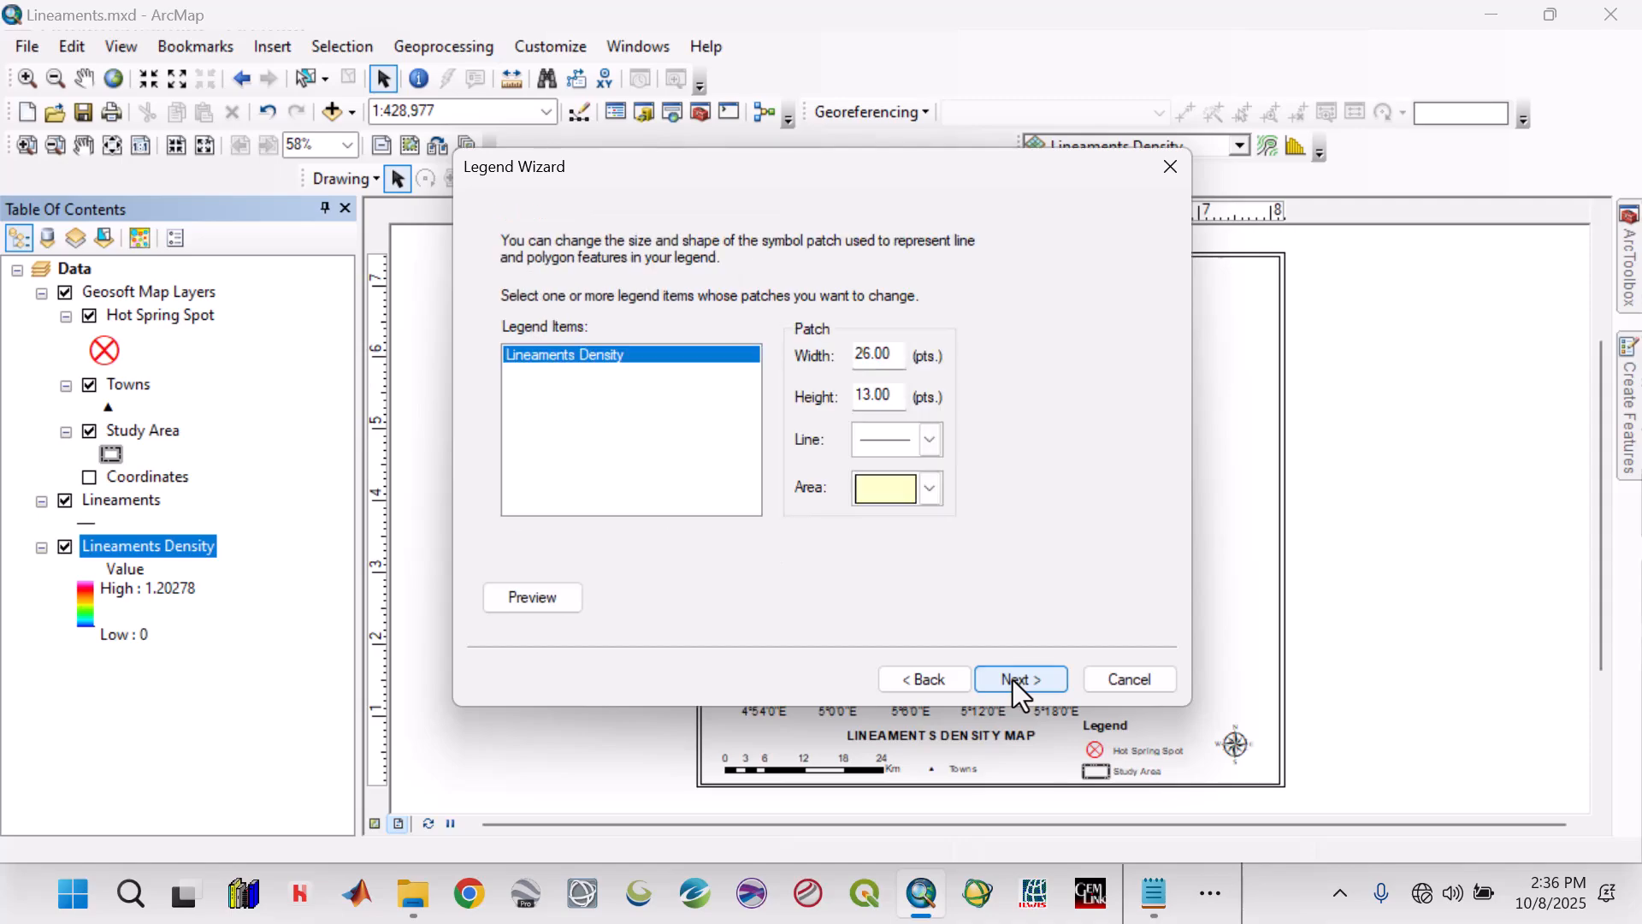
pyautogui.click(1012, 680)
pyautogui.click(1012, 680)
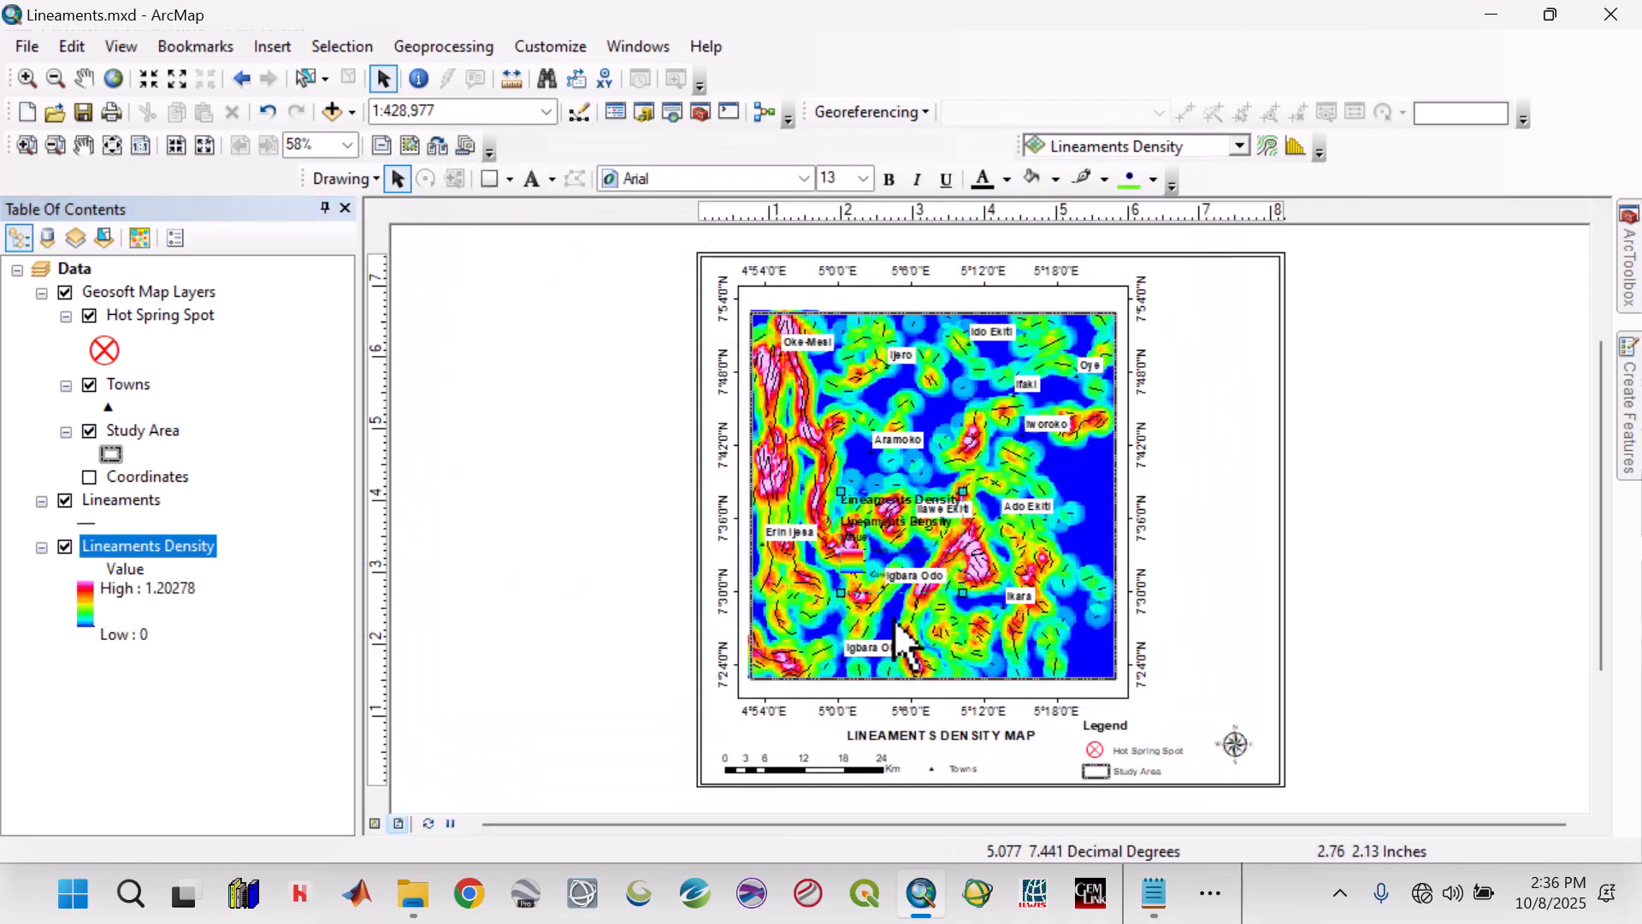
pyautogui.moveTo(901, 557); pyautogui.dragTo(1213, 372)
# Shrink the data frame slightly from its lower-right corner and nudge it left on the layout page.
pyautogui.click(1126, 489)
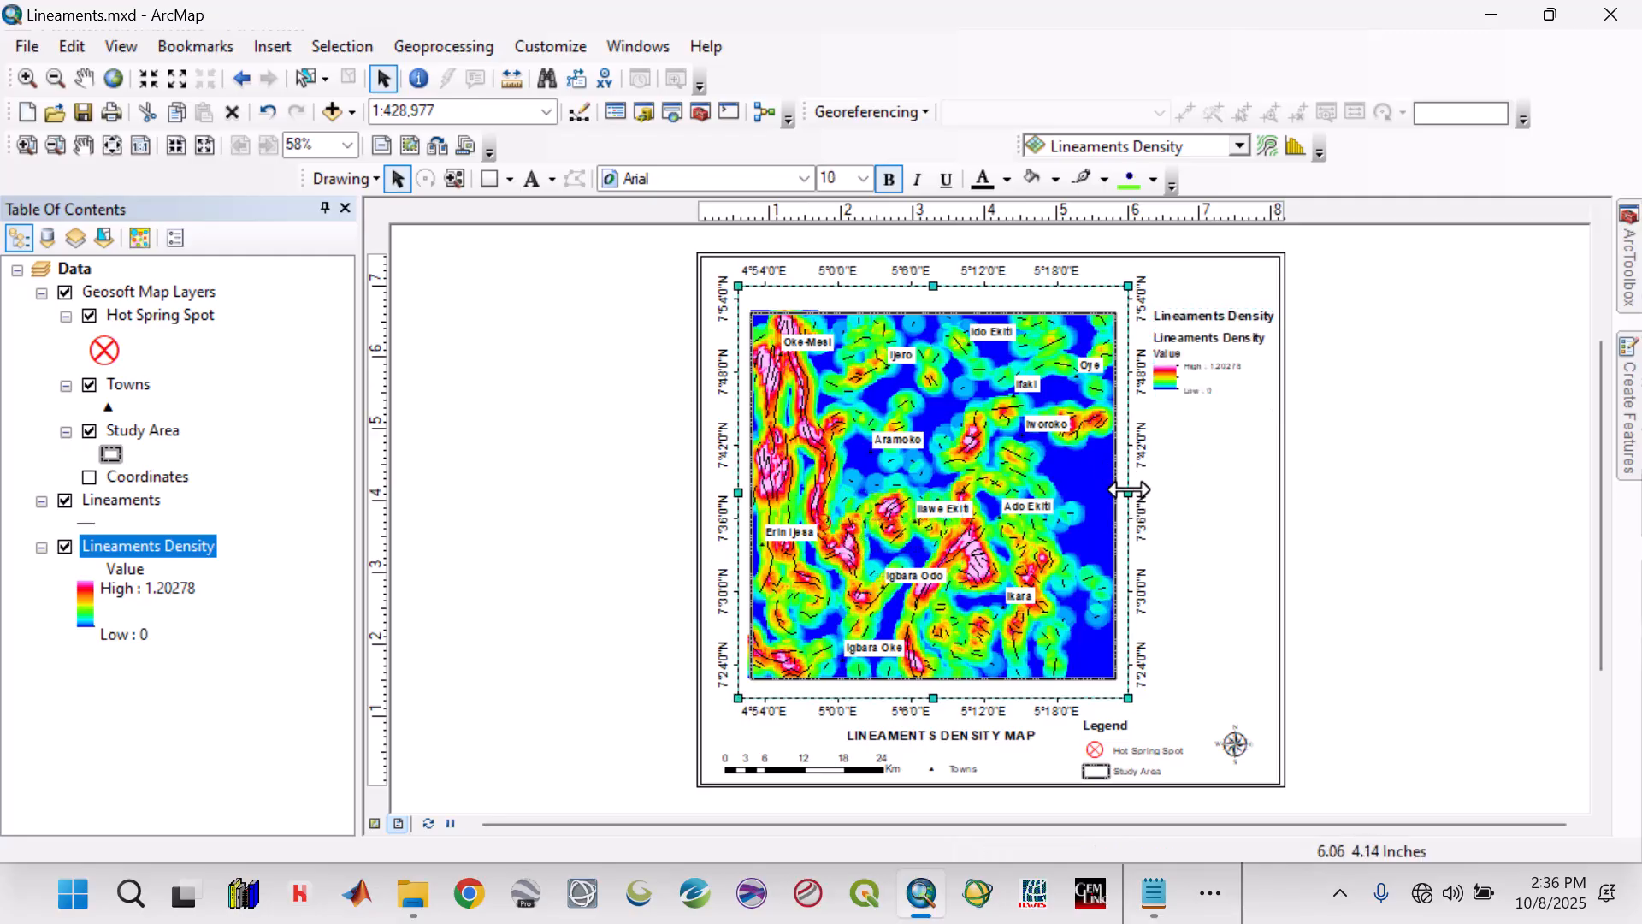
pyautogui.moveTo(1127, 697); pyautogui.dragTo(1119, 684)
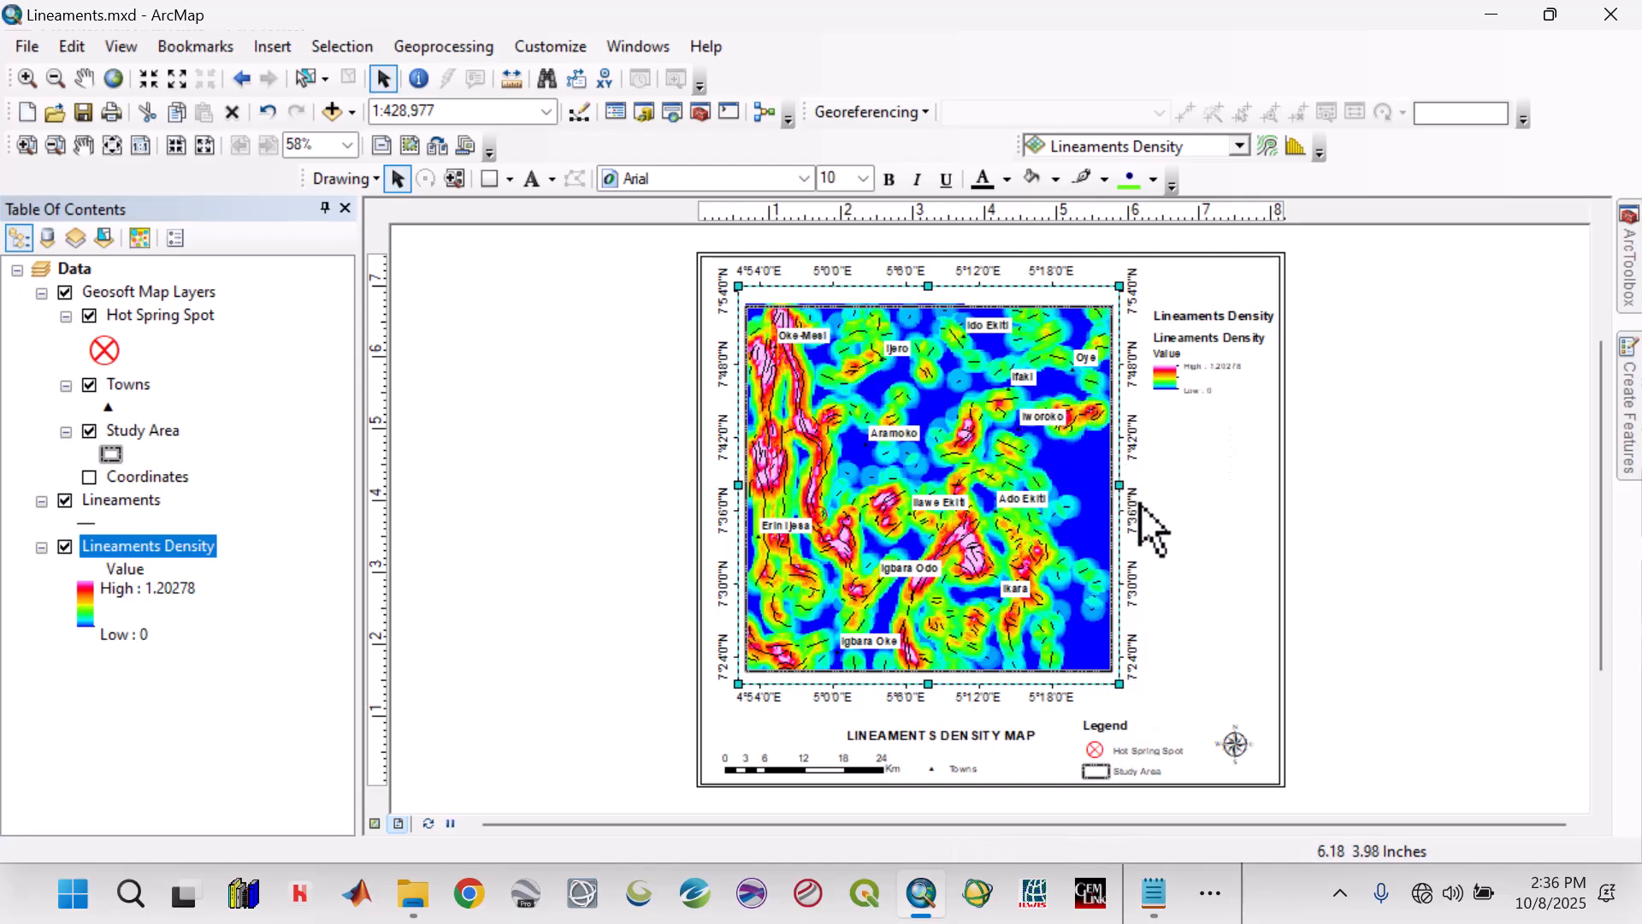
pyautogui.press('Left')
pyautogui.press('Left')
pyautogui.press('Left')
pyautogui.press('Left')
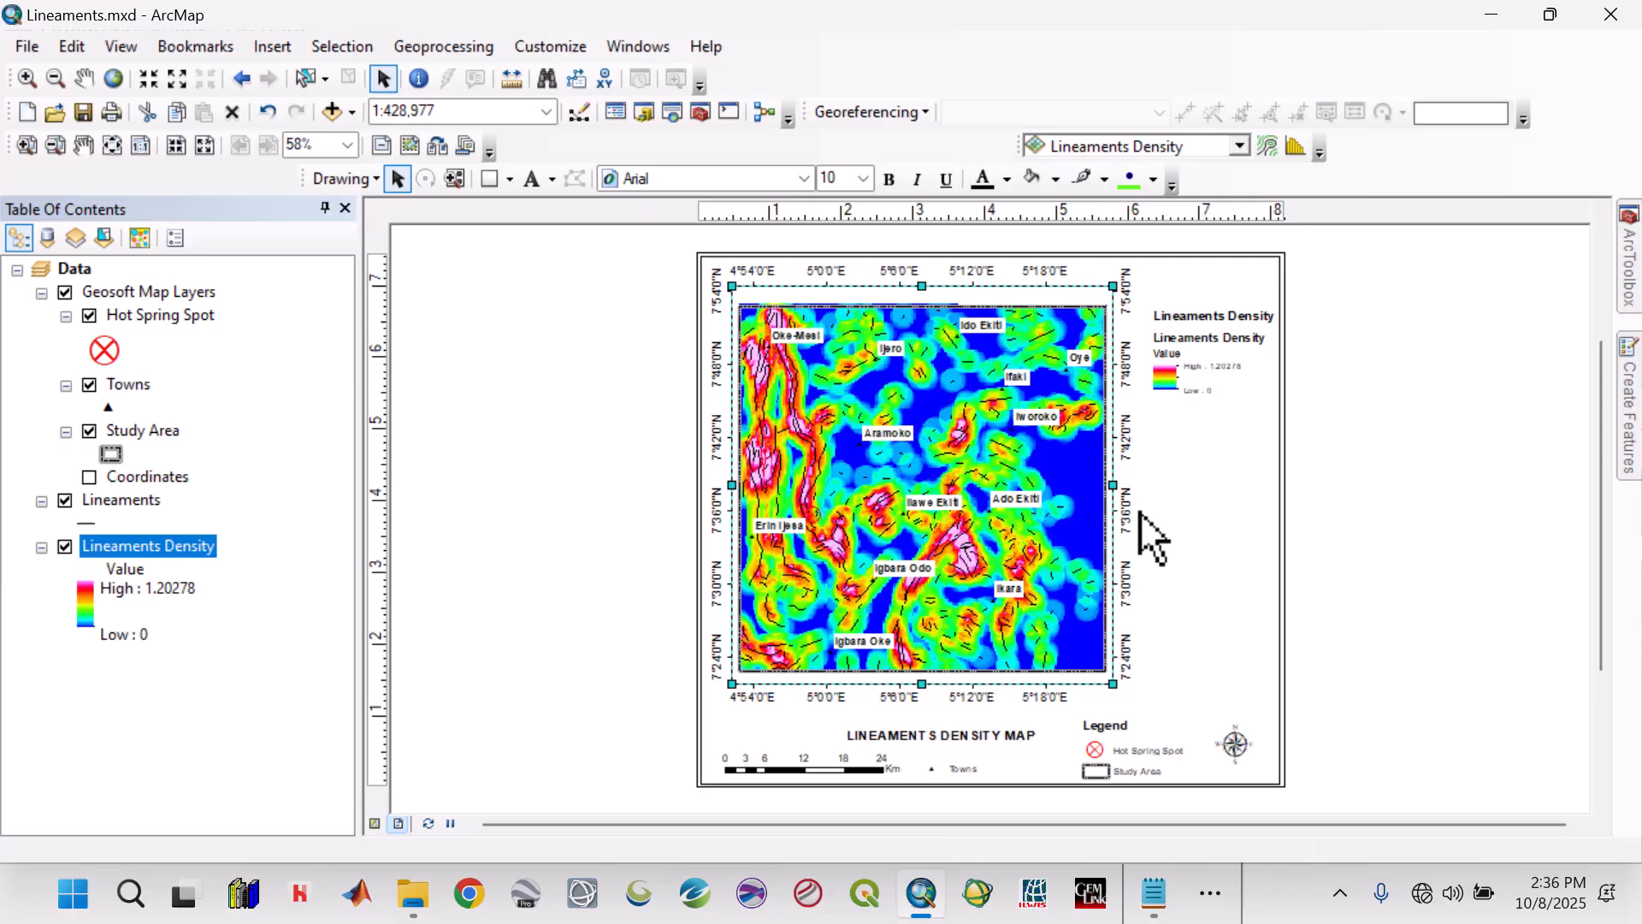
# Set the Lineaments Density legend item's style to Horizontal Single Symbol Layer Name and Label.
pyautogui.click(1194, 376)
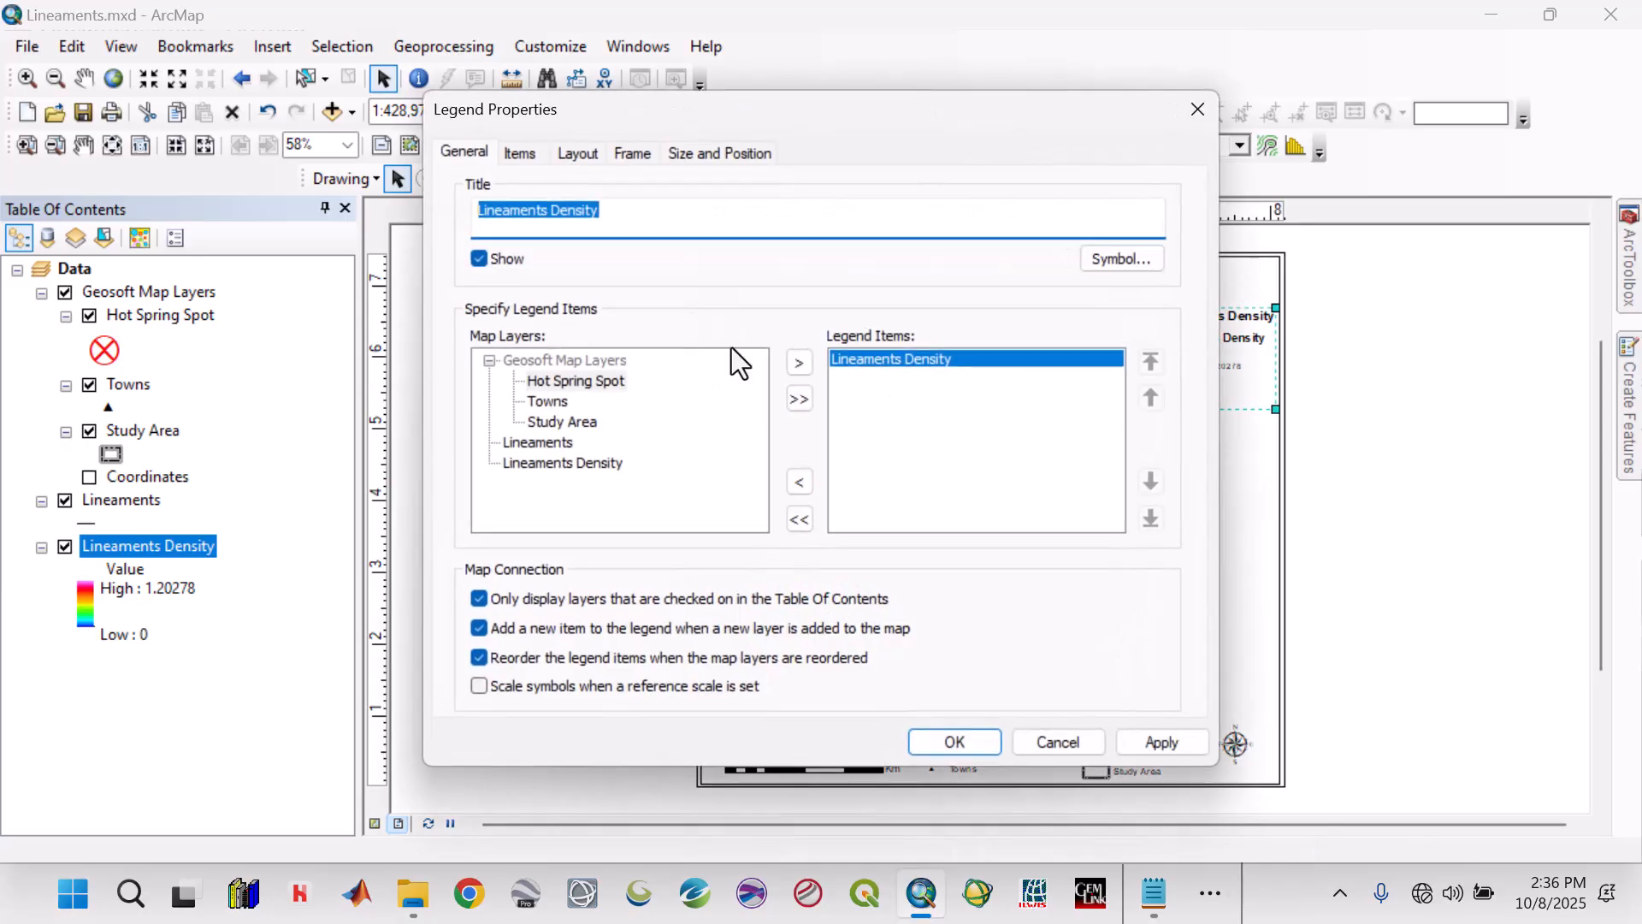
pyautogui.click(530, 158)
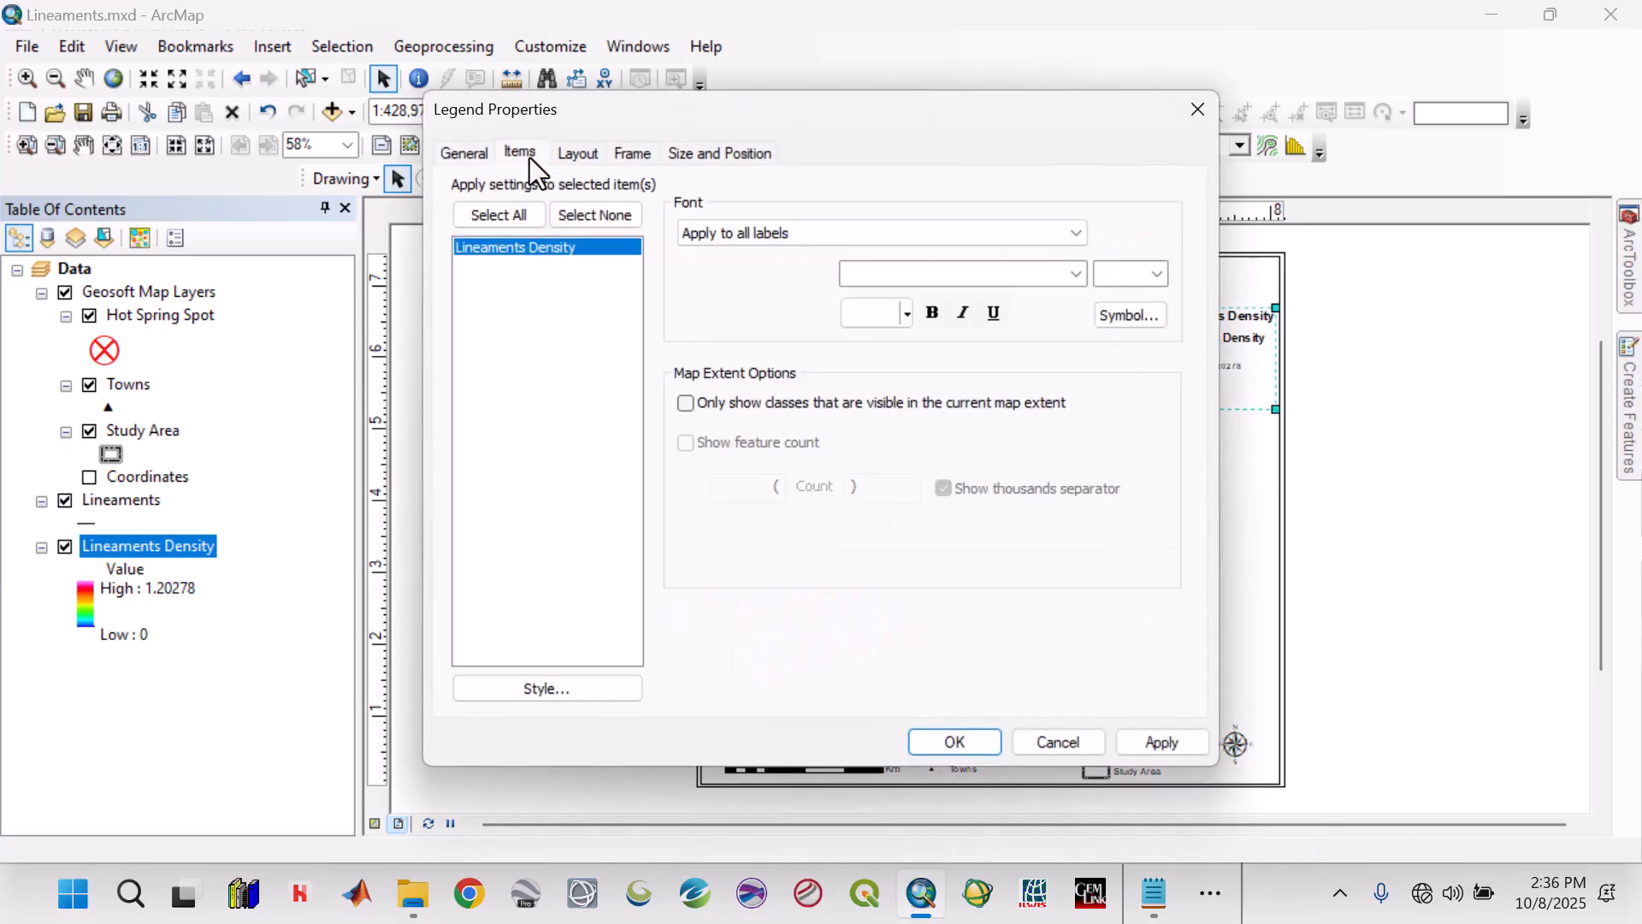
pyautogui.click(577, 689)
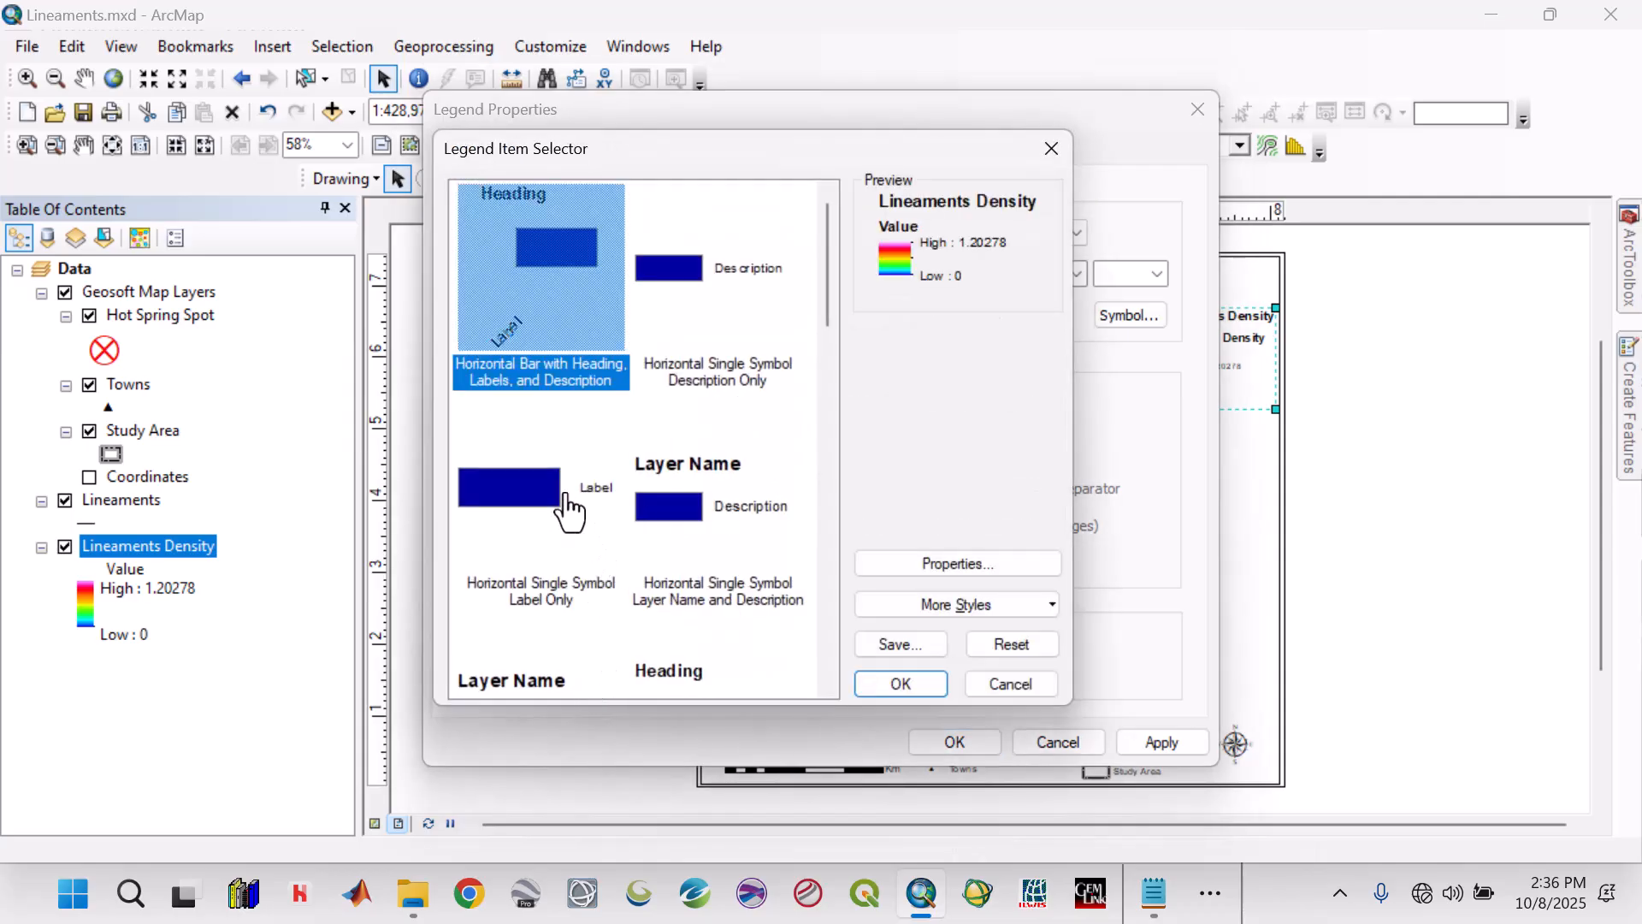
pyautogui.scroll(-3, 566, 504)
pyautogui.scroll(3, 563, 522)
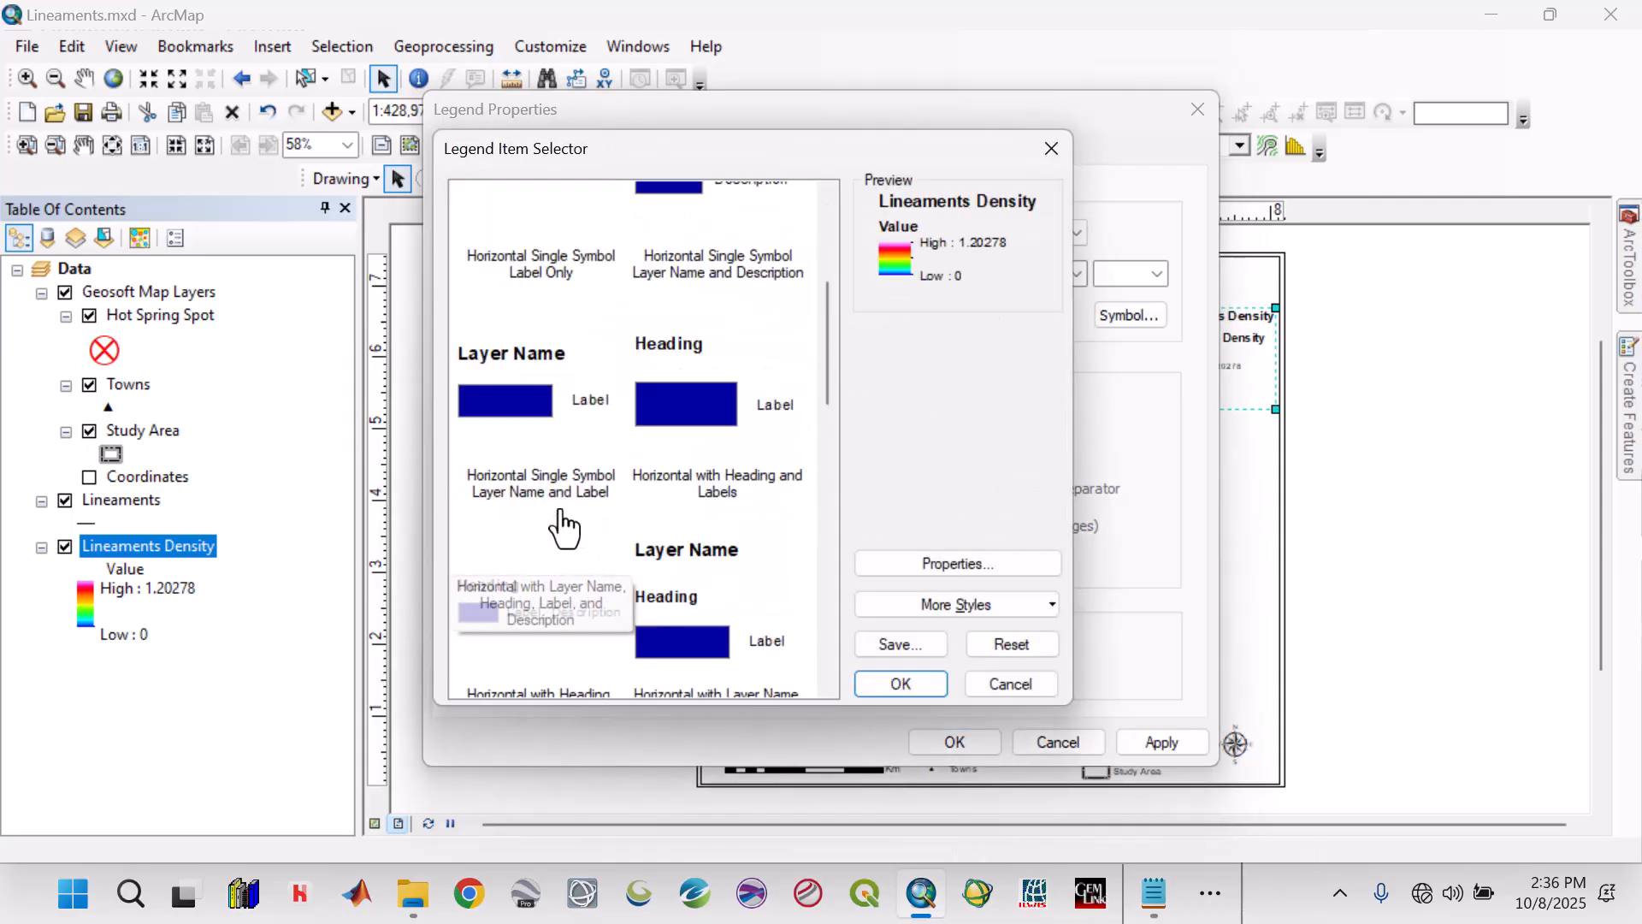
pyautogui.click(539, 409)
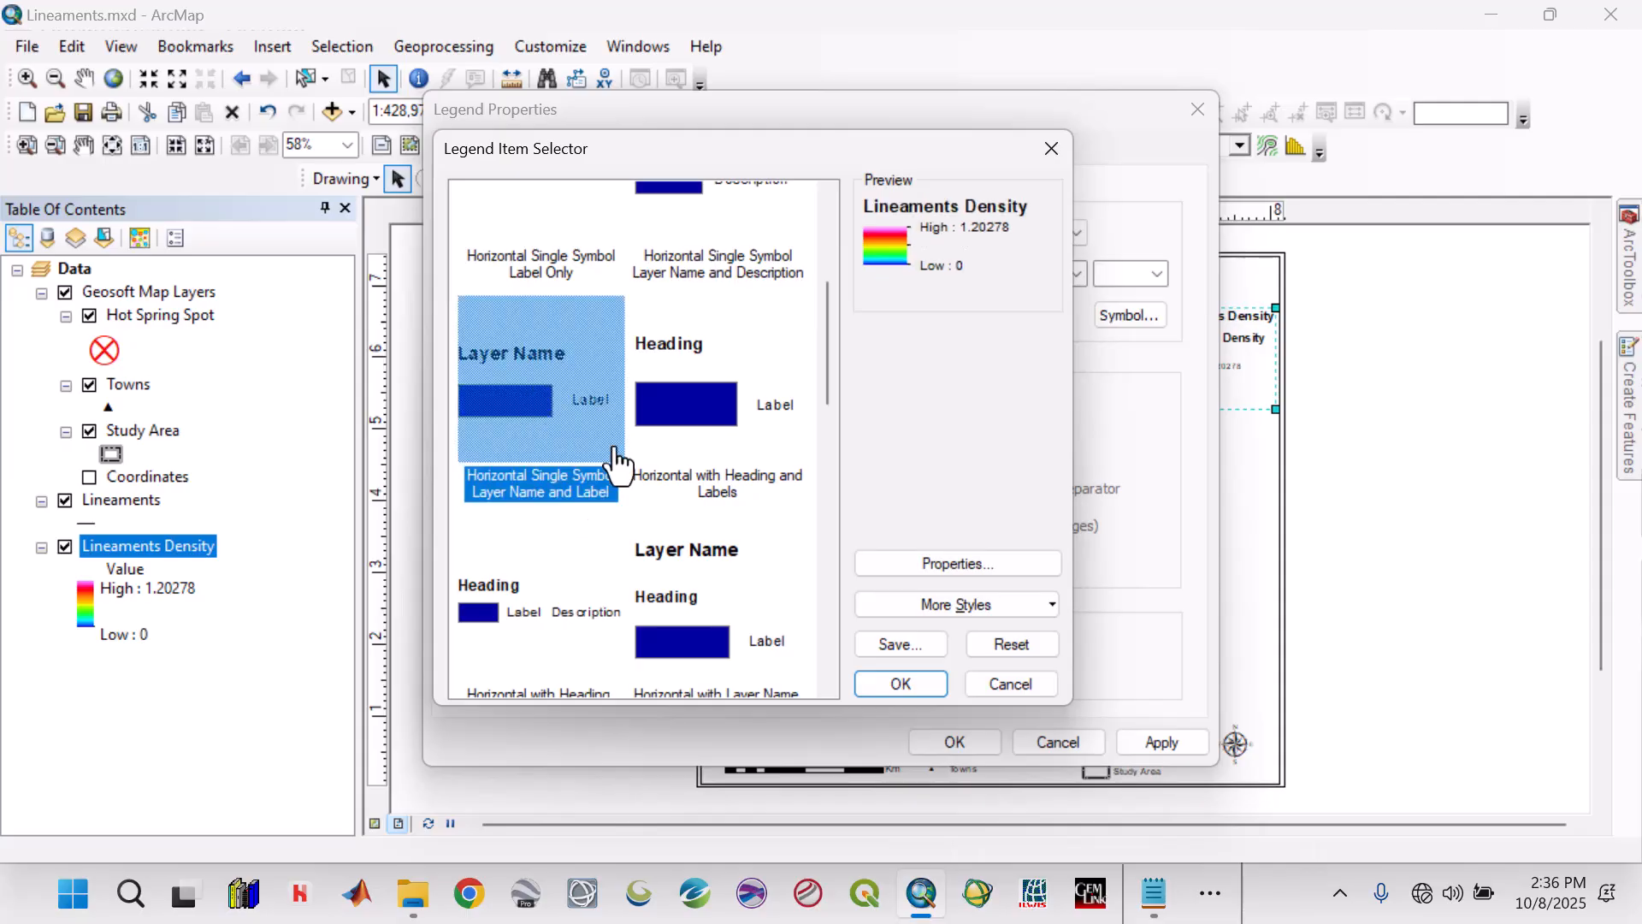
pyautogui.click(926, 689)
# Set the font size of all labels in the Lineaments Density legend to 10.
pyautogui.click(518, 217)
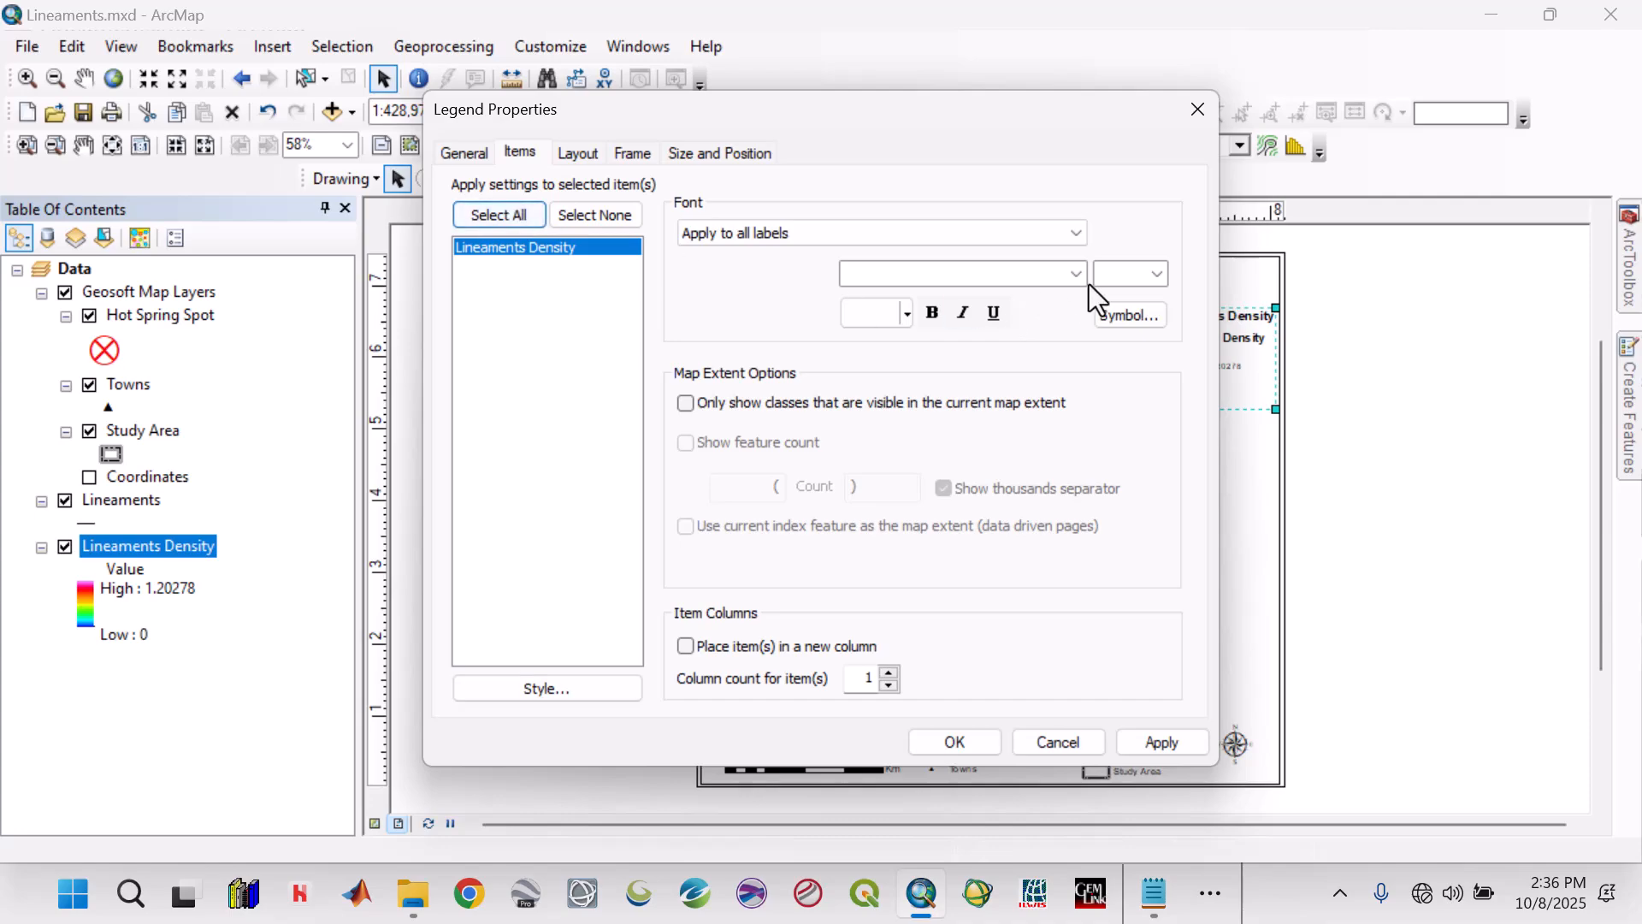
pyautogui.click(1154, 275)
pyautogui.click(1122, 390)
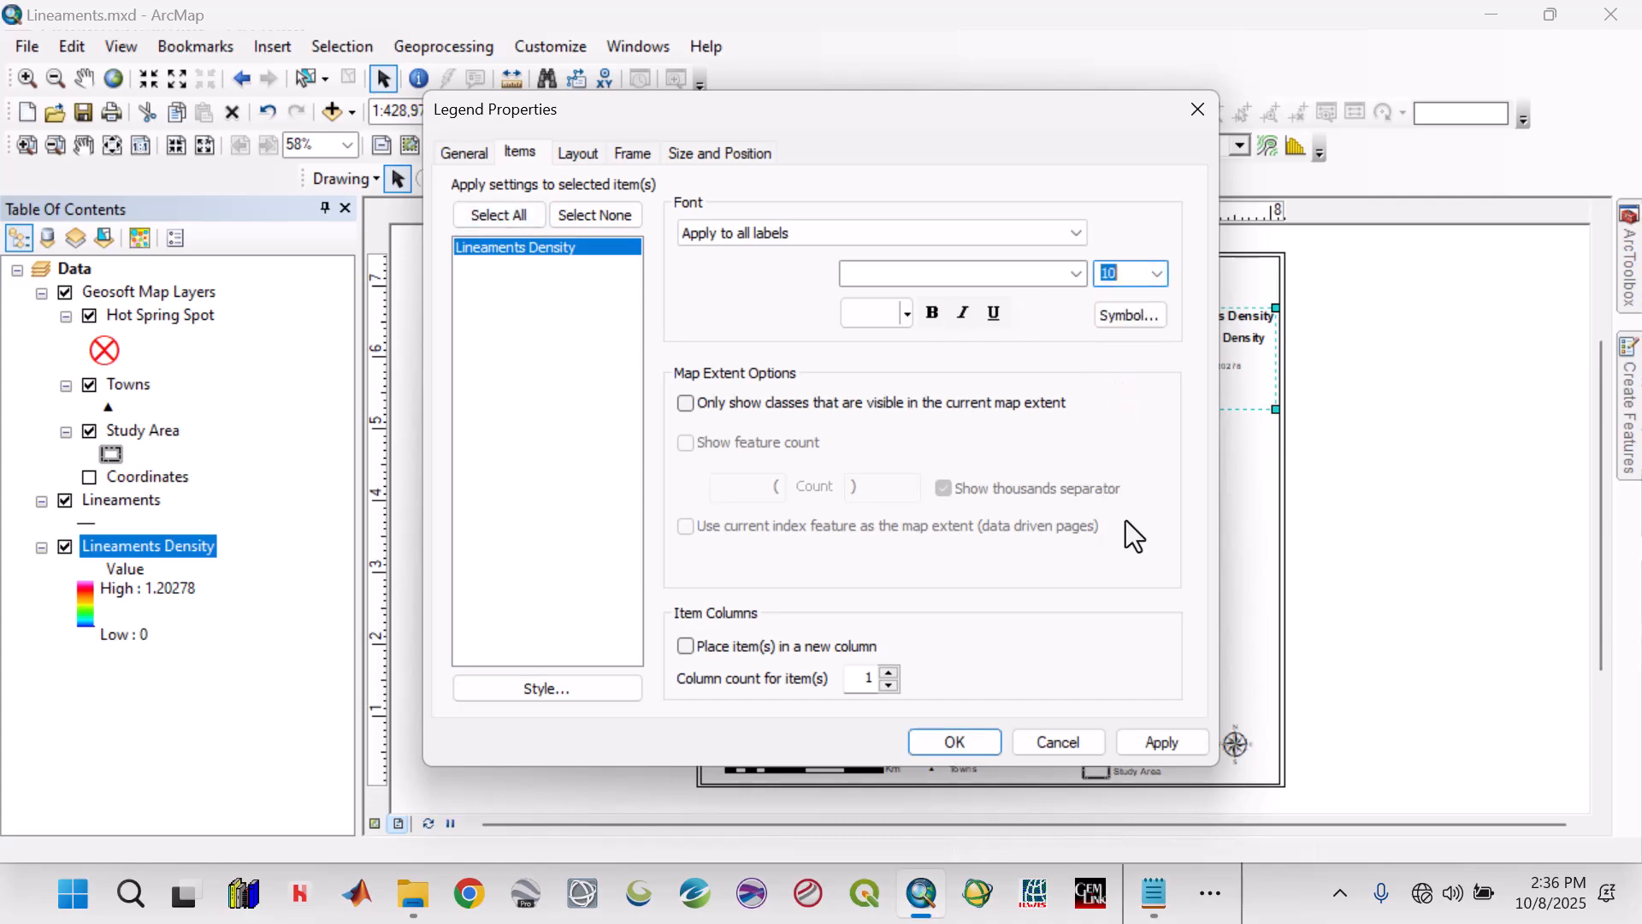
pyautogui.click(1163, 744)
pyautogui.click(980, 743)
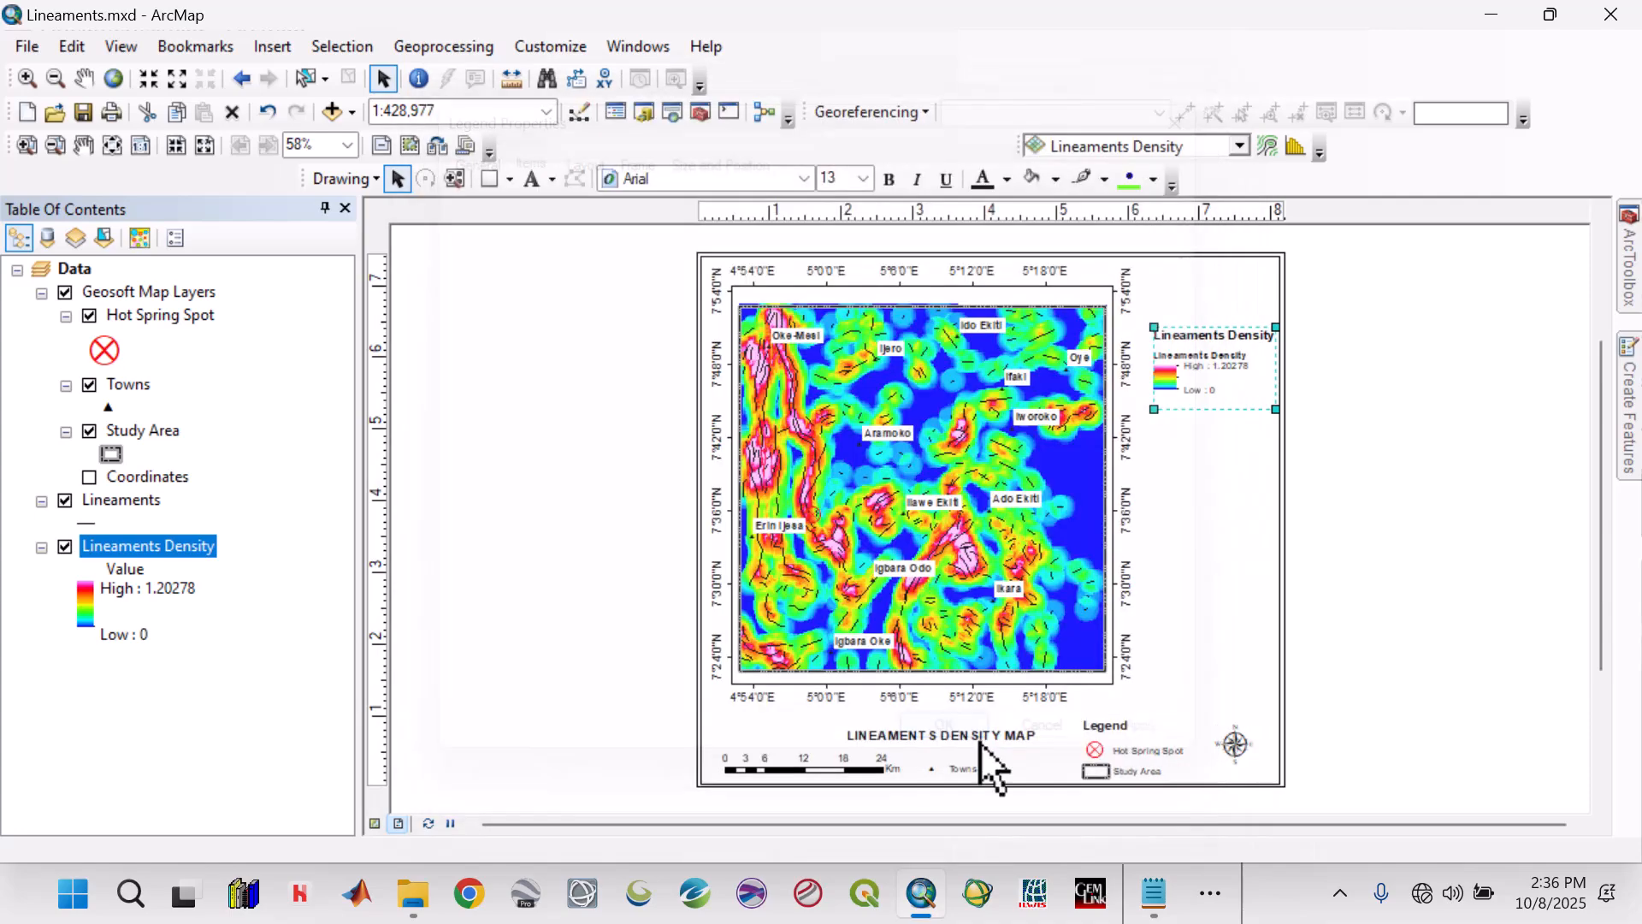
# Move the Lineaments Density legend up towards the page's upper-right corner and widen the data frame slightly from its right edge.
pyautogui.moveTo(1195, 364); pyautogui.dragTo(1193, 322)
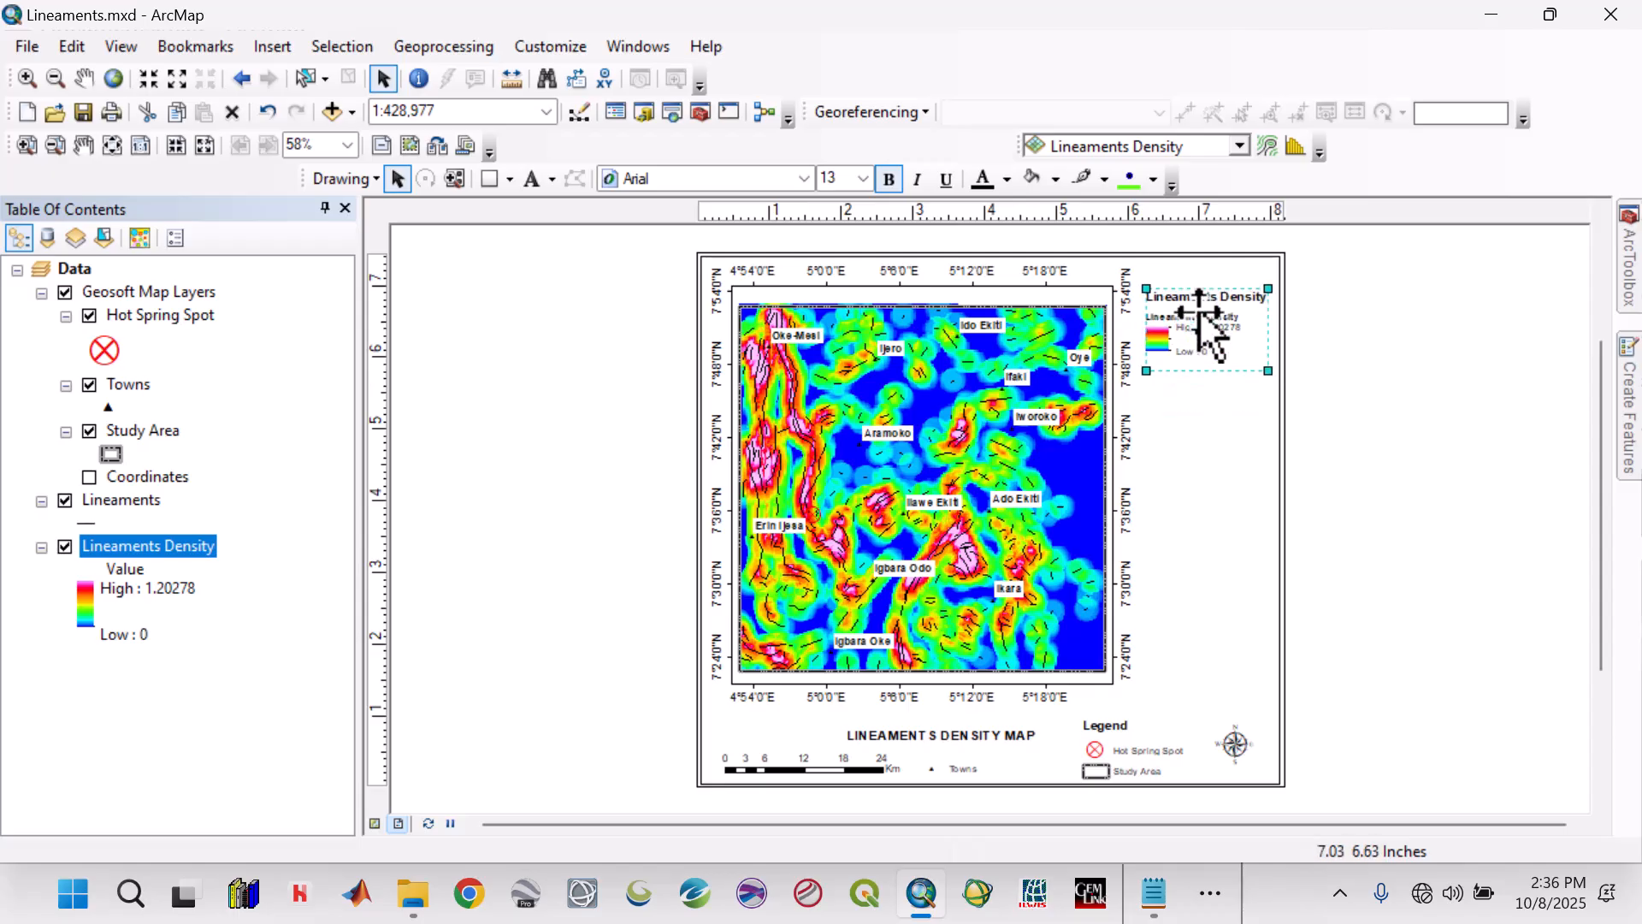
pyautogui.click(1116, 488)
pyautogui.moveTo(1117, 488); pyautogui.dragTo(1130, 489)
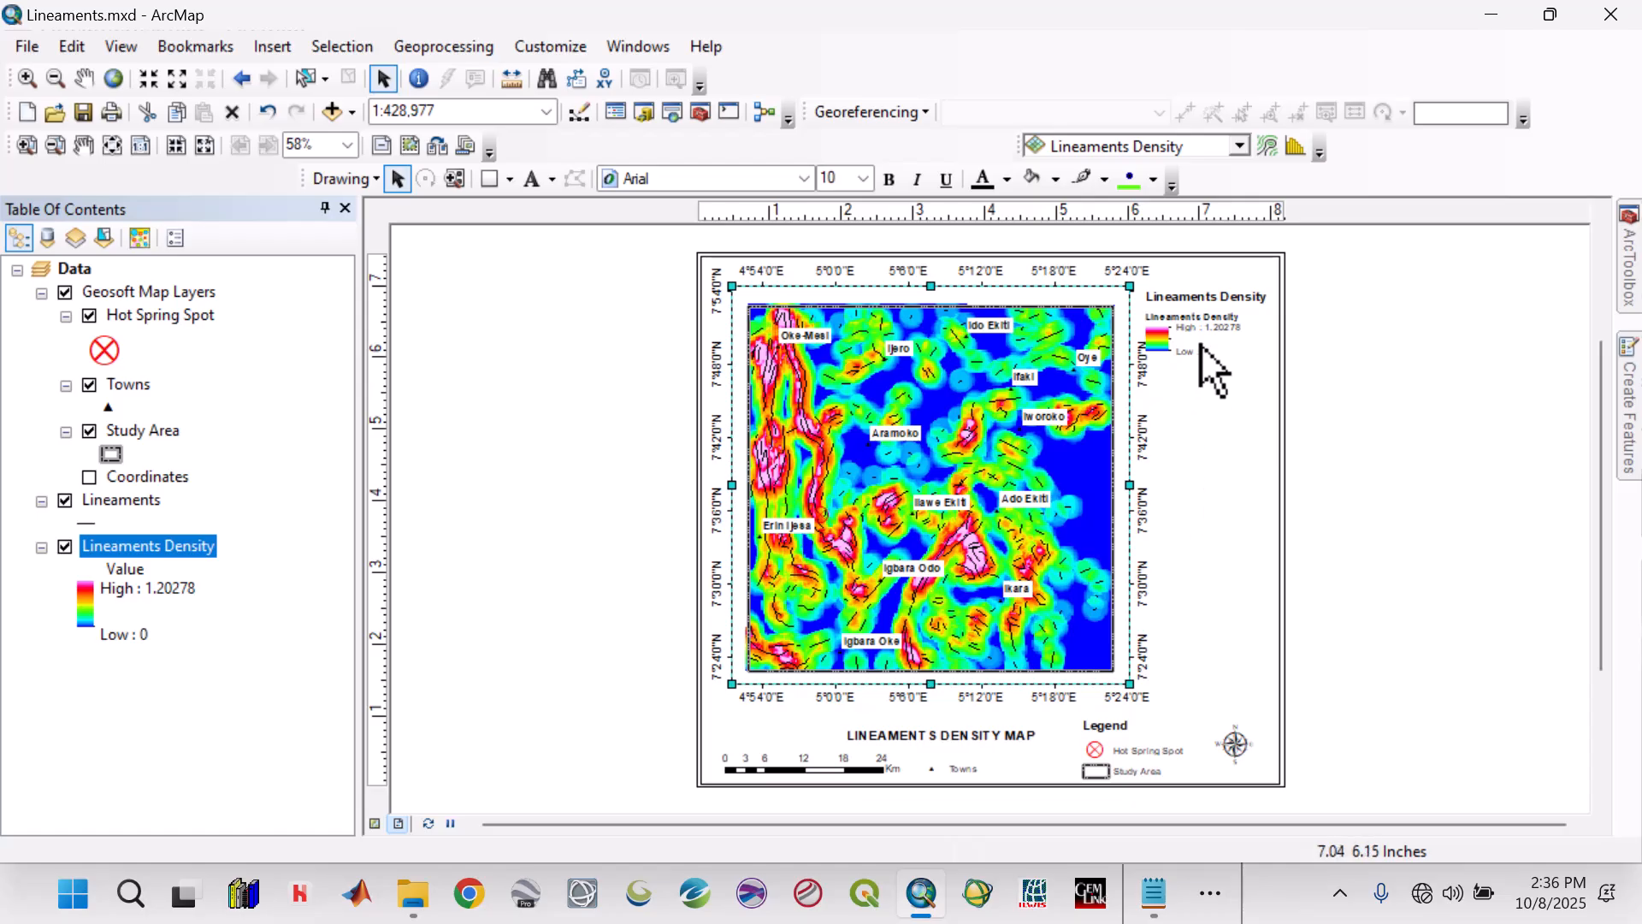
# Nudge the Lineaments Density legend slightly up and right, and pull the data frame's right edge in to leave a gap beside it.
pyautogui.click(1201, 343)
pyautogui.moveTo(1201, 336); pyautogui.dragTo(1203, 329)
pyautogui.click(1212, 324)
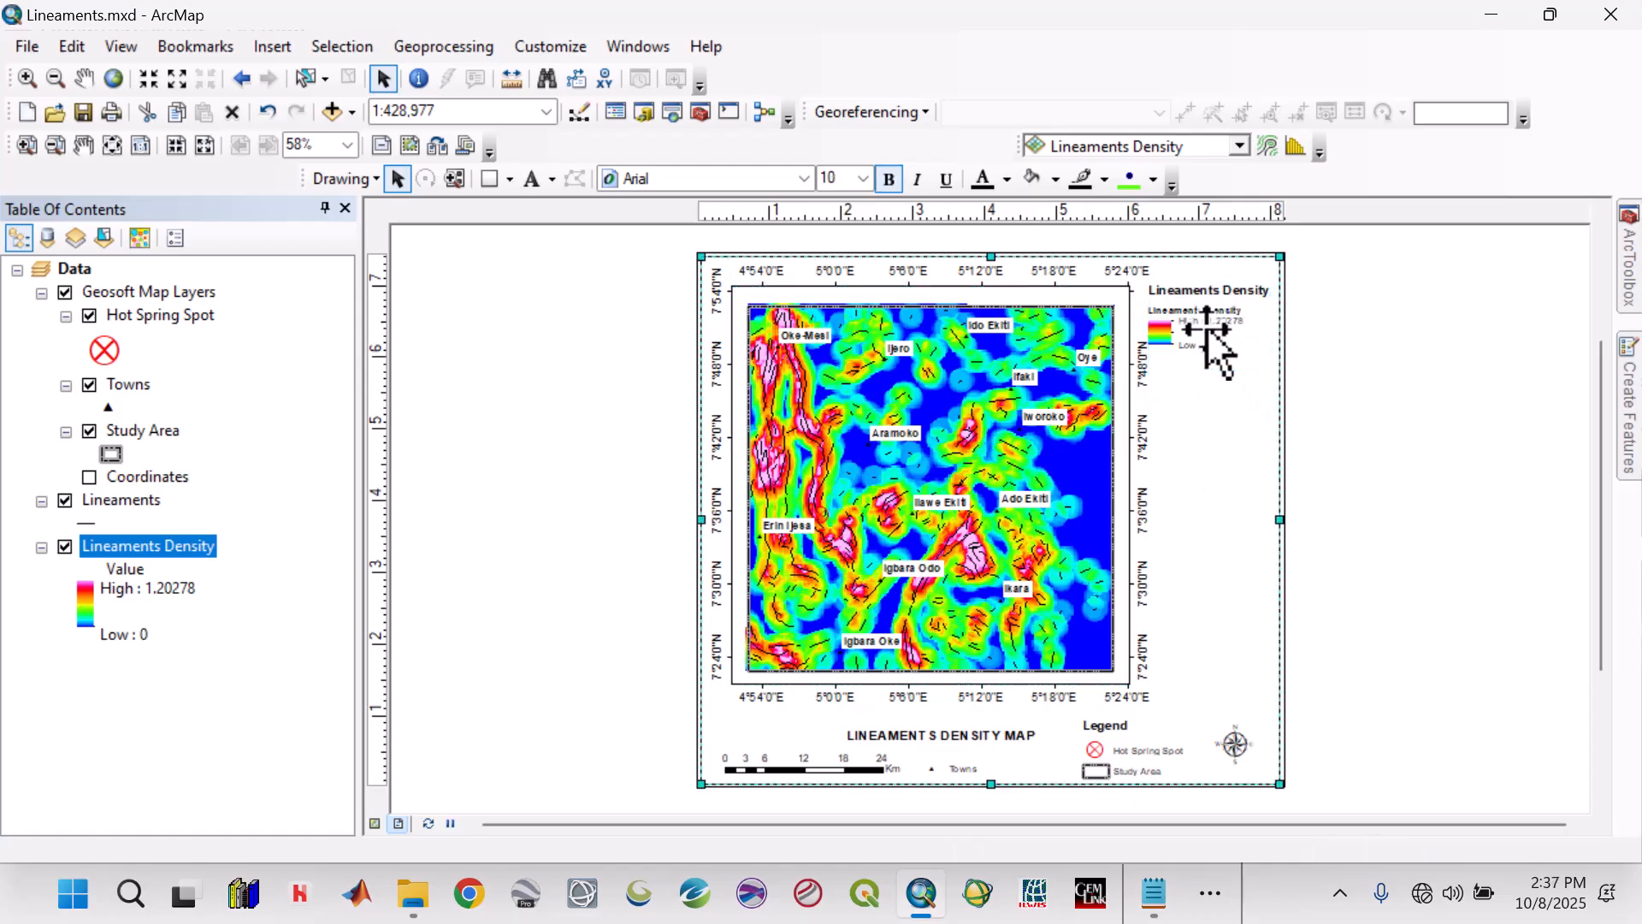
pyautogui.click(1125, 496)
pyautogui.moveTo(1126, 496); pyautogui.dragTo(1118, 494)
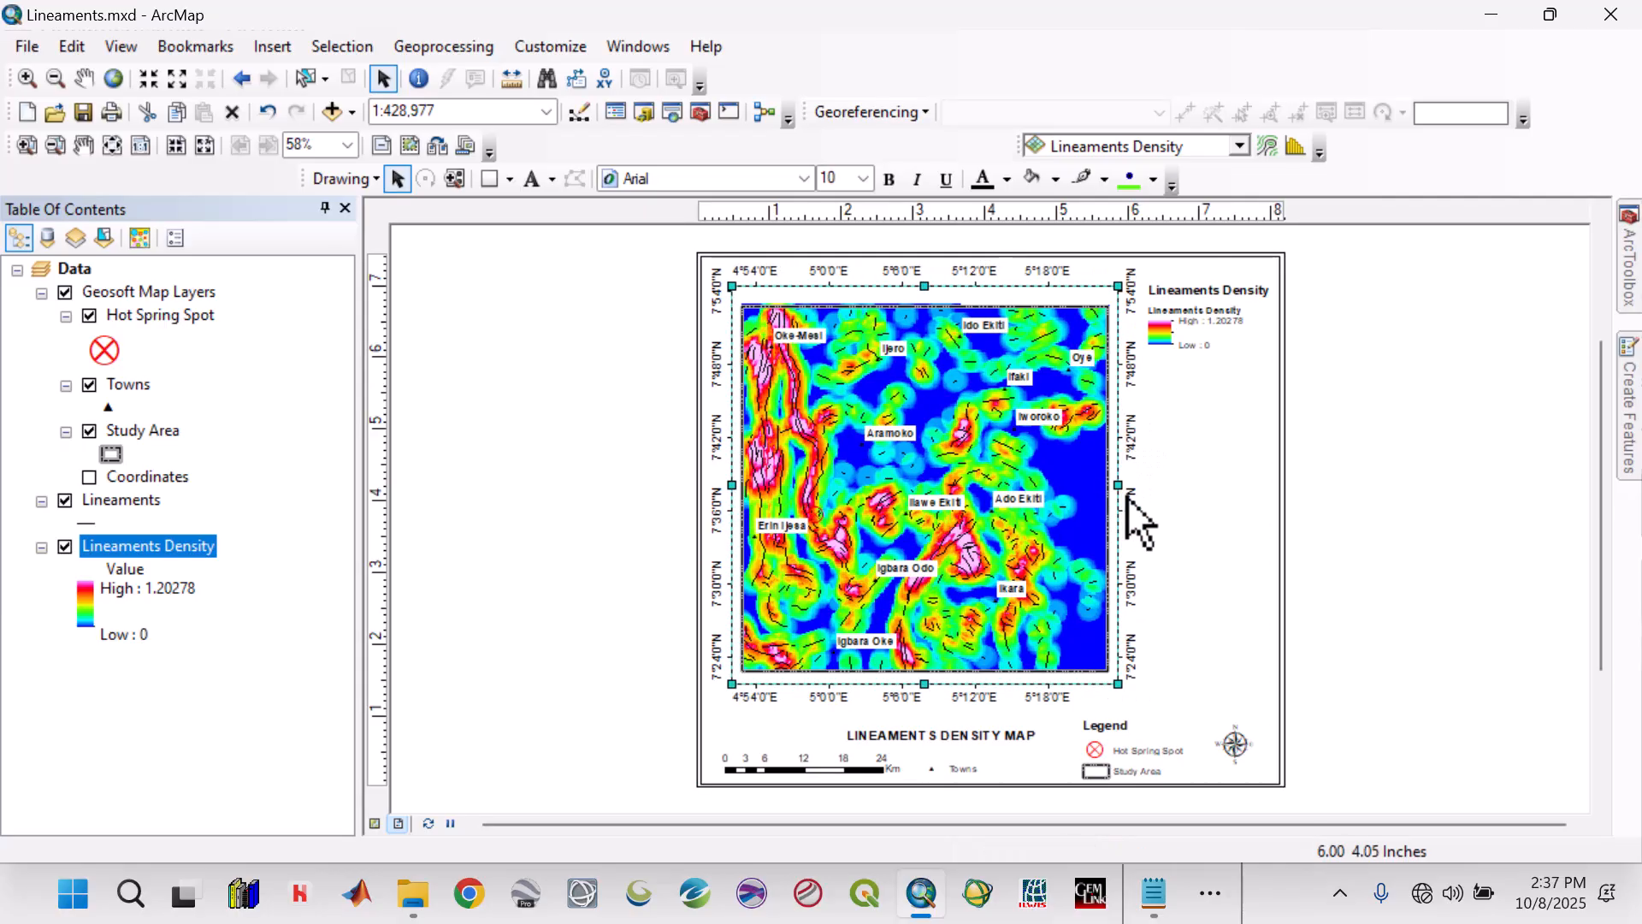
pyautogui.click(1185, 299)
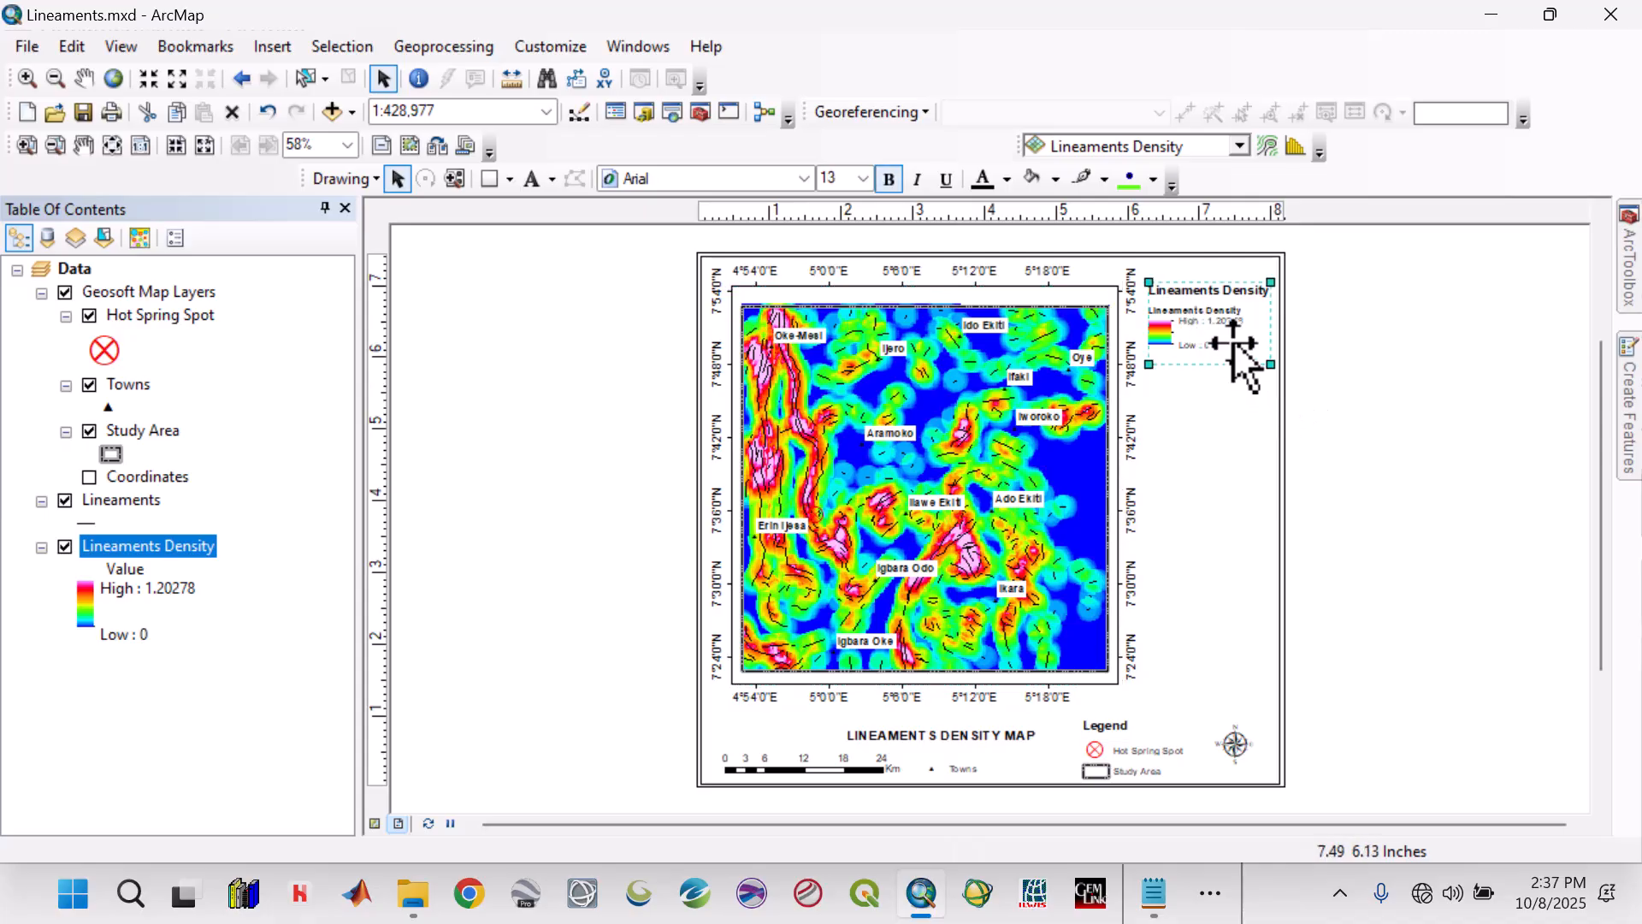
# Clear the Lineaments Density legend's title text and move the legend slightly up and right beside the data frame.
pyautogui.moveTo(1233, 341); pyautogui.dragTo(1230, 340)
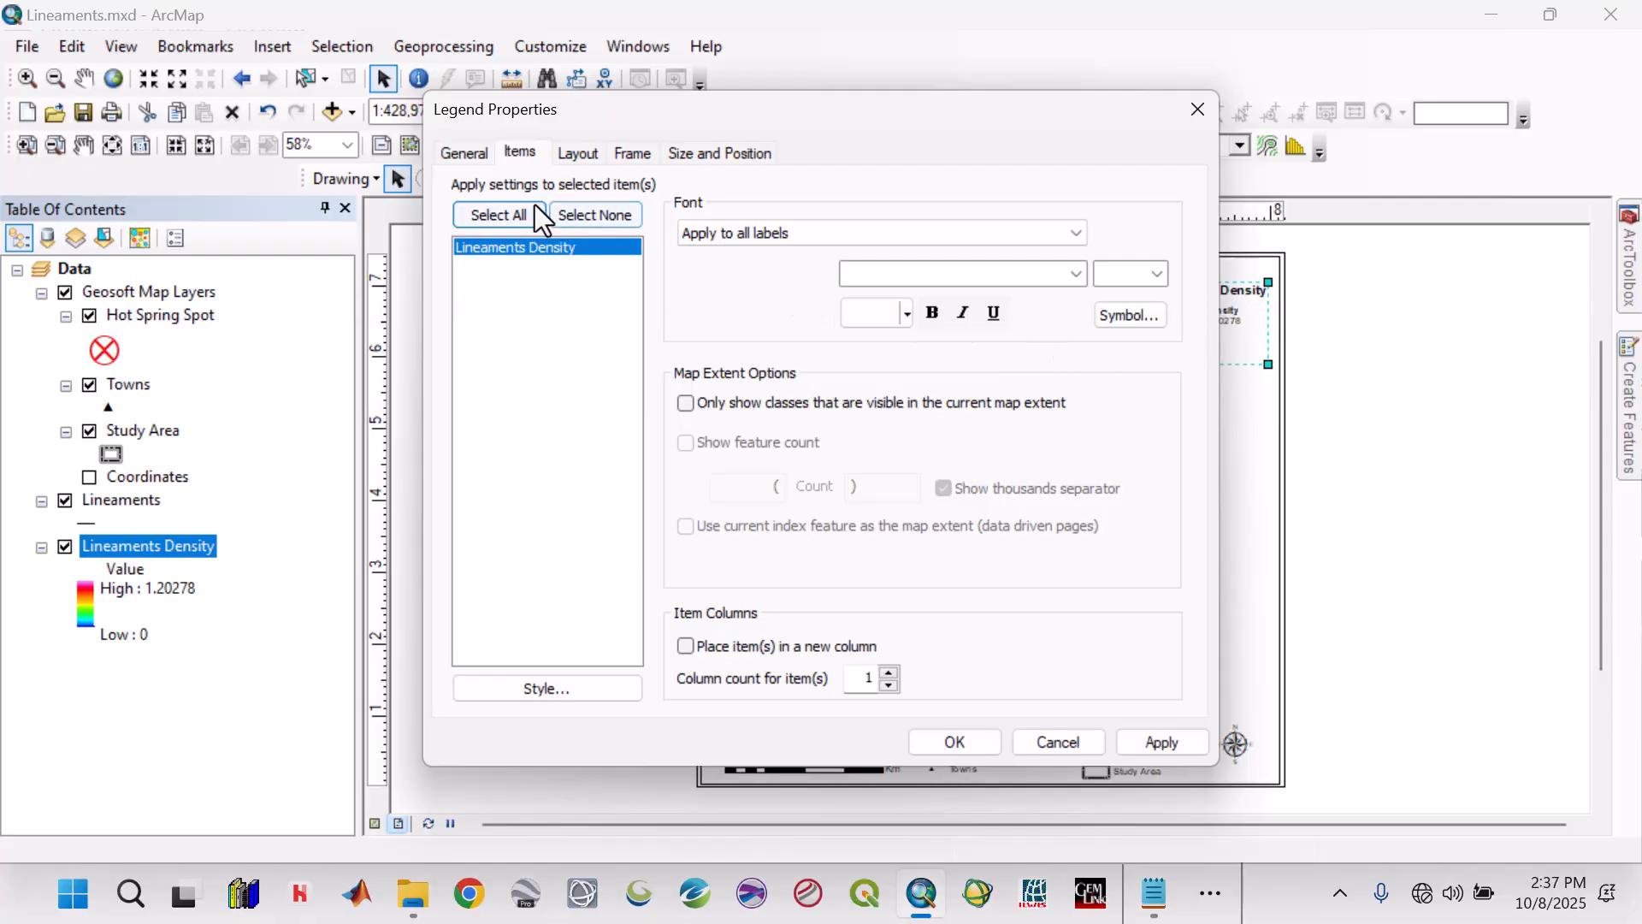
pyautogui.click(475, 157)
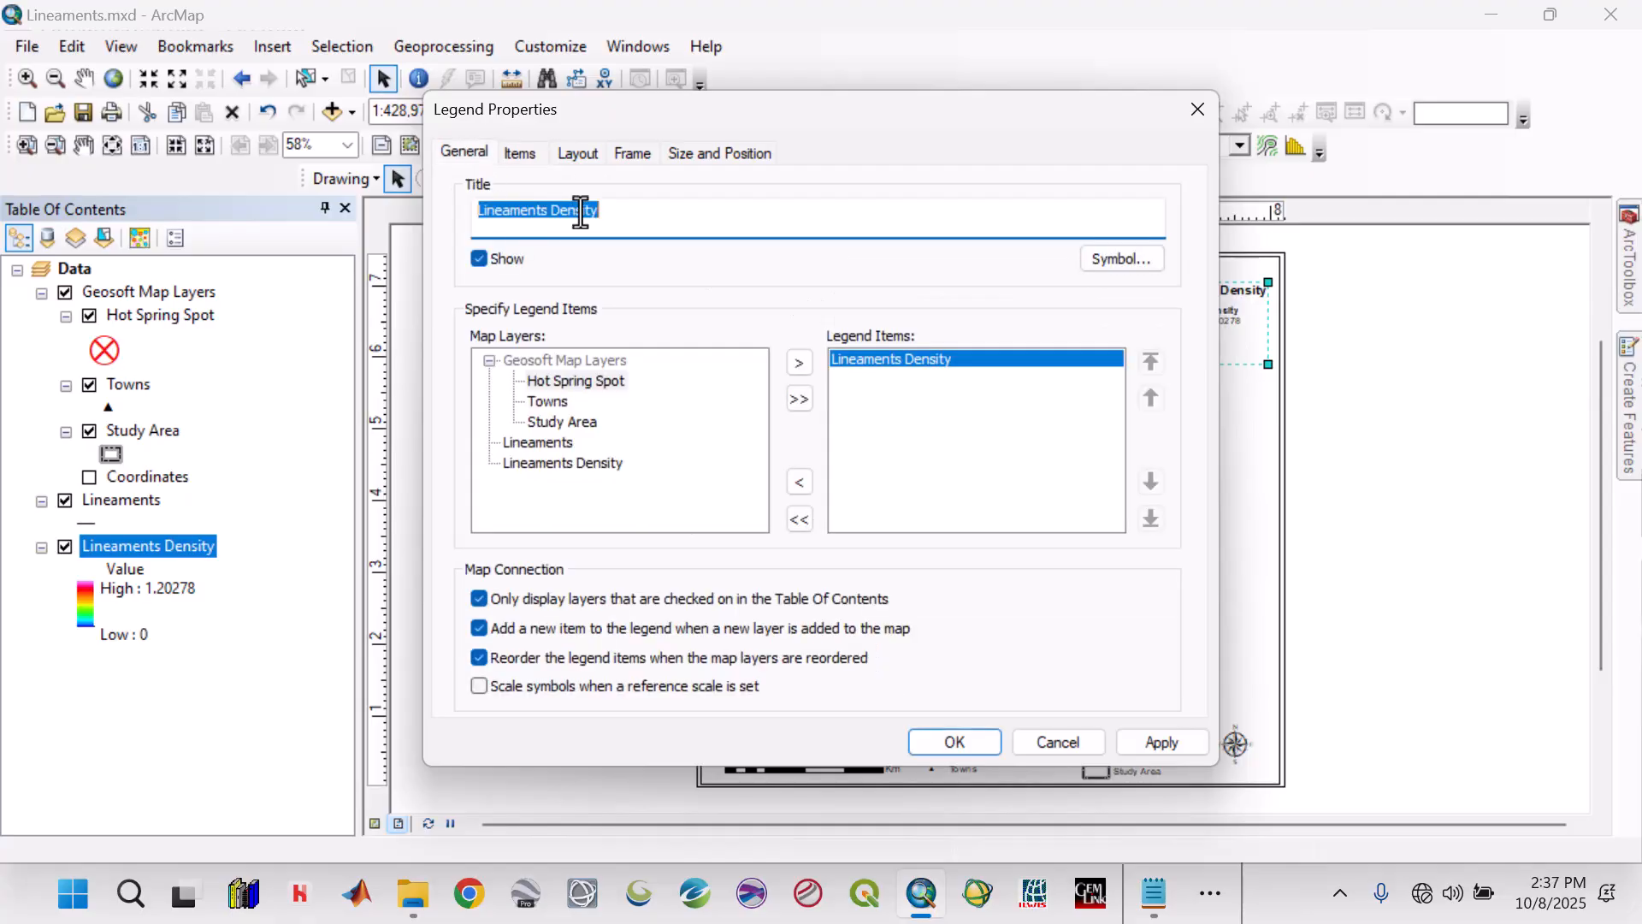
pyautogui.press('BackSpace')
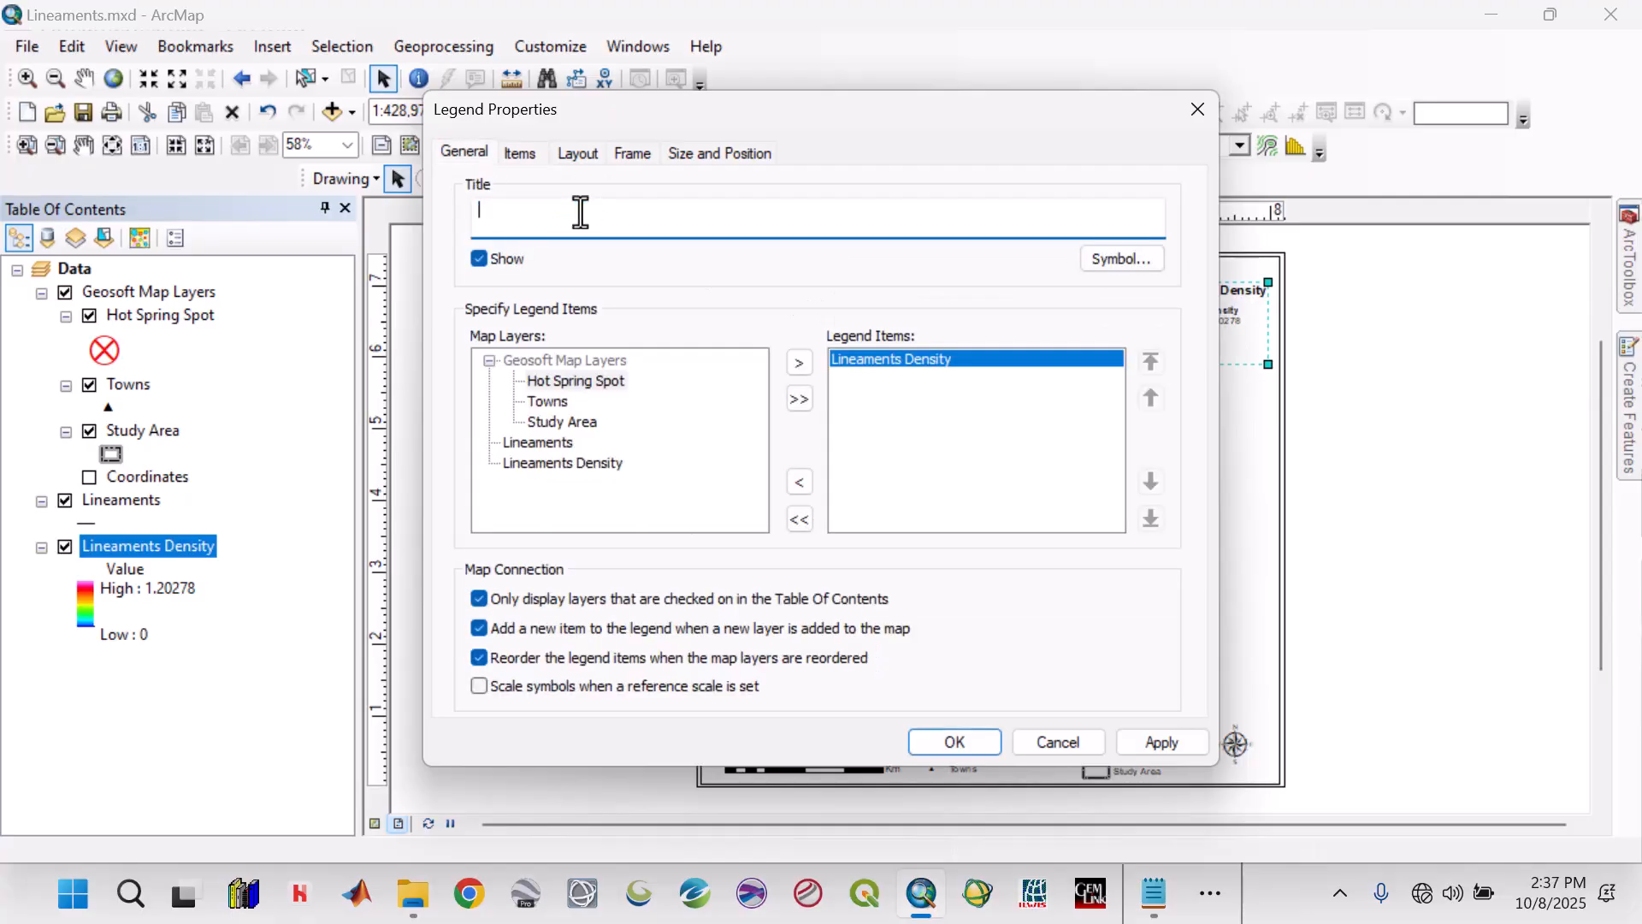
pyautogui.click(1159, 742)
pyautogui.click(992, 741)
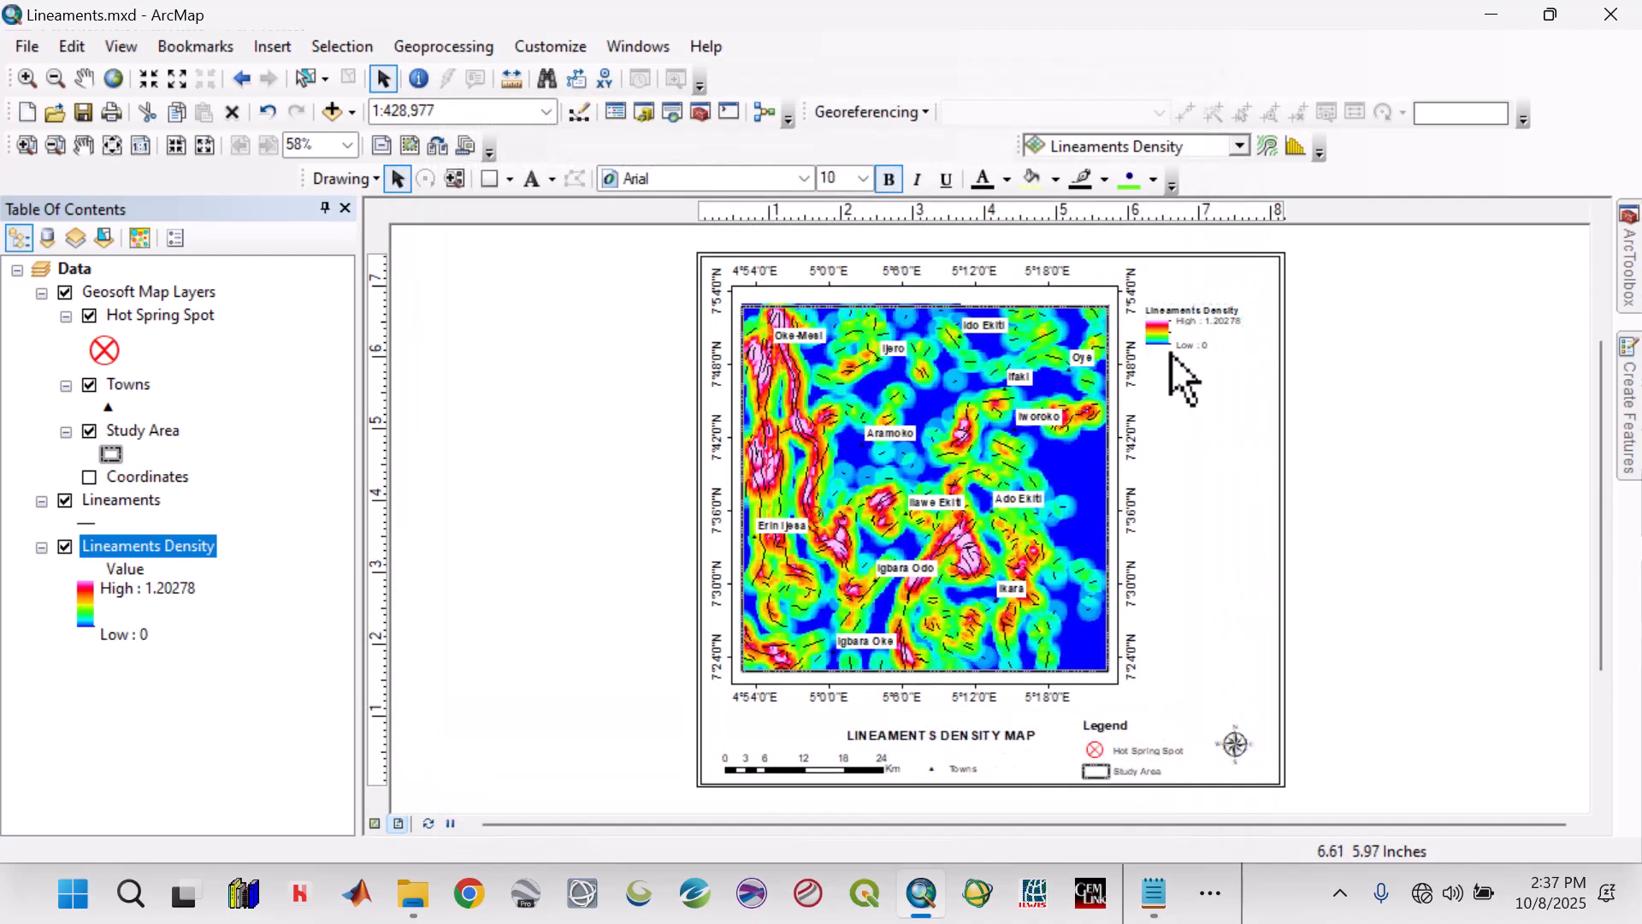
pyautogui.moveTo(1183, 332); pyautogui.dragTo(1208, 319)
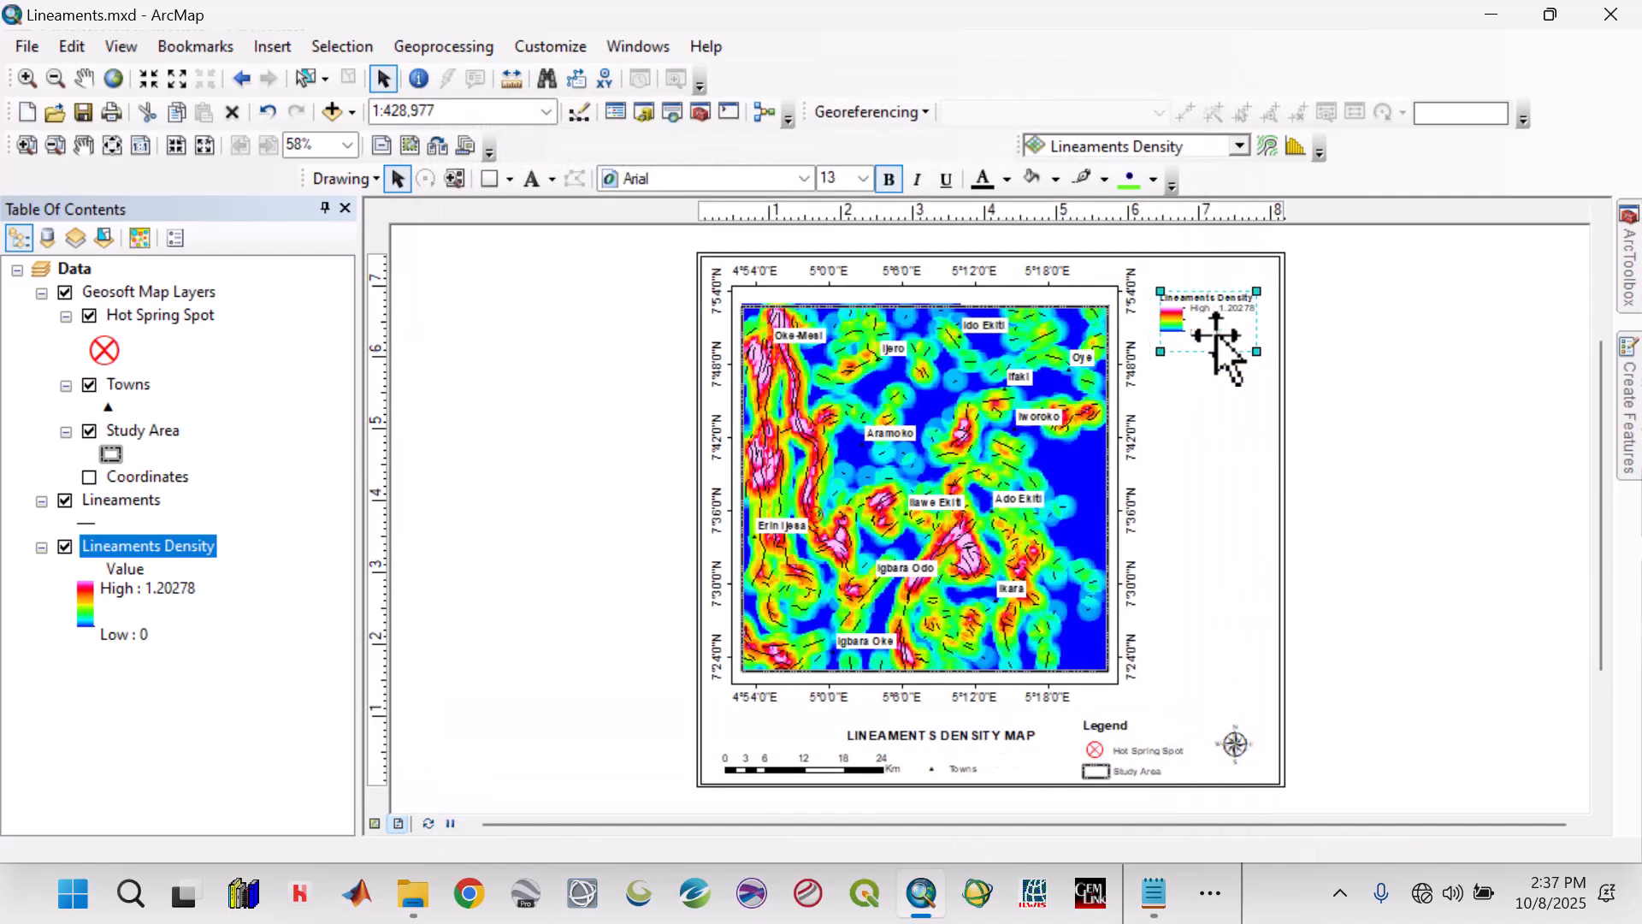
pyautogui.click(1379, 376)
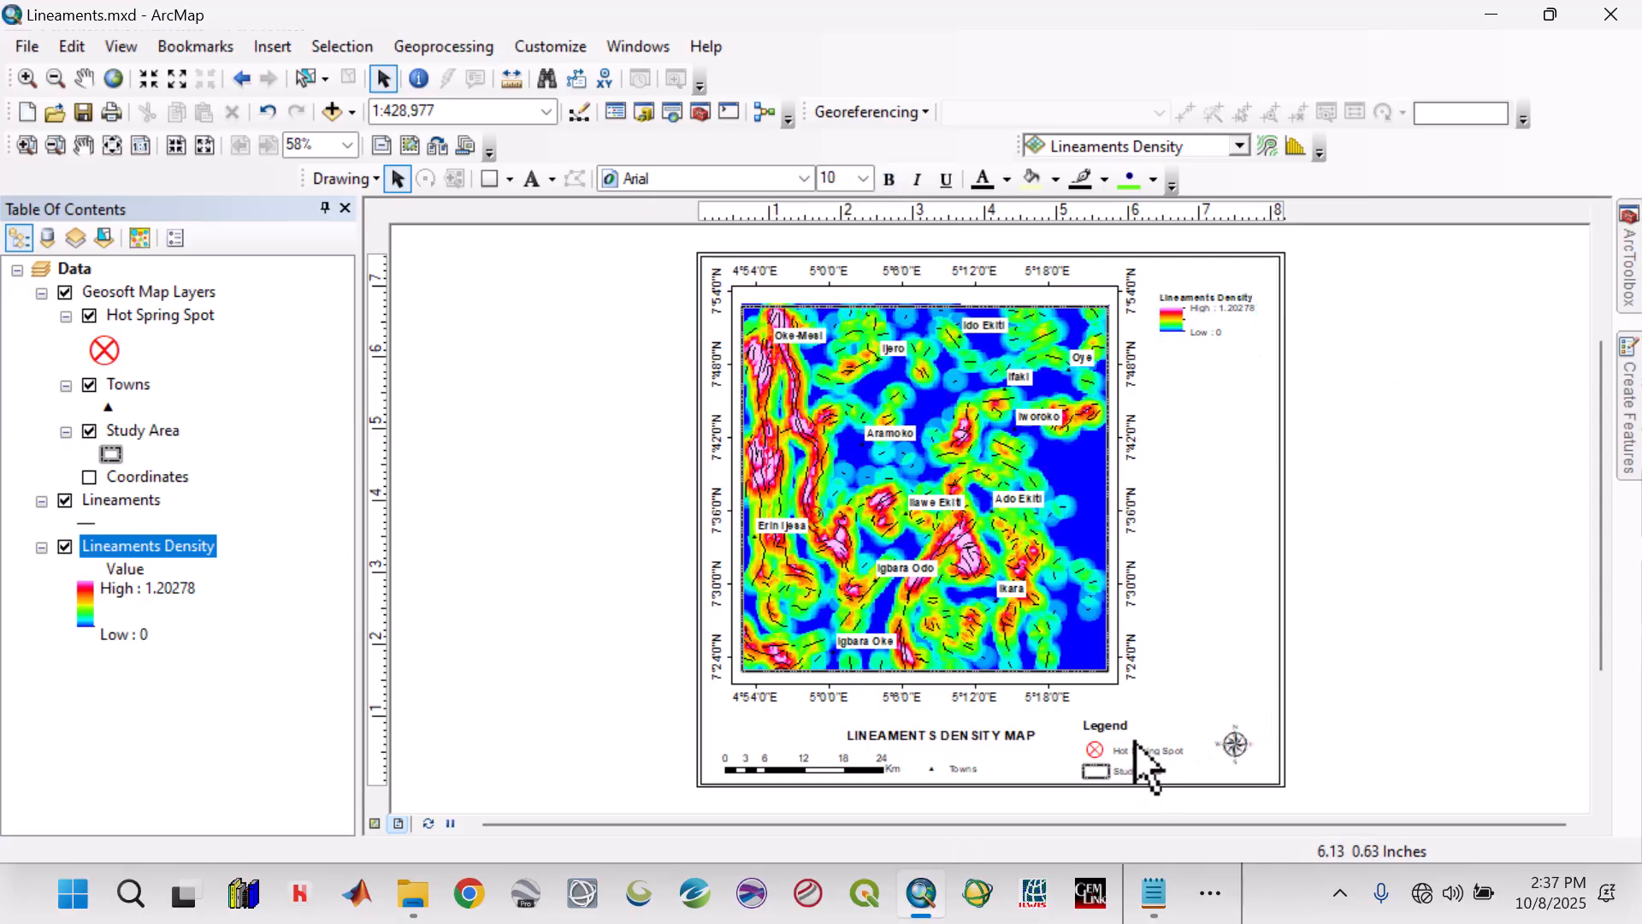
# Lower the Lineaments Density legend to mid-page and move the Hot Spring Spot and Study Area legend to the page's upper-right corner.
pyautogui.click(1219, 317)
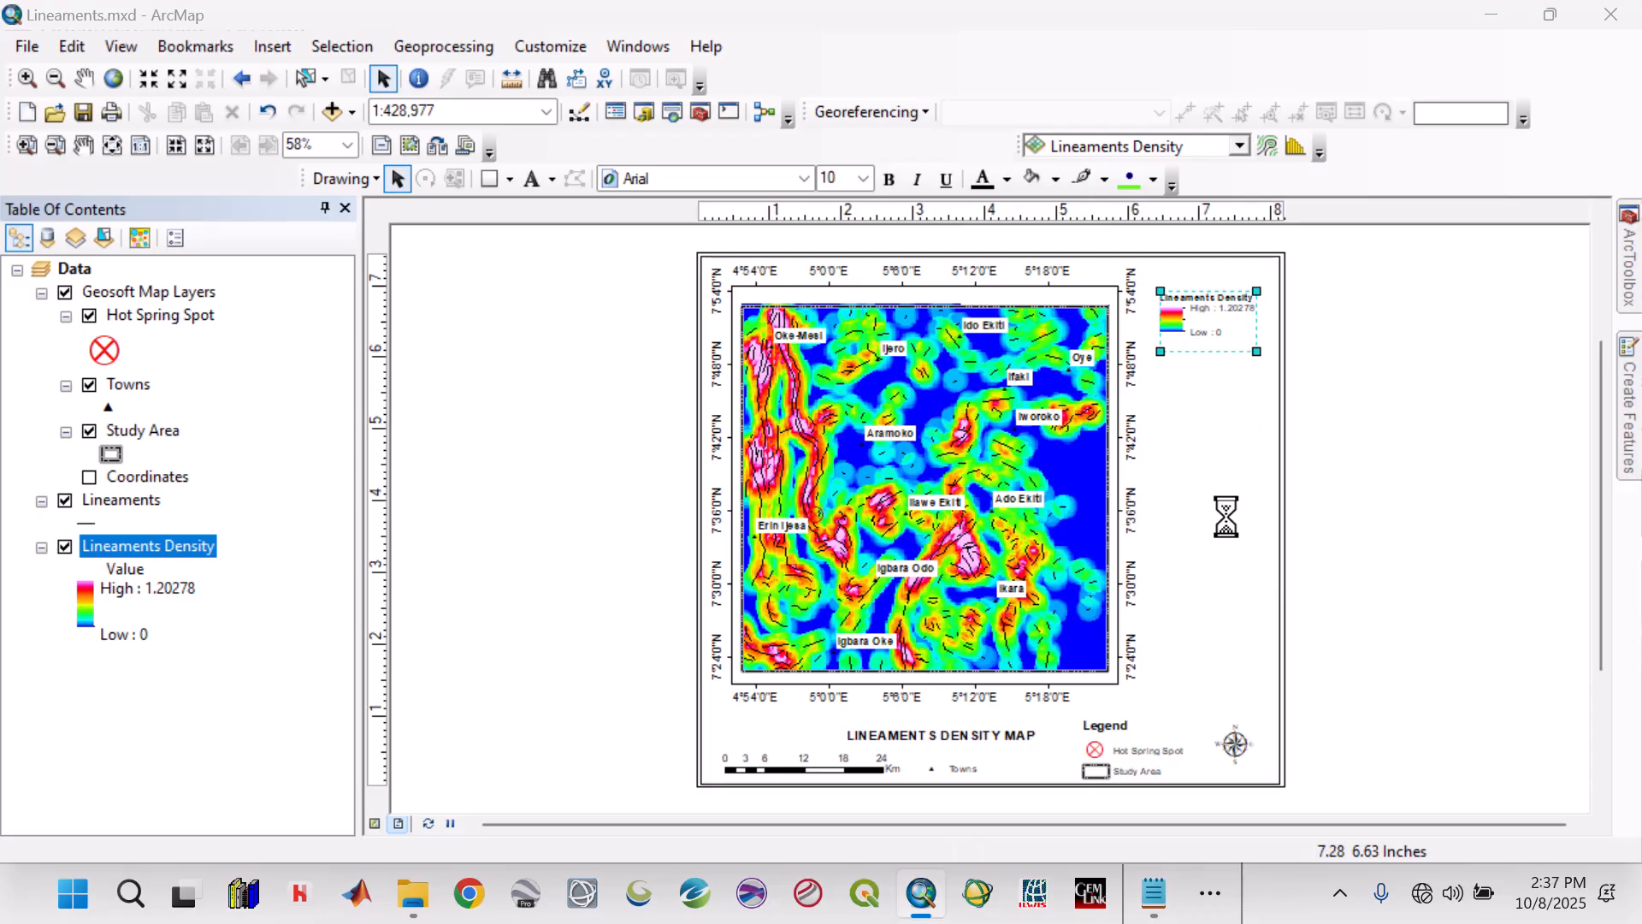
pyautogui.click(1054, 746)
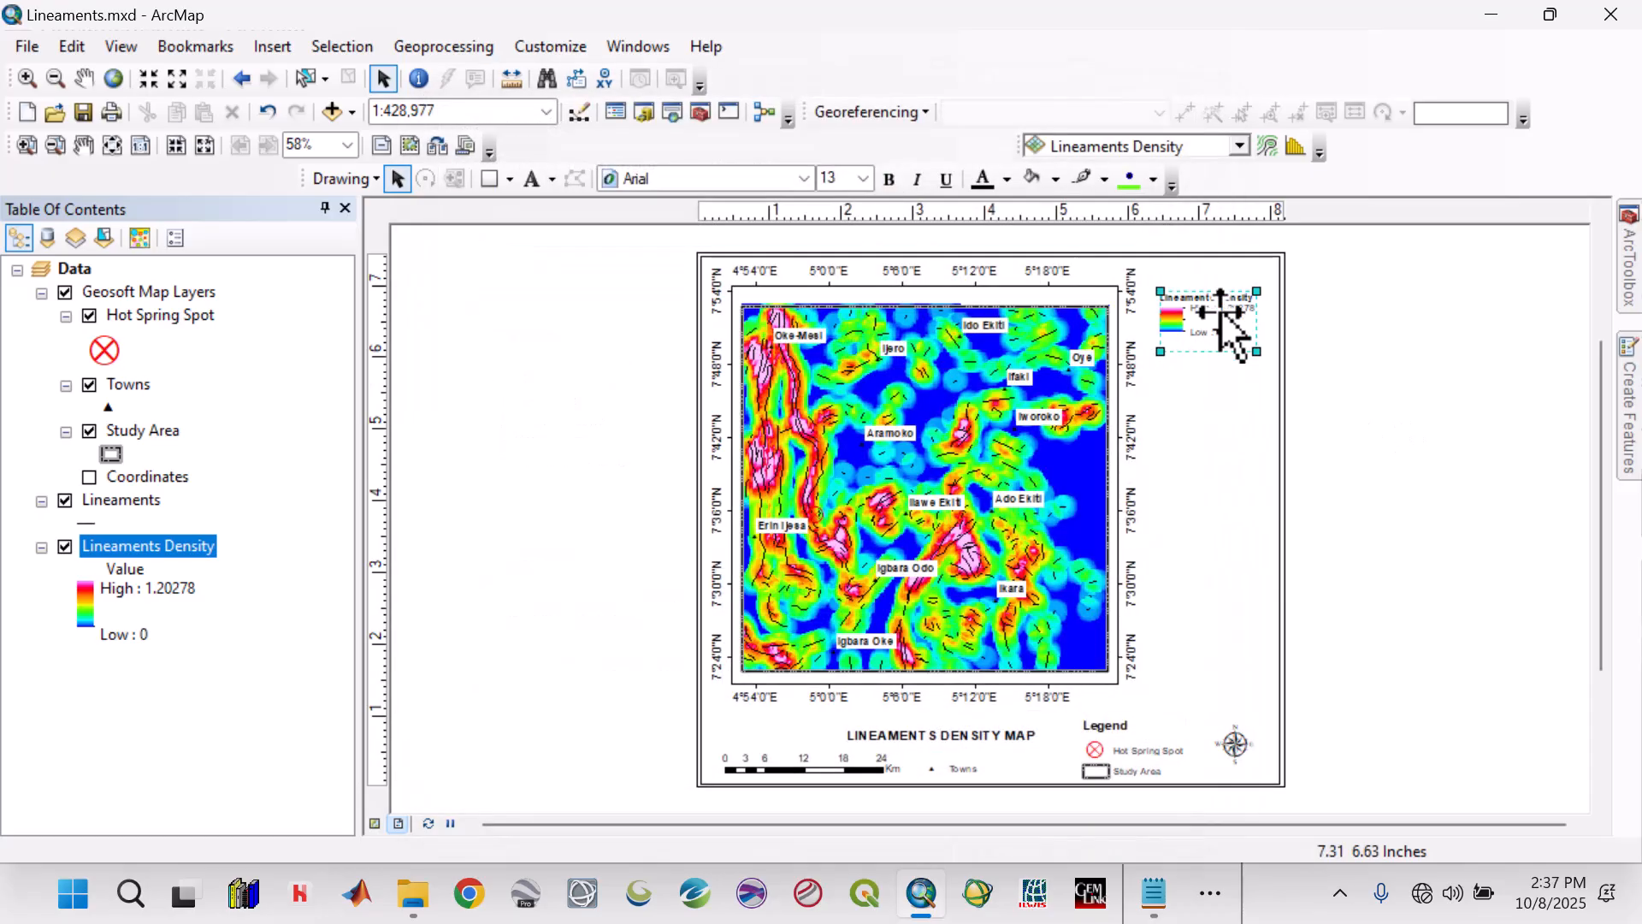
pyautogui.moveTo(1229, 337); pyautogui.dragTo(1232, 506)
pyautogui.moveTo(1139, 759); pyautogui.dragTo(1206, 331)
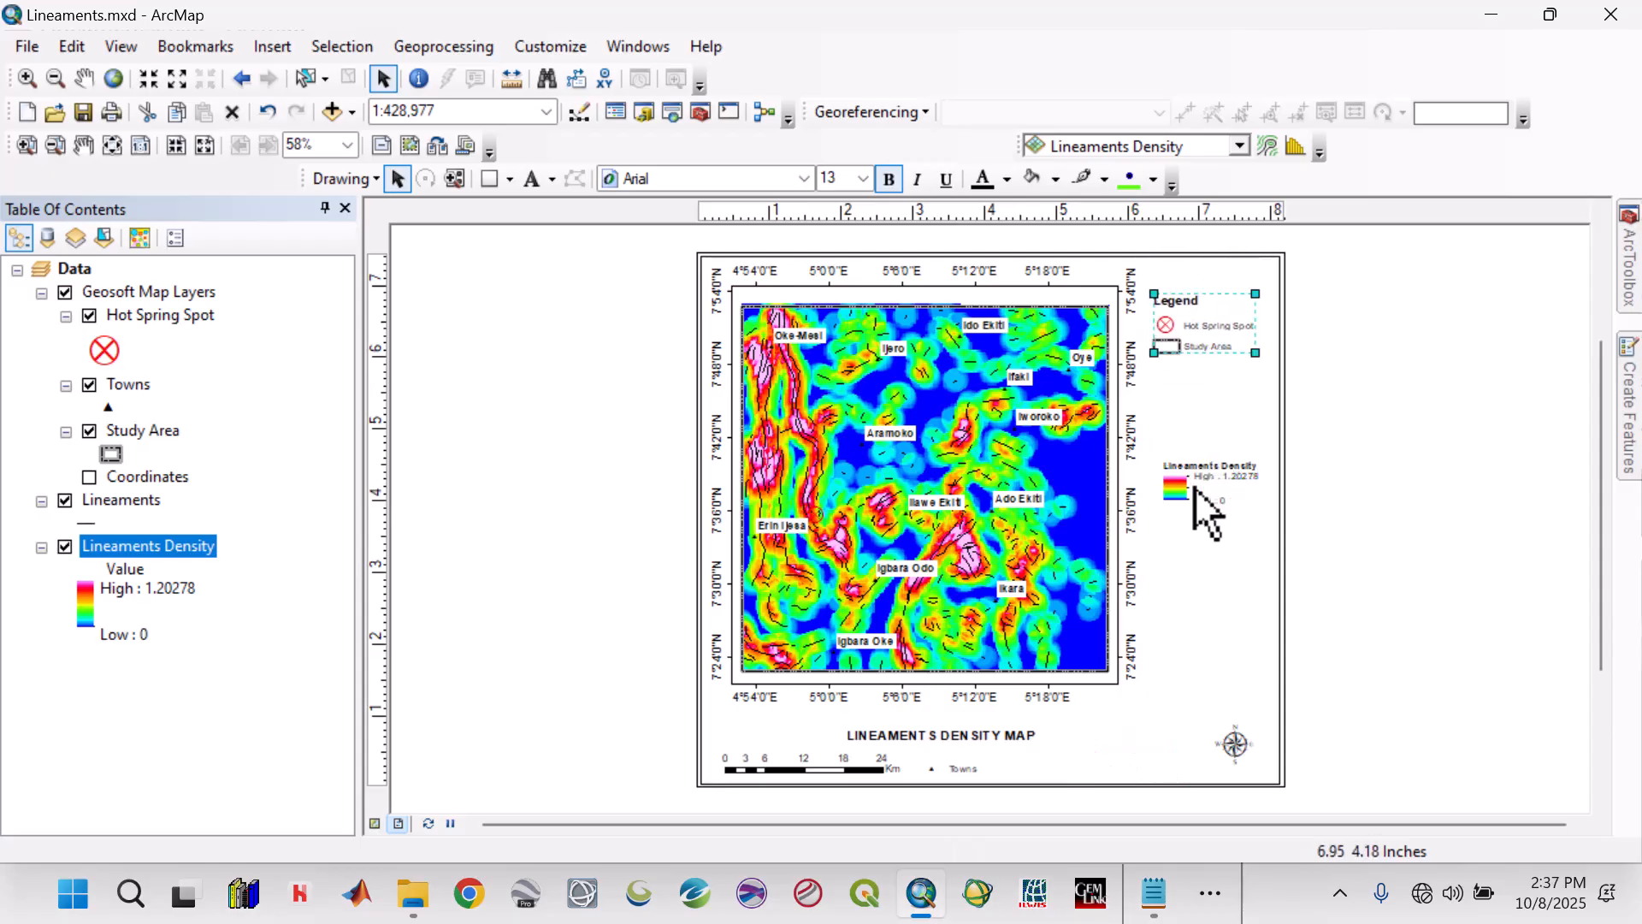
# Move the Towns legend from beside the scale bar to below the Study Area entry, and nudge the main legend up and left.
pyautogui.click(949, 768)
pyautogui.moveTo(952, 774); pyautogui.dragTo(1014, 710)
pyautogui.hotkey('ctrl', 'z')
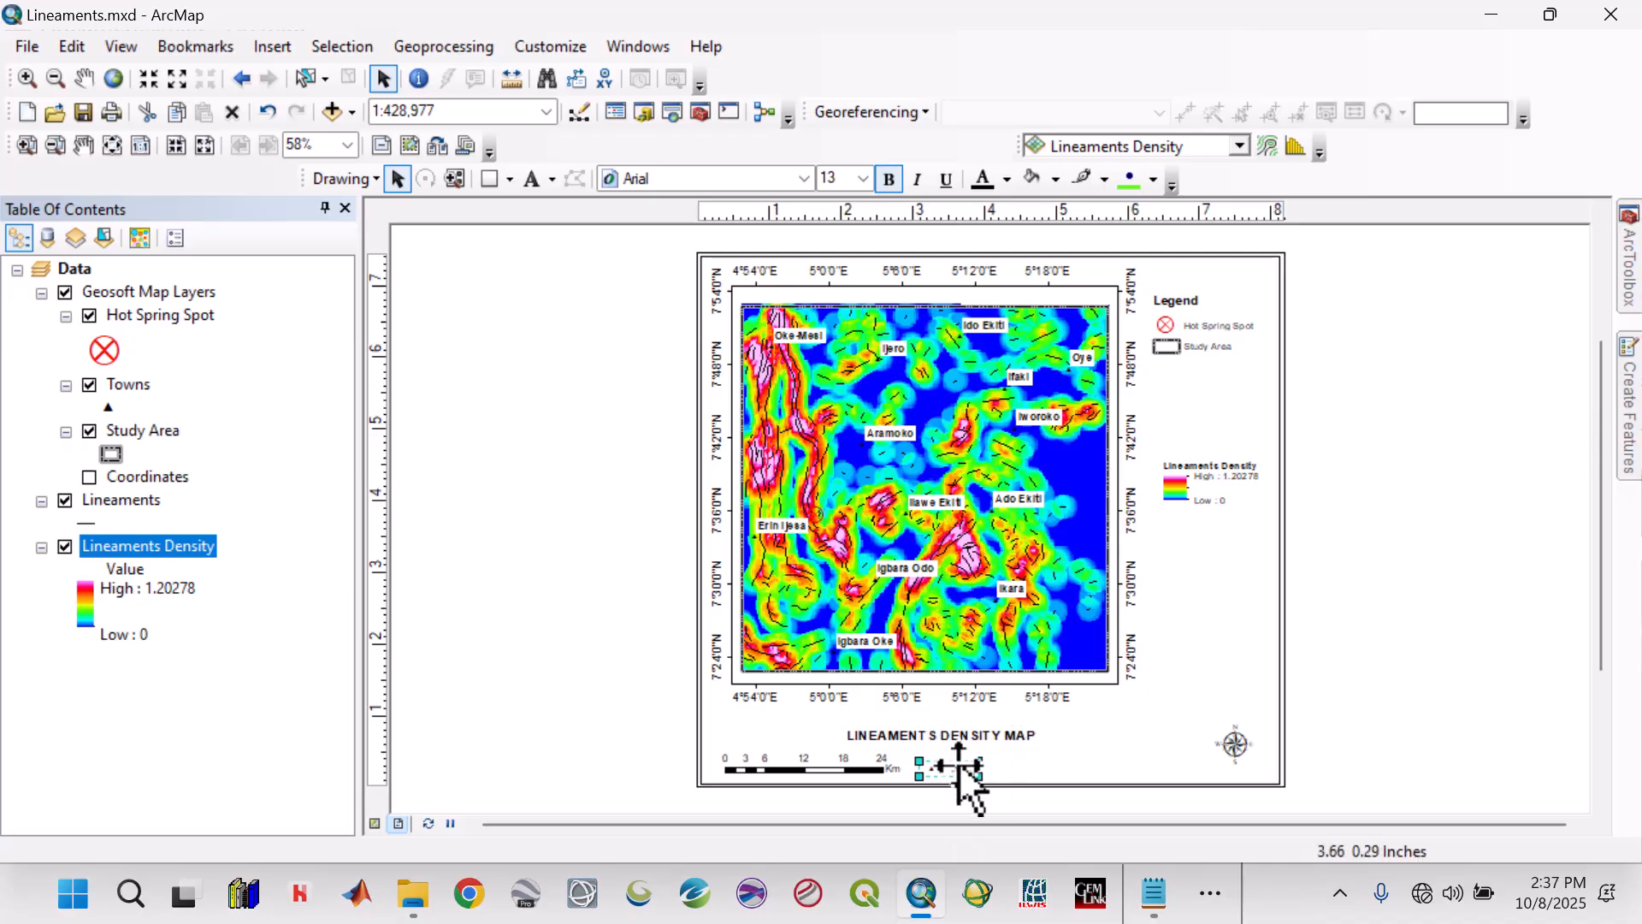
pyautogui.moveTo(960, 781); pyautogui.dragTo(1174, 324)
pyautogui.click(1175, 333)
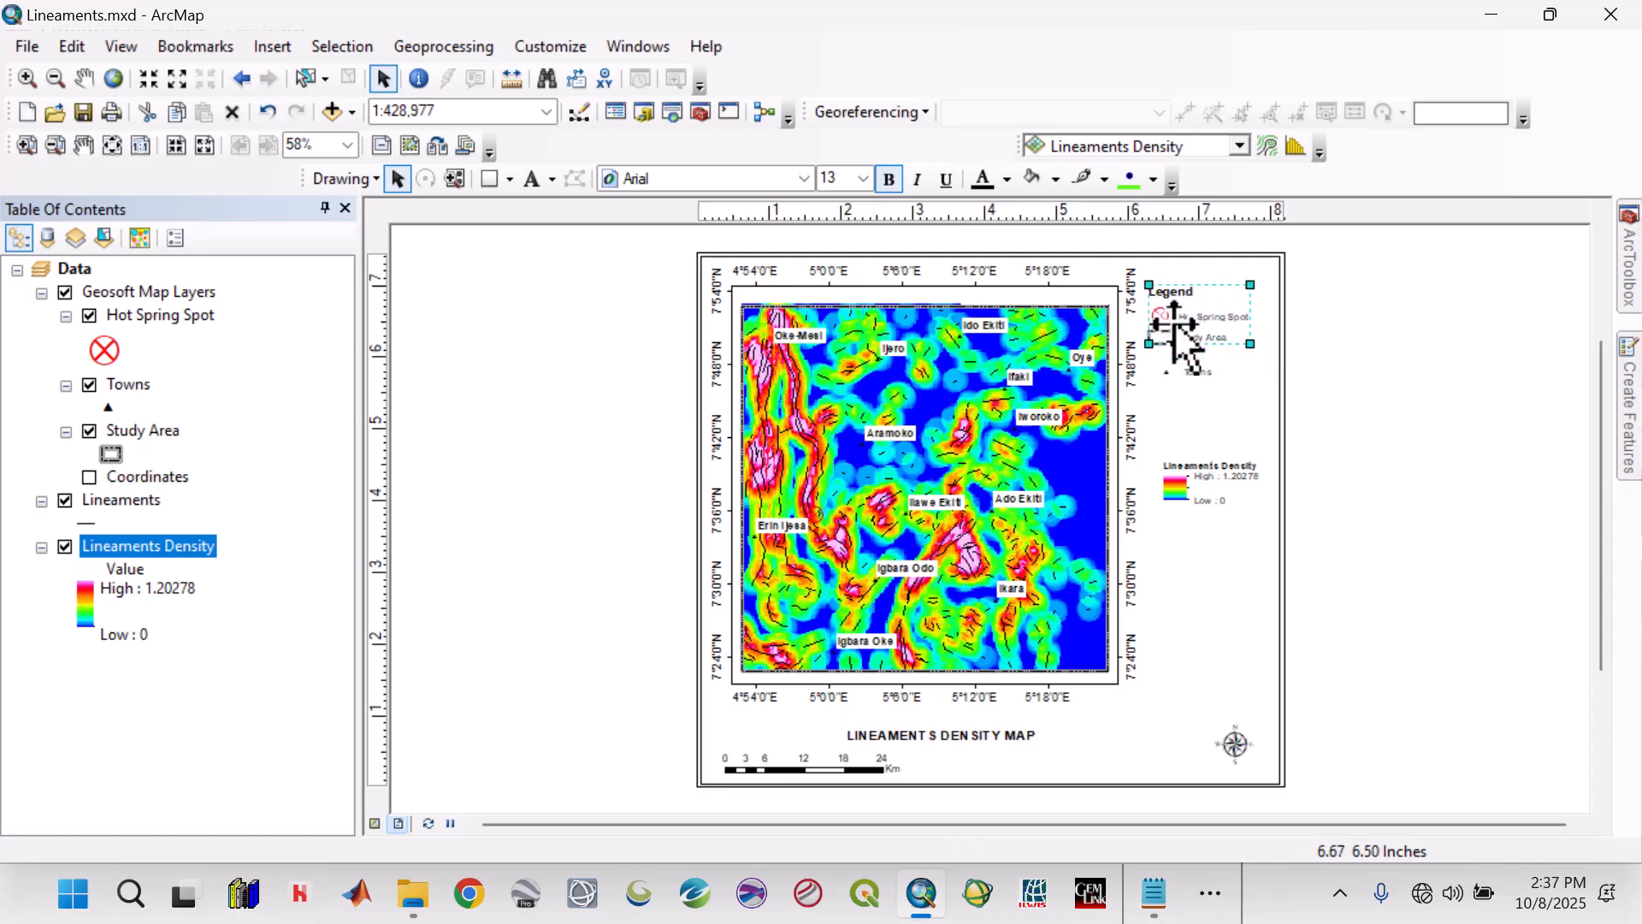
# Move the Lineaments Density legend up and bring the Towns legend close beneath the Study Area entry so the three legends stack together.
pyautogui.click(1210, 502)
pyautogui.moveTo(1209, 502); pyautogui.dragTo(1177, 364)
pyautogui.click(1185, 376)
pyautogui.moveTo(1177, 426); pyautogui.dragTo(1221, 393)
pyautogui.click(1193, 368)
# Select the main, Towns and Lineaments Density legends together and nudge them slightly to the right.
pyautogui.click(1221, 397)
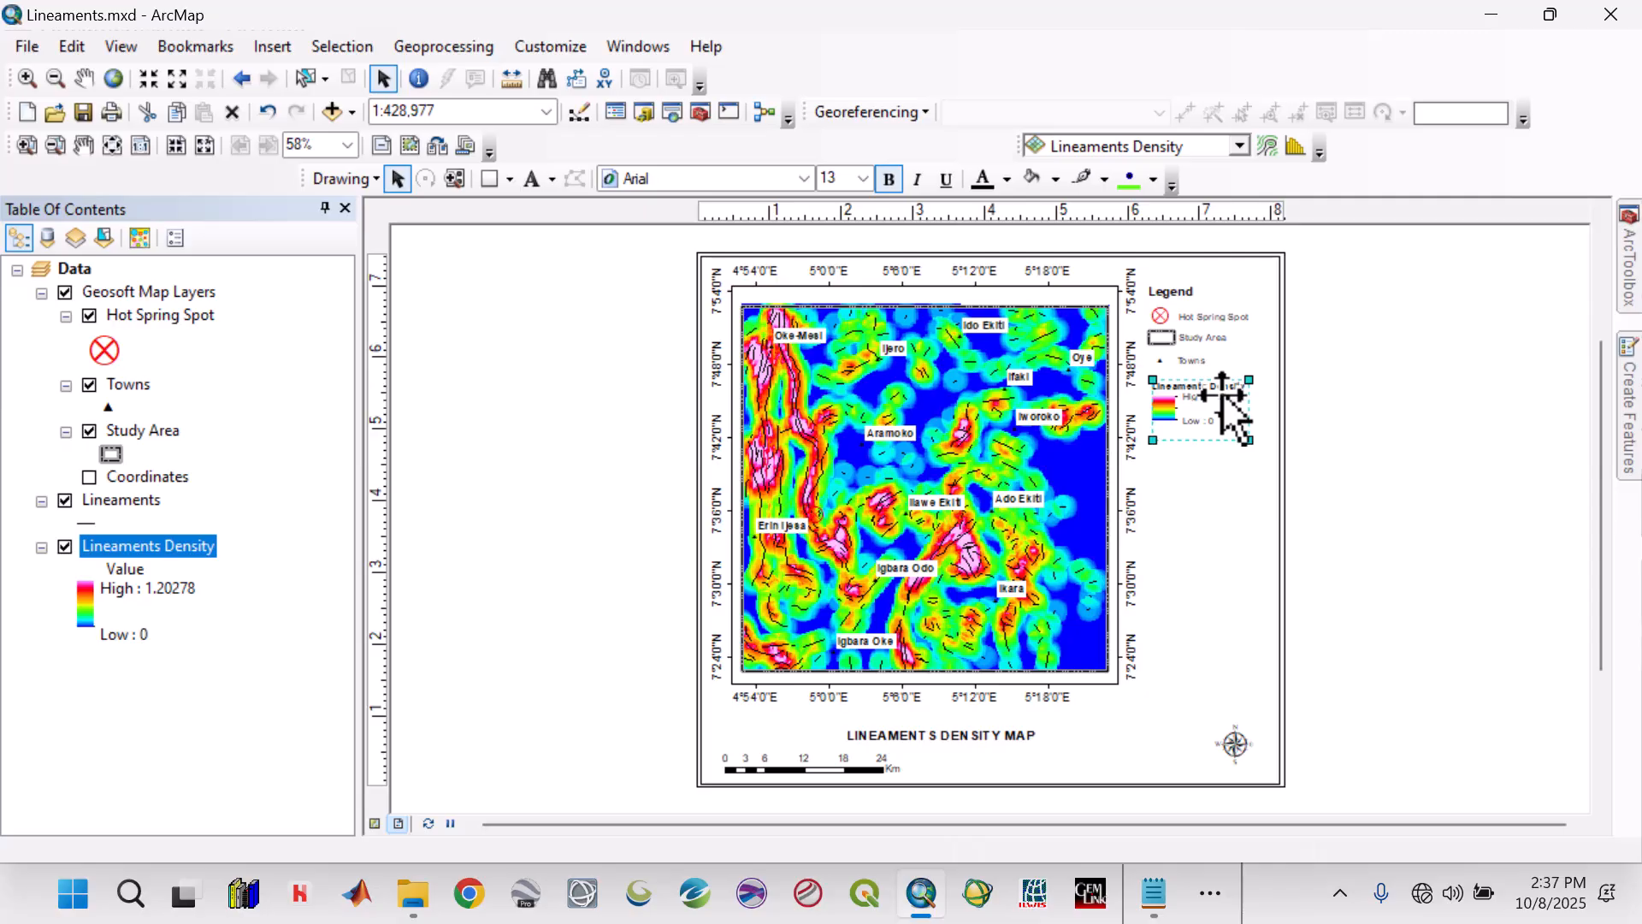
pyautogui.keyDown('shift'); pyautogui.click(1187, 357); pyautogui.keyUp('shift')
pyautogui.keyDown('shift'); pyautogui.click(1204, 331); pyautogui.keyUp('shift')
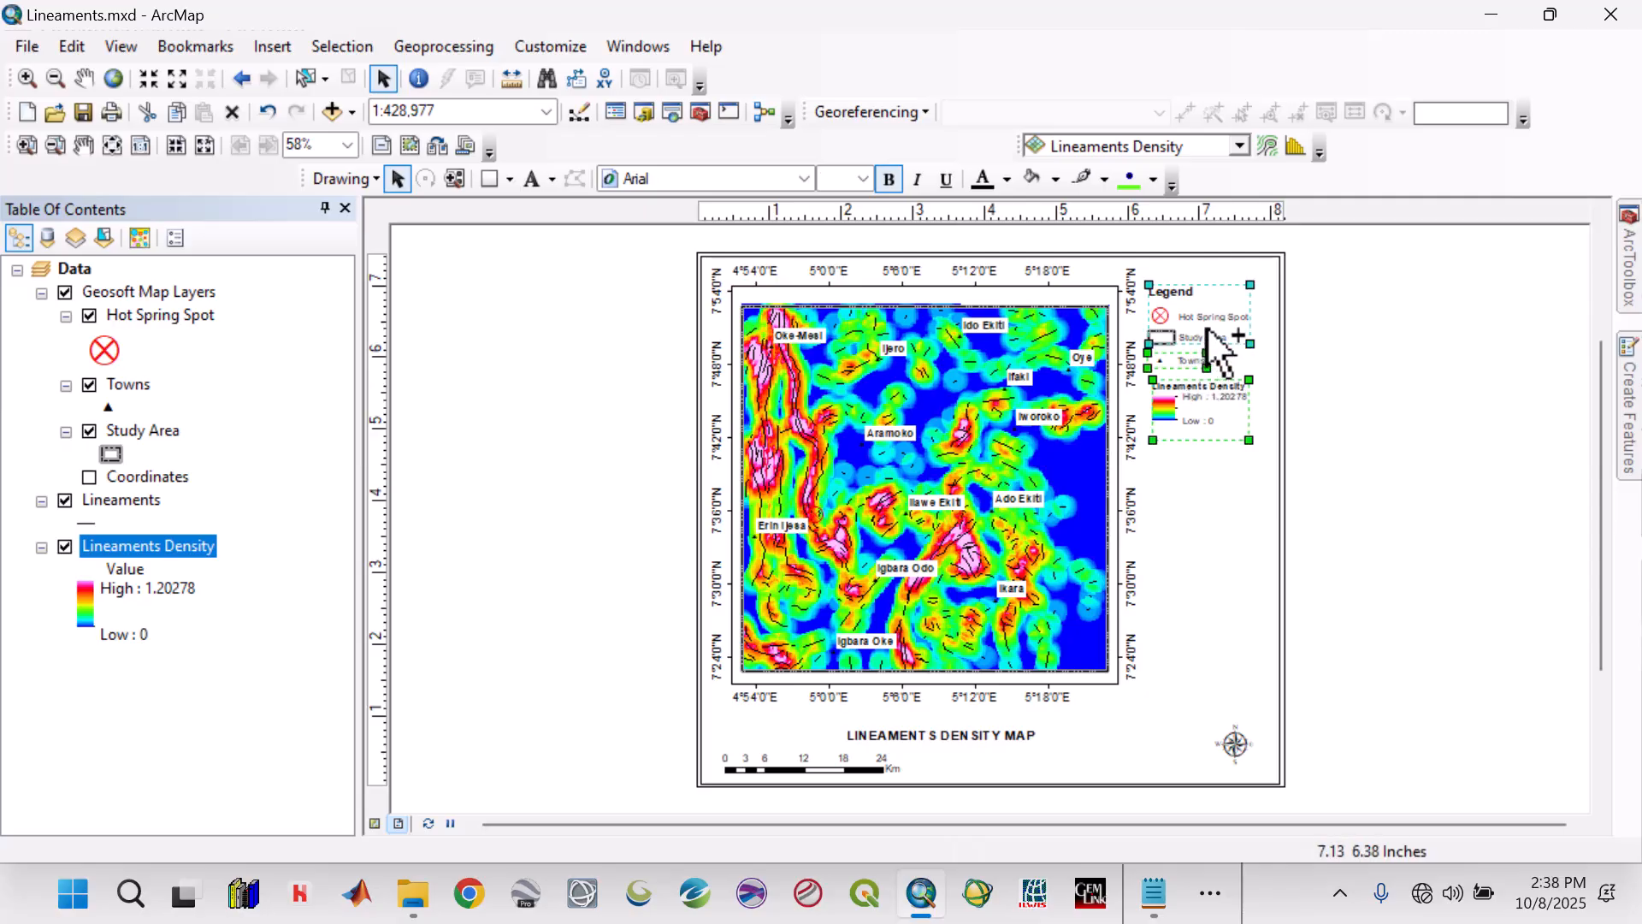
pyautogui.press('Right')
pyautogui.press('Right')
pyautogui.press('Right')
pyautogui.press('Right')
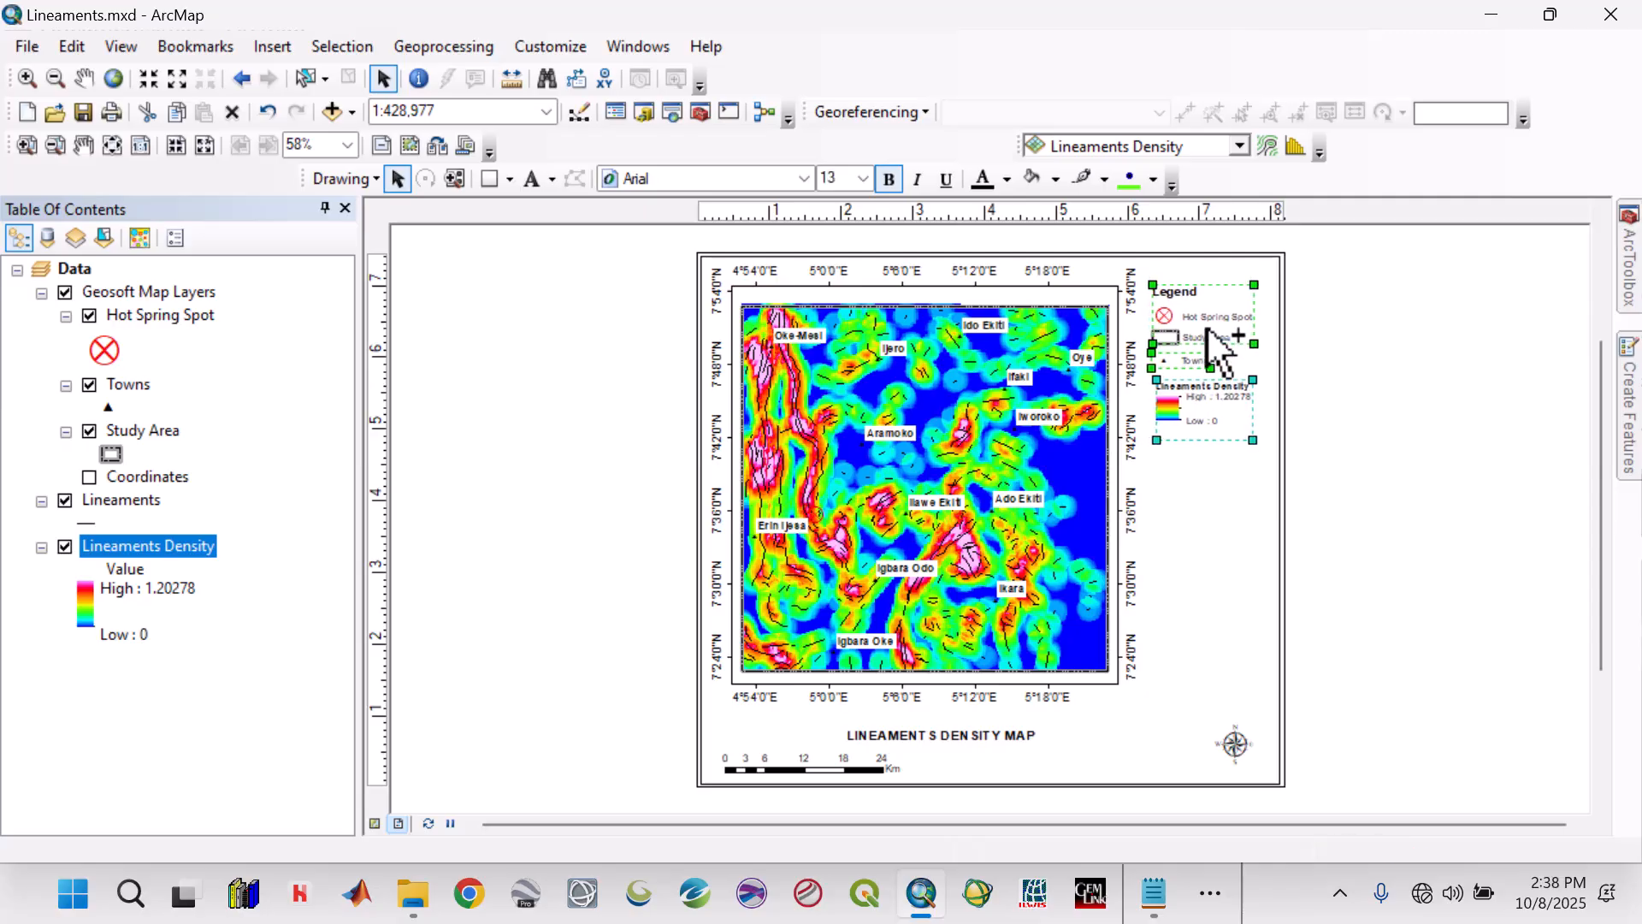
# Move the north arrow below the legends and the scale bar to the page's lower-right corner.
pyautogui.moveTo(1236, 751); pyautogui.dragTo(1219, 559)
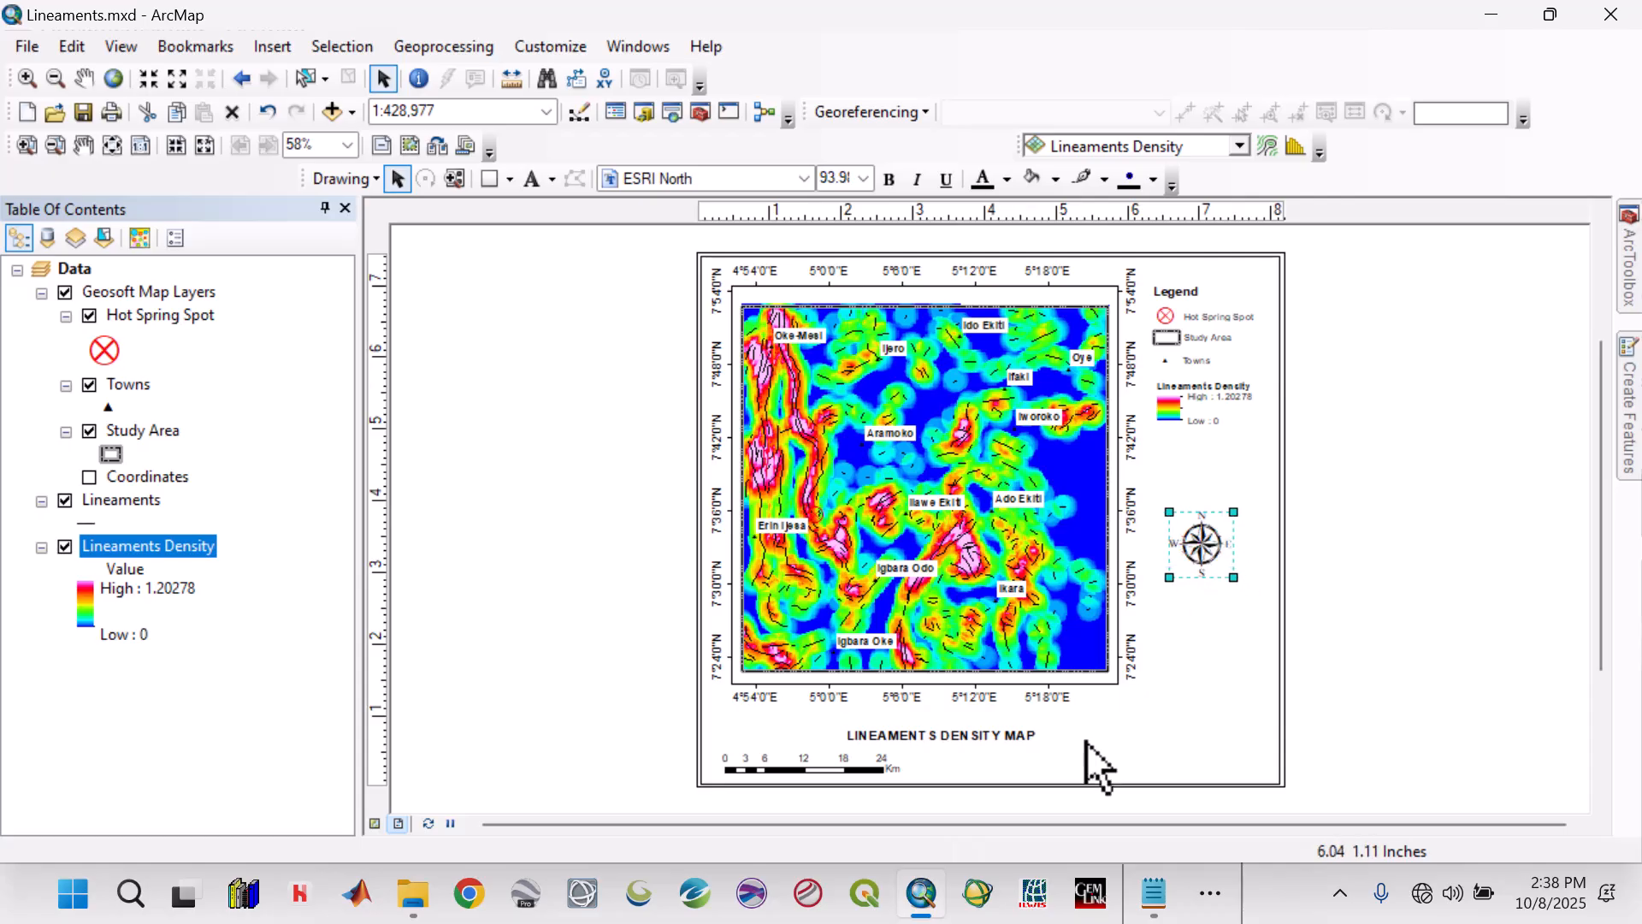
pyautogui.click(869, 784)
pyautogui.moveTo(869, 785); pyautogui.dragTo(1227, 761)
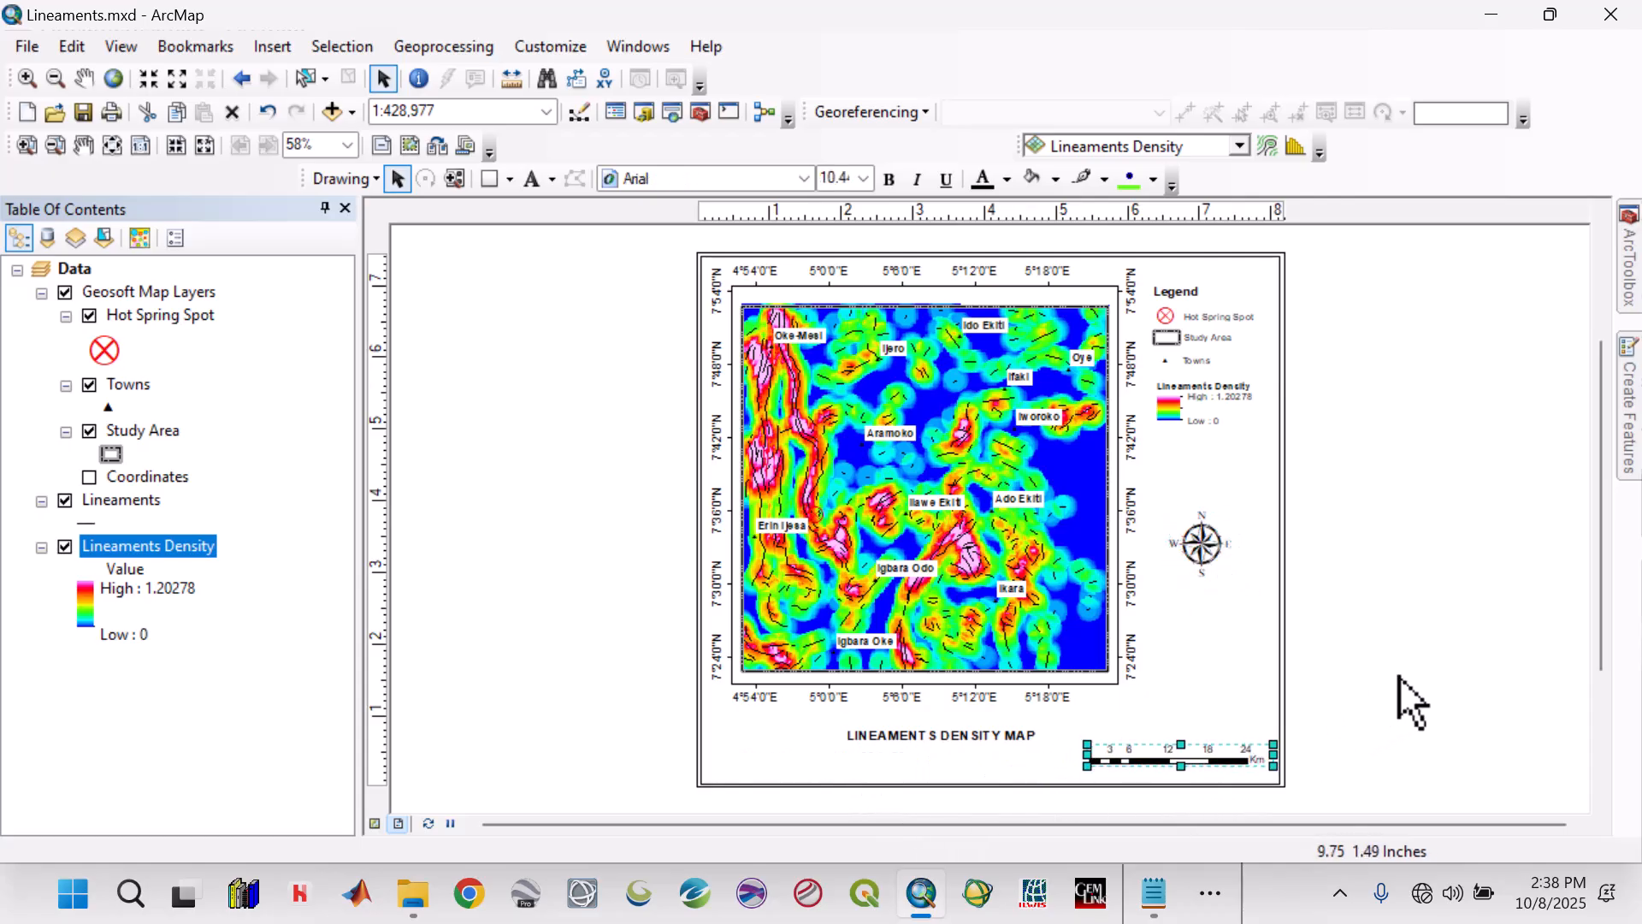
pyautogui.click(1422, 660)
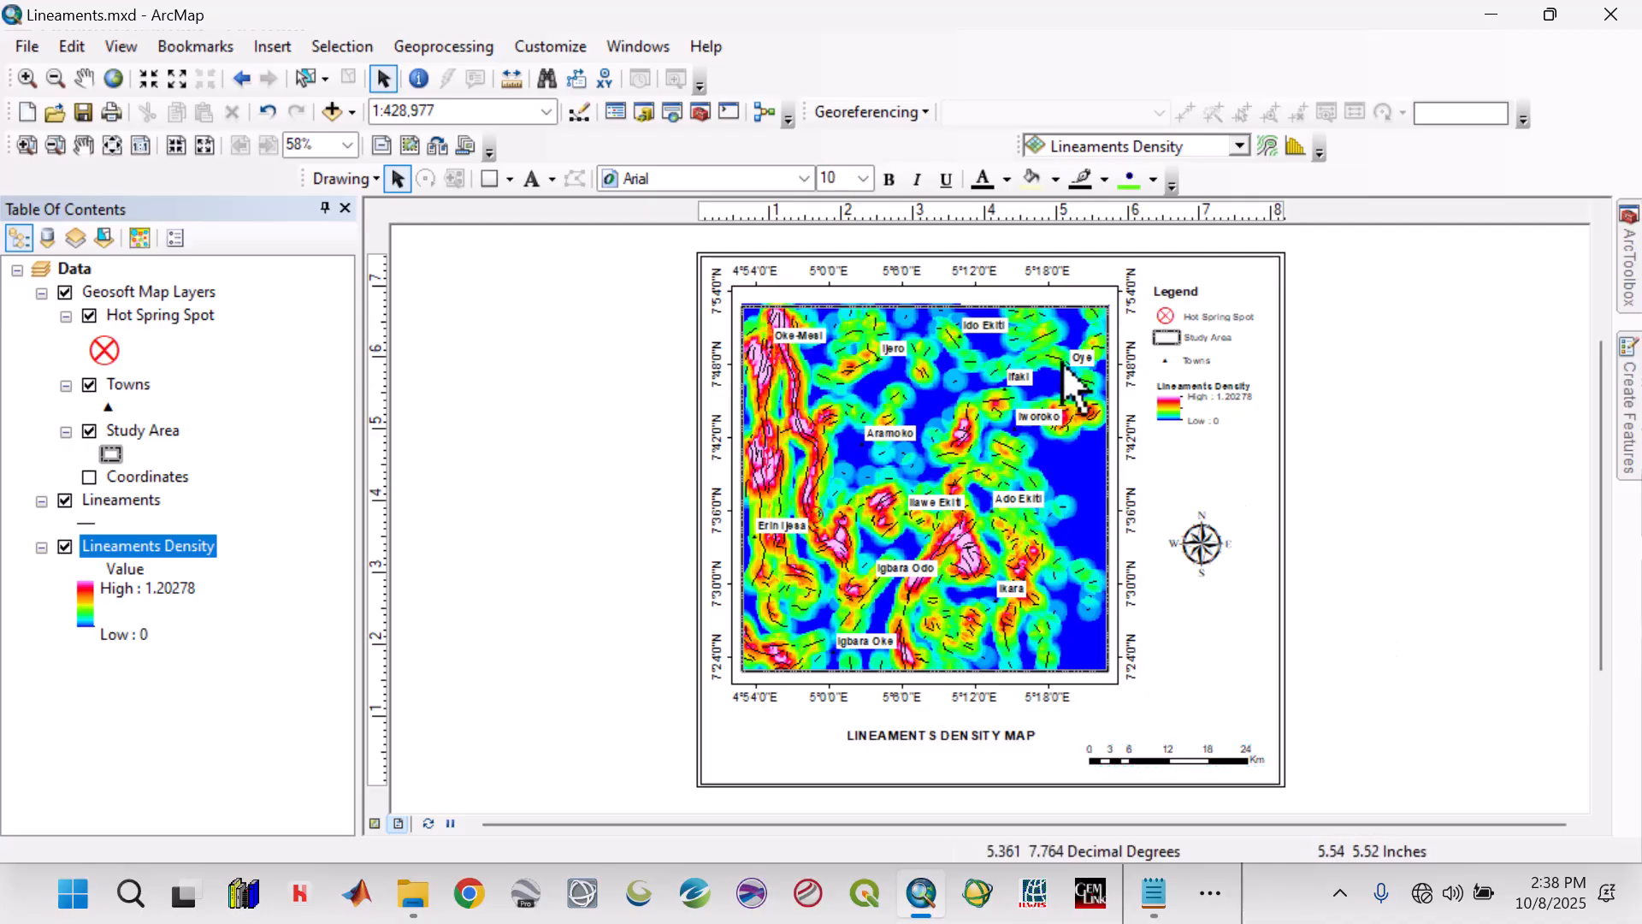
# Nudge the data frame slightly down and to the right on the page.
pyautogui.click(1012, 288)
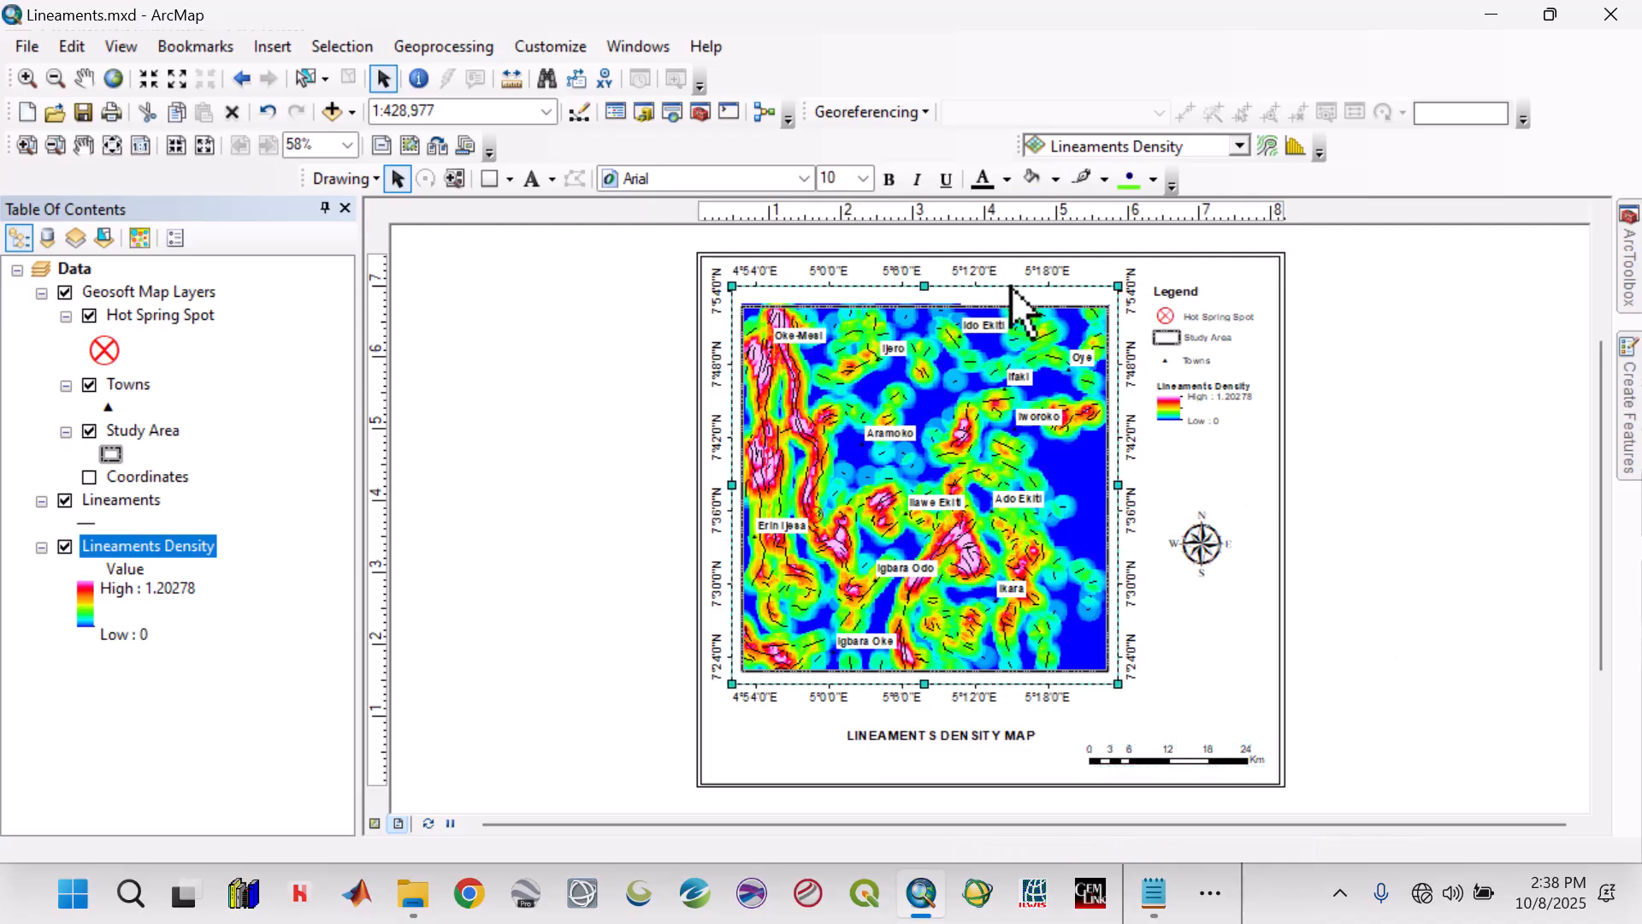
pyautogui.press('Down')
pyautogui.press('Right')
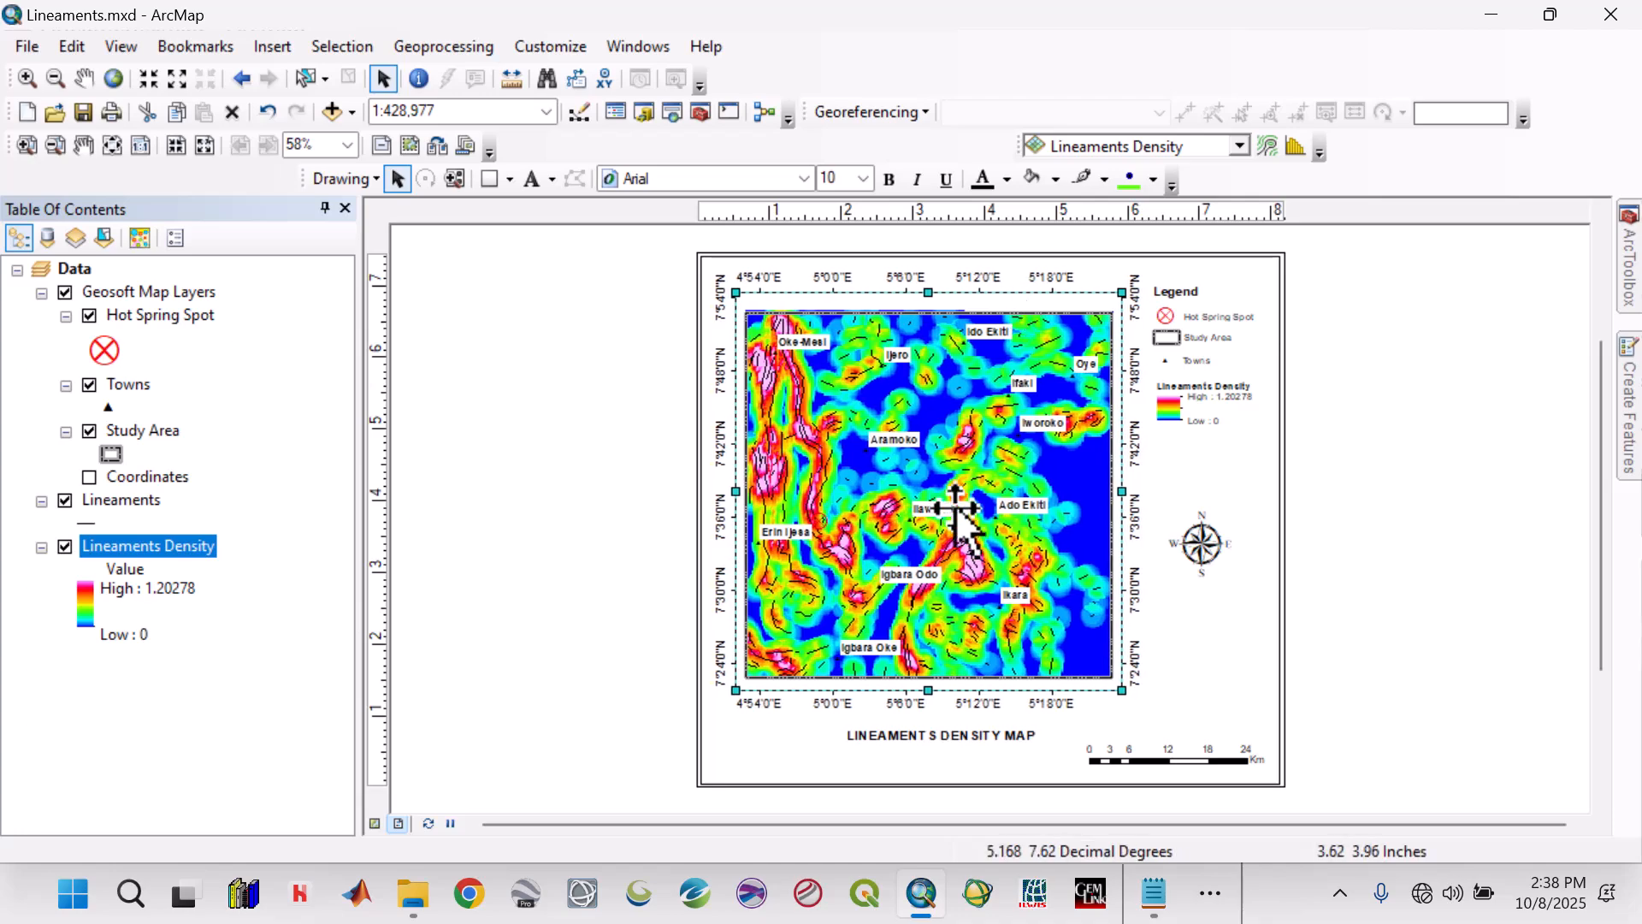
# Nudge the LINEAMENTS DENSITY MAP title slightly left and up, closer beneath the data frame.
pyautogui.click(932, 734)
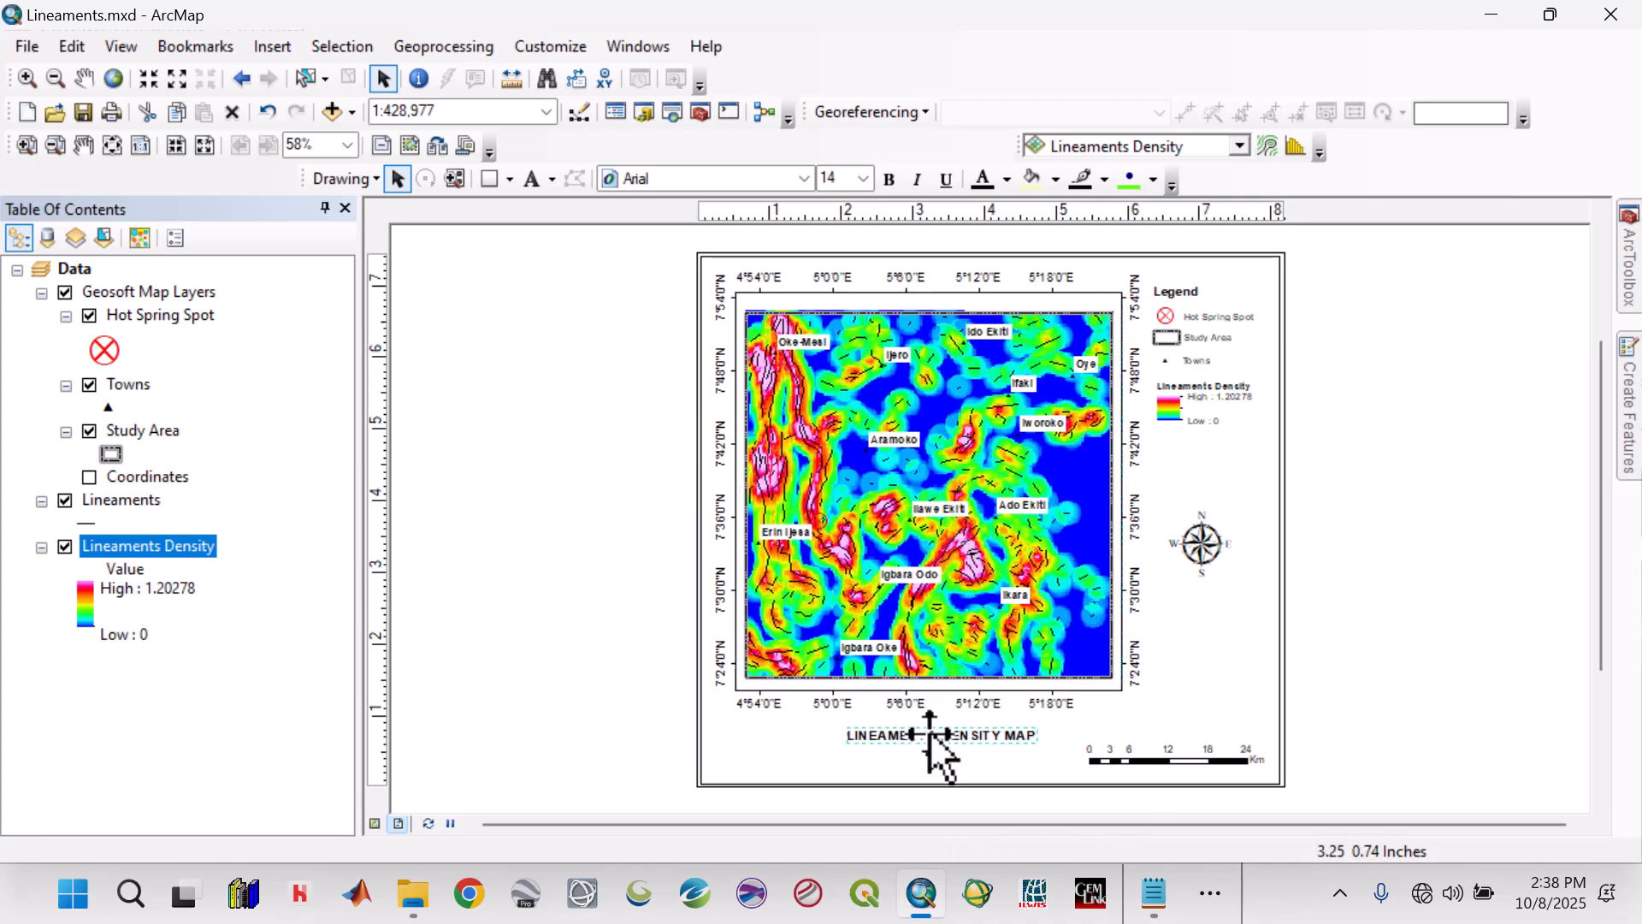
pyautogui.hotkey('ctrl', 'b')
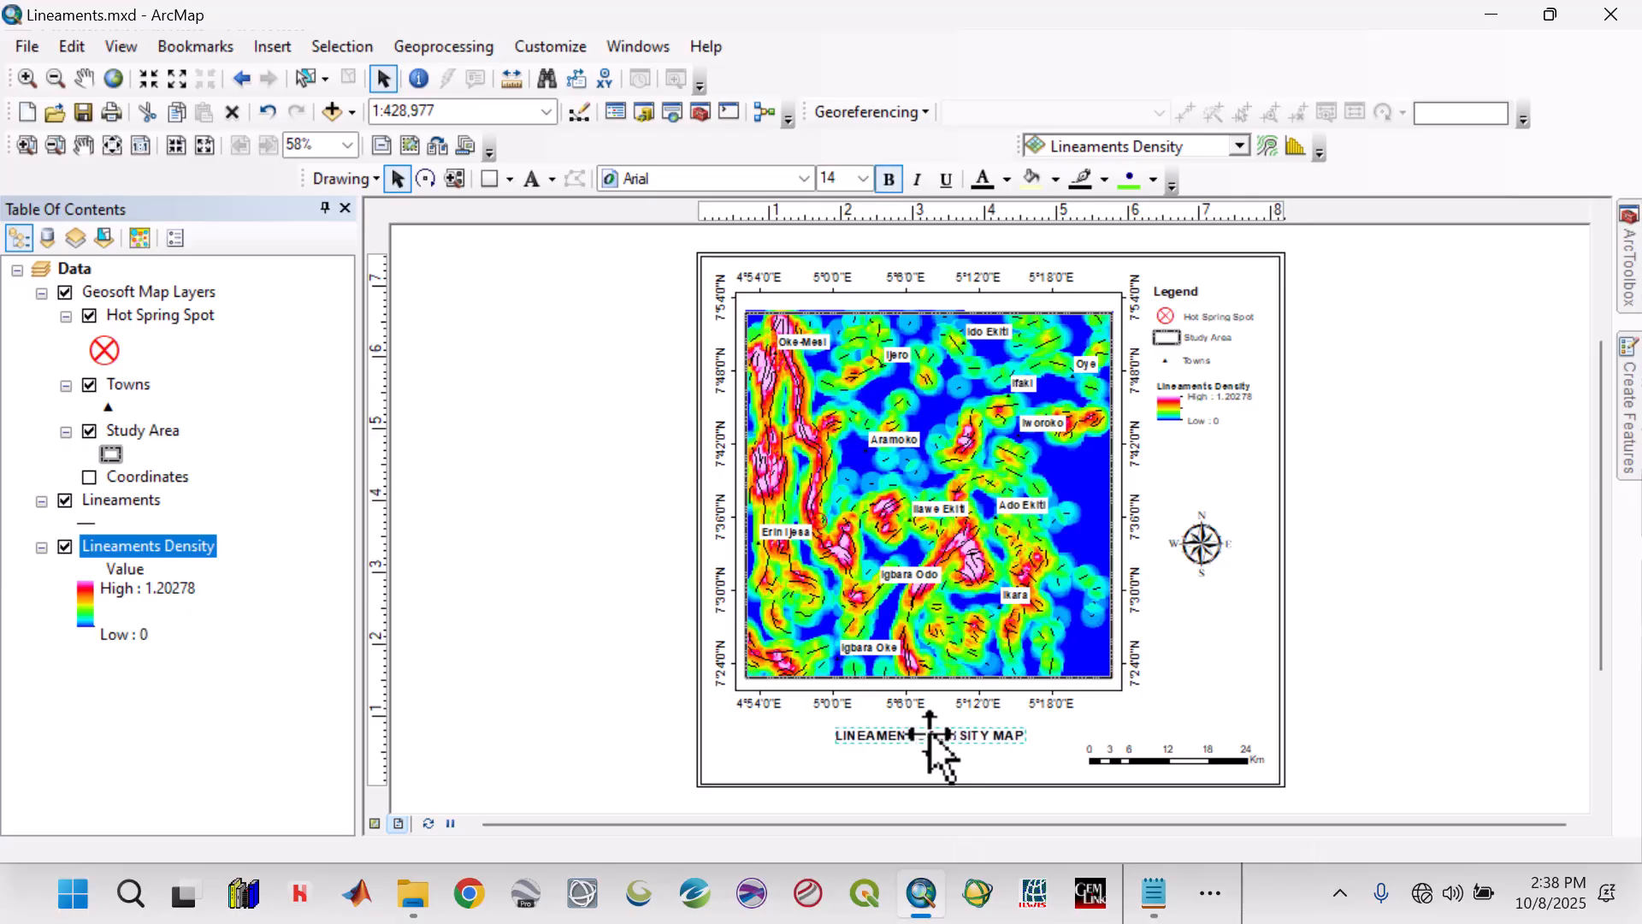
pyautogui.press('Up')
pyautogui.press('Up')
pyautogui.press('Up')
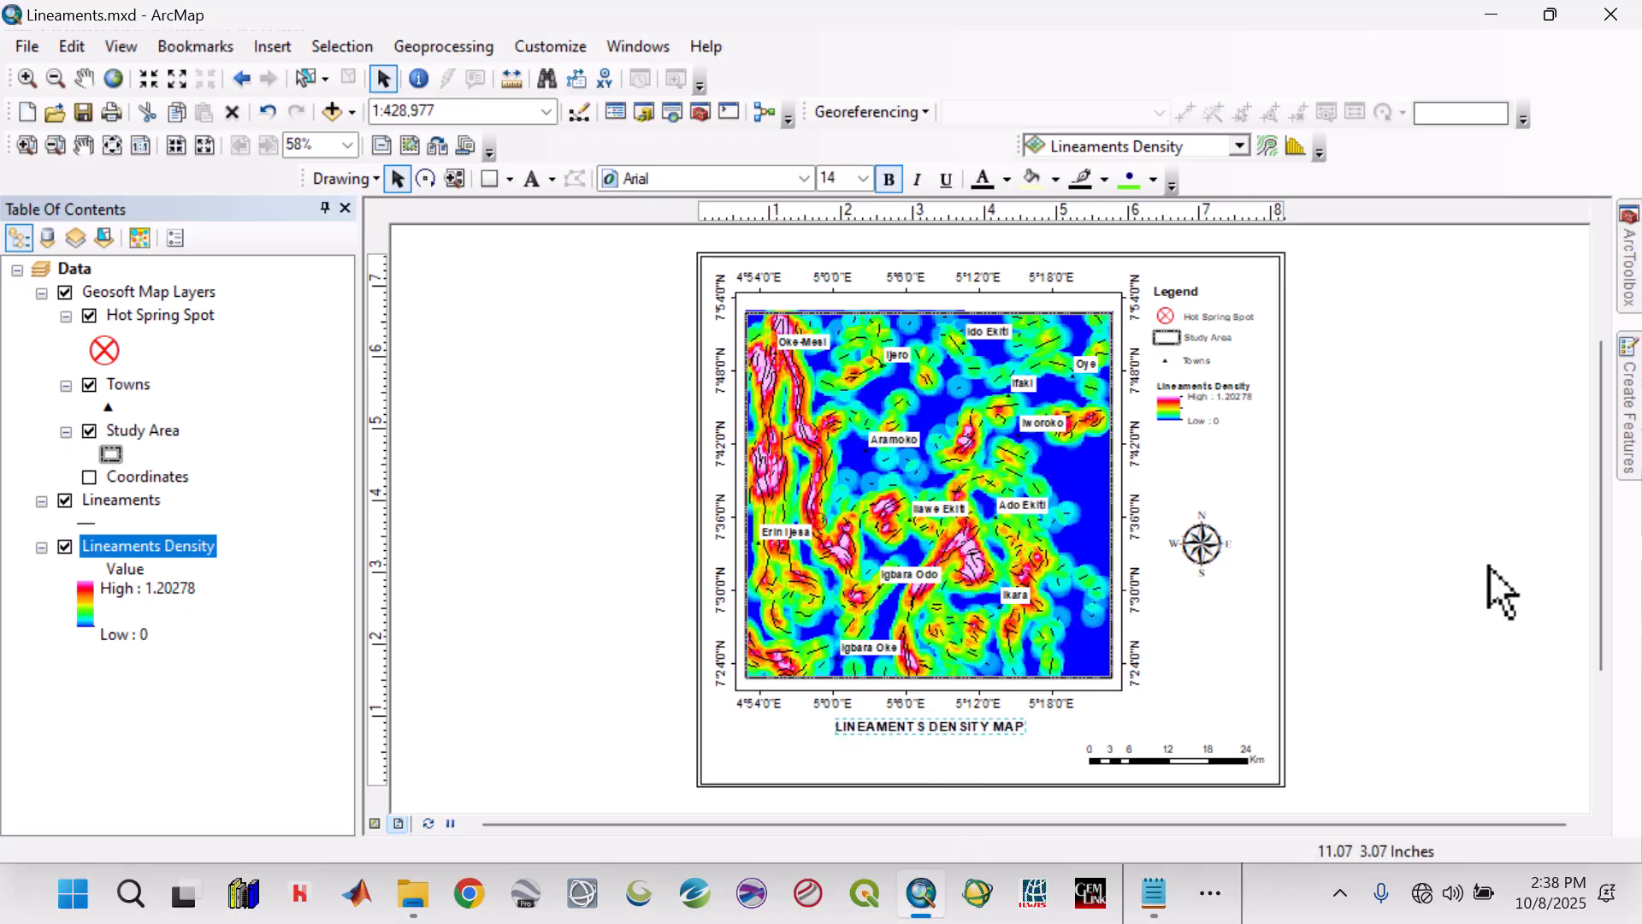
pyautogui.click(1452, 625)
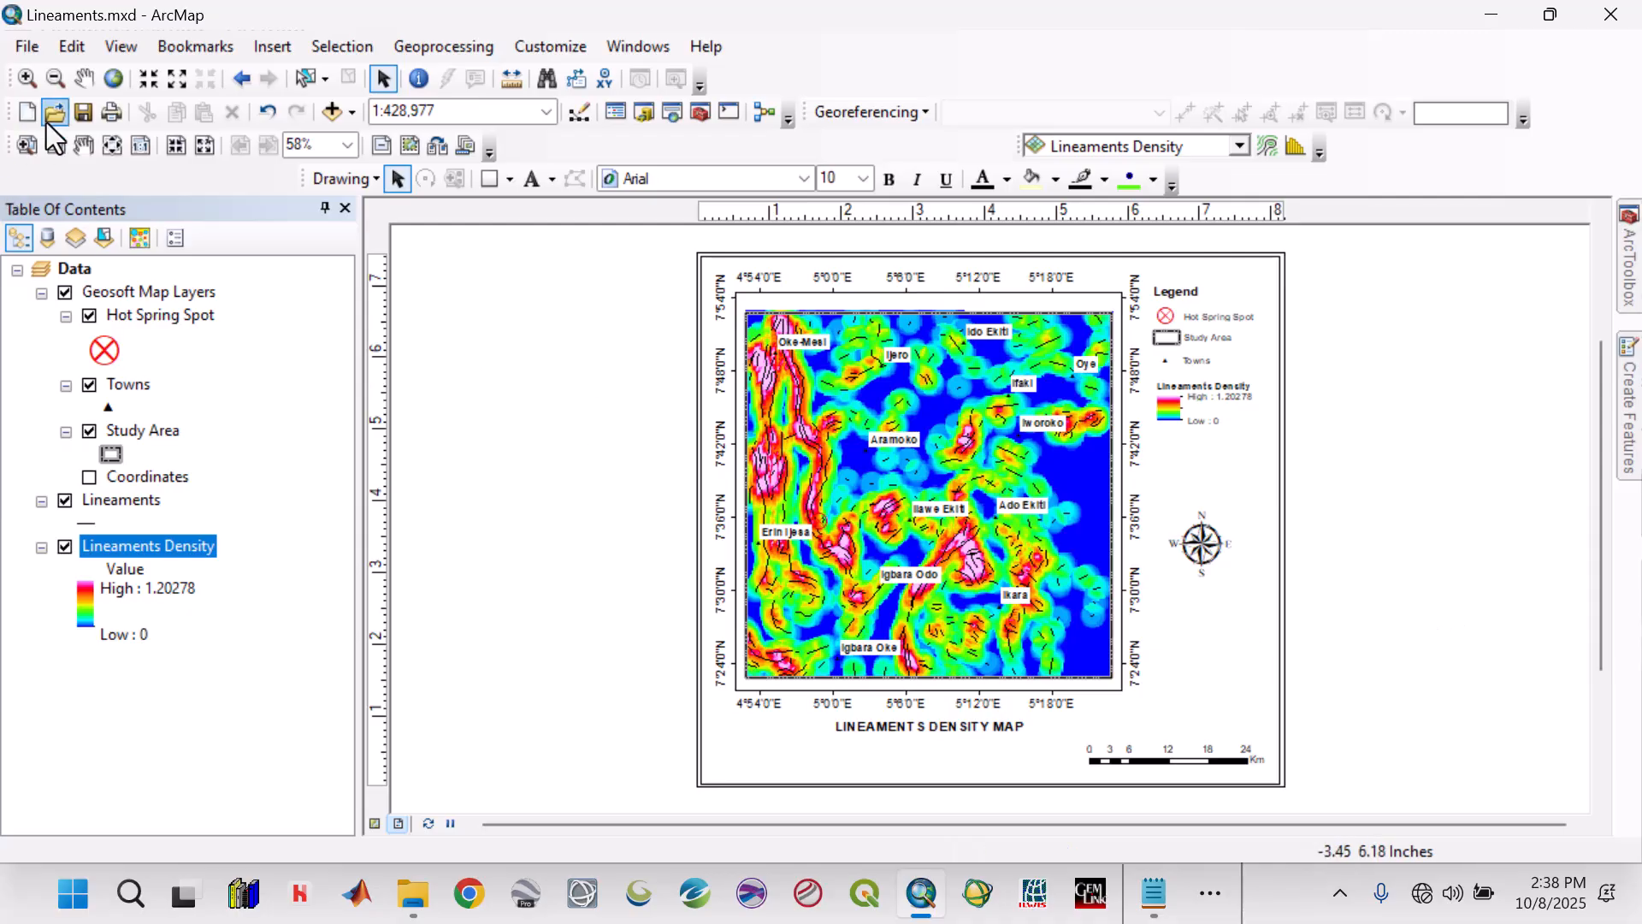
# Export the map as the JPEG Lineaments_Density at 500 dpi into the Results folder of EKITI 2.
pyautogui.click(30, 50)
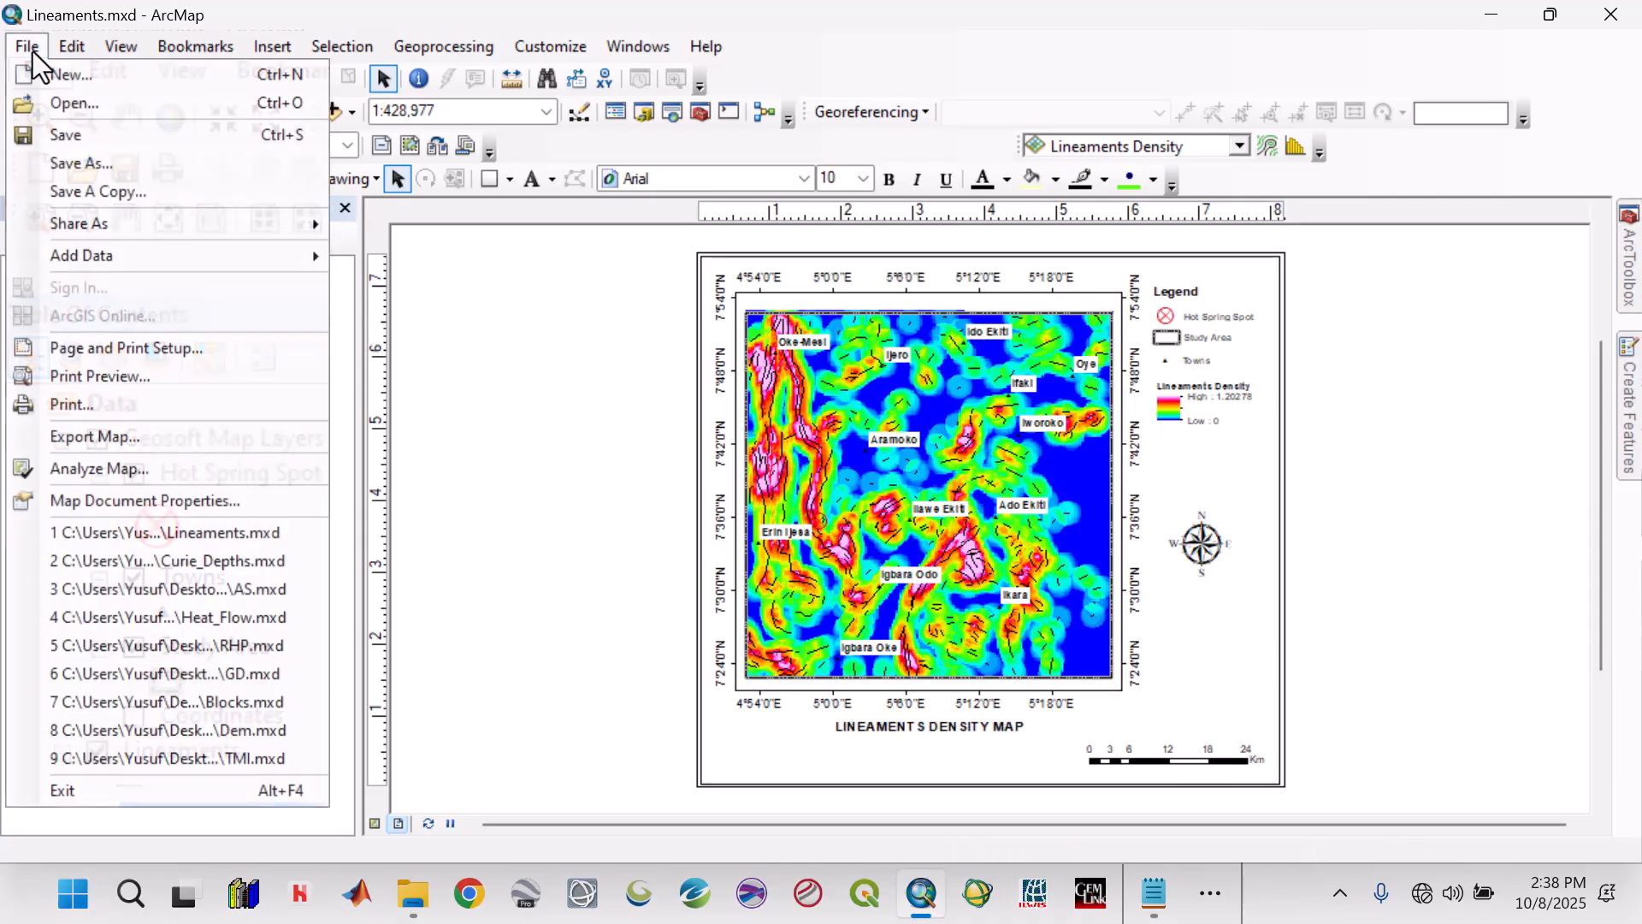
pyautogui.click(135, 436)
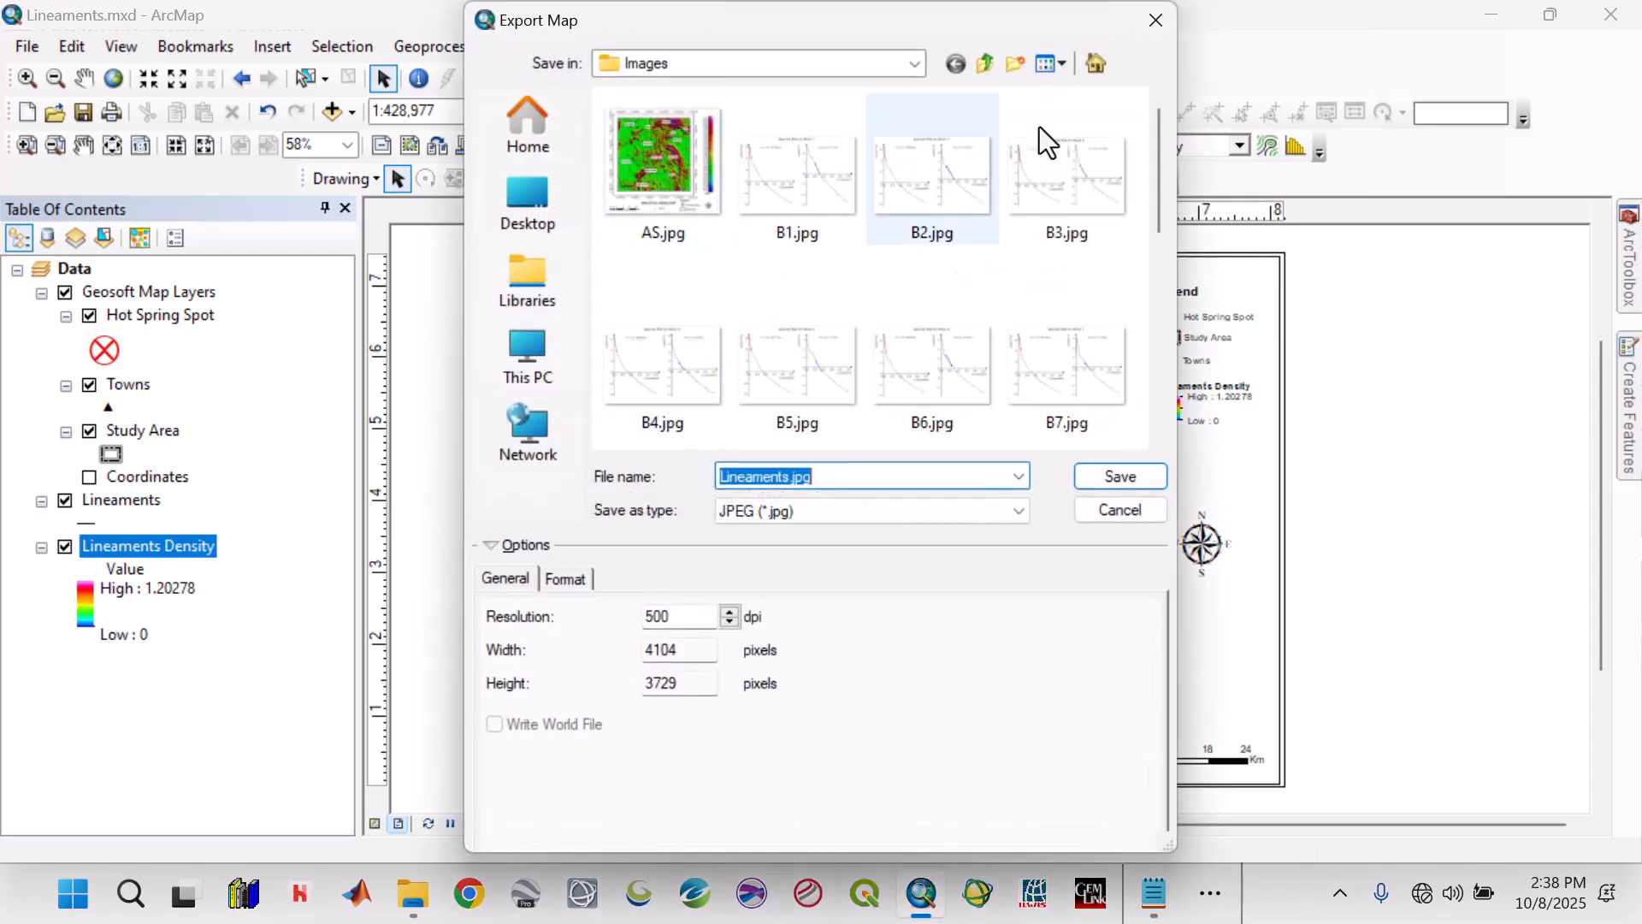
pyautogui.click(983, 64)
pyautogui.click(984, 64)
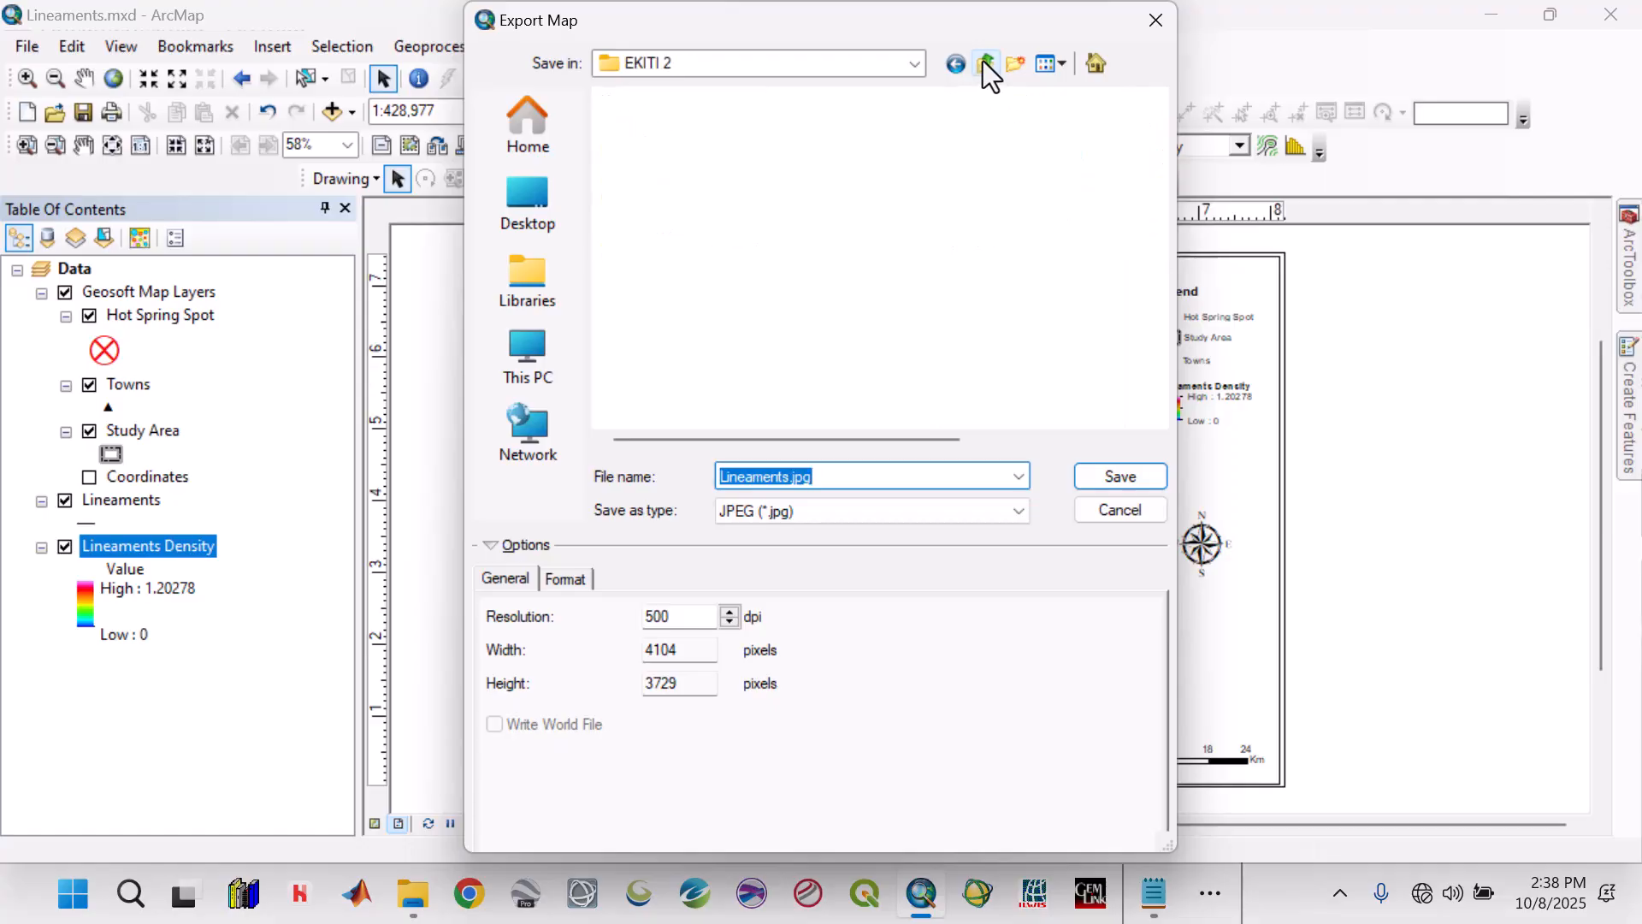
pyautogui.doubleClick(679, 395)
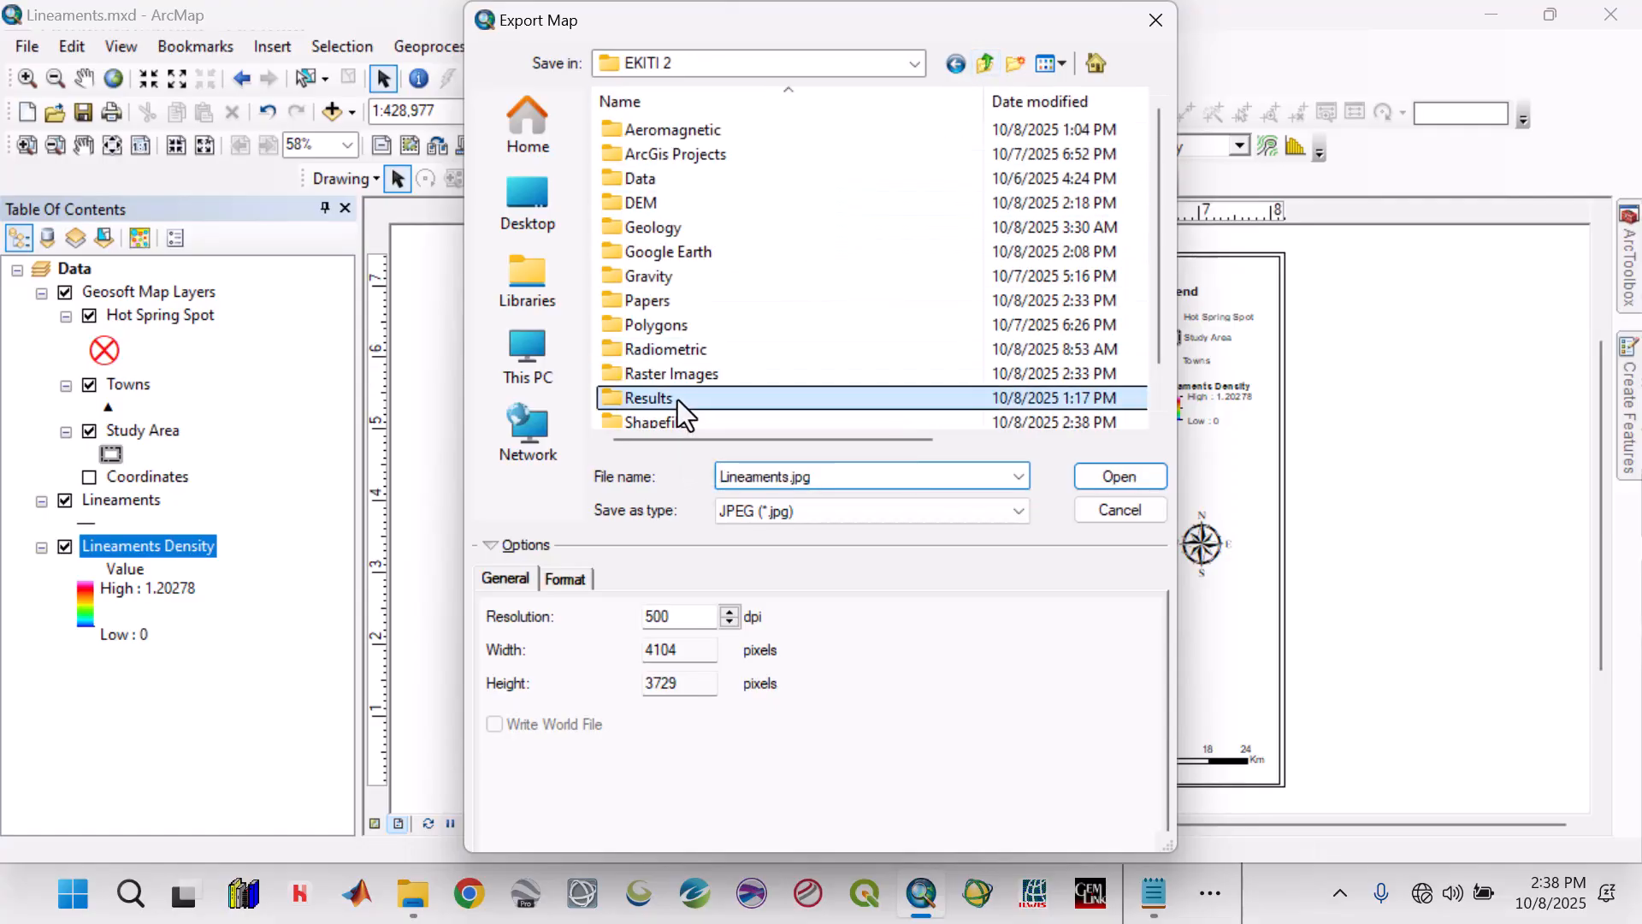
pyautogui.doubleClick(856, 480)
pyautogui.write('L')
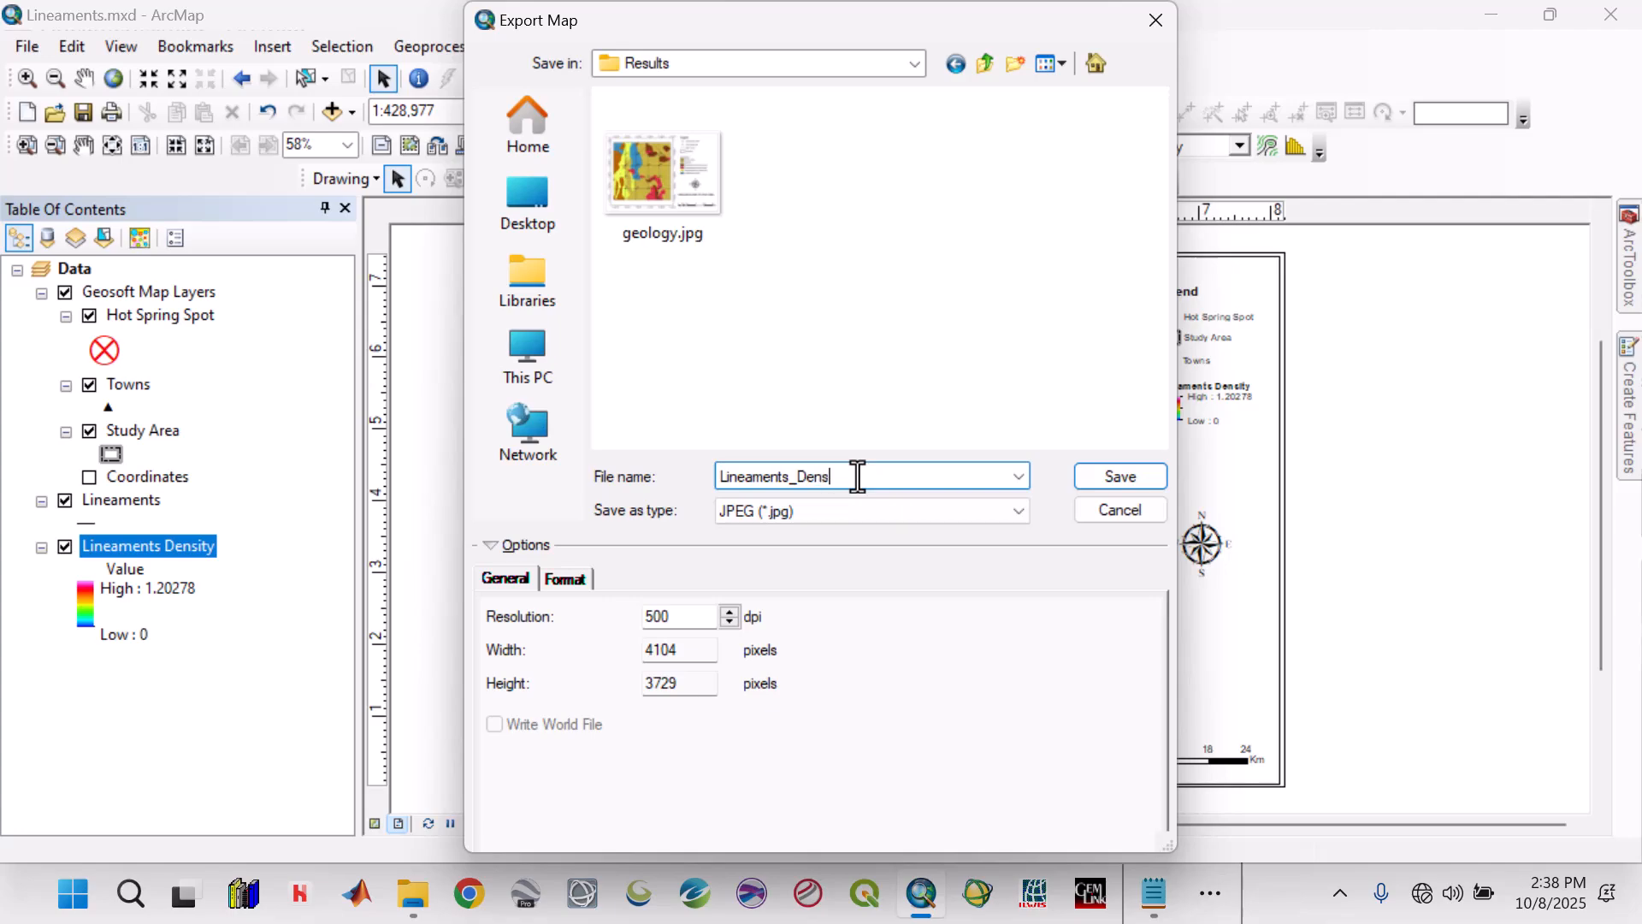
pyautogui.click(1121, 478)
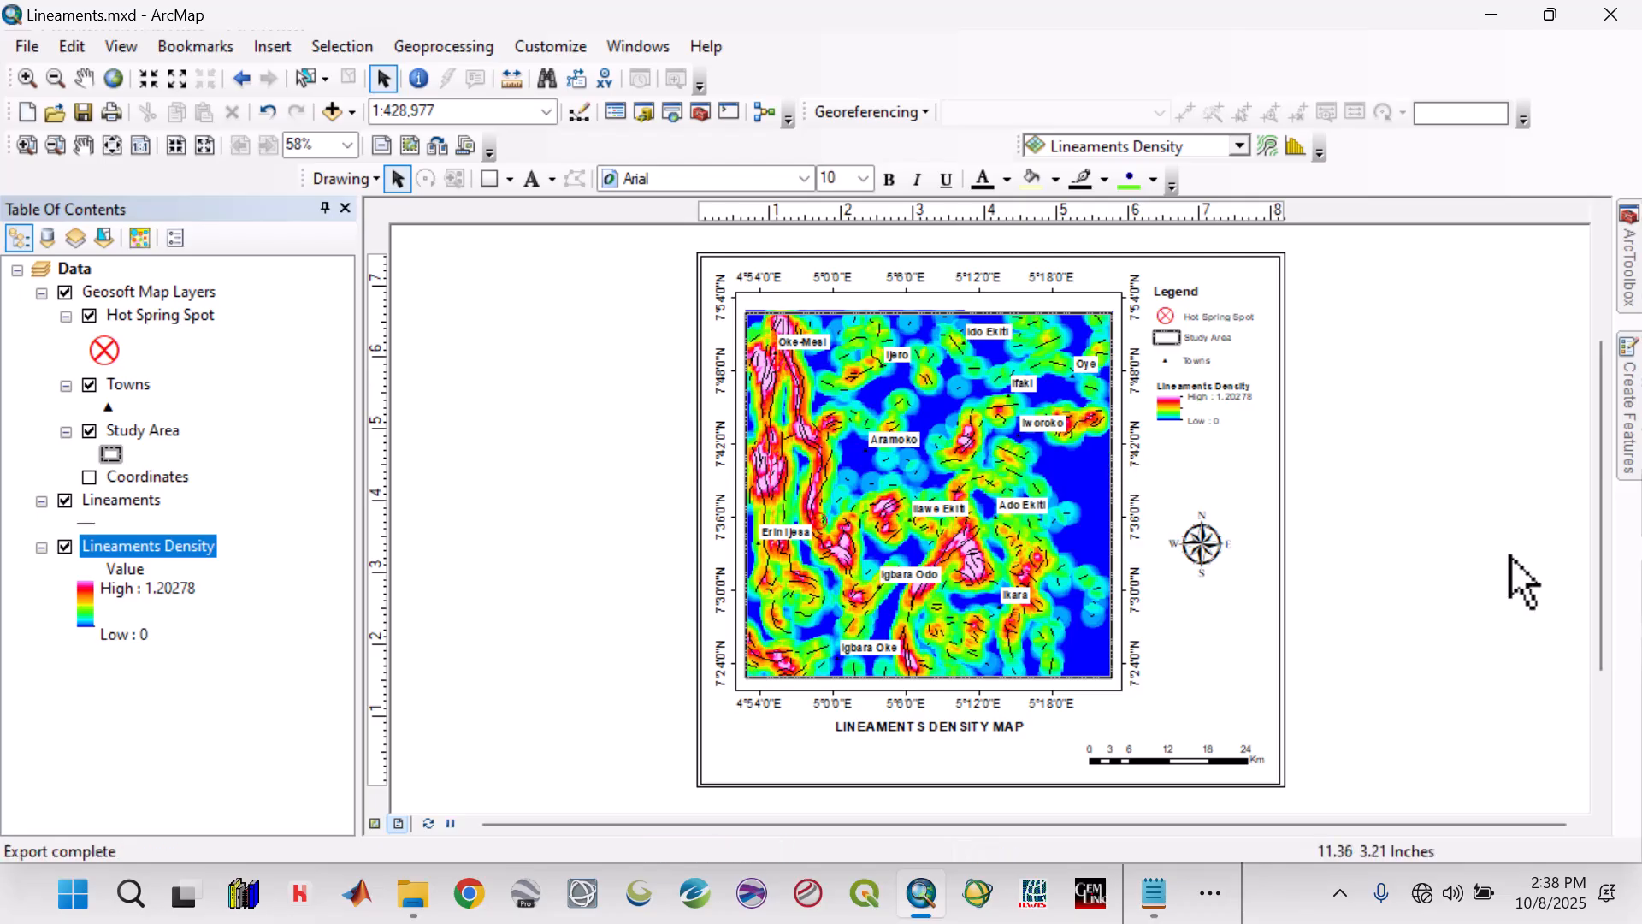
# Switch to File Explorer and open Lineaments_Density.jpg from the Results folder of EKITI 2 to inspect the exported map.
pyautogui.click(401, 895)
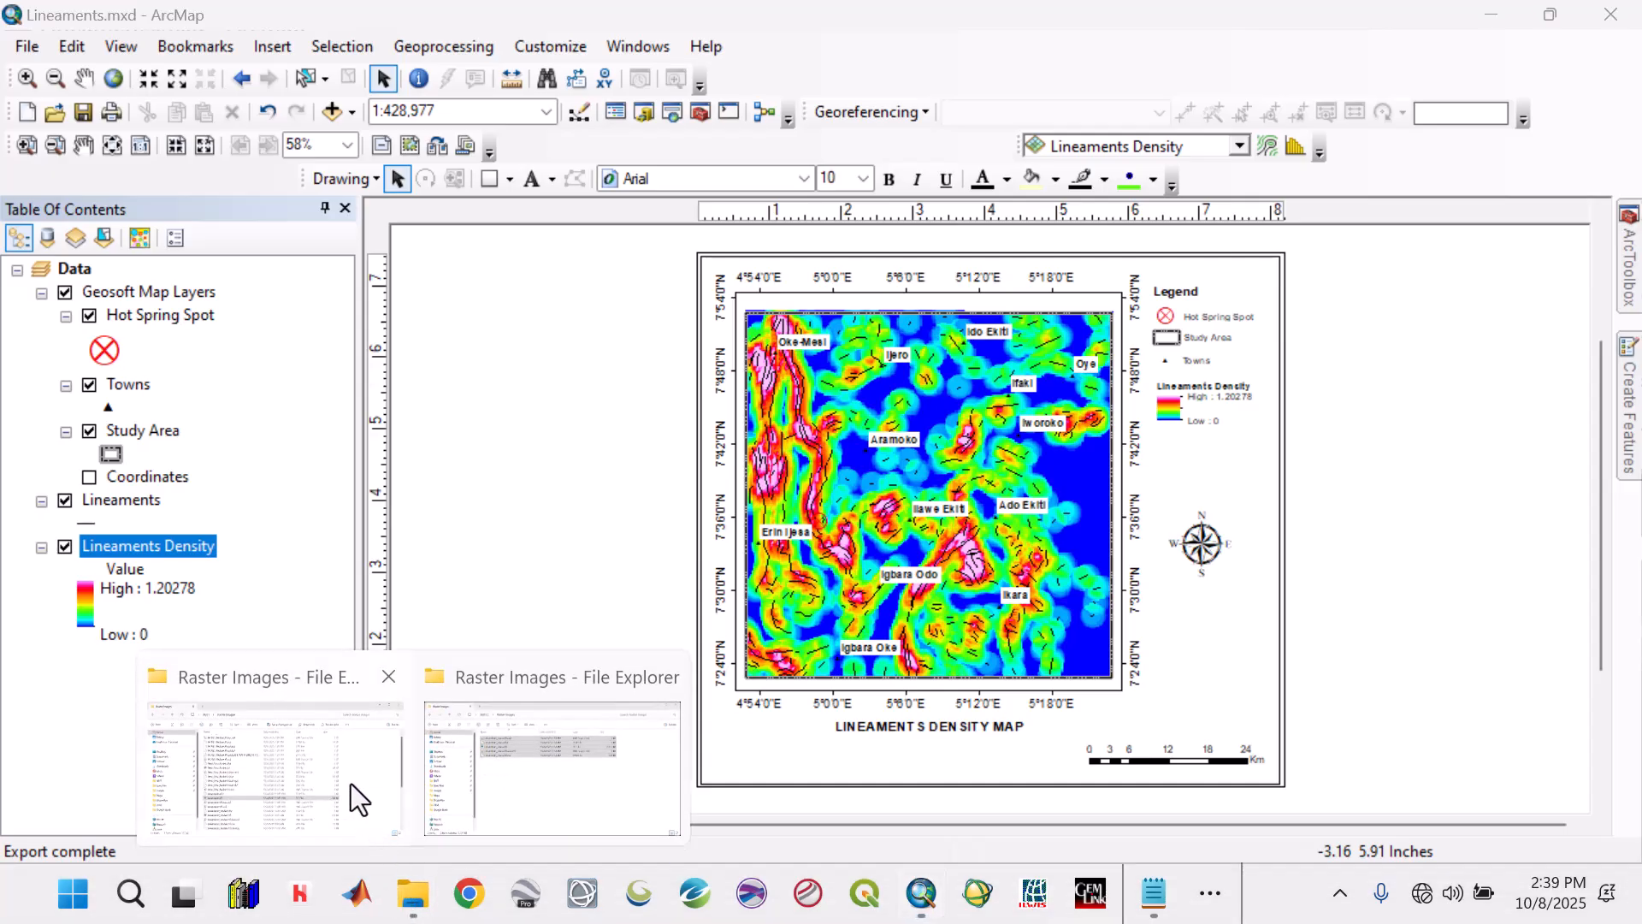
pyautogui.click(522, 774)
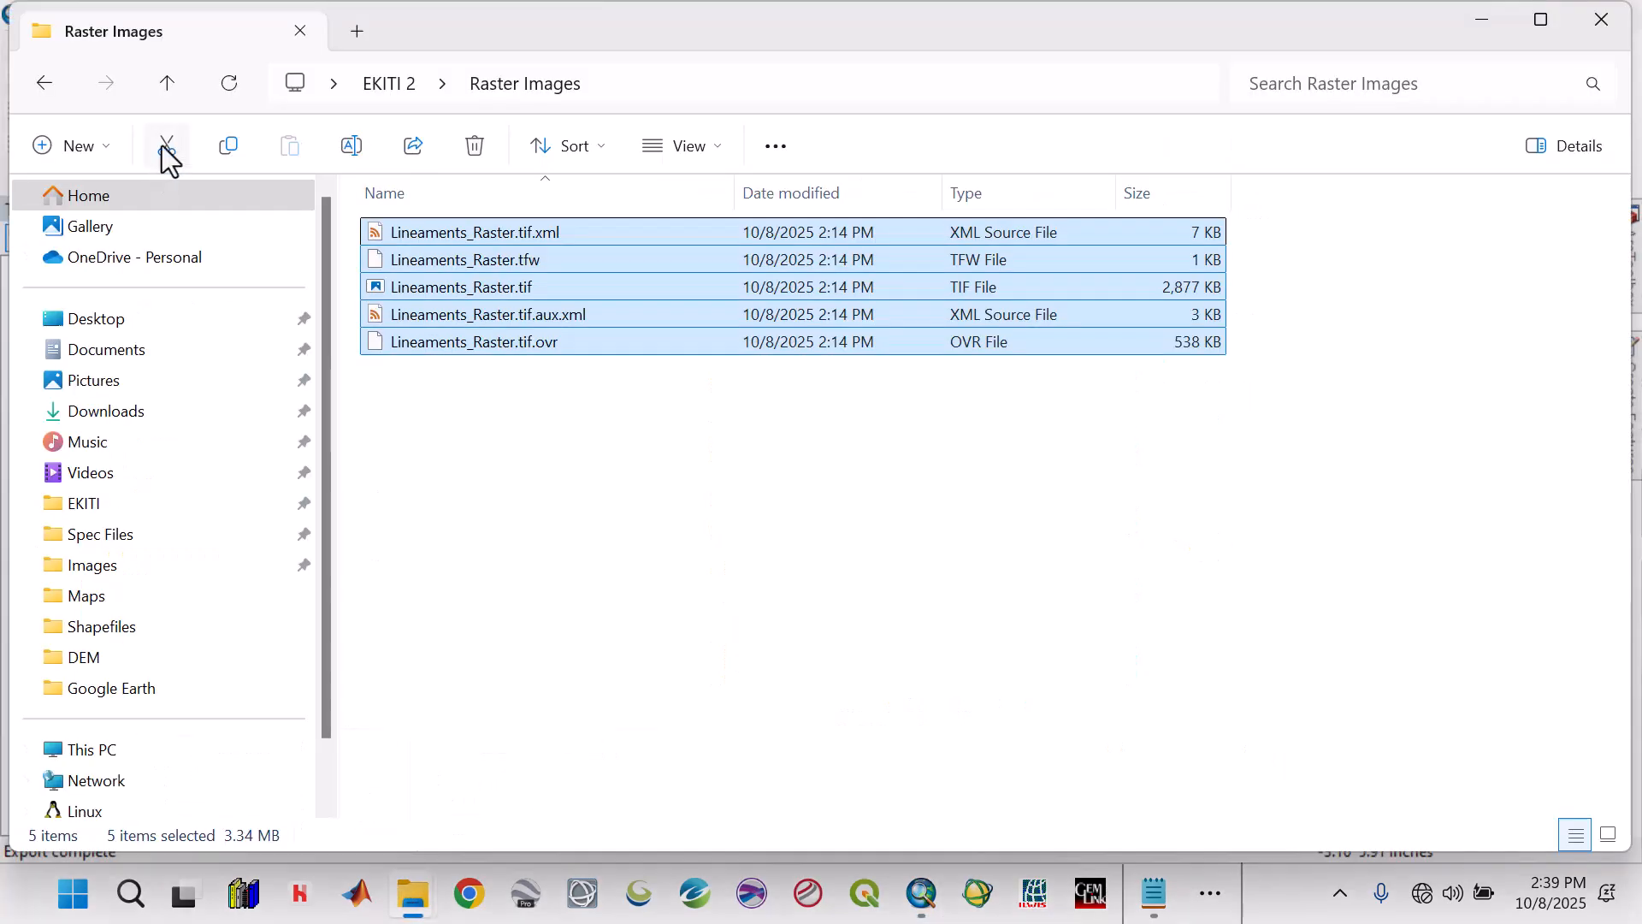
pyautogui.click(168, 91)
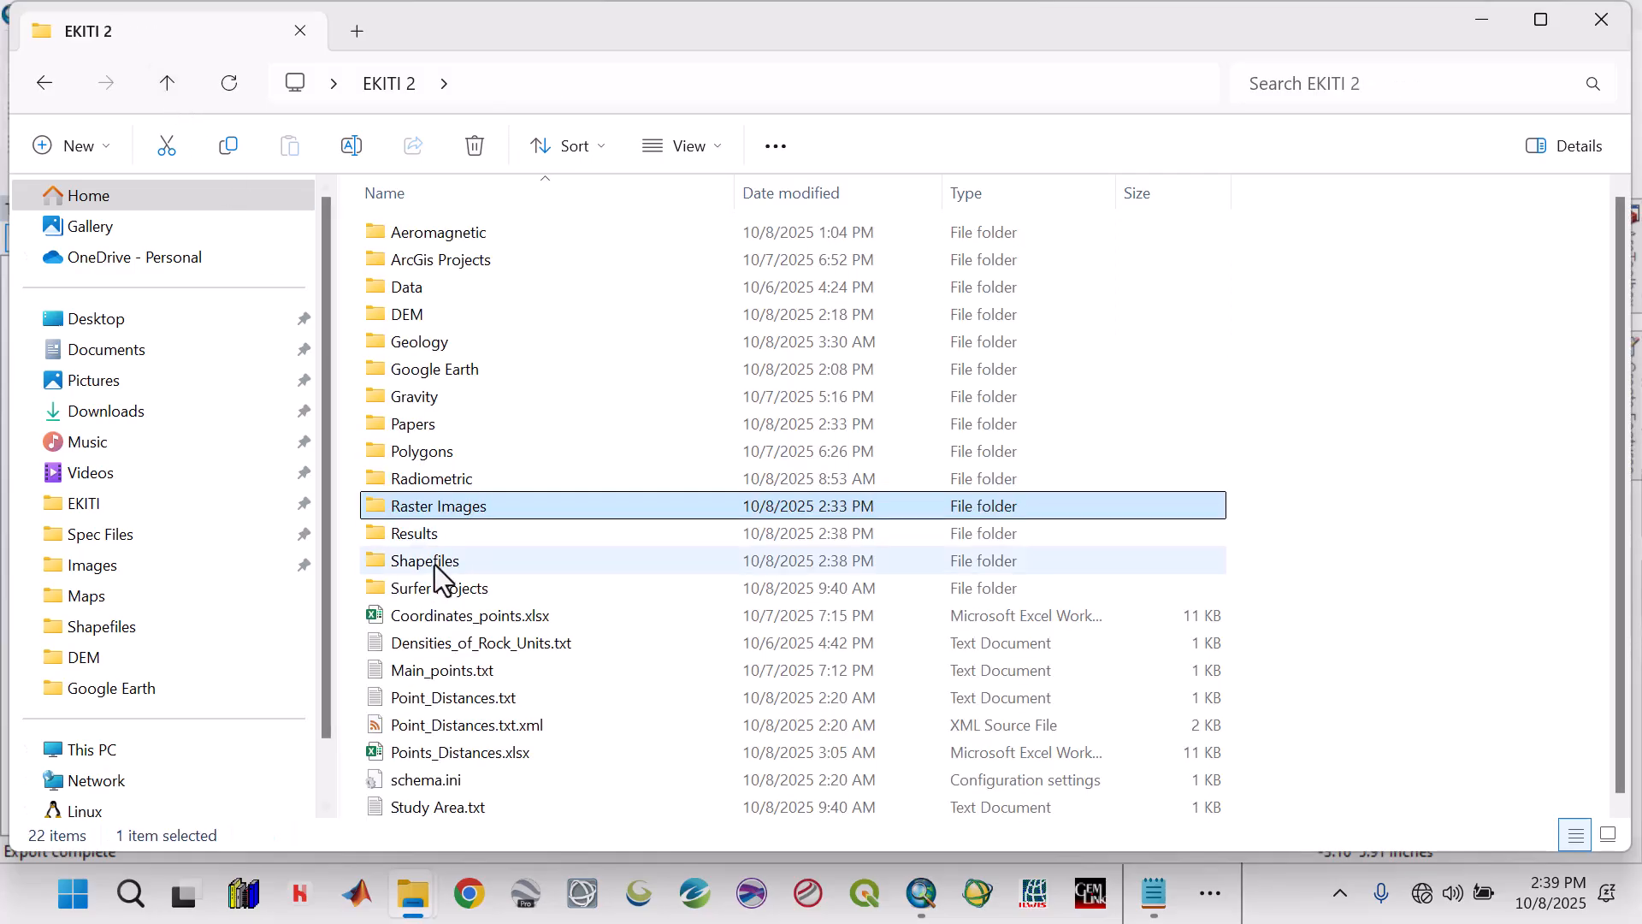
pyautogui.click(431, 541)
pyautogui.doubleClick(433, 541)
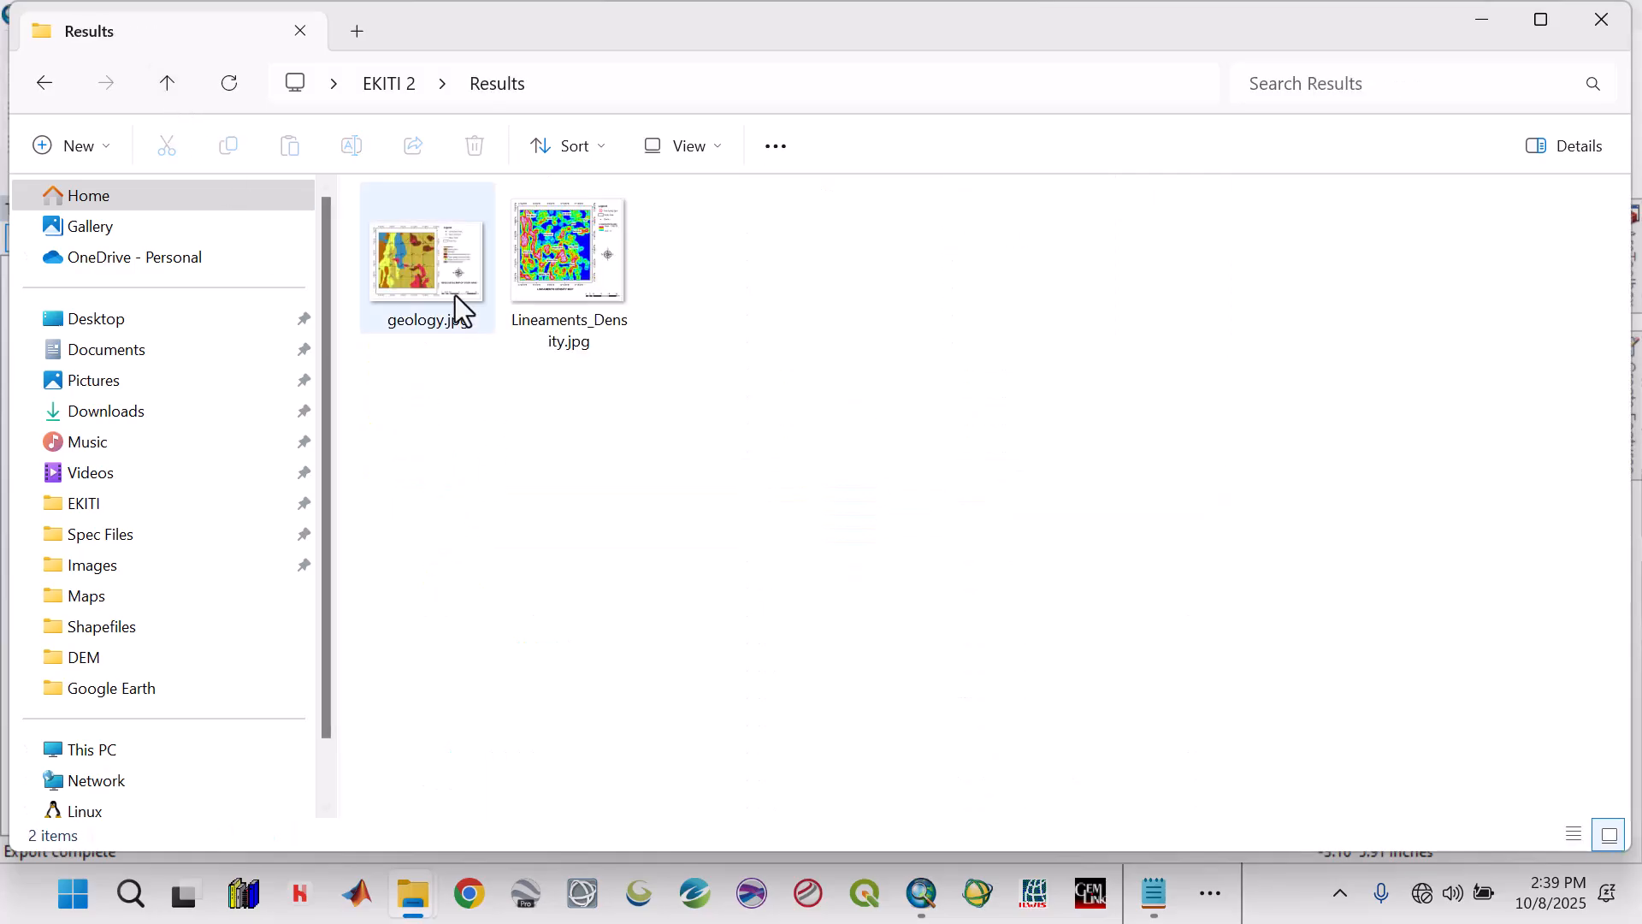
pyautogui.click(570, 264)
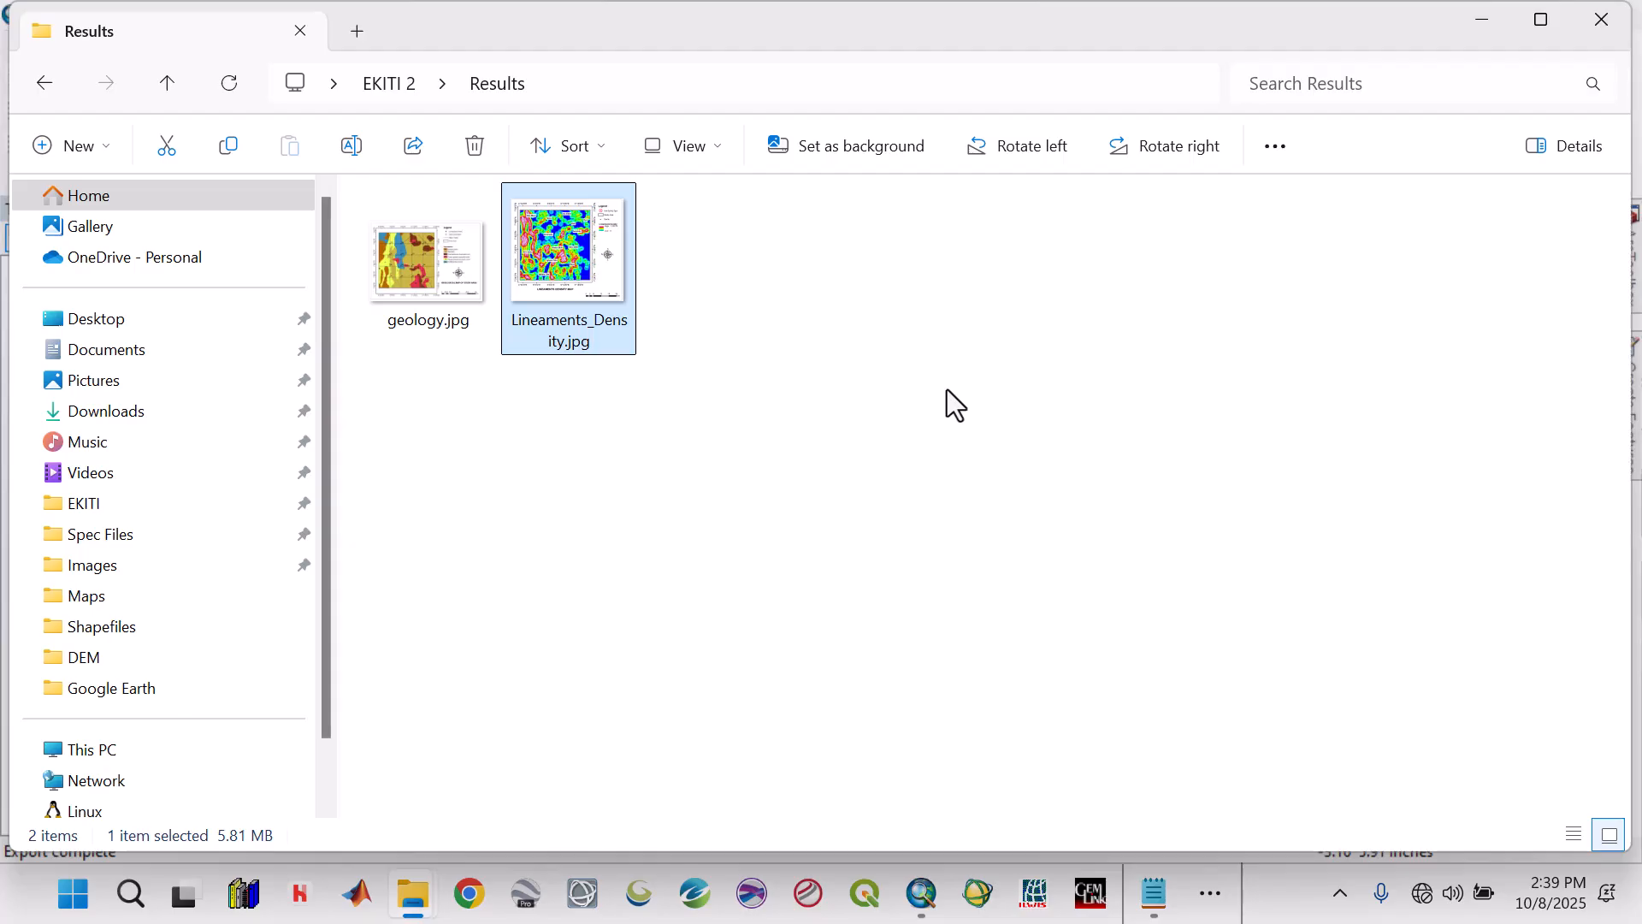
pyautogui.press('Return')
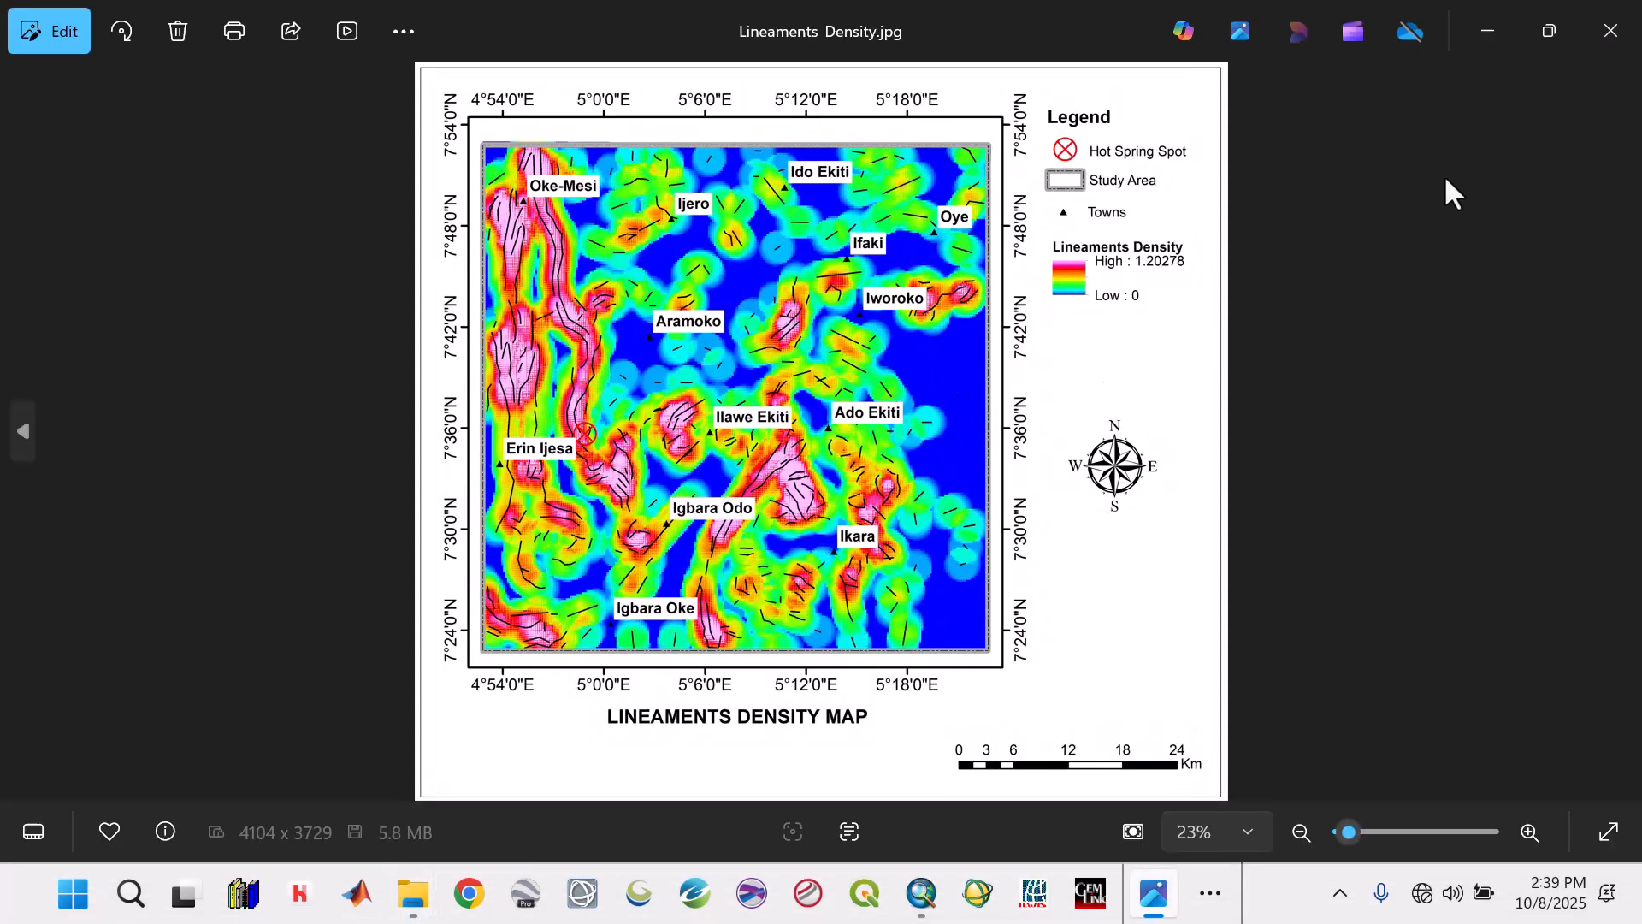
# Close the image preview, return to ArcMap and change the Hot Spring Spot symbol's color to black.
pyautogui.click(1616, 34)
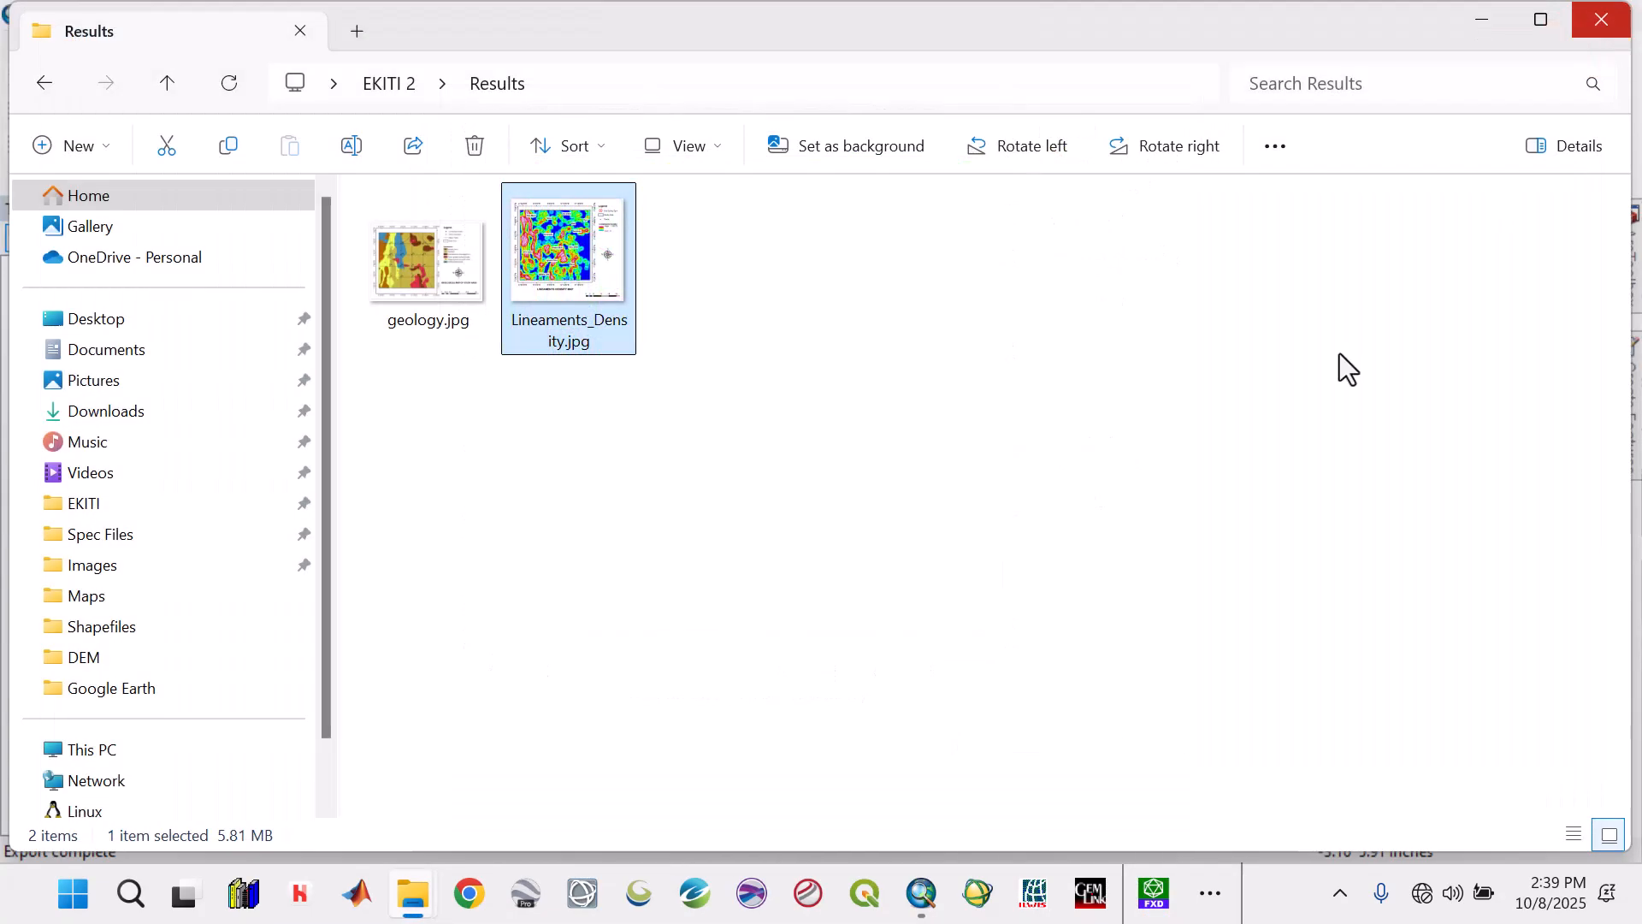
pyautogui.click(922, 894)
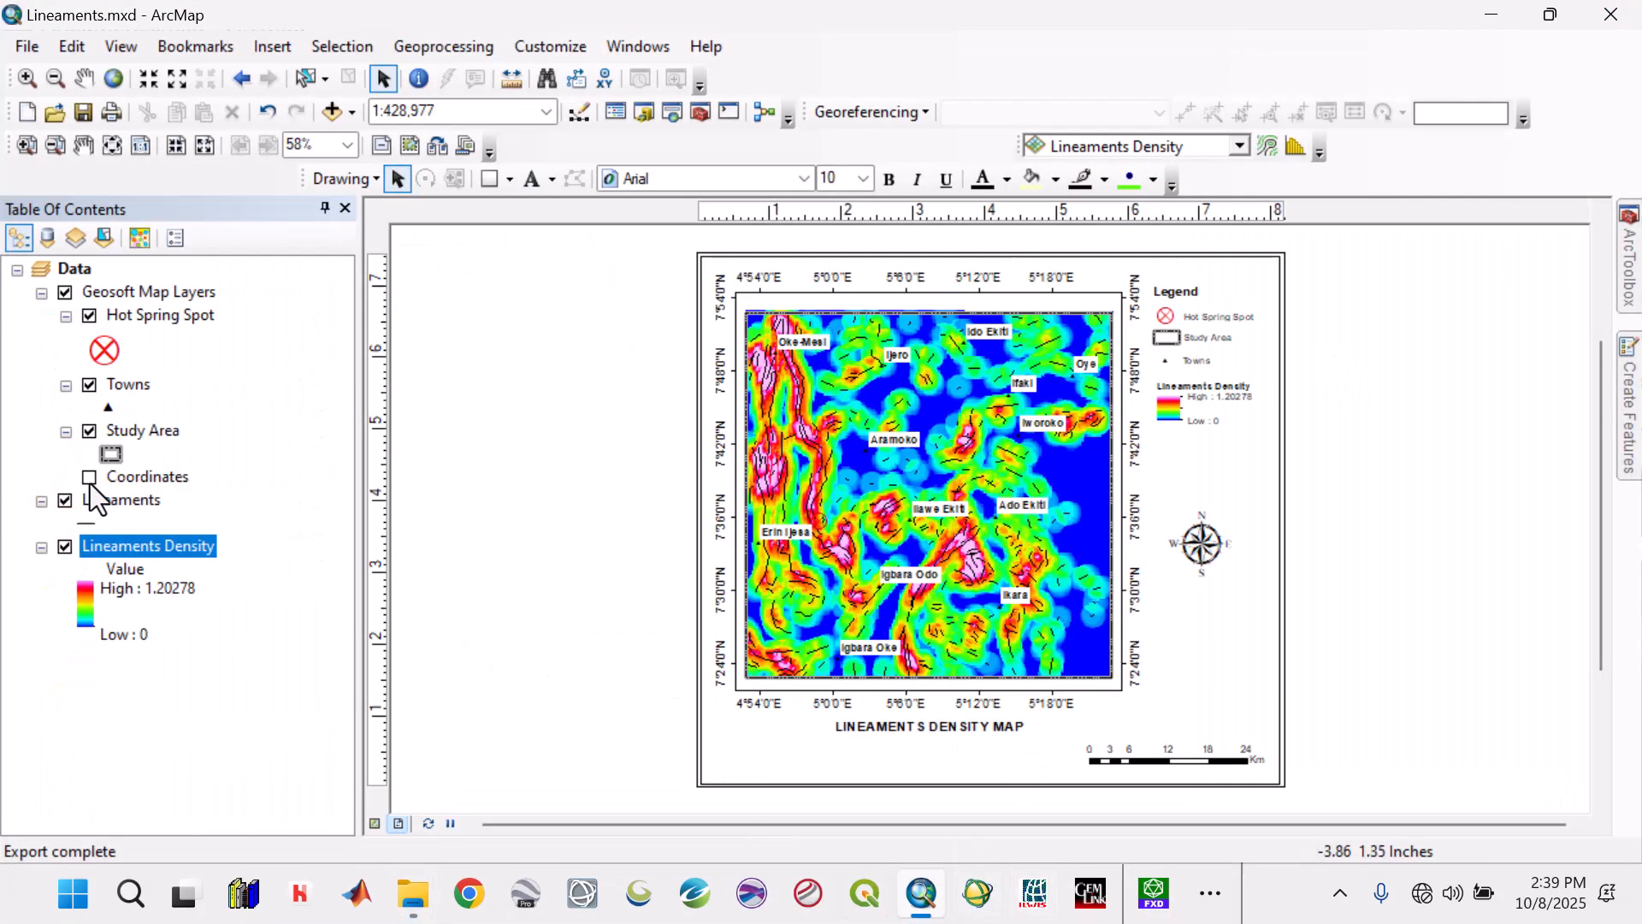
pyautogui.click(103, 351)
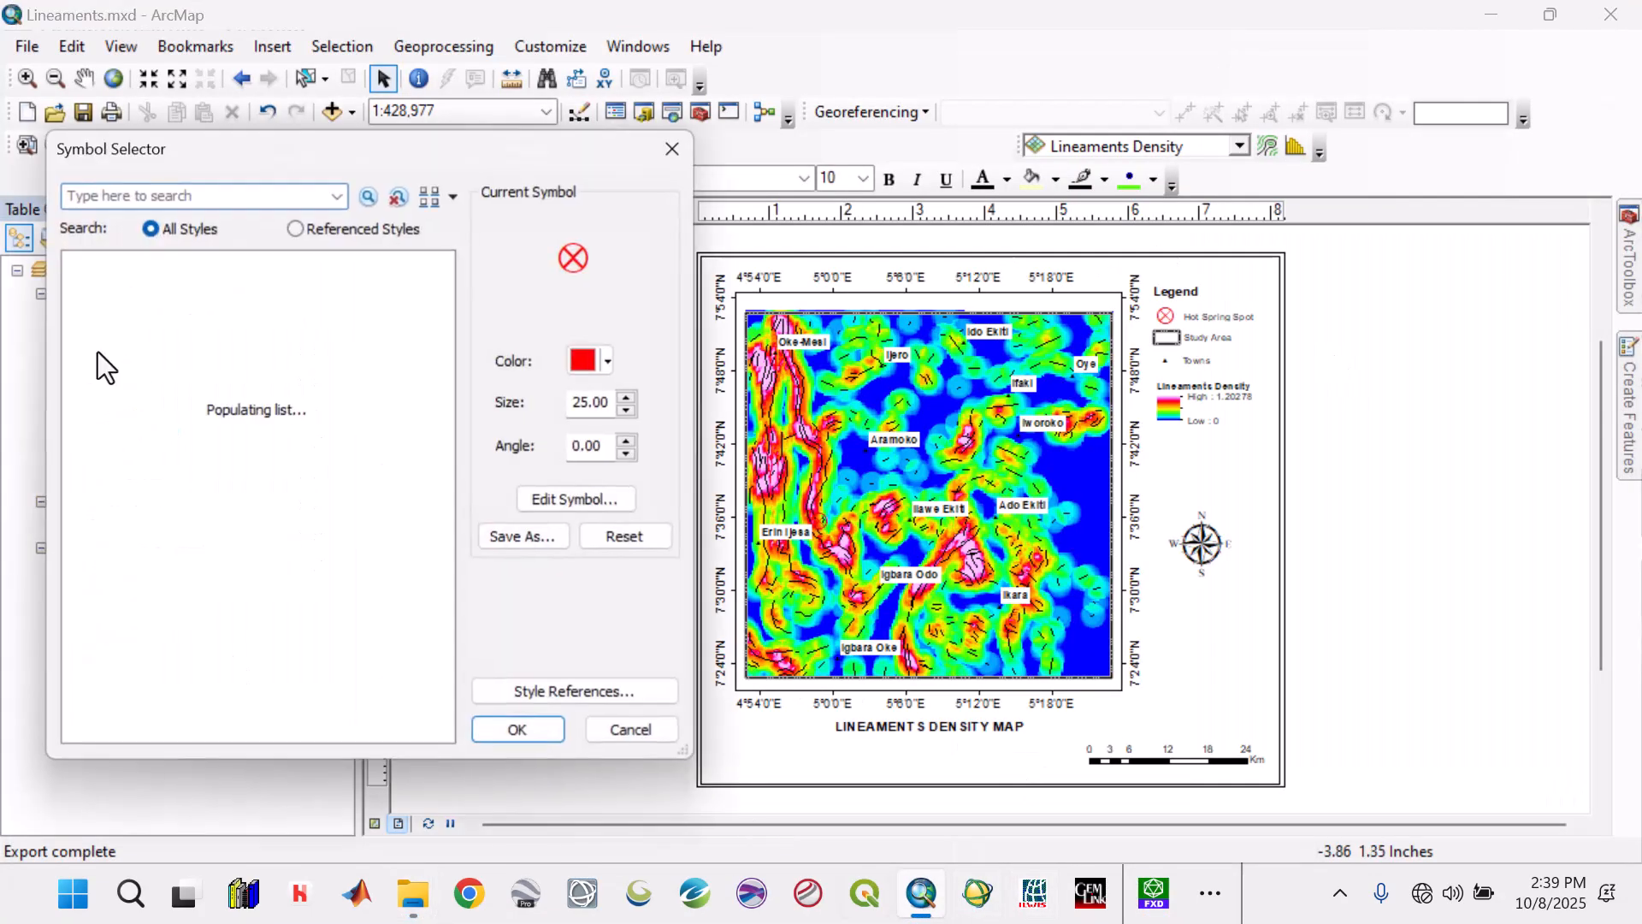
pyautogui.click(608, 362)
pyautogui.click(588, 754)
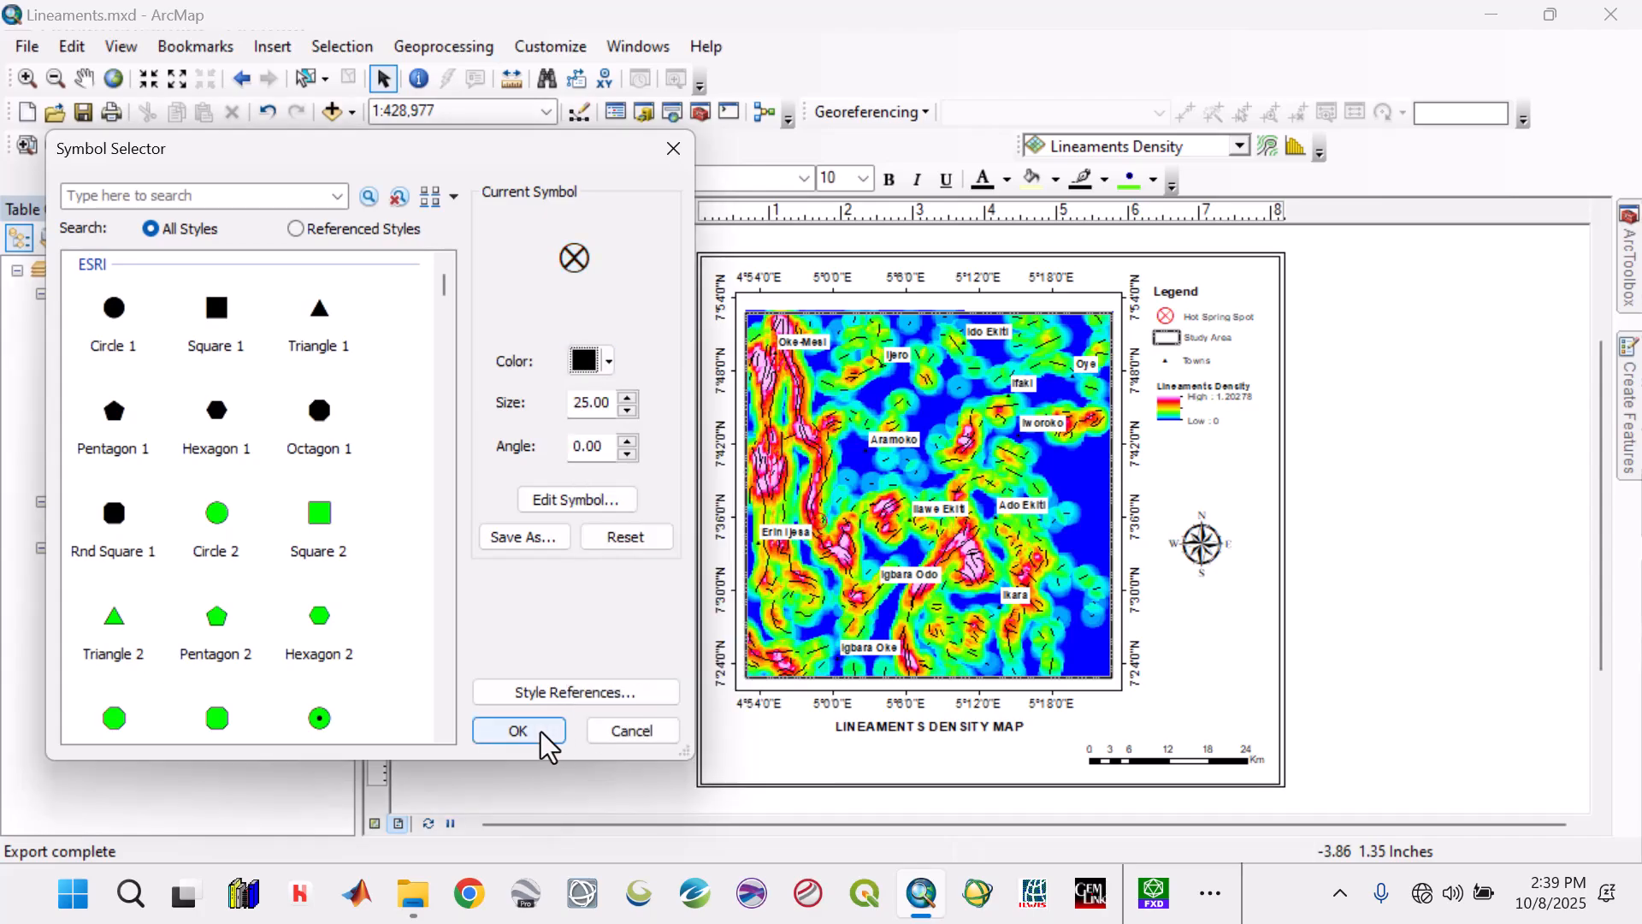
pyautogui.click(519, 732)
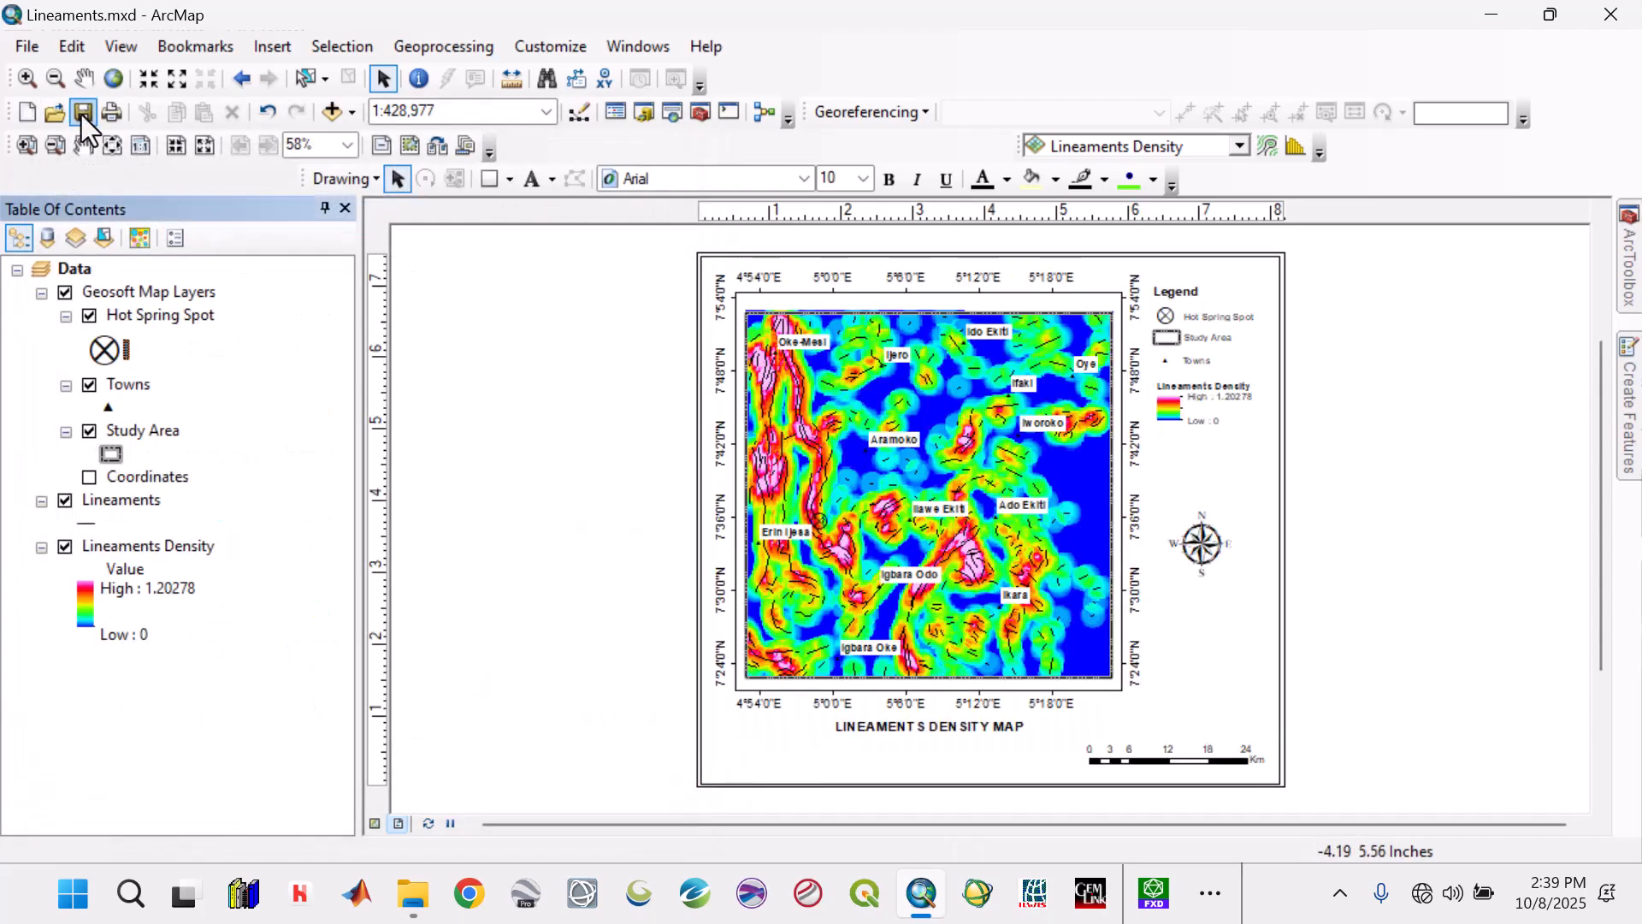
# Export the map again as a 500 dpi JPEG, replacing Lineaments_Density.jpg in the Results folder.
pyautogui.click(26, 47)
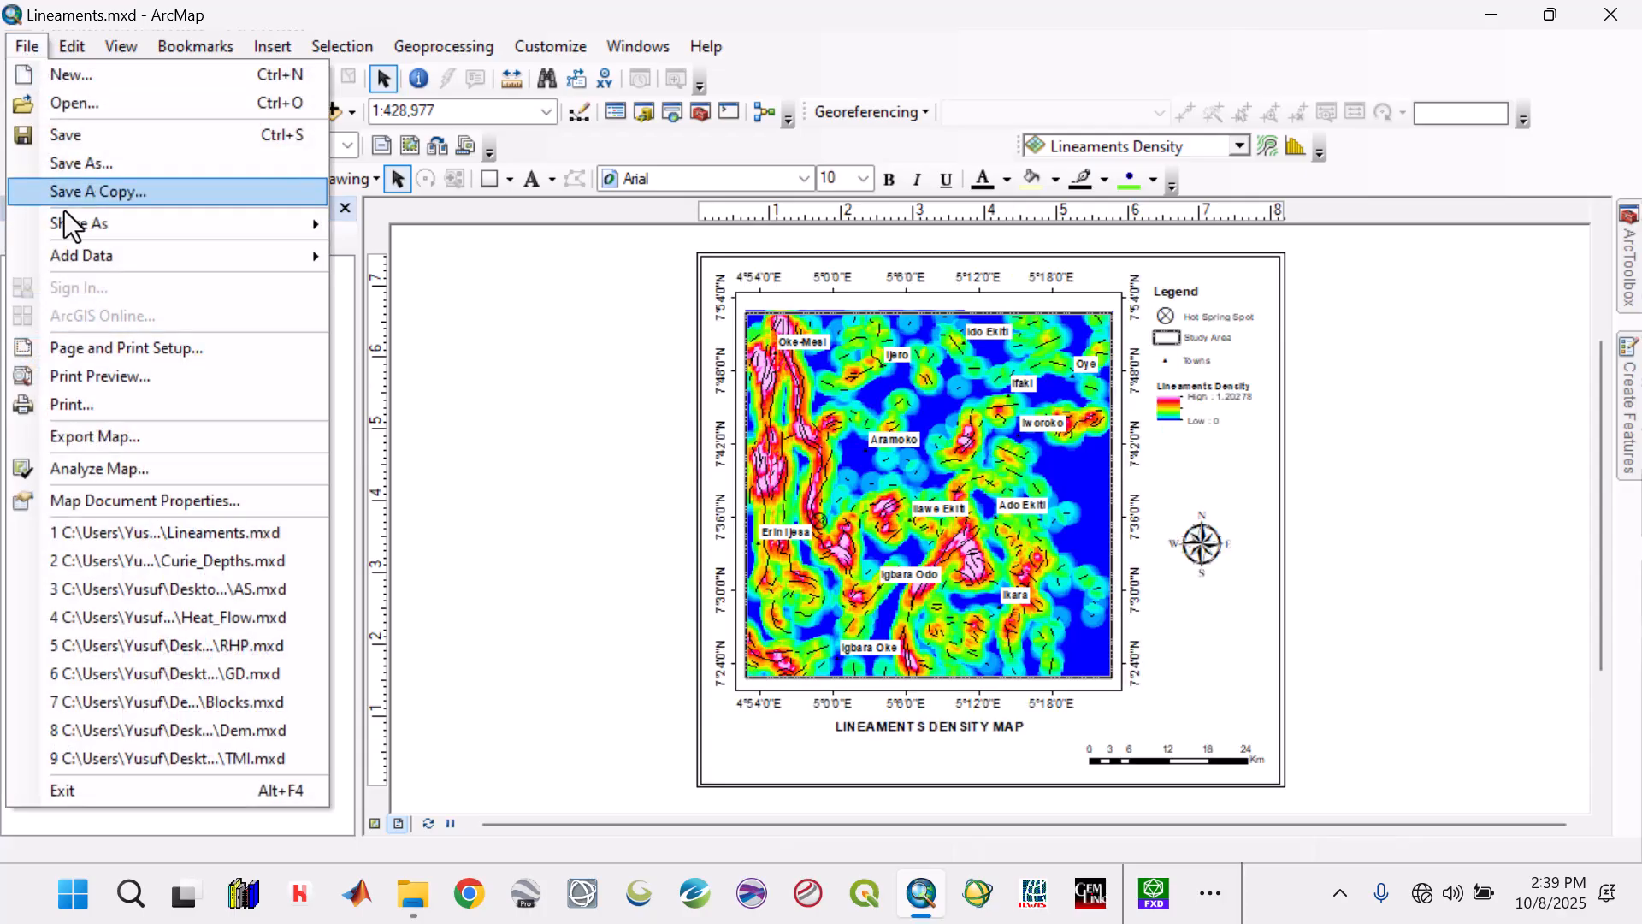
pyautogui.click(110, 438)
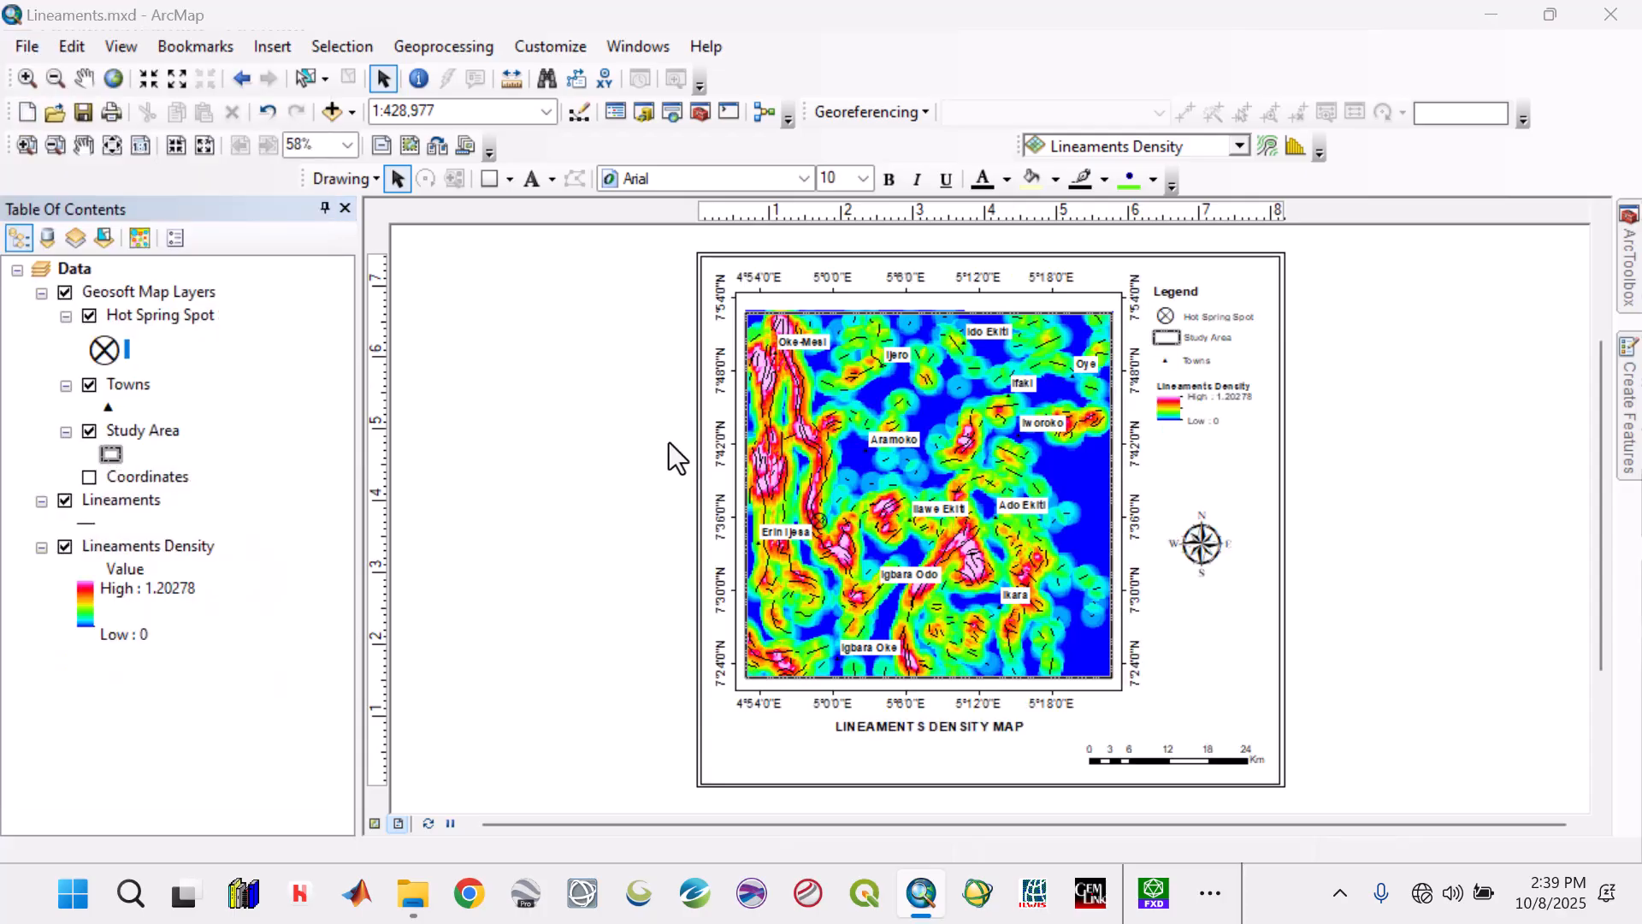
pyautogui.click(768, 188)
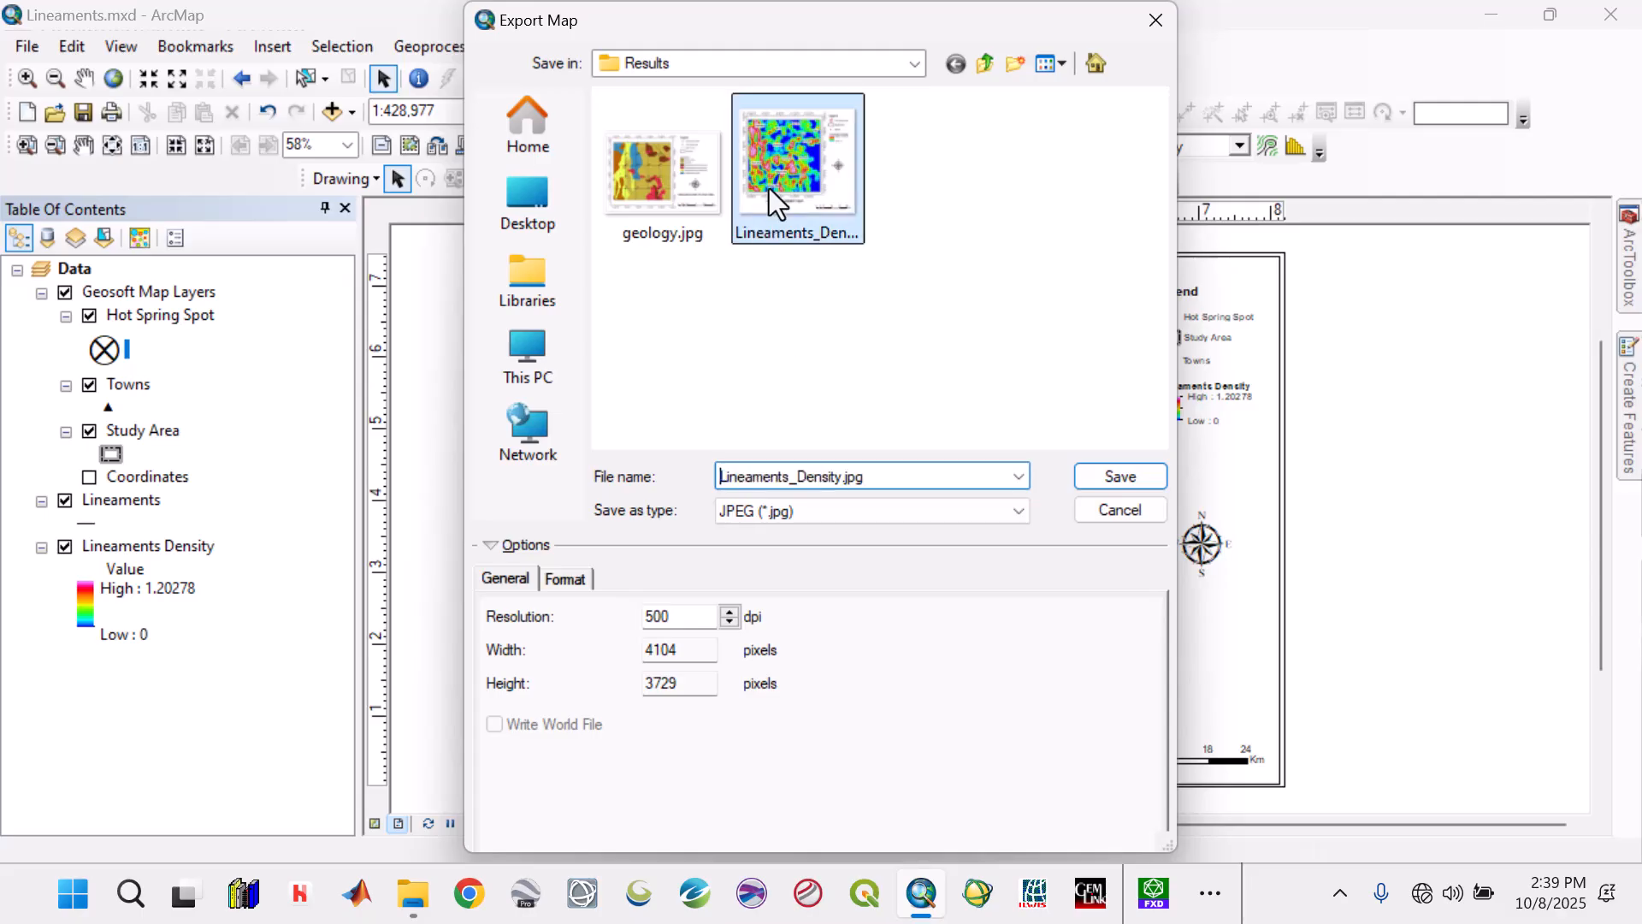
pyautogui.click(1081, 470)
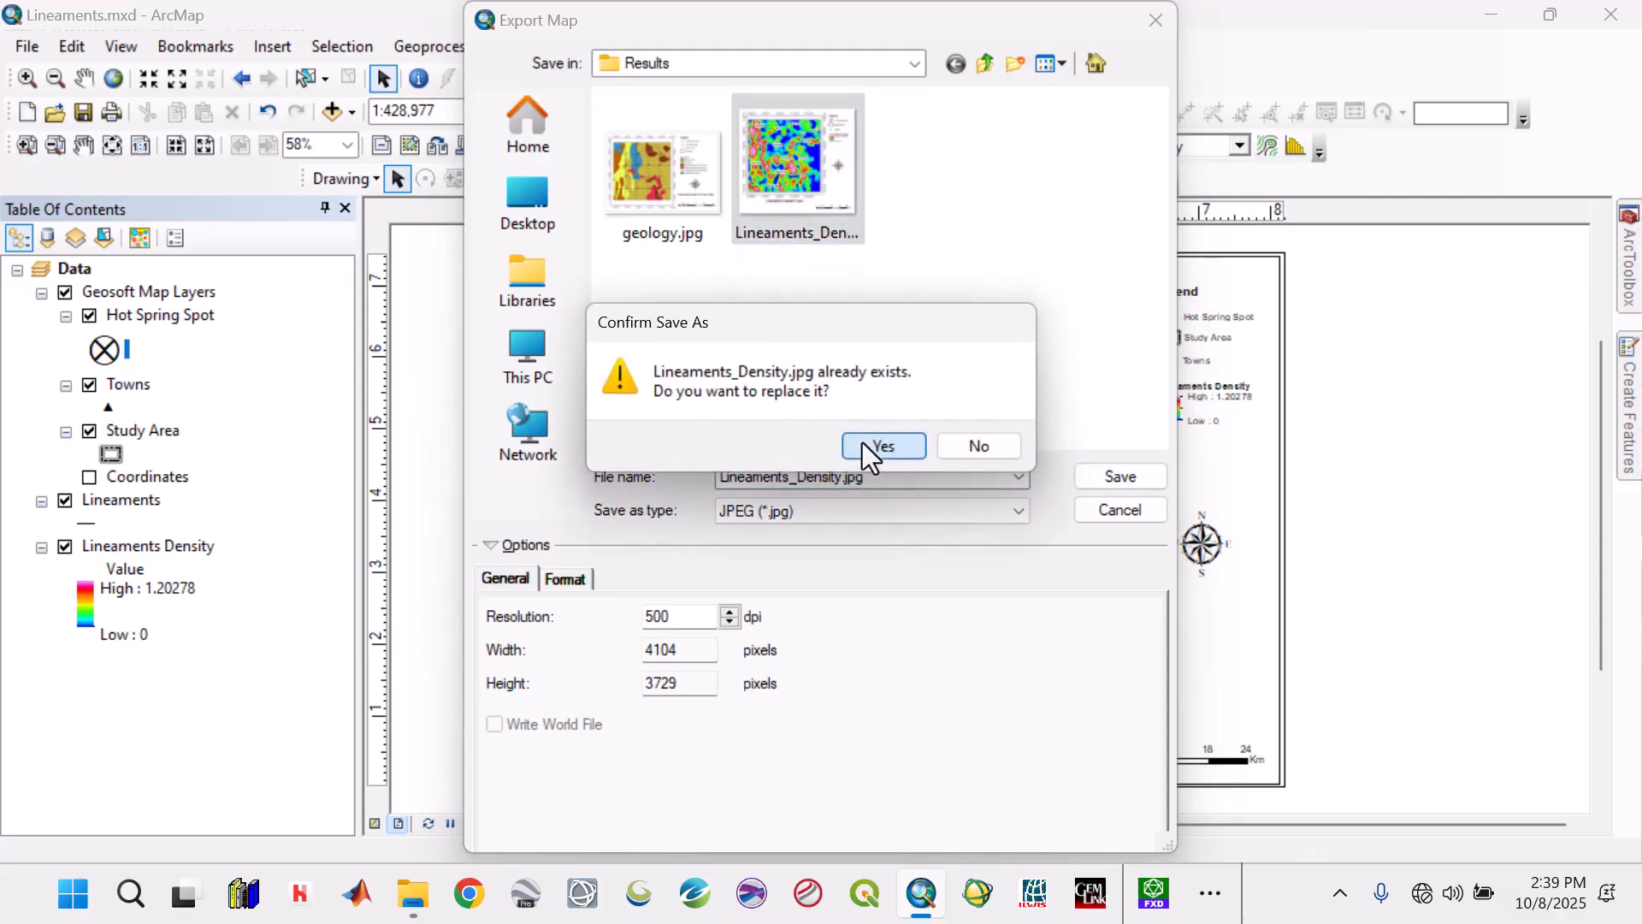
pyautogui.click(862, 443)
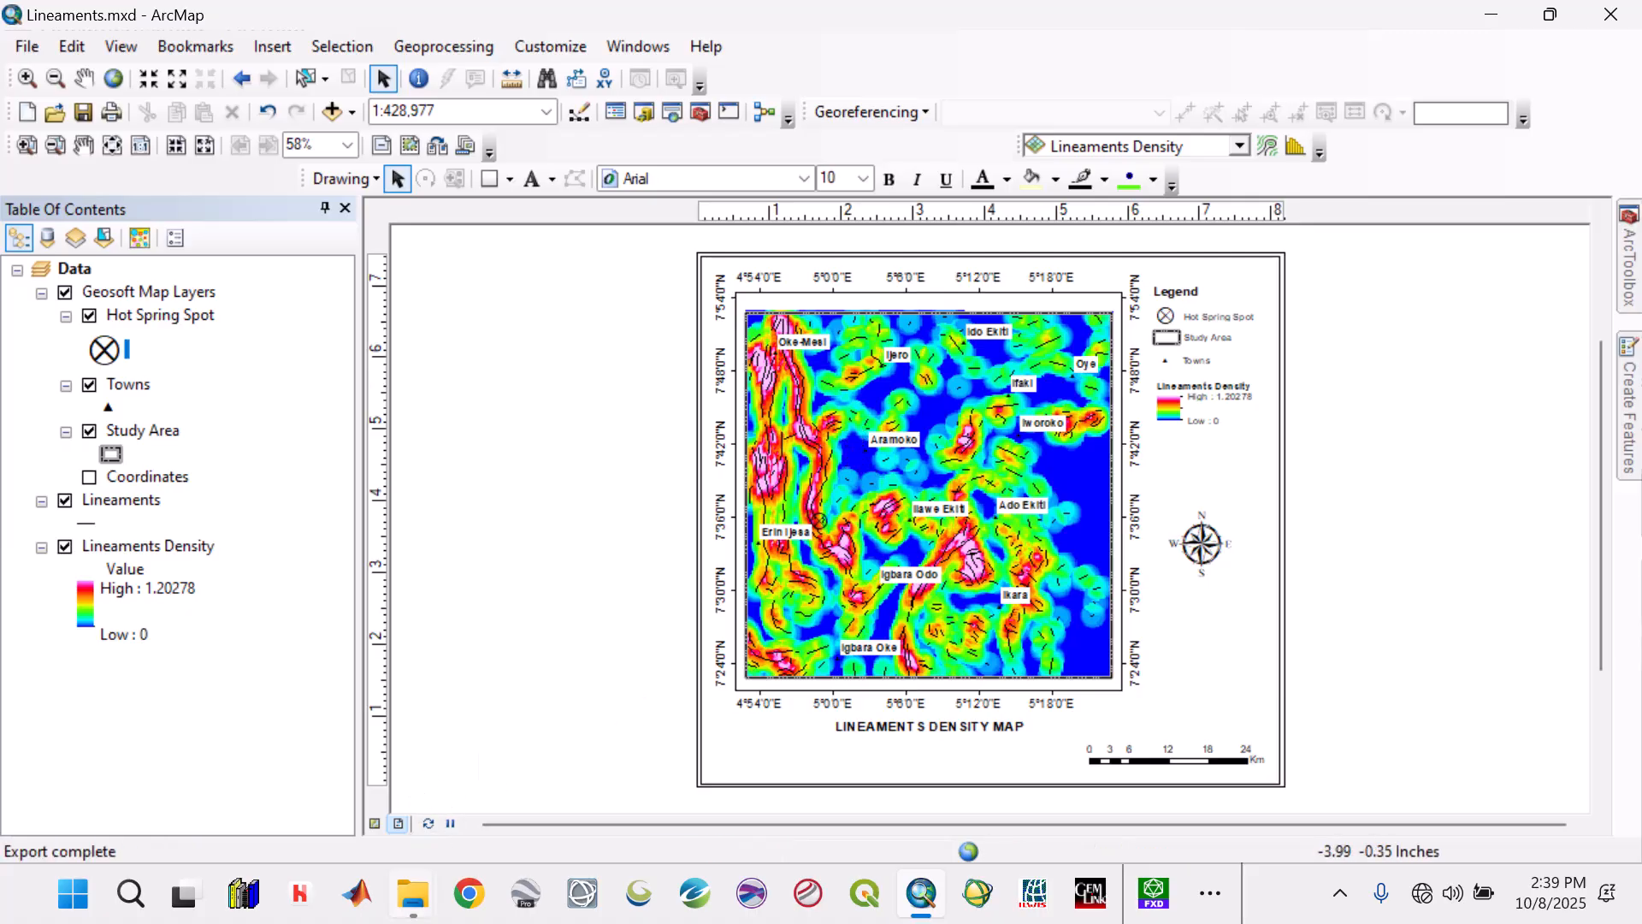
# Open the re-exported Lineaments_Density.jpg from File Explorer, inspect the map up close, then close the image and the folder window.
pyautogui.moveTo(413, 893)
pyautogui.click(573, 792)
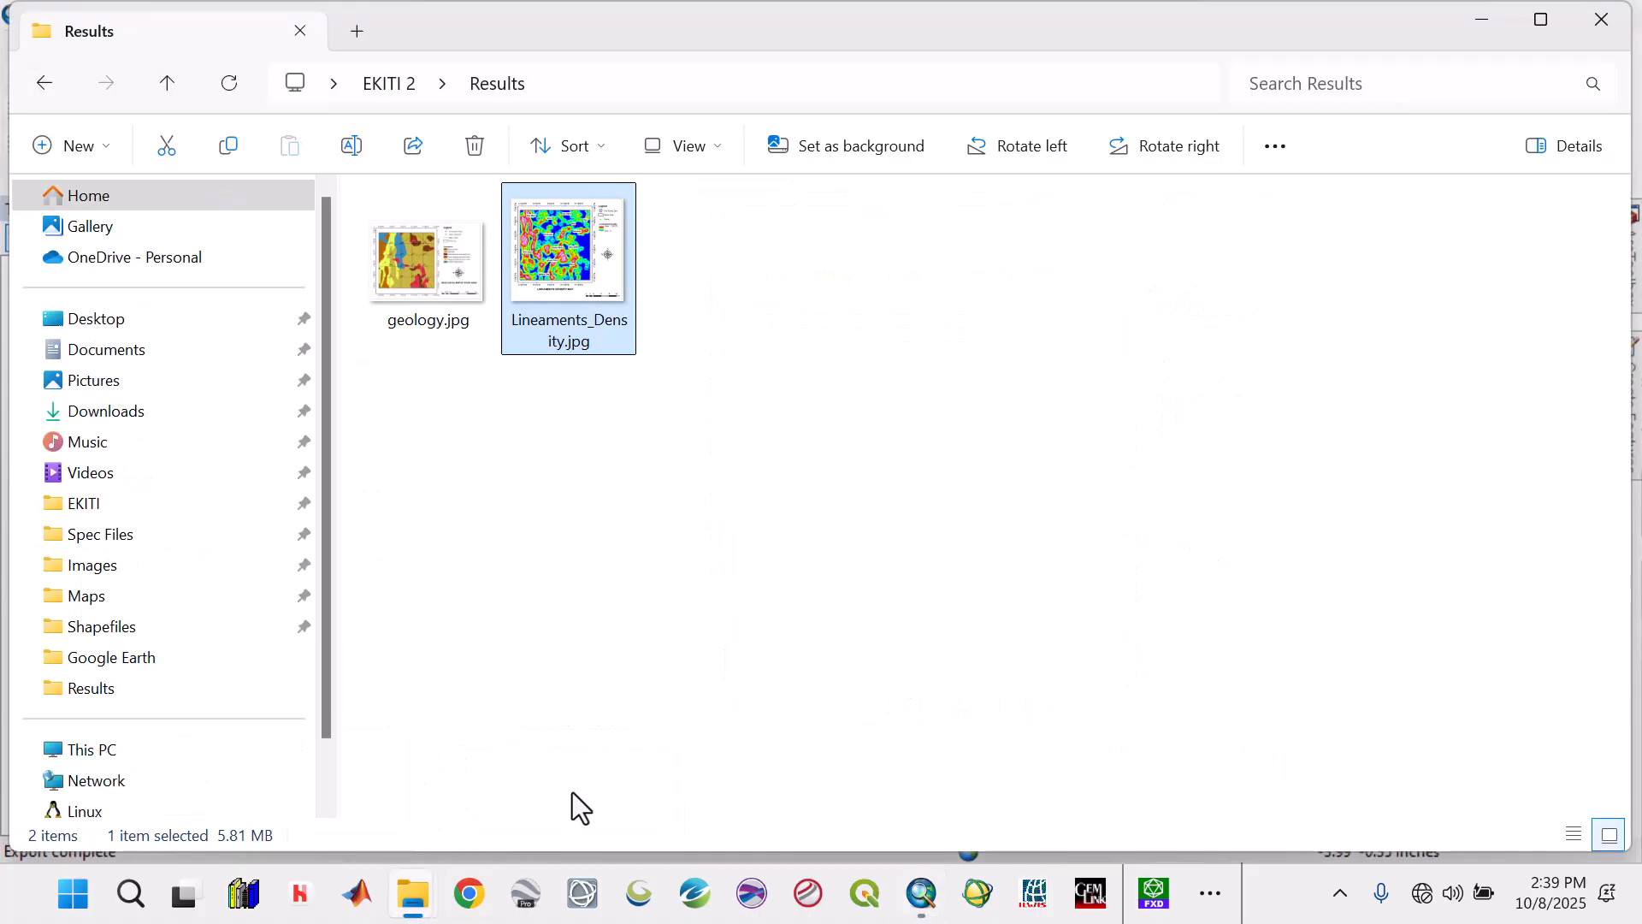
pyautogui.doubleClick(556, 290)
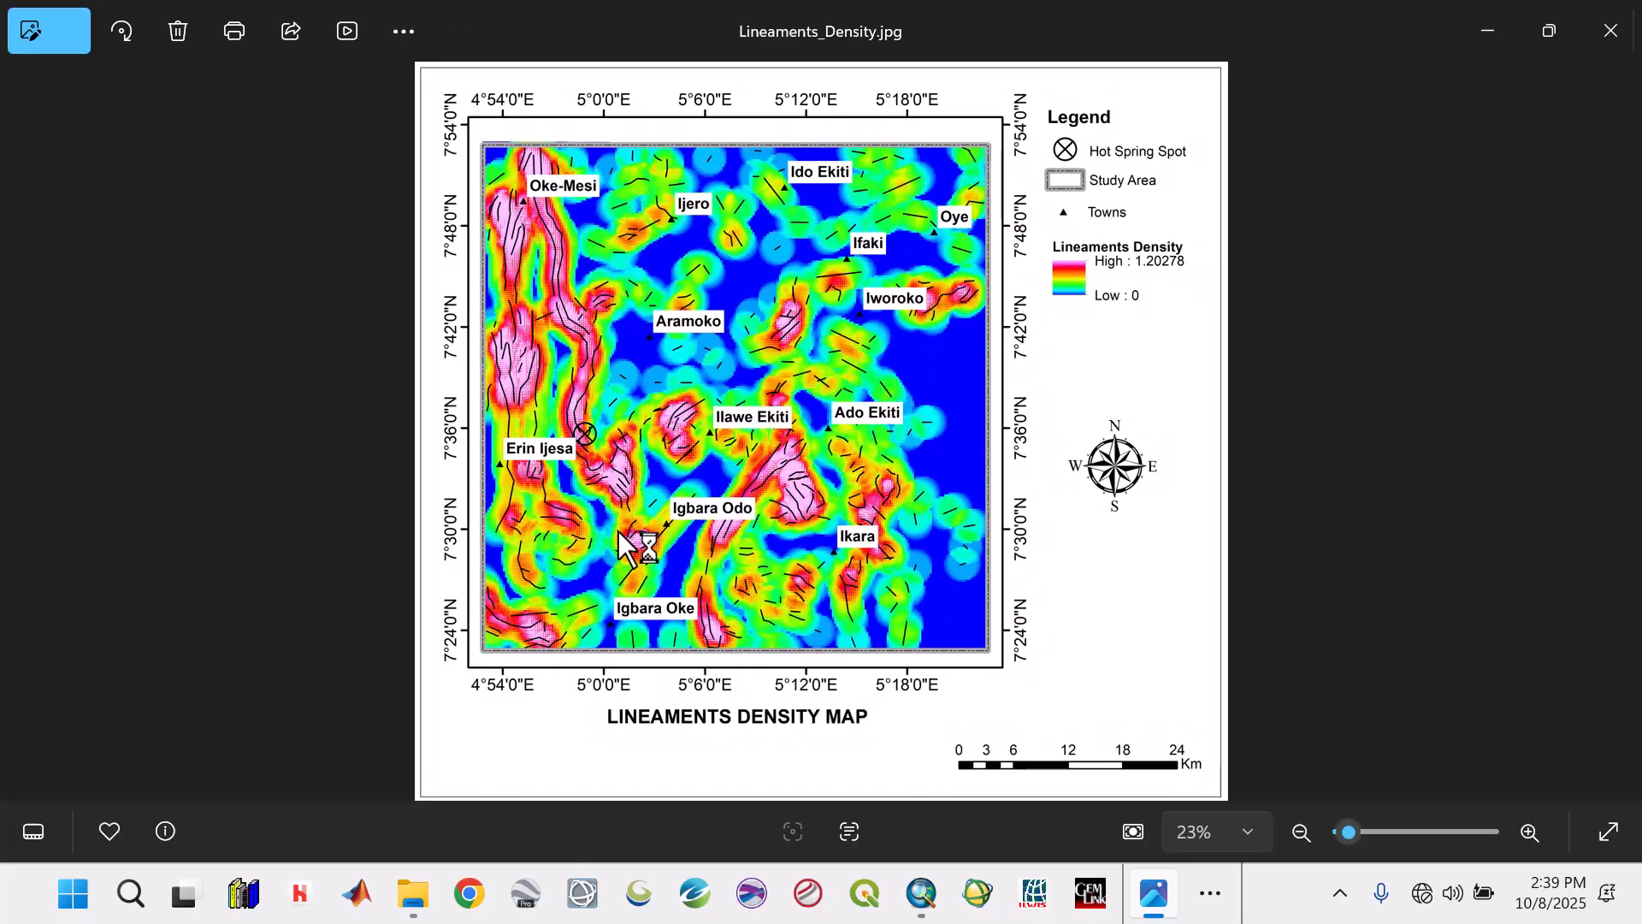
pyautogui.scroll(2, 628, 611)
pyautogui.scroll(-2, 629, 614)
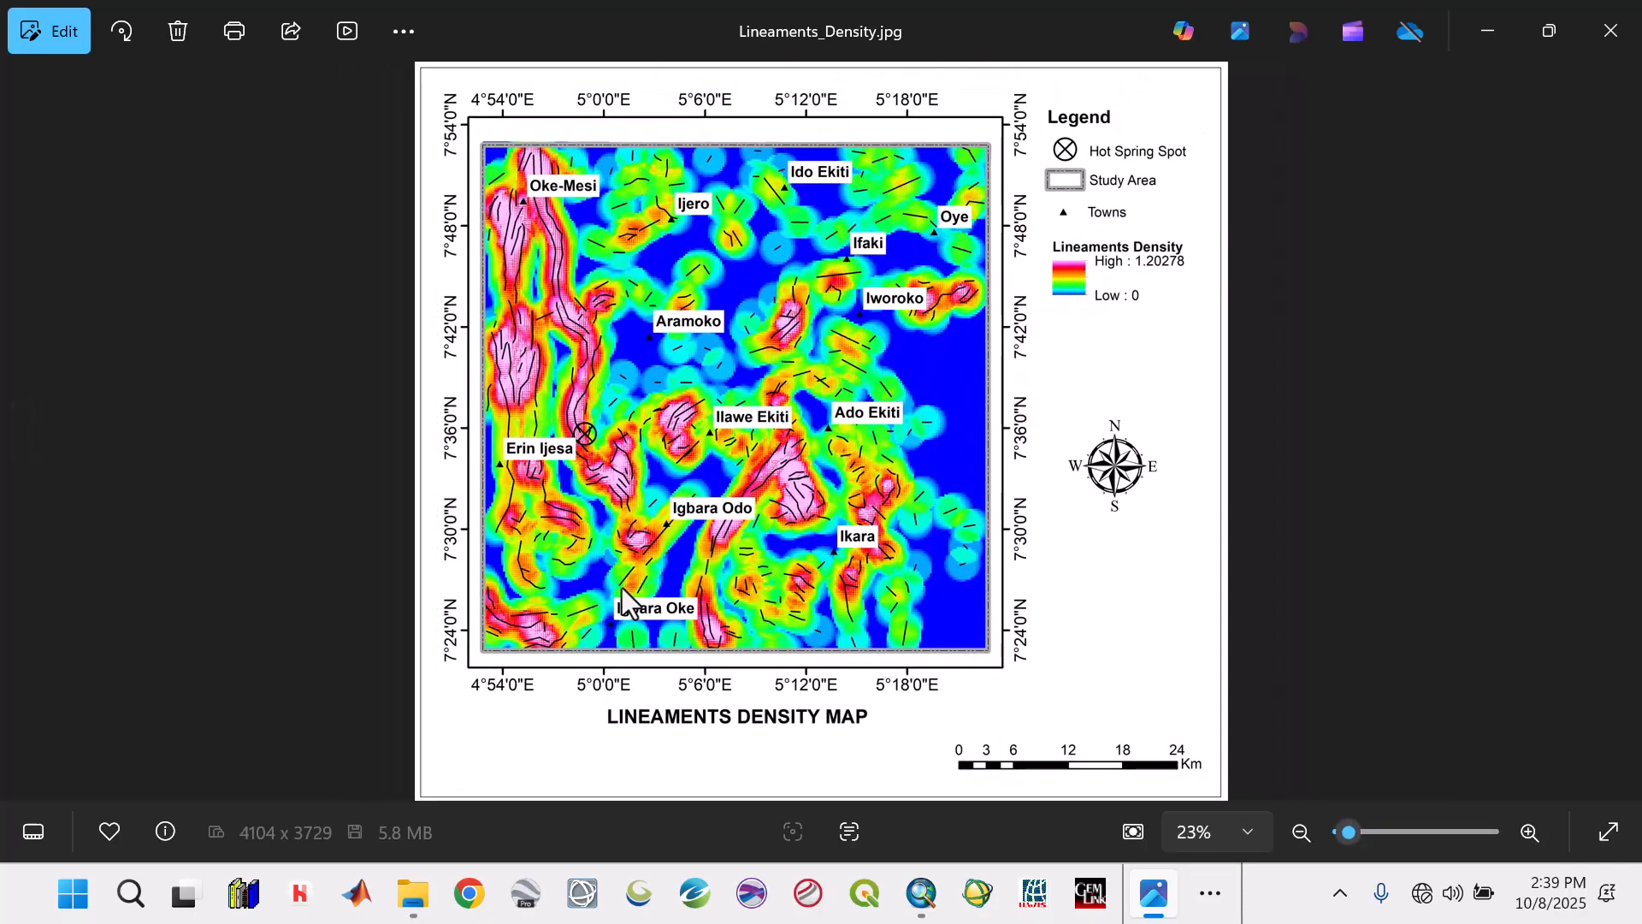
pyautogui.scroll(2, 623, 588)
pyautogui.scroll(-2, 623, 587)
pyautogui.scroll(2, 620, 586)
pyautogui.scroll(-2, 620, 587)
pyautogui.click(1612, 31)
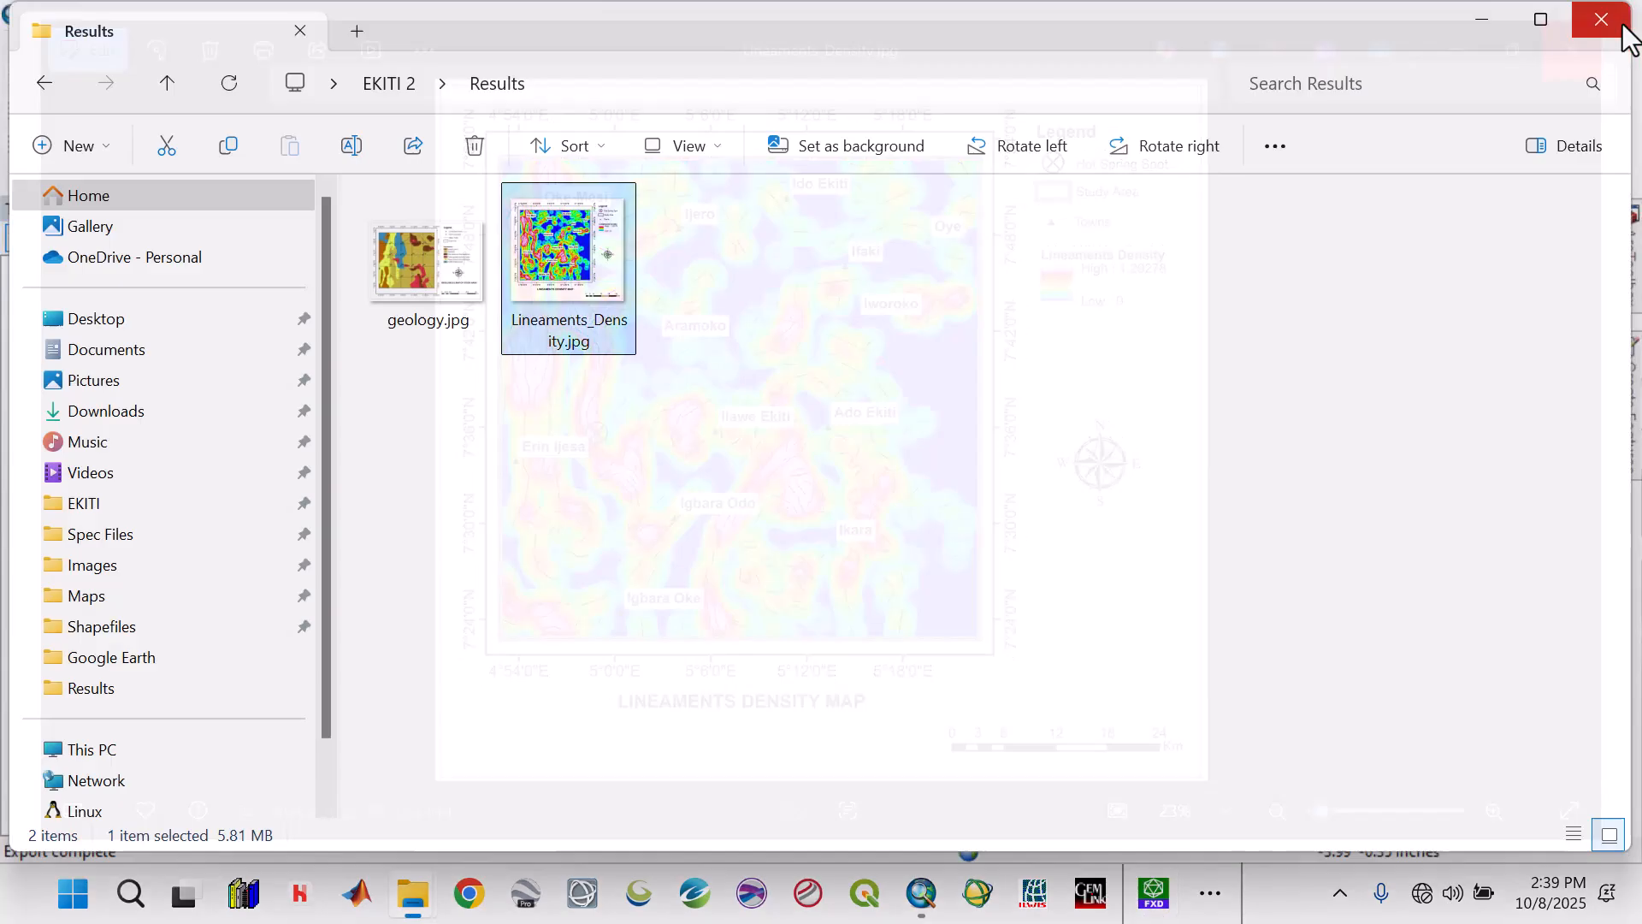
pyautogui.click(1608, 24)
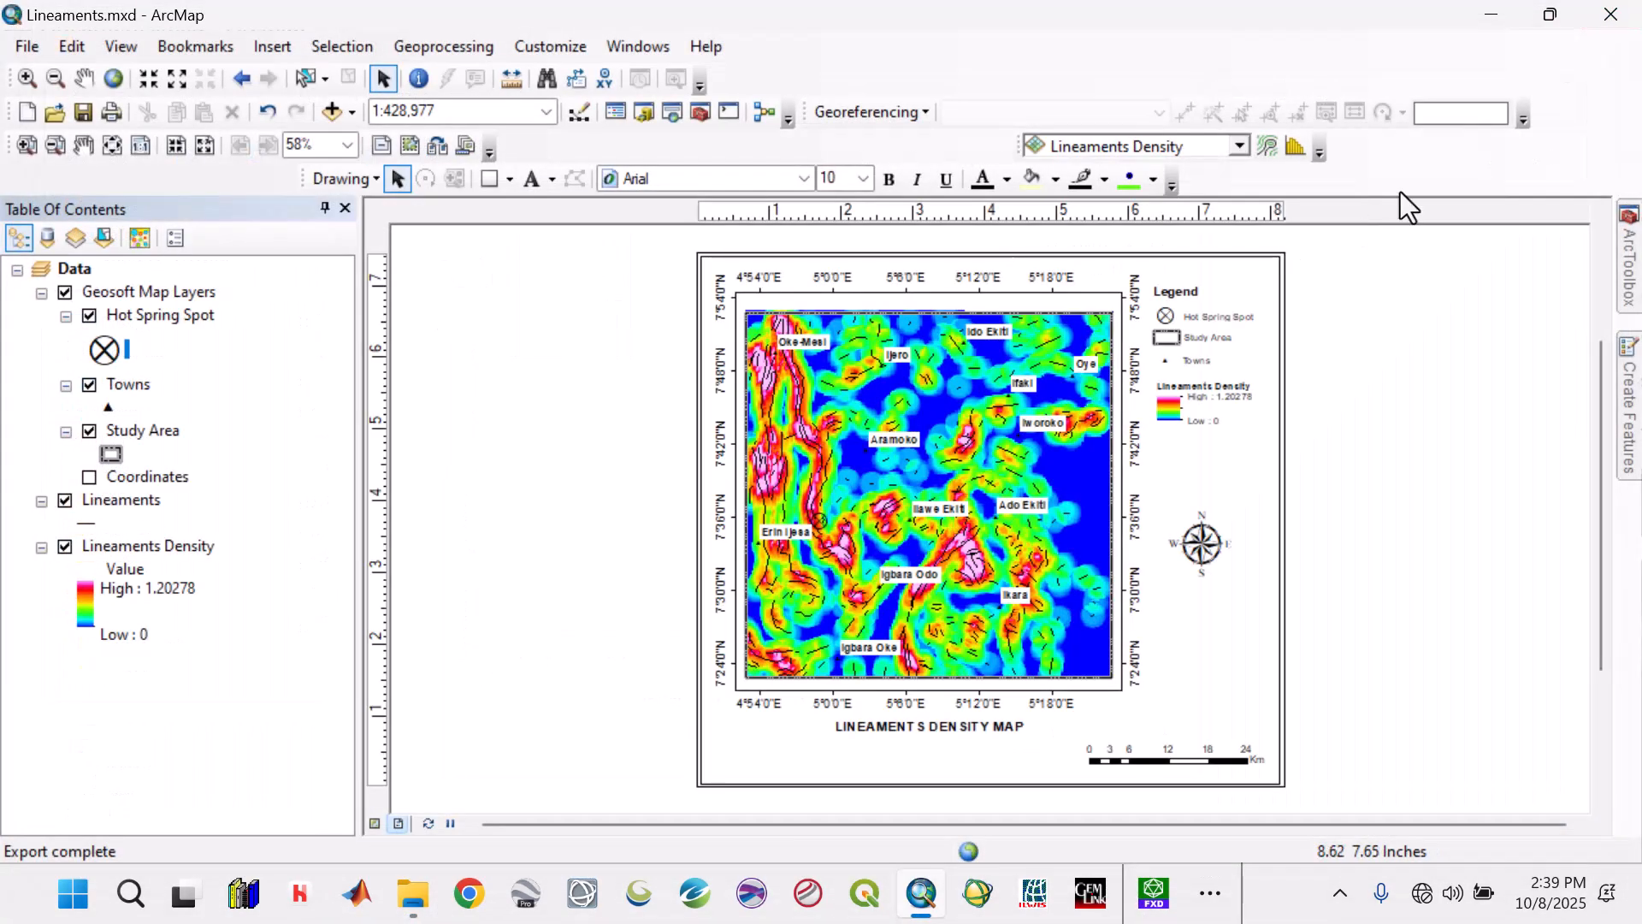